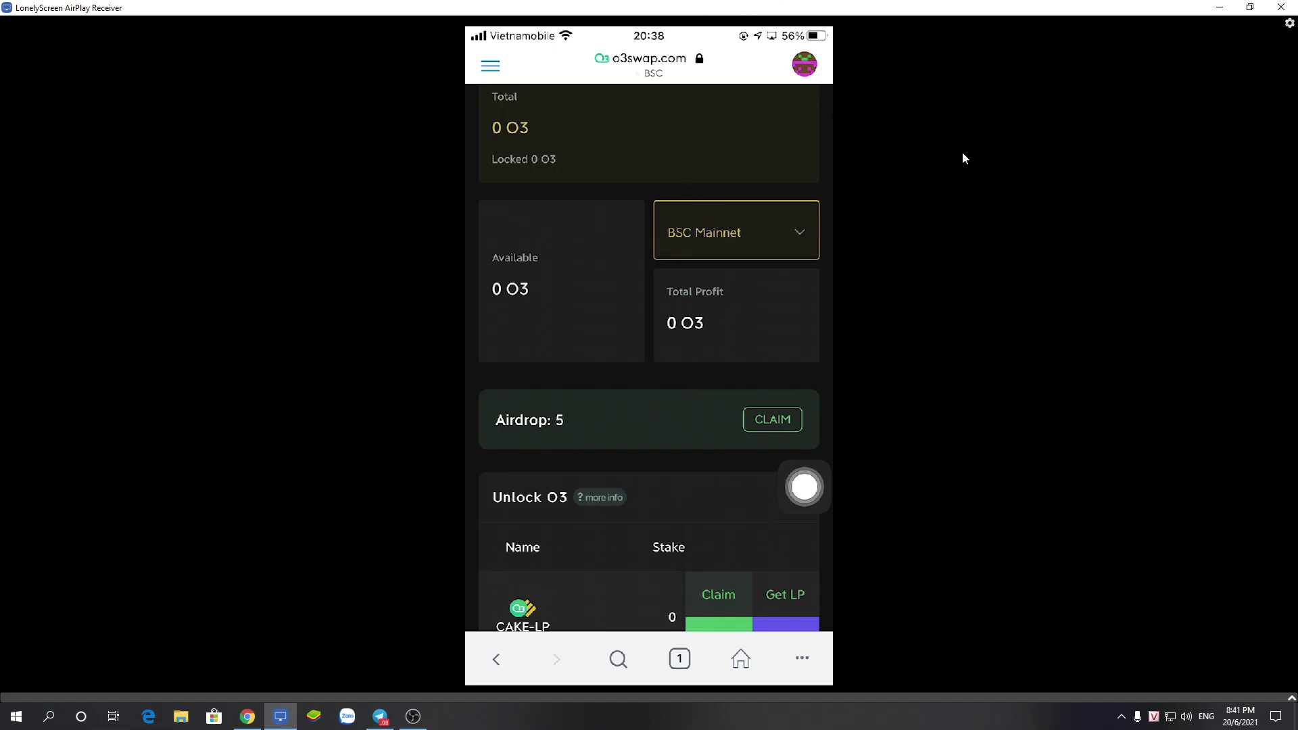
- Switch to the O3 Swap vault in Chrome and connect the MetaMask wallet on the BSC network
left_click(1250, 8)
left_click(601, 17)
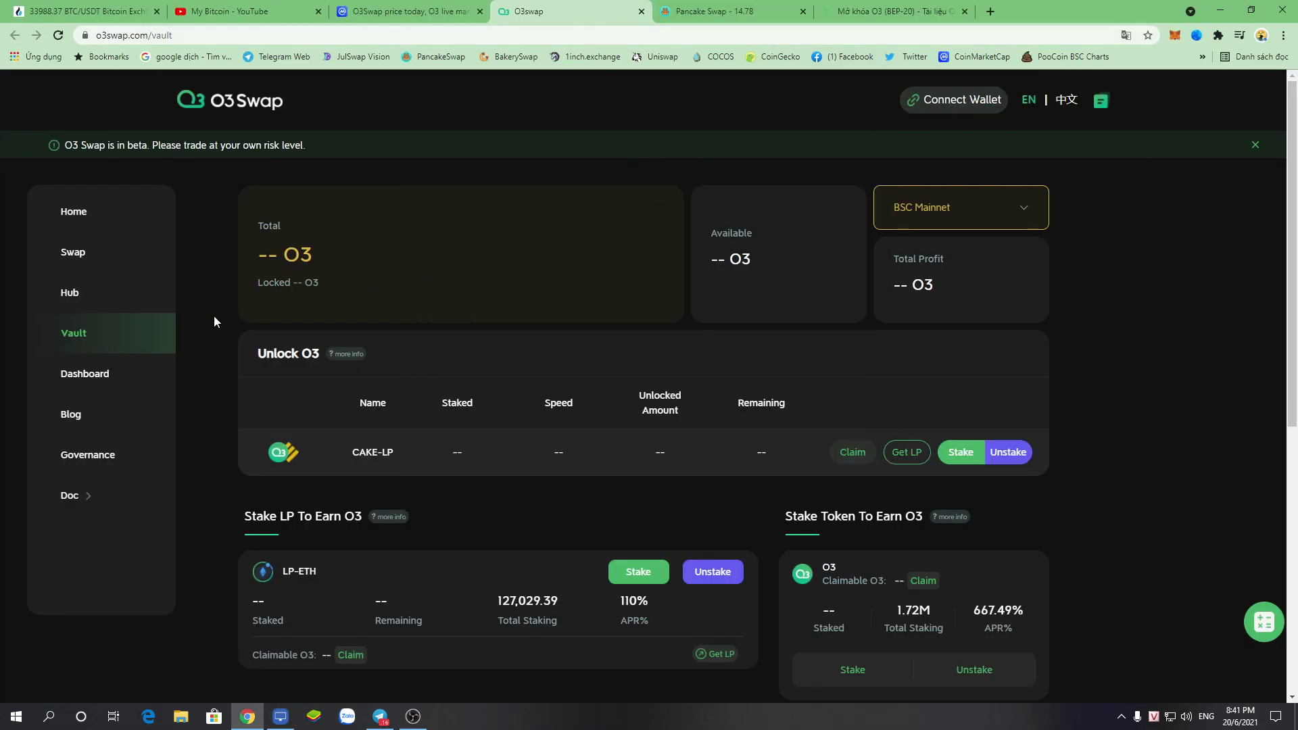
left_click(966, 99)
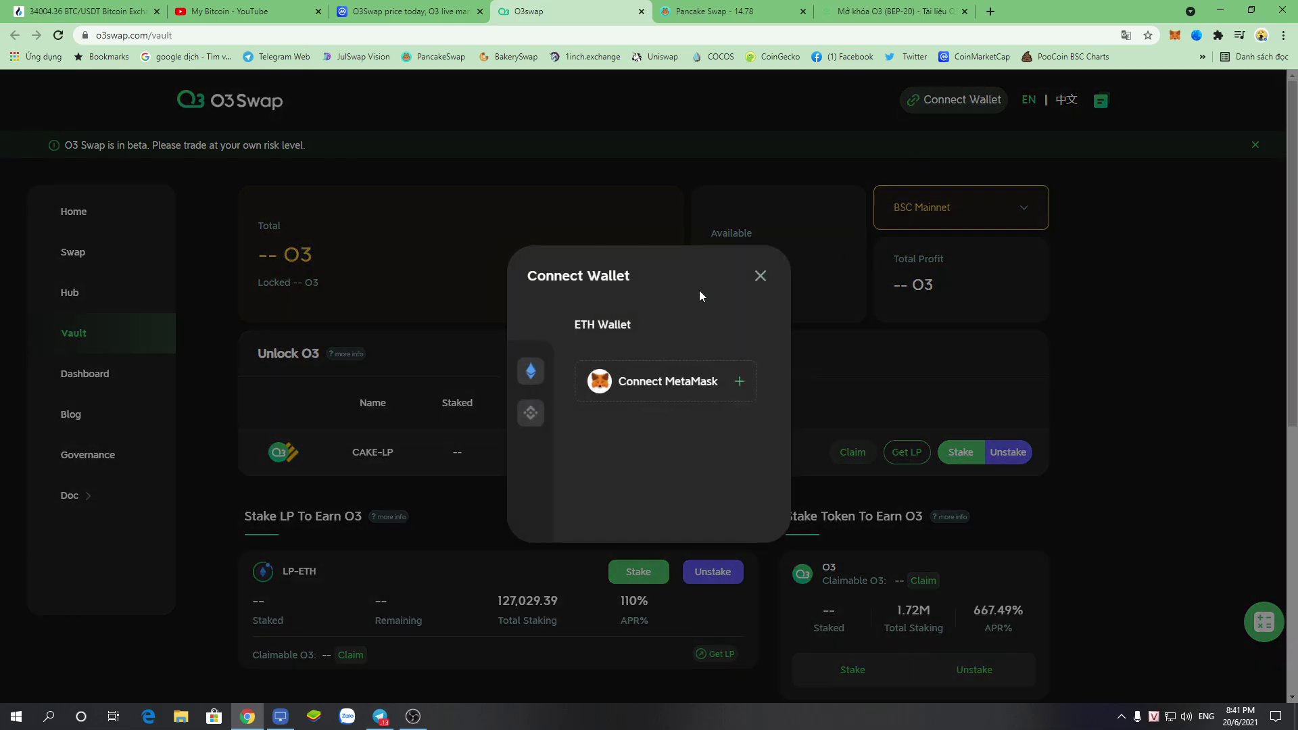
left_click(531, 416)
left_click(649, 395)
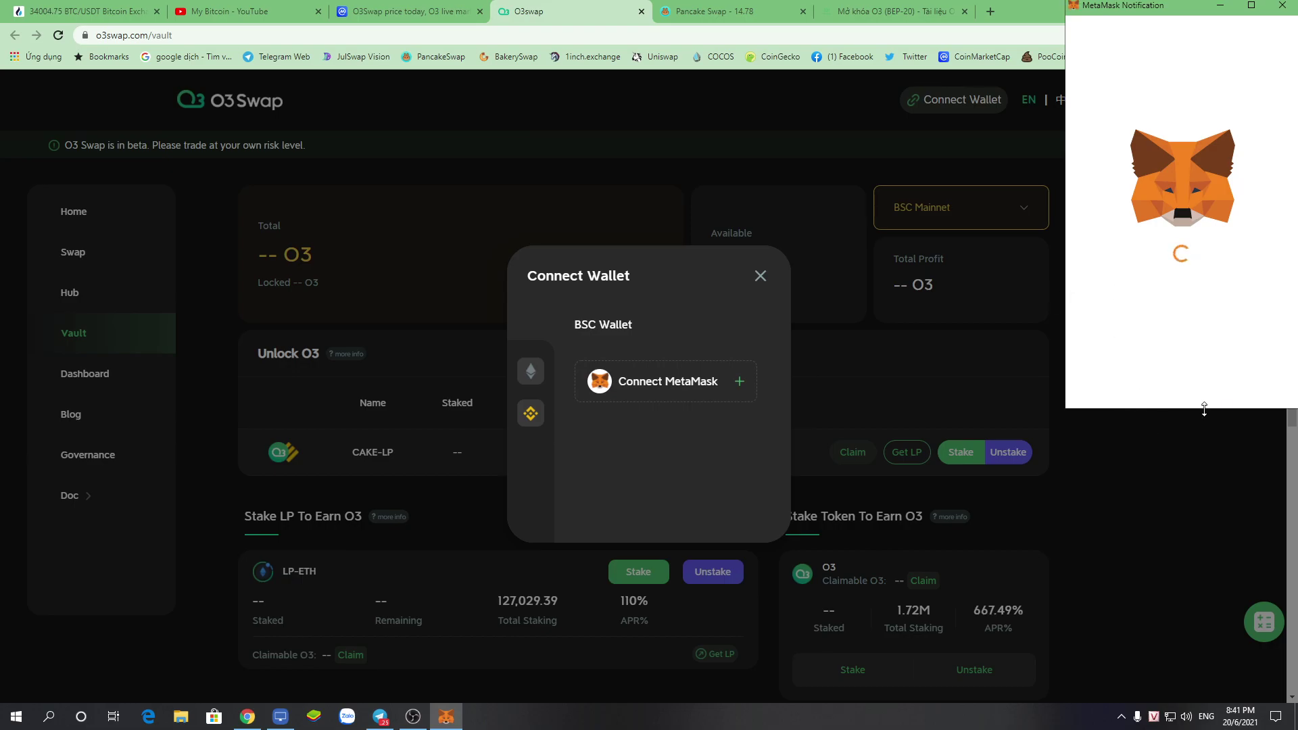
left_click(1244, 383)
left_click(1243, 380)
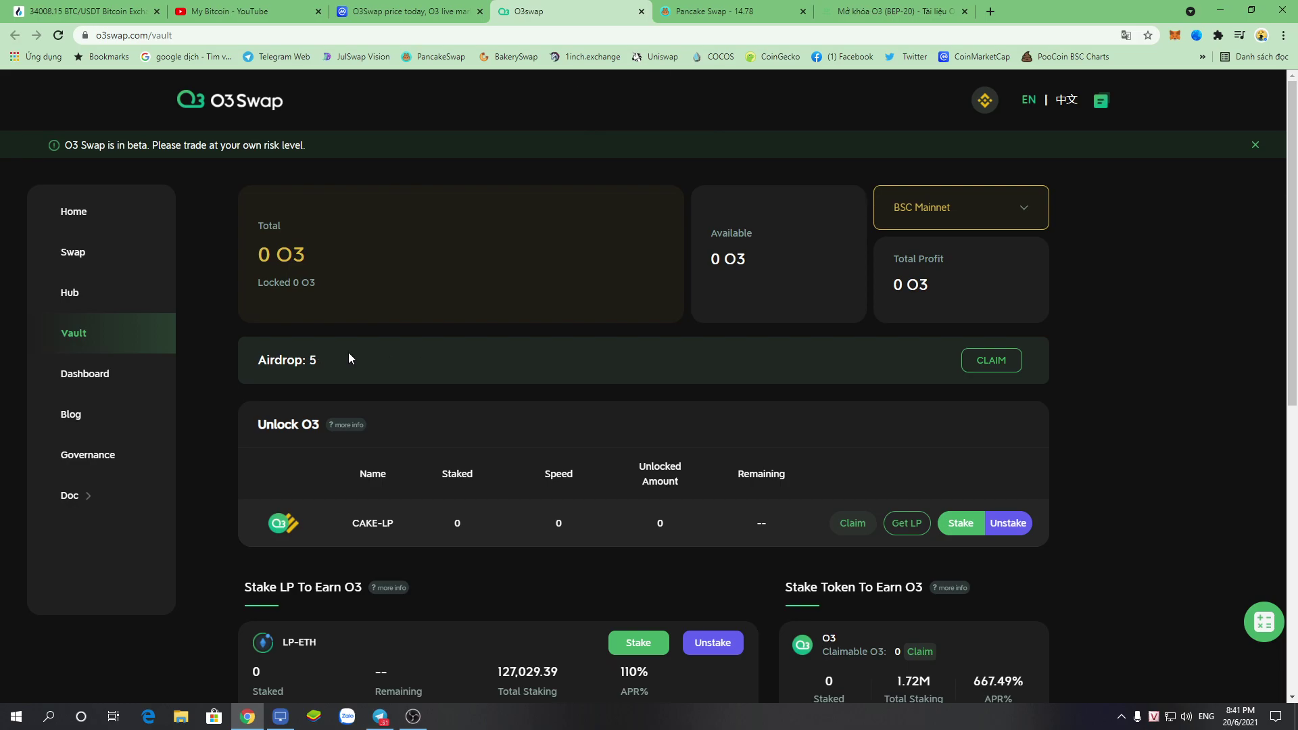
- Claim the 5 O3 airdrop, confirm the transaction in MetaMask and dismiss the result dialog
left_click(992, 365)
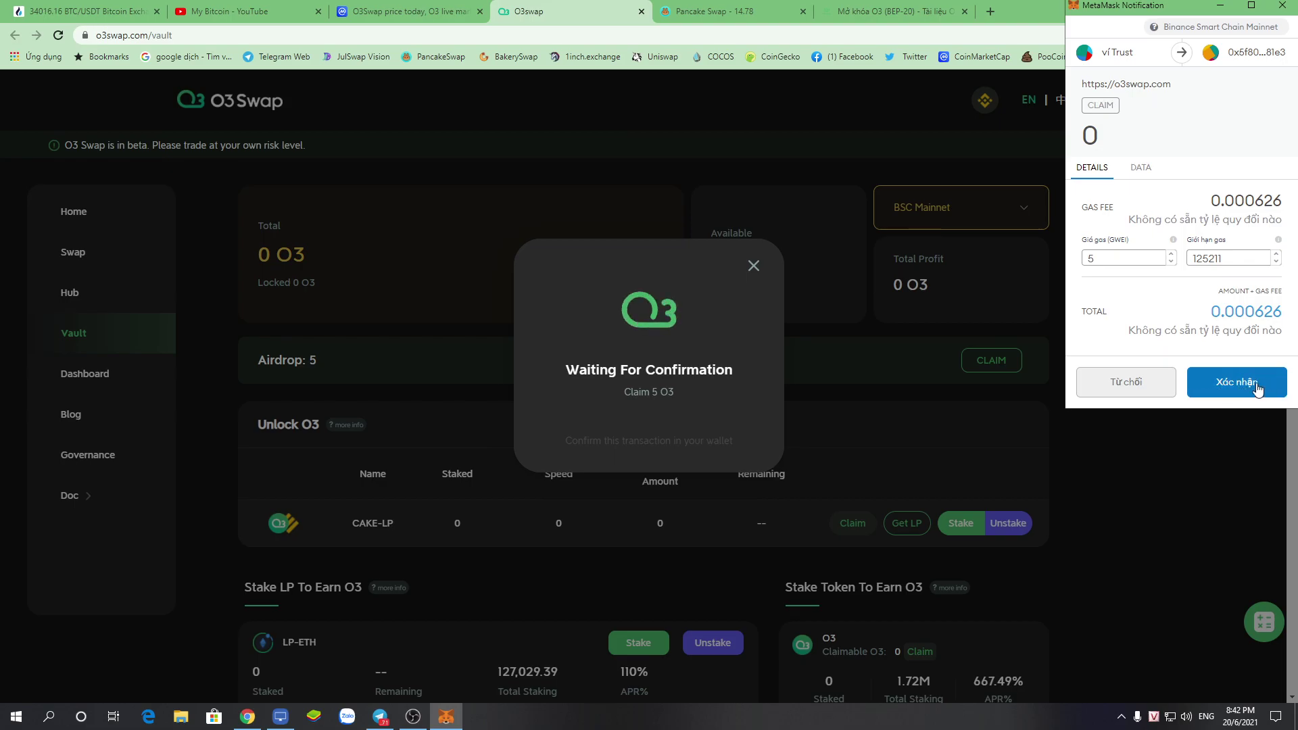
left_click(1256, 389)
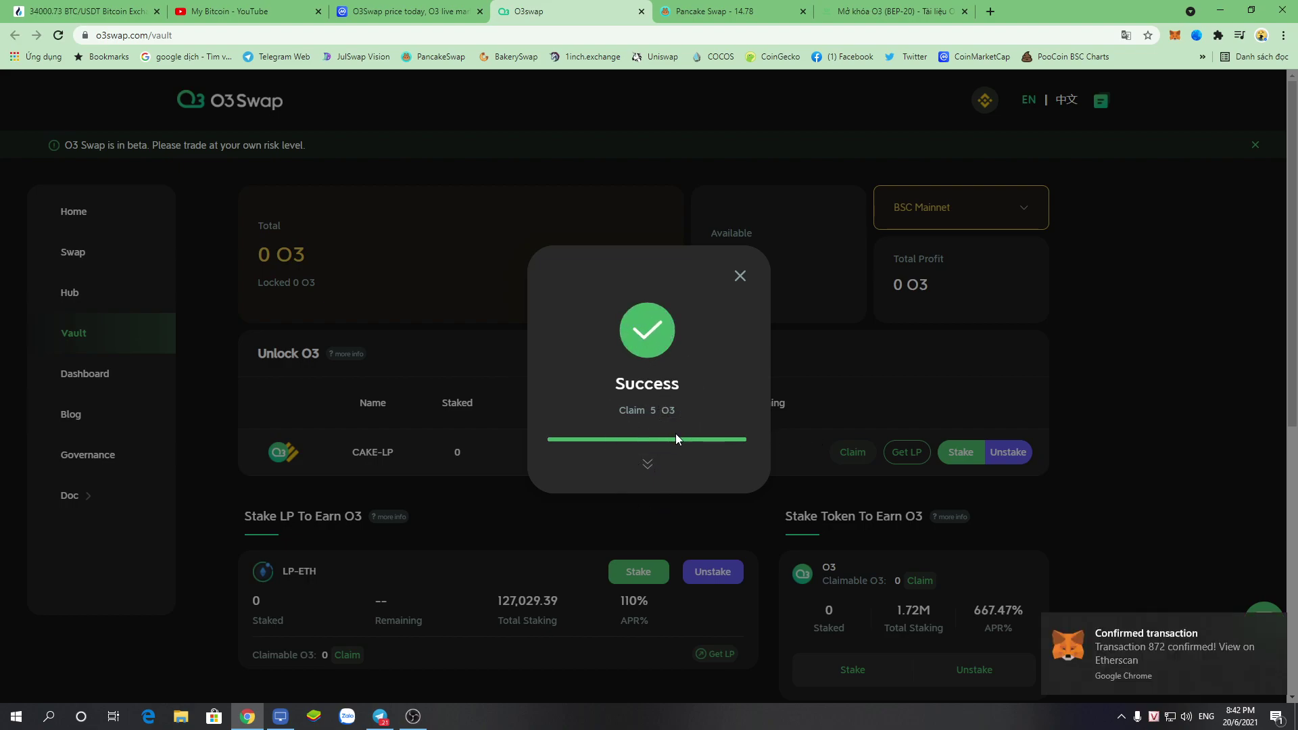
left_click(740, 276)
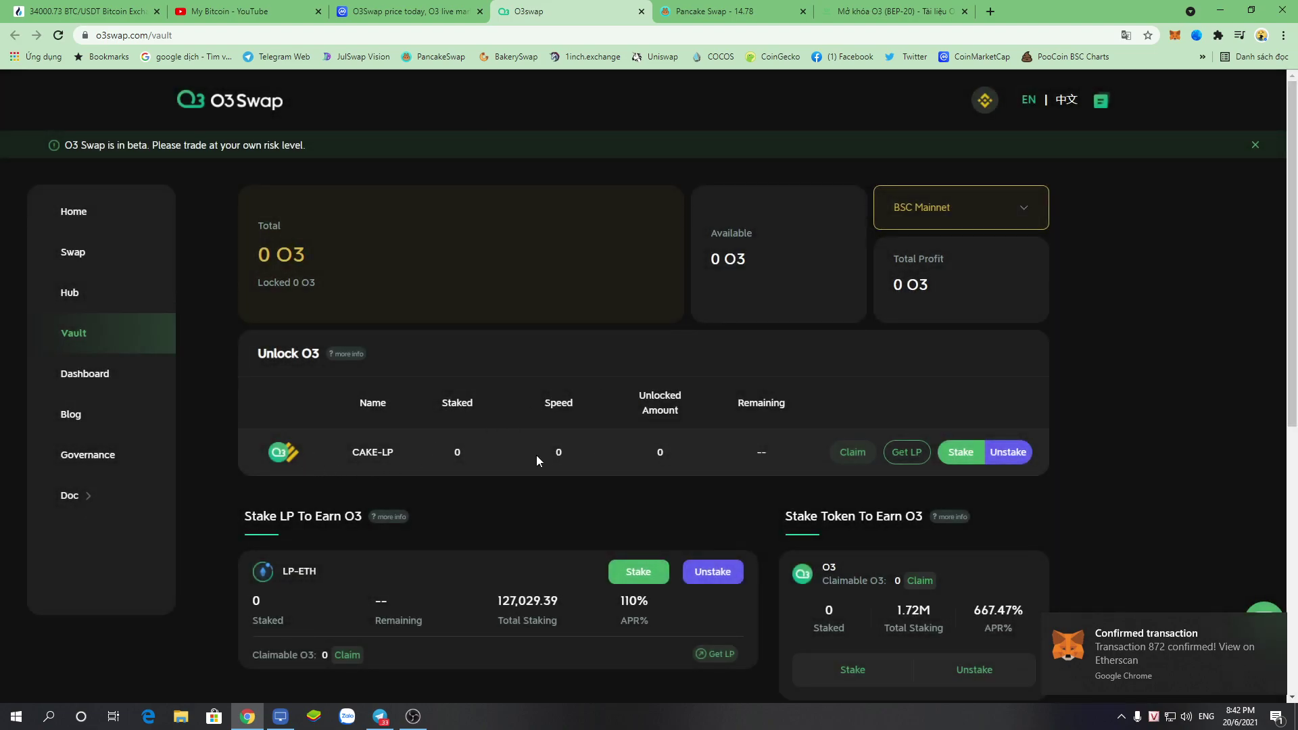
- Examine the CAKE-LP row under Unlock O3 and the total and locked O3 amounts in the vault
left_click_drag(339, 453, 830, 455)
left_click(555, 441)
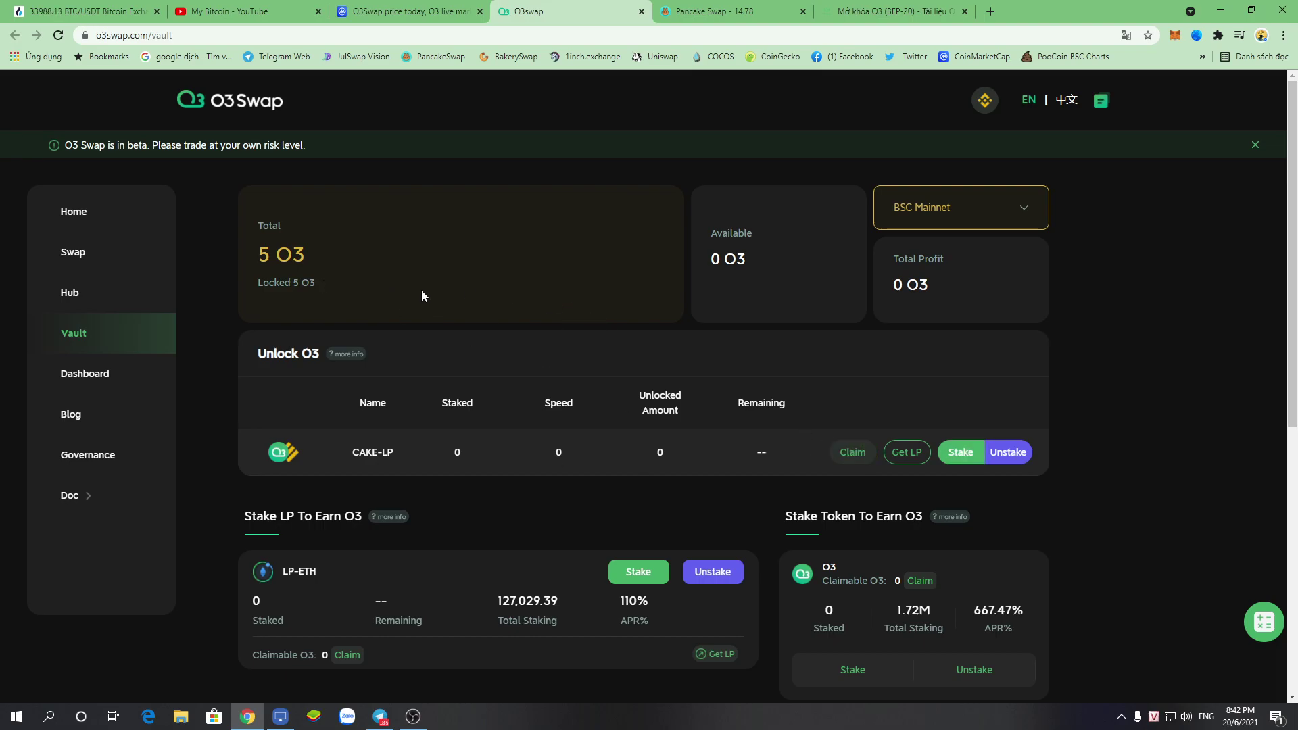
left_click_drag(257, 257, 330, 257)
left_click(452, 271)
left_click_drag(251, 261, 384, 253)
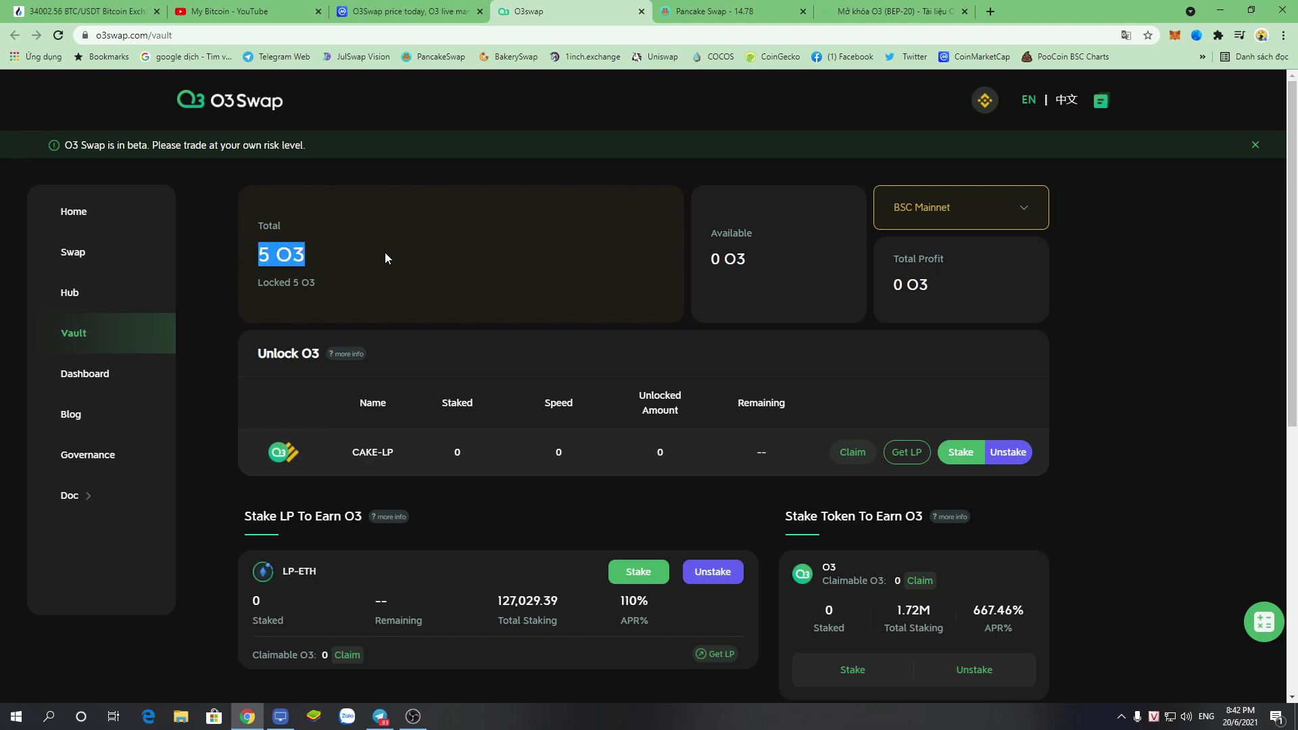
left_click(384, 253)
left_click_drag(257, 285, 356, 284)
left_click(310, 294)
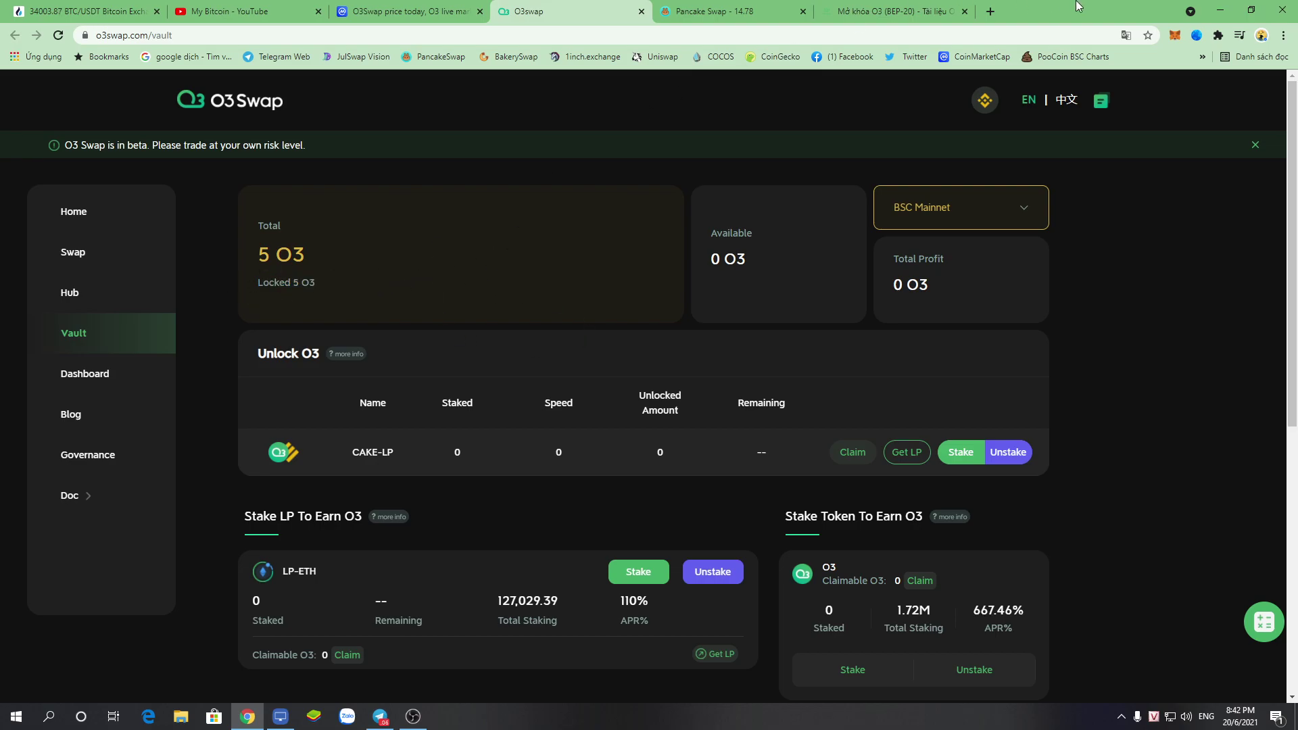
- Look through the MetaMask asset list for the O3 token, then close the wallet
left_click(1175, 36)
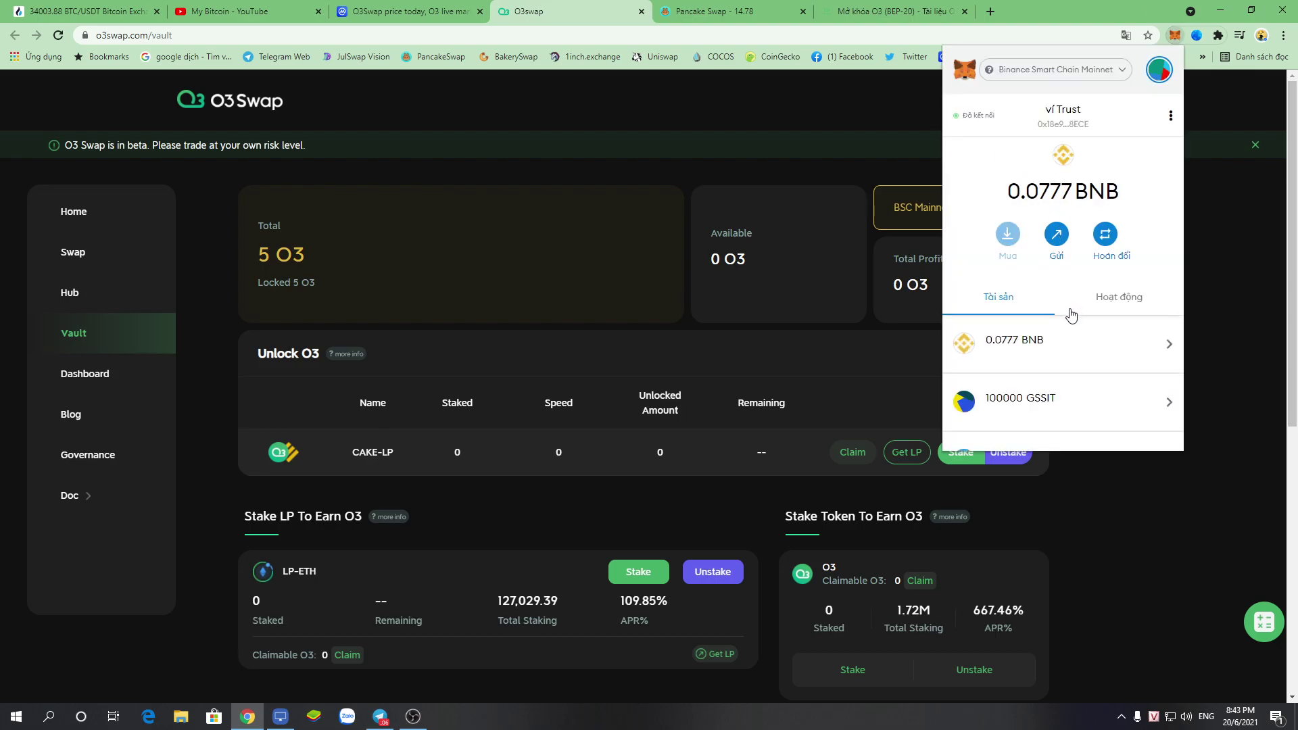
scroll(1071, 315, "down", 3)
scroll(1072, 315, "down", 5)
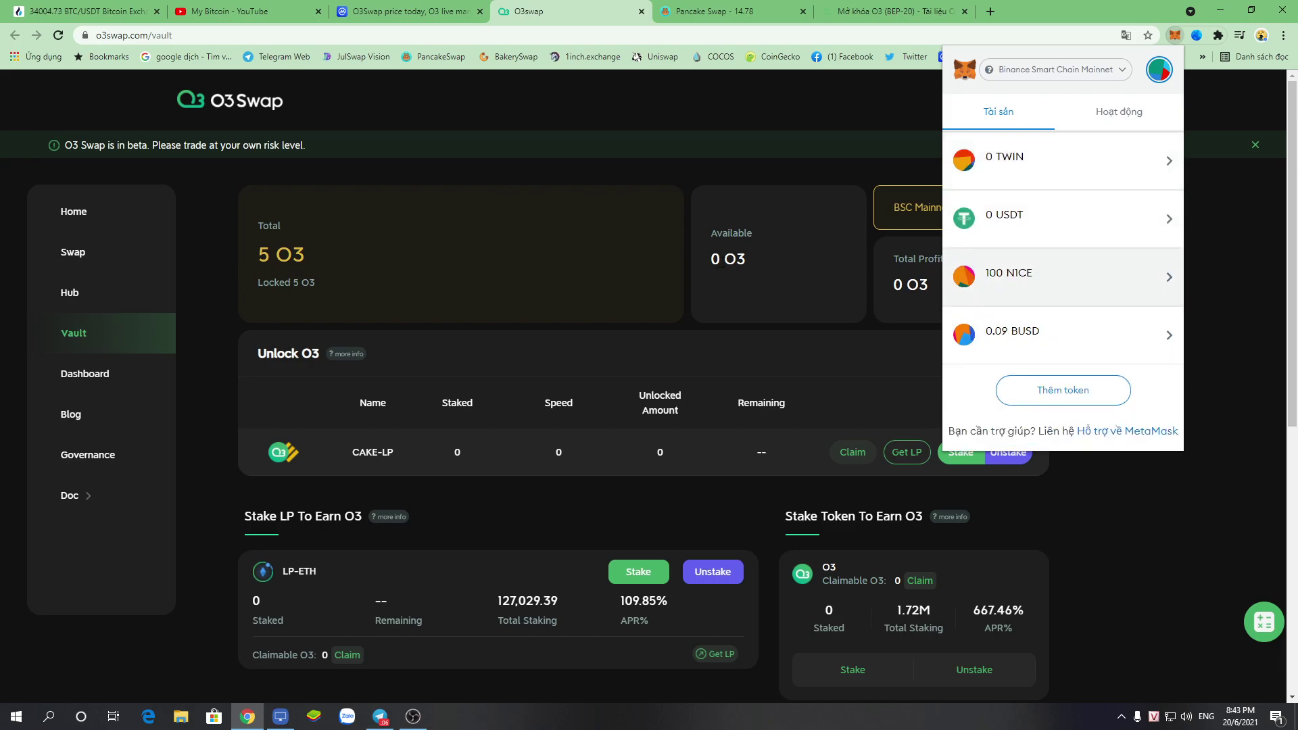
left_click(654, 255)
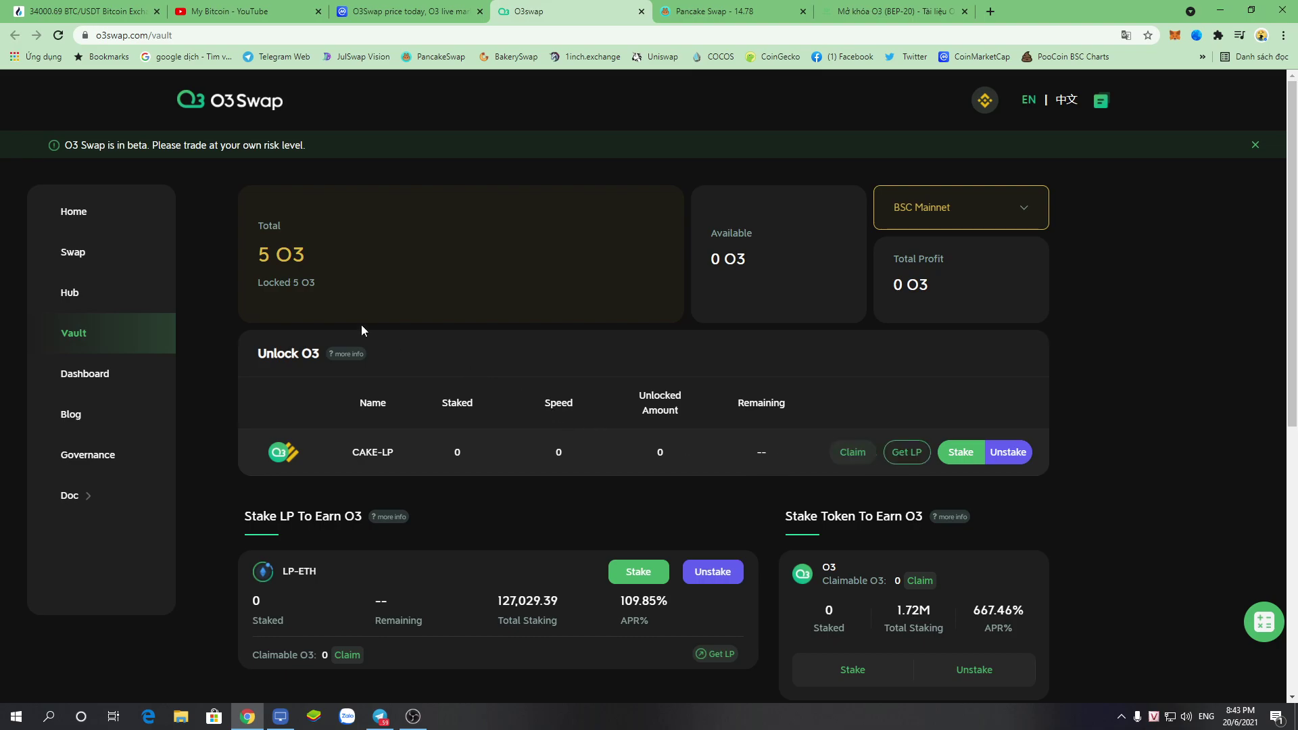
- Review the locked O3 amount in the vault and the O3Swap price on CoinMarketCap
left_click_drag(258, 288, 368, 289)
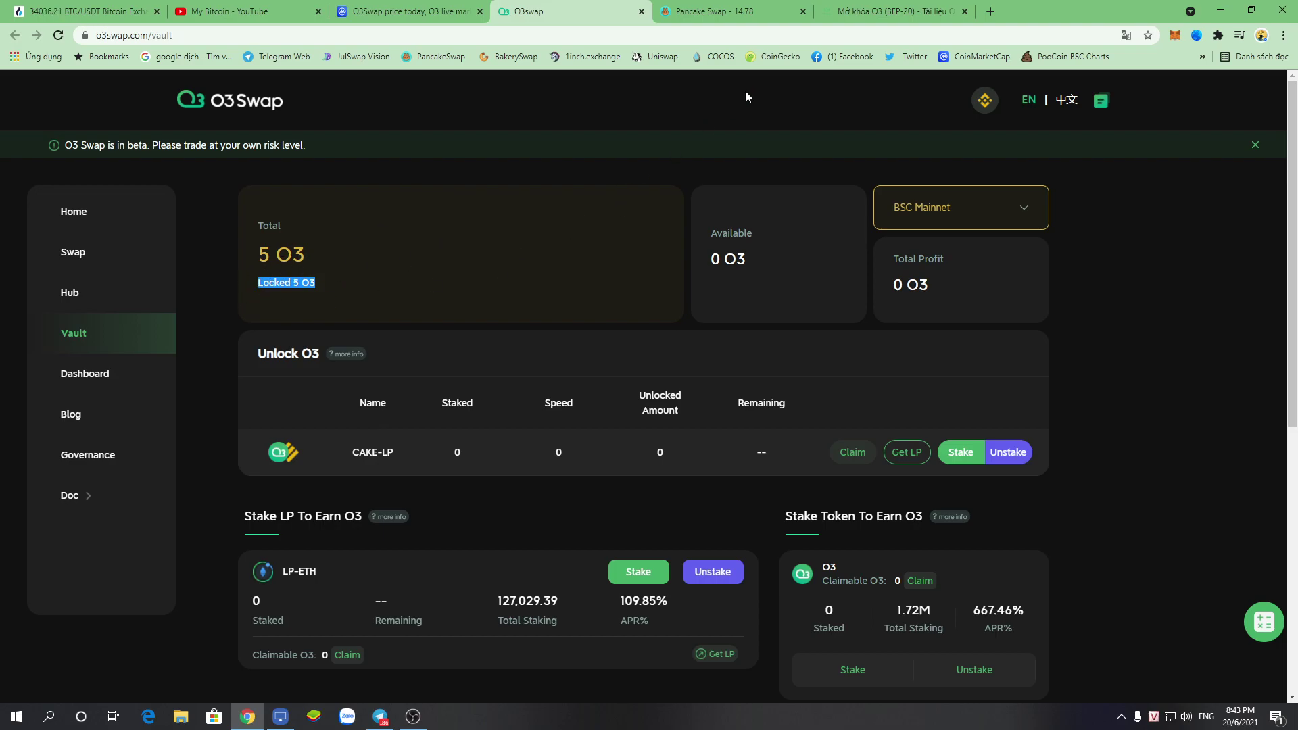
key("ctrl+shift+Tab")
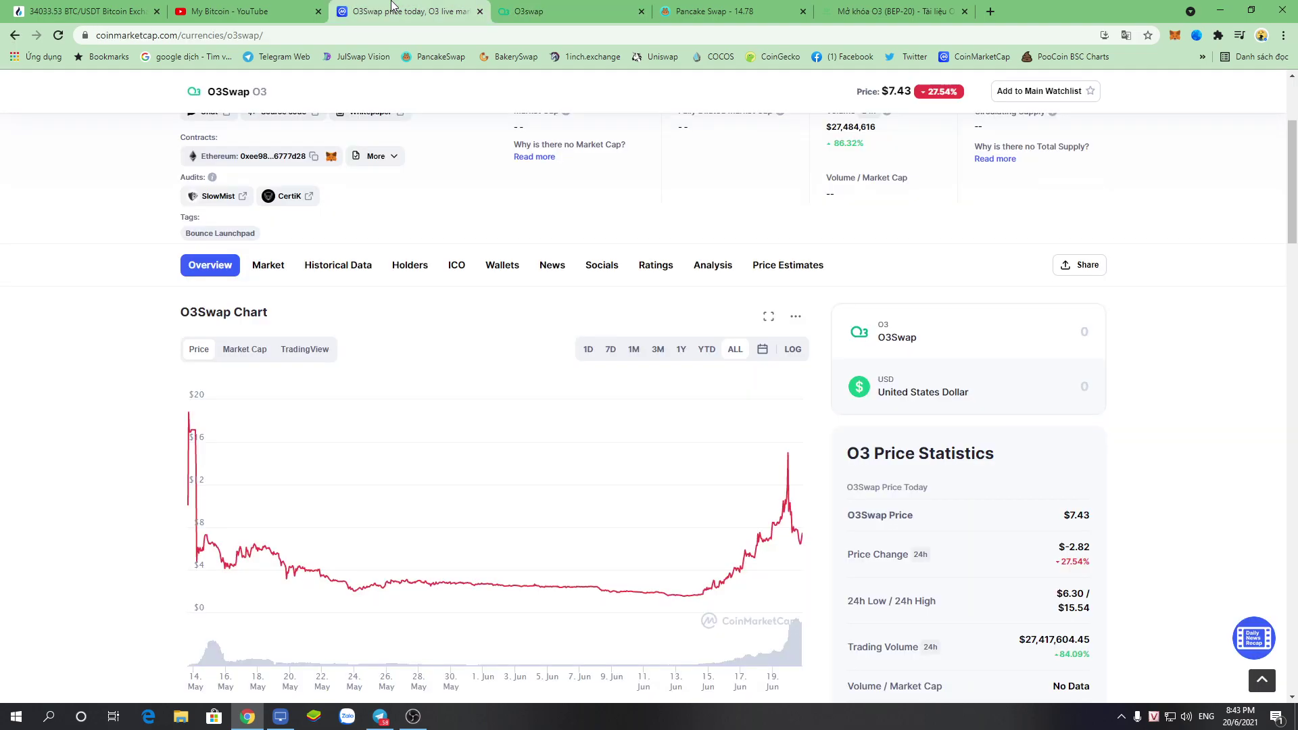
scroll(703, 318, "up", 3)
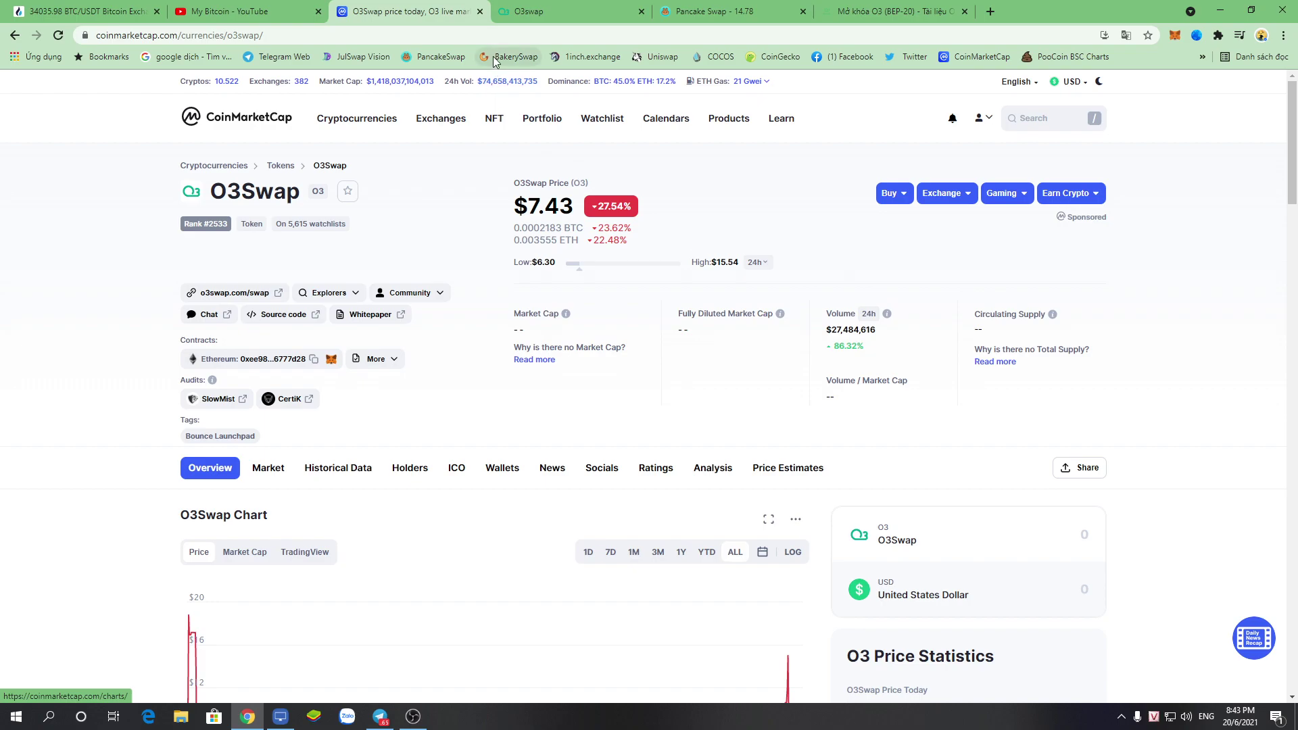
- Close the O3 BEP-20 unlock guide and return to the PancakeSwap exchange page
left_click(619, 11)
key("ctrl+Tab")
key("ctrl+Tab")
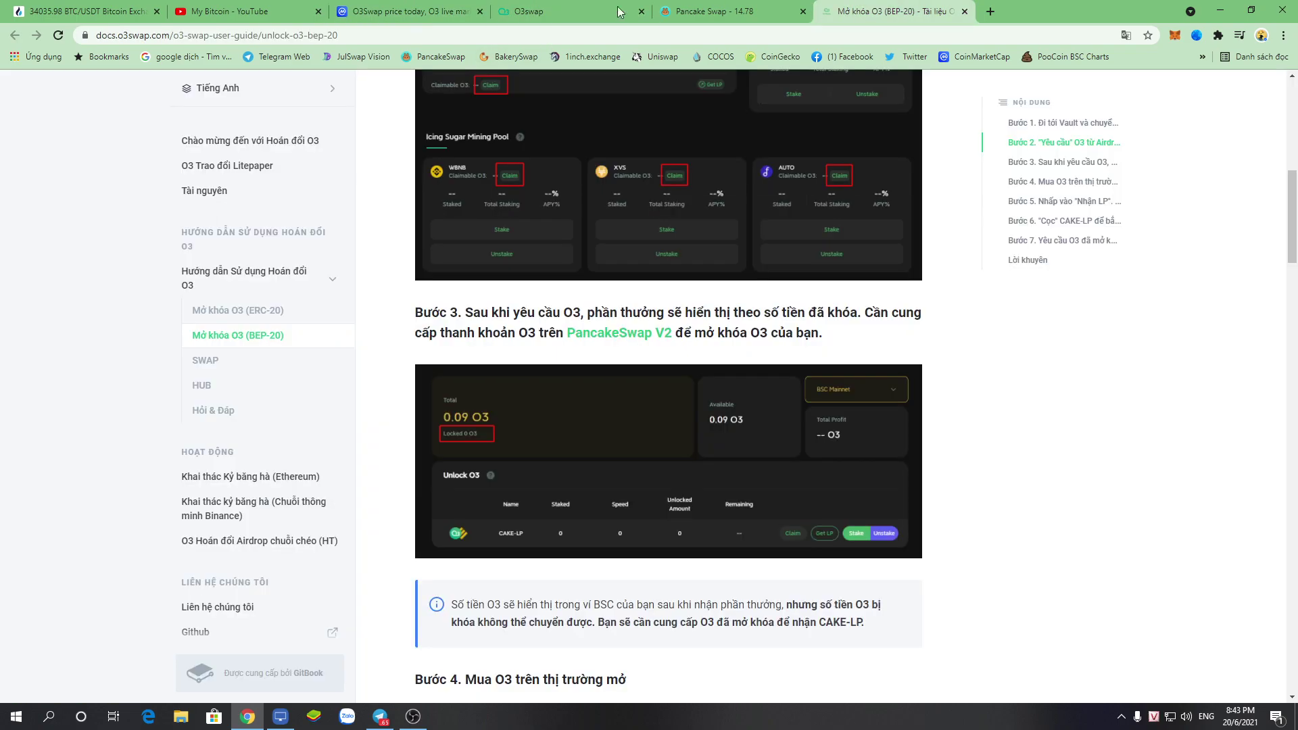
left_click(564, 8)
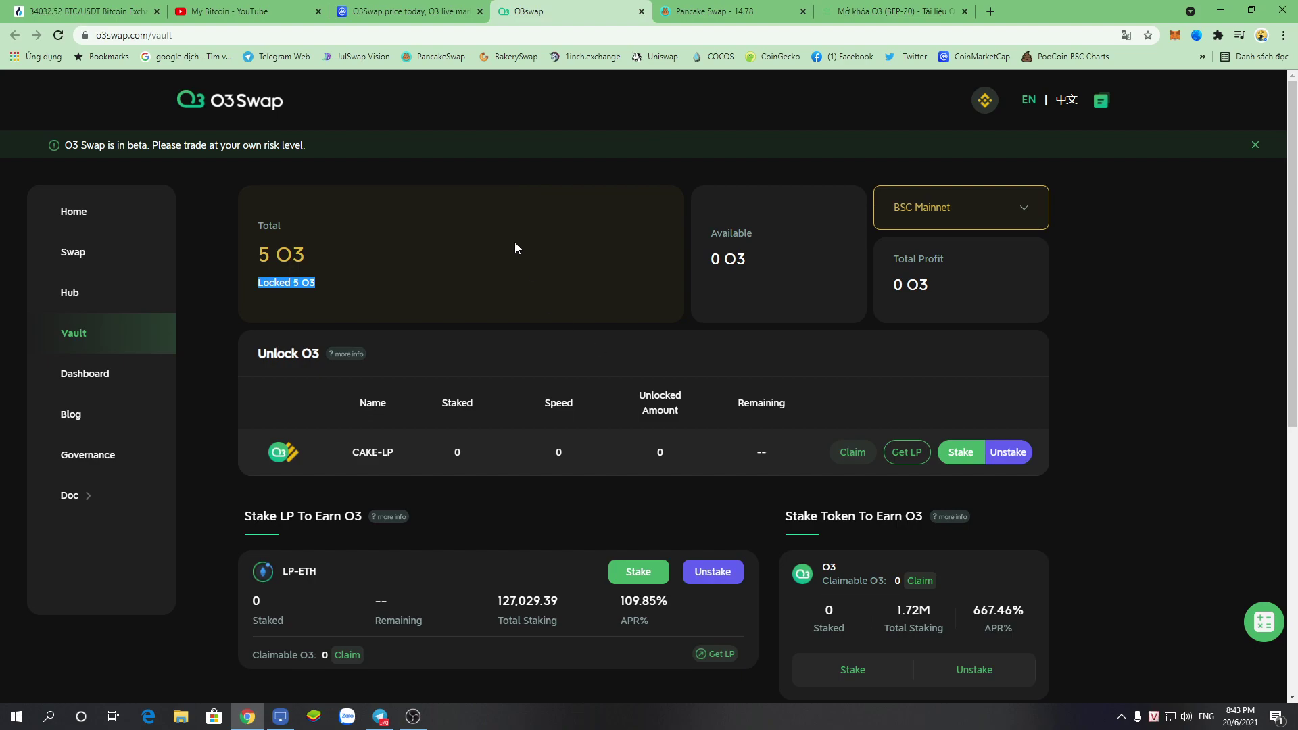
left_click(713, 10)
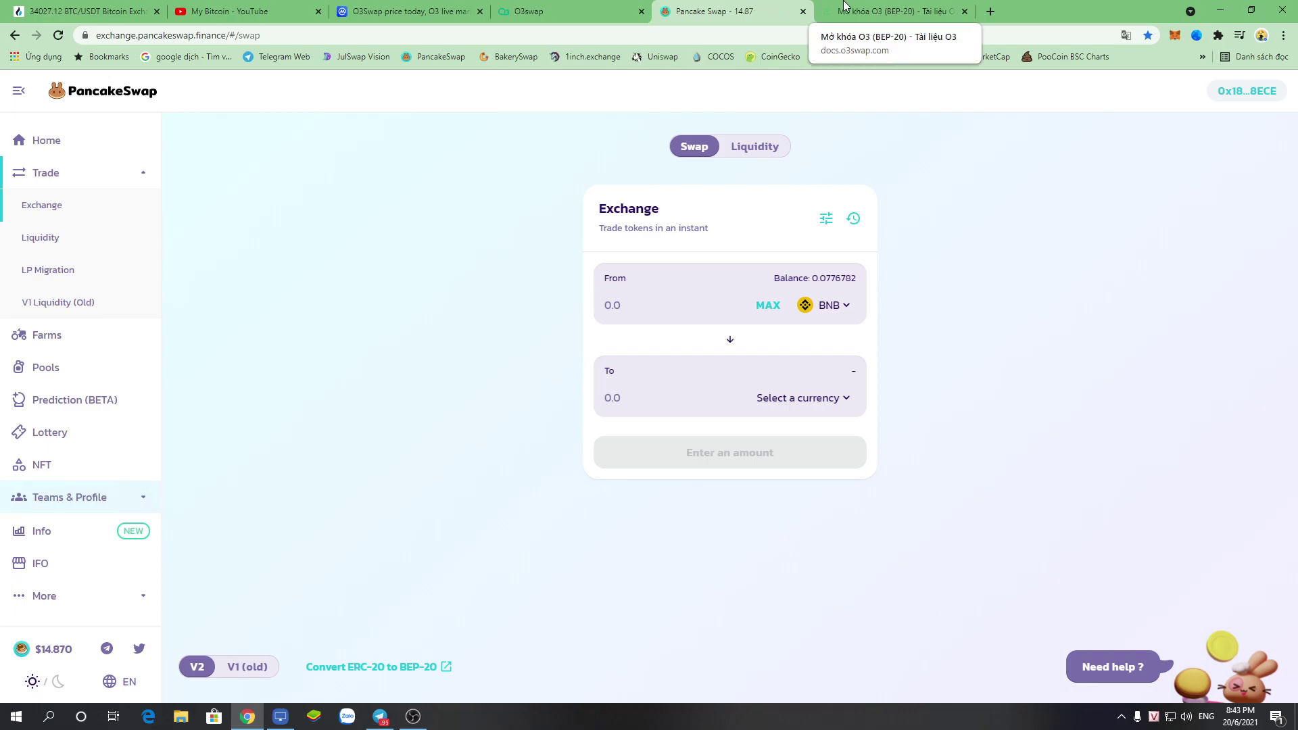
left_click(886, 11)
left_click(965, 11)
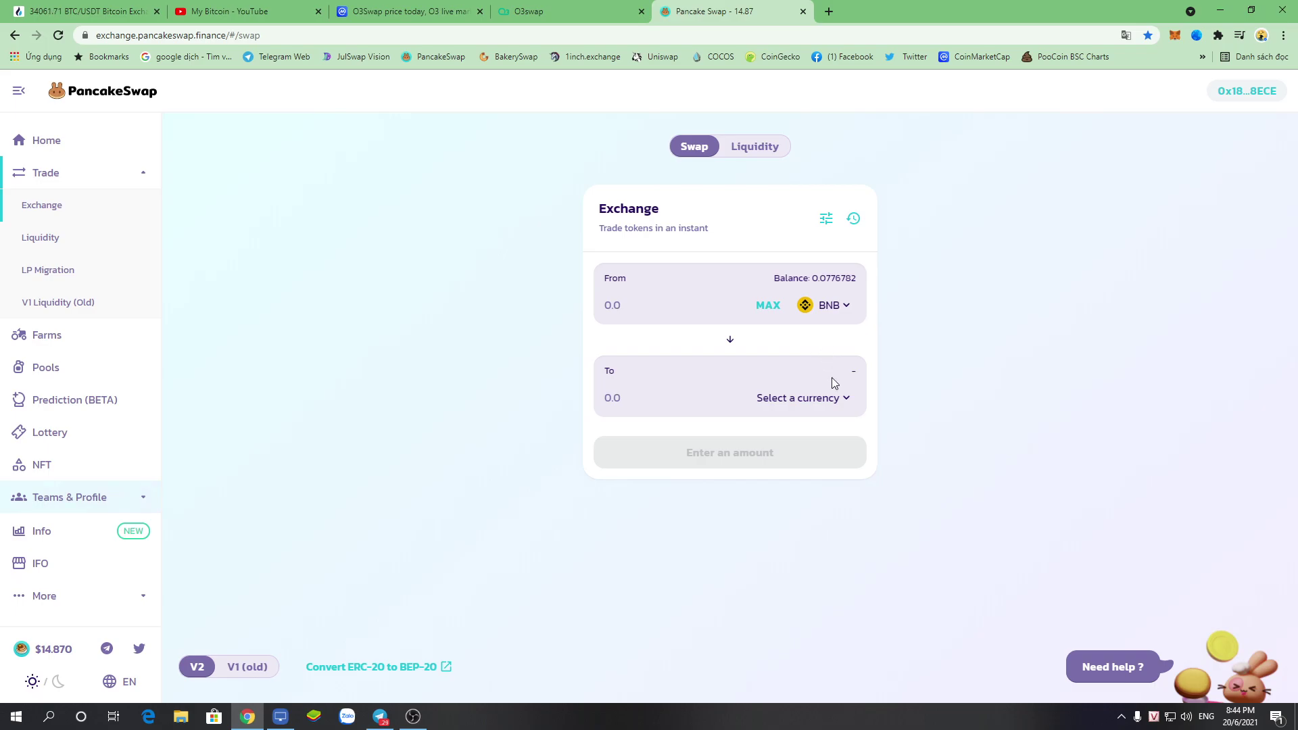
- Search the token list for O3 and select it as the currency to receive for BNB
left_click(816, 403)
left_click(940, 352)
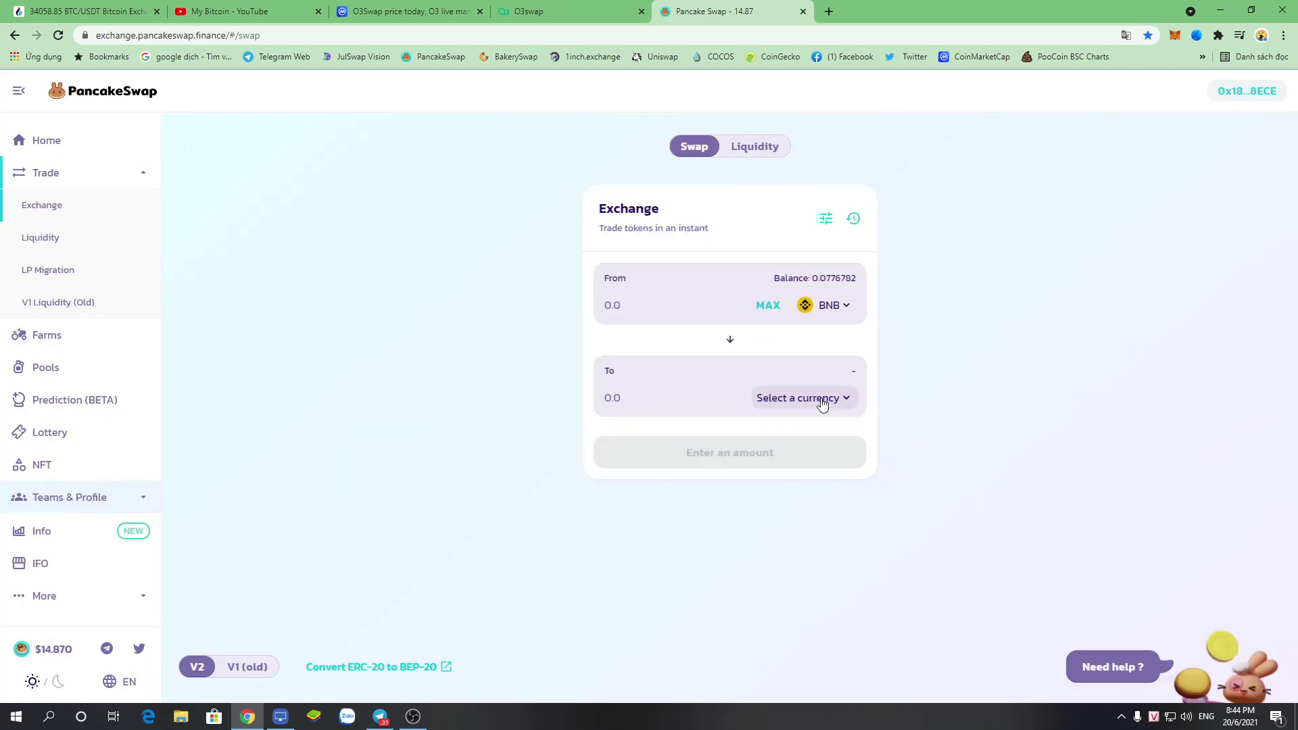
left_click(820, 396)
left_click(903, 374)
left_click(808, 398)
type("O3")
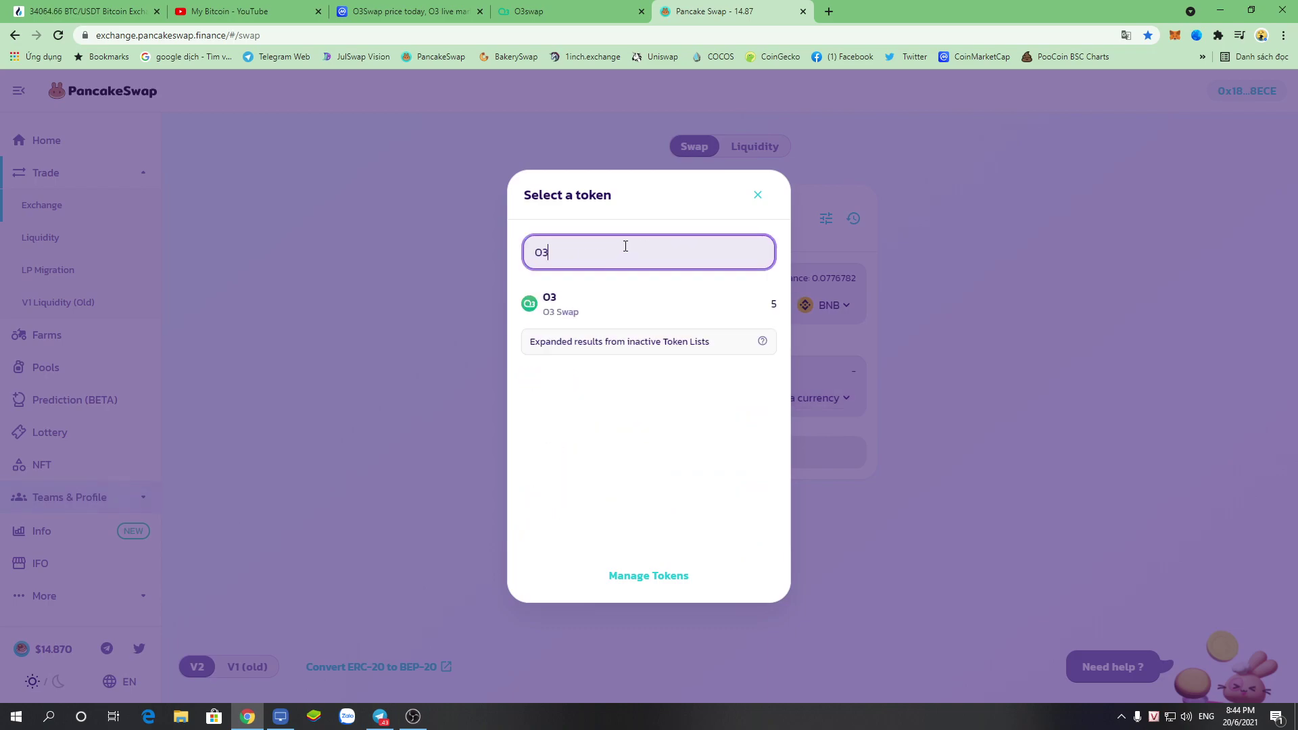
left_click(578, 311)
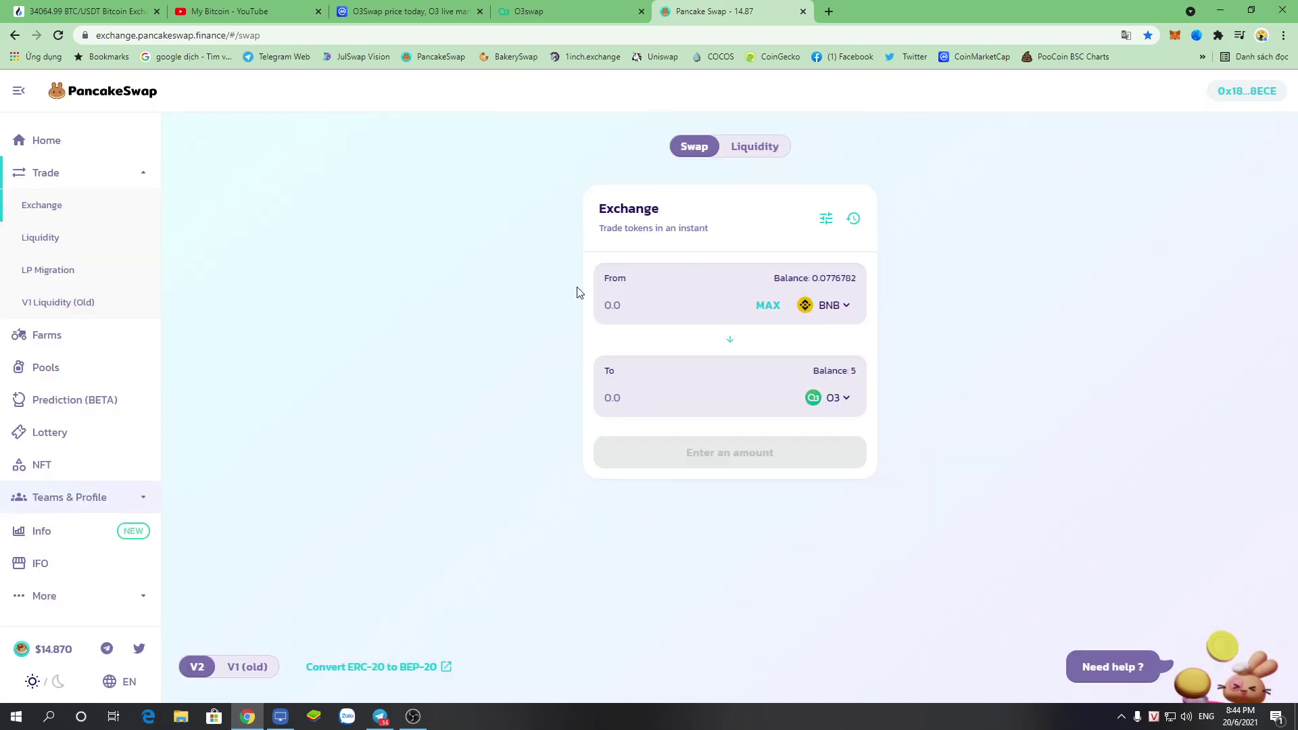
- Reverse the swap direction to exchange O3 for BNB and fill in the maximum O3 amount
left_click(730, 346)
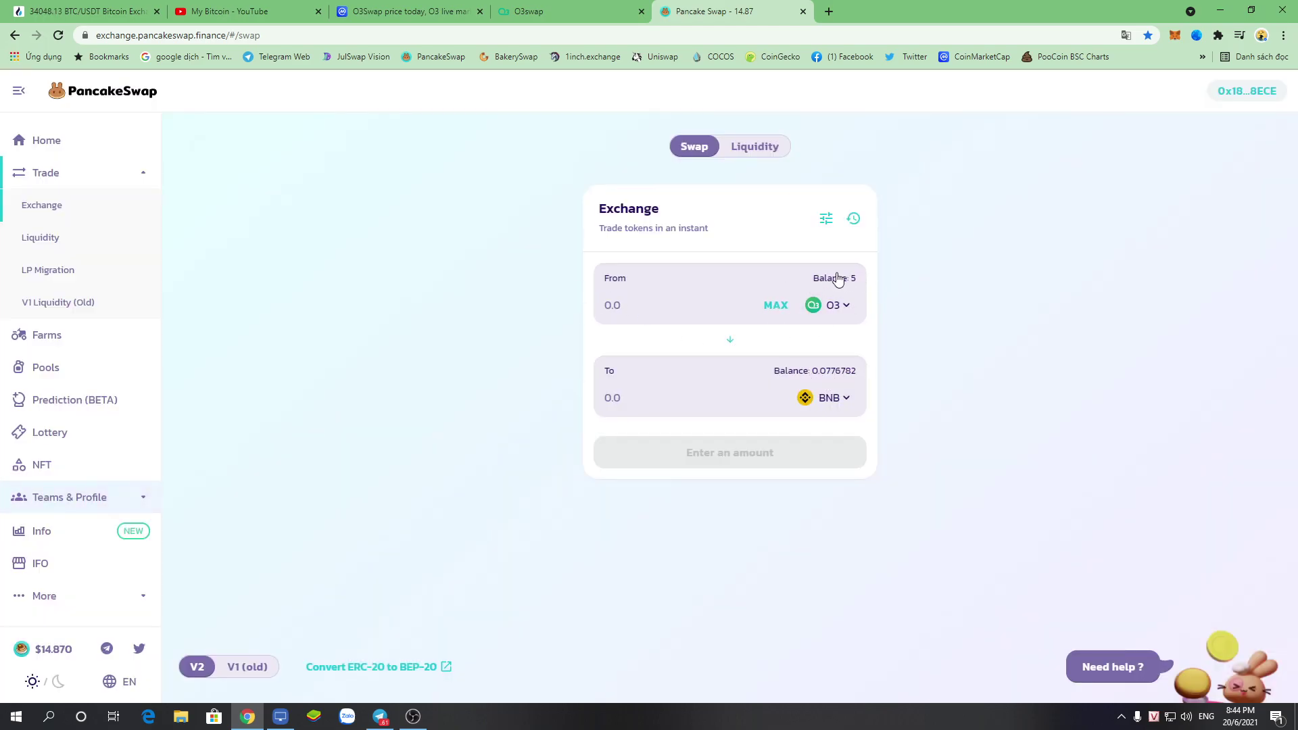
left_click_drag(833, 283, 883, 281)
left_click(775, 305)
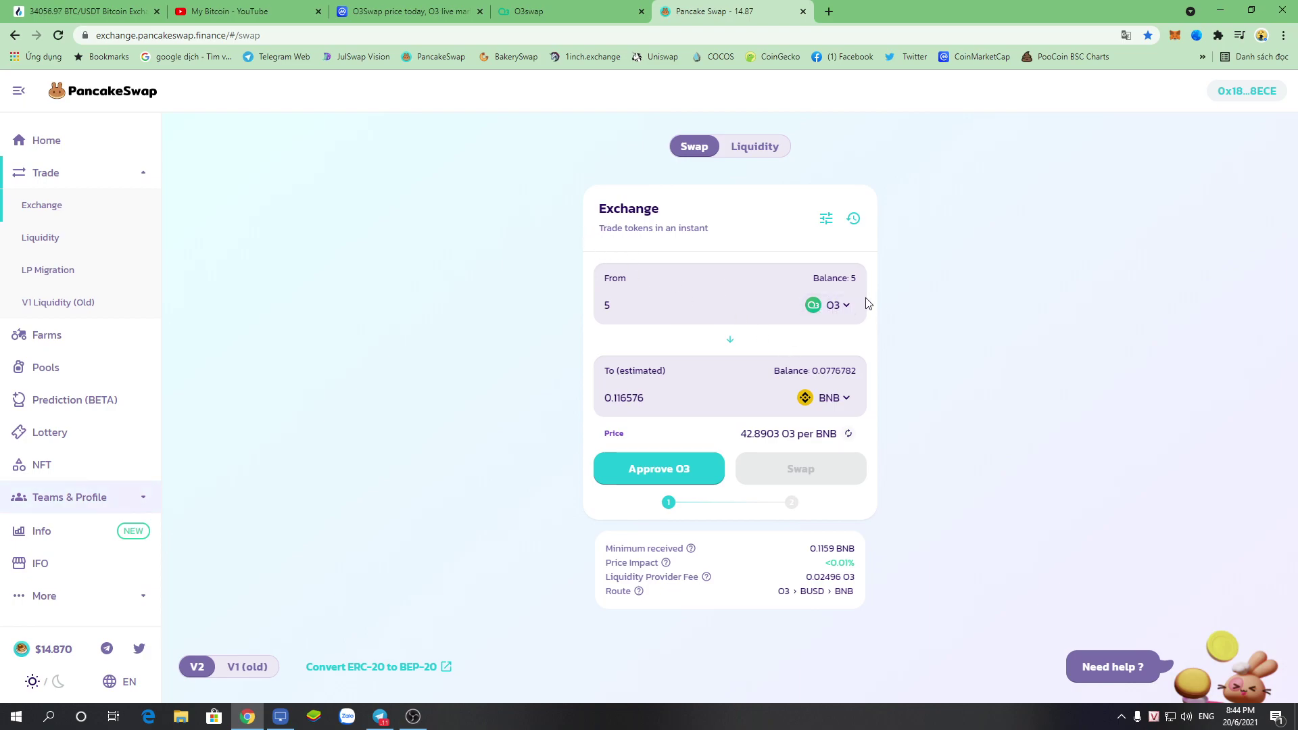
- Set the swap amount to 2 O3 and change the receiving token to BUSD
left_click_drag(623, 310, 546, 319)
type("2")
left_click(819, 400)
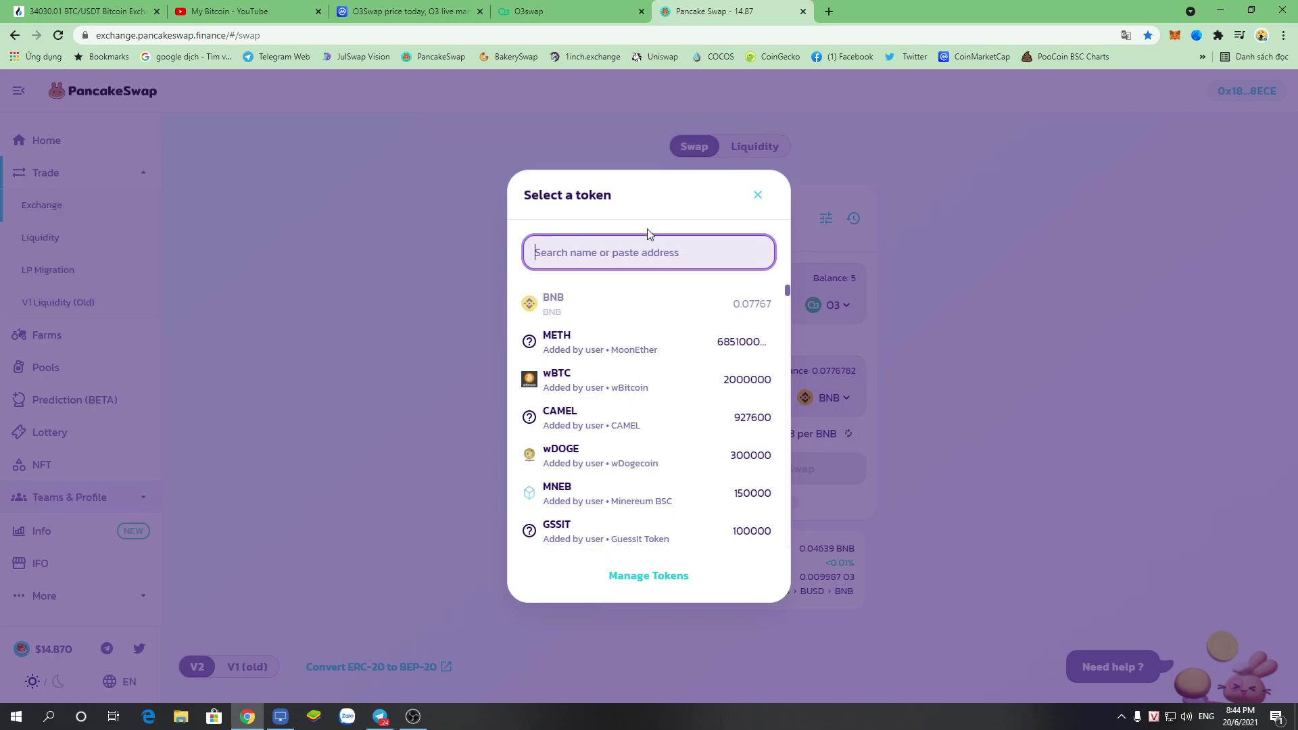
type("BU")
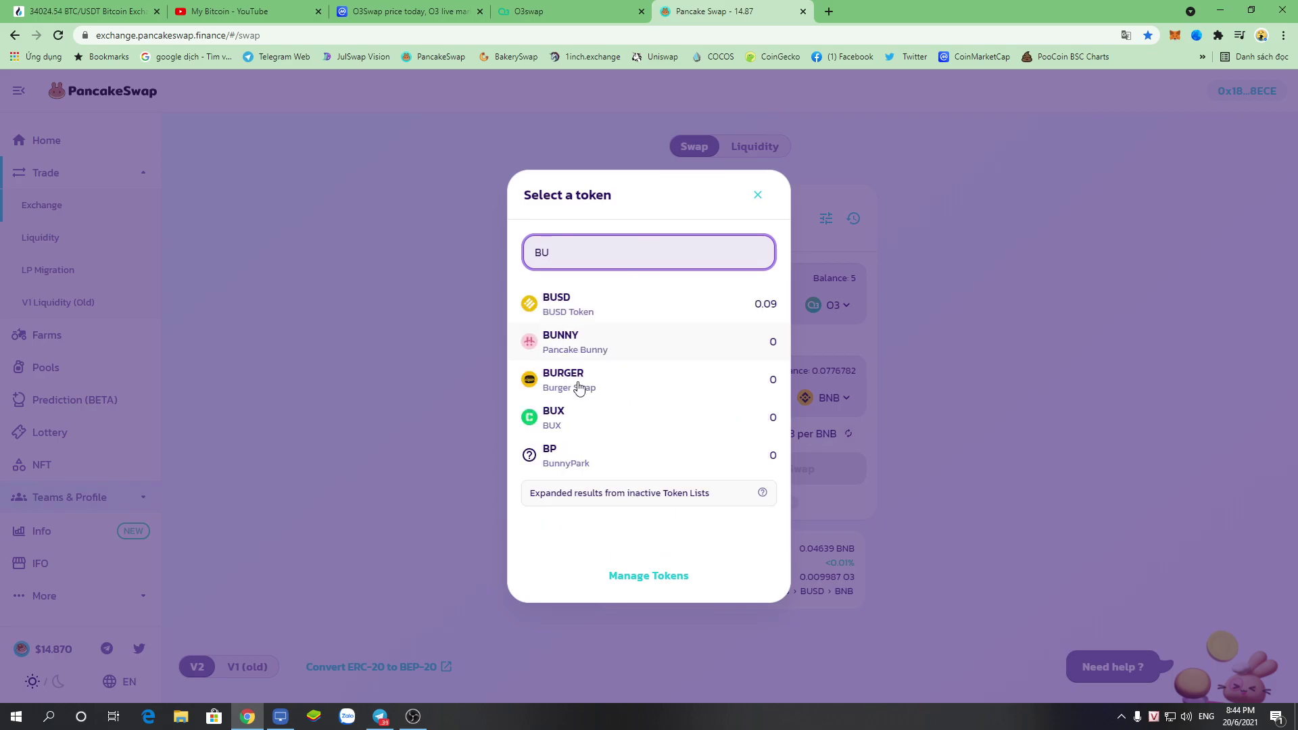
left_click(592, 308)
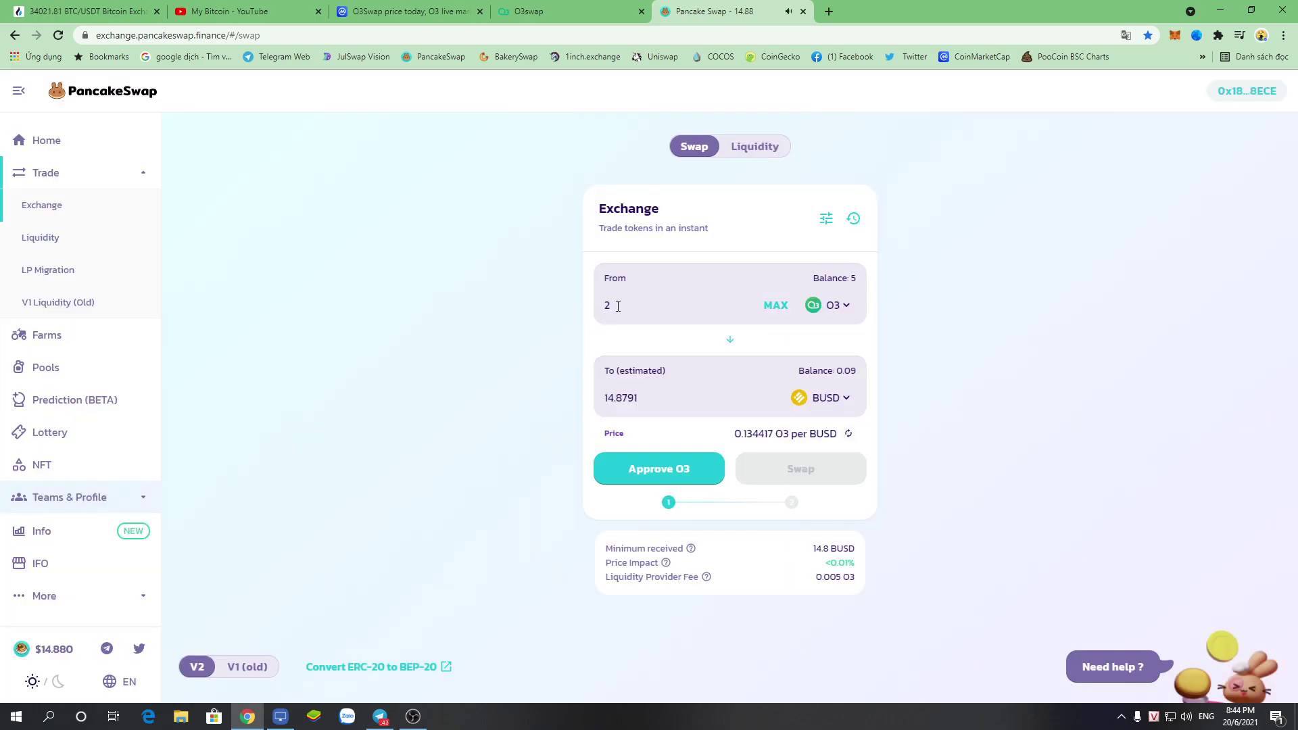
- Open the PancakeSwap form for adding liquidity and choose BNB as the first token of the pair
left_click(760, 145)
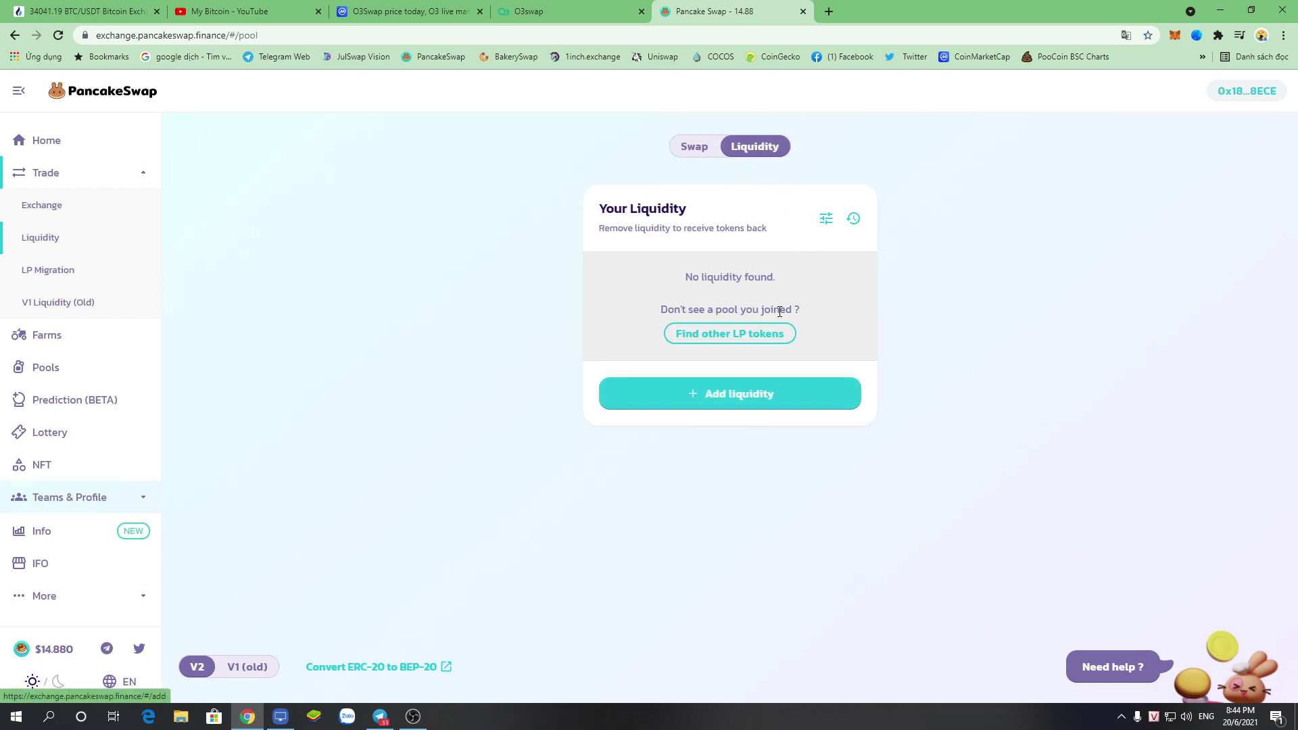
left_click(738, 391)
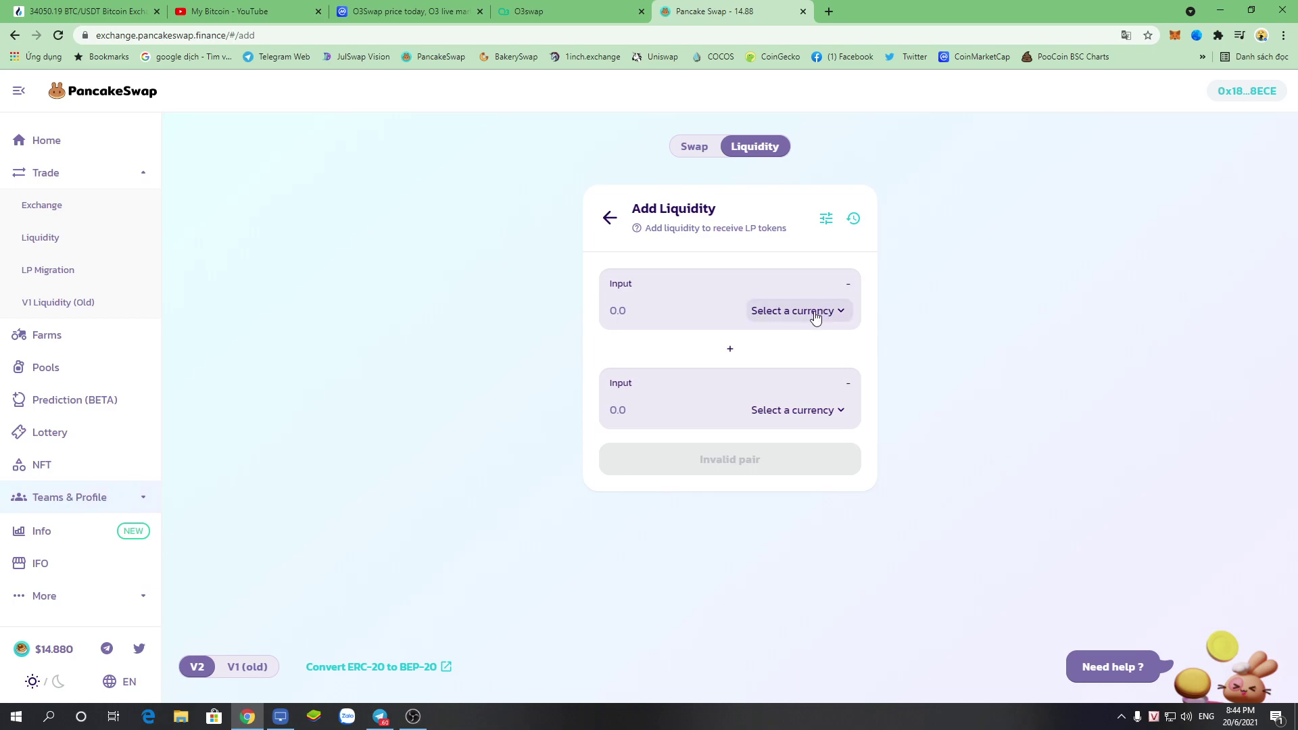
left_click(814, 315)
left_click(562, 287)
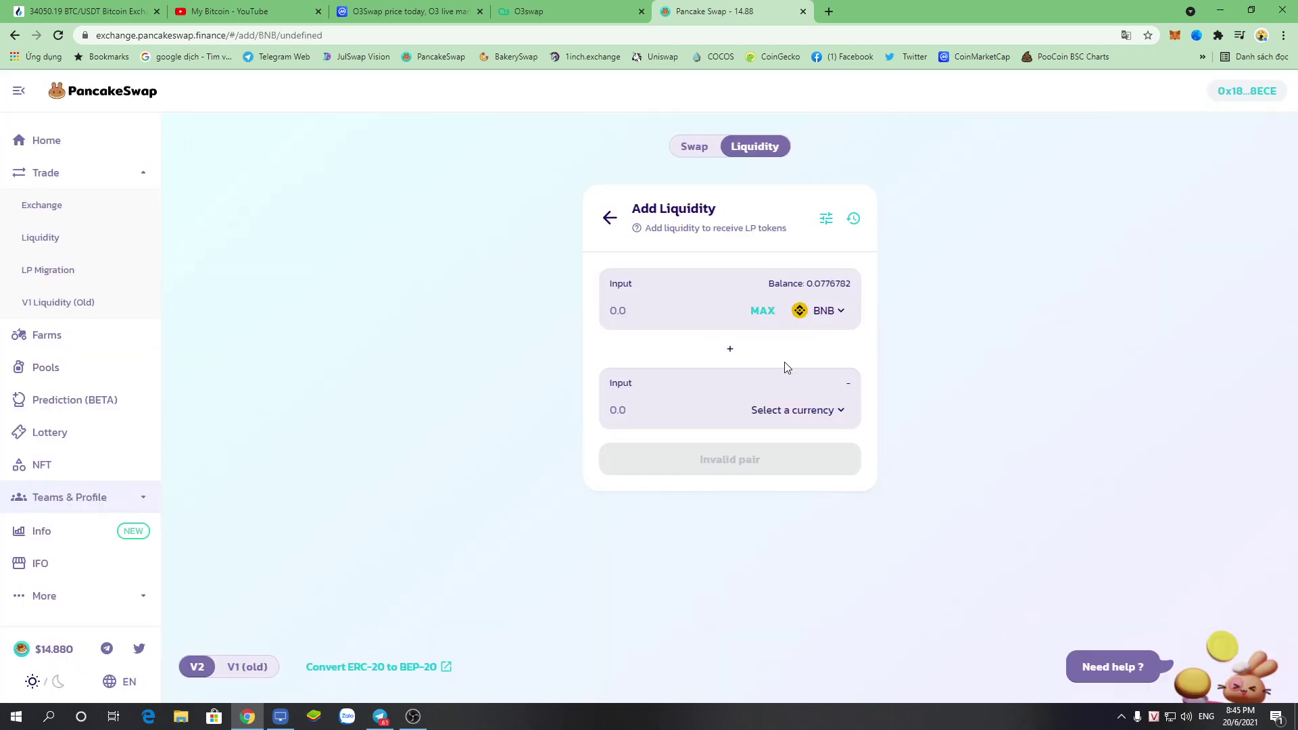
- Choose O3 as the second token of the pair and fill in the maximum BNB amount
left_click(800, 405)
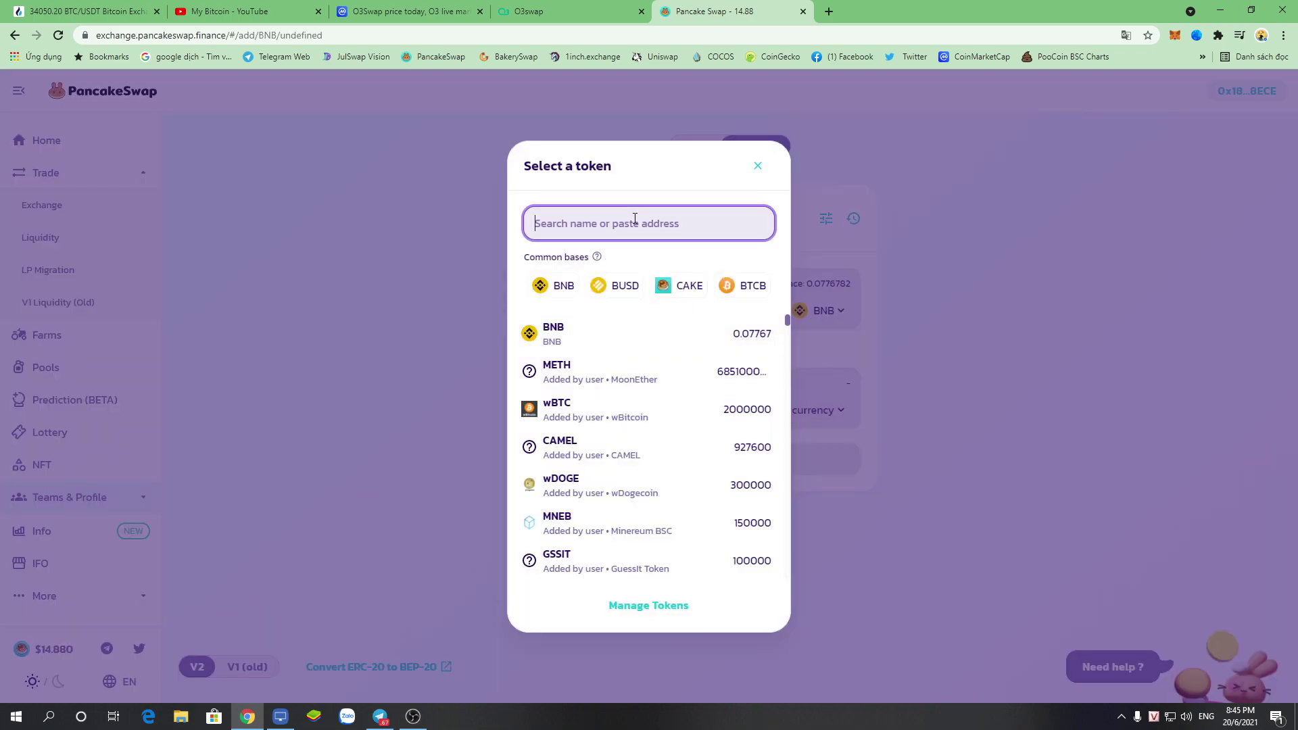
type("O3")
left_click(572, 334)
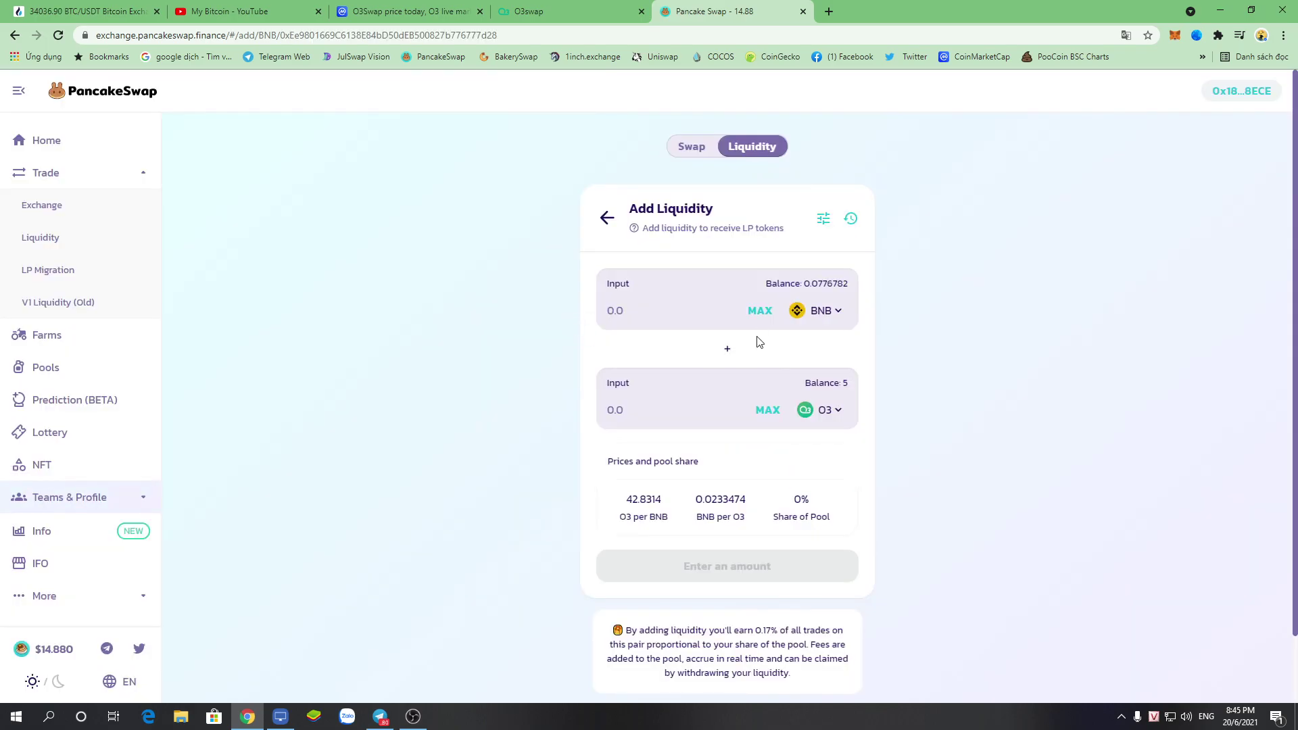
left_click(759, 312)
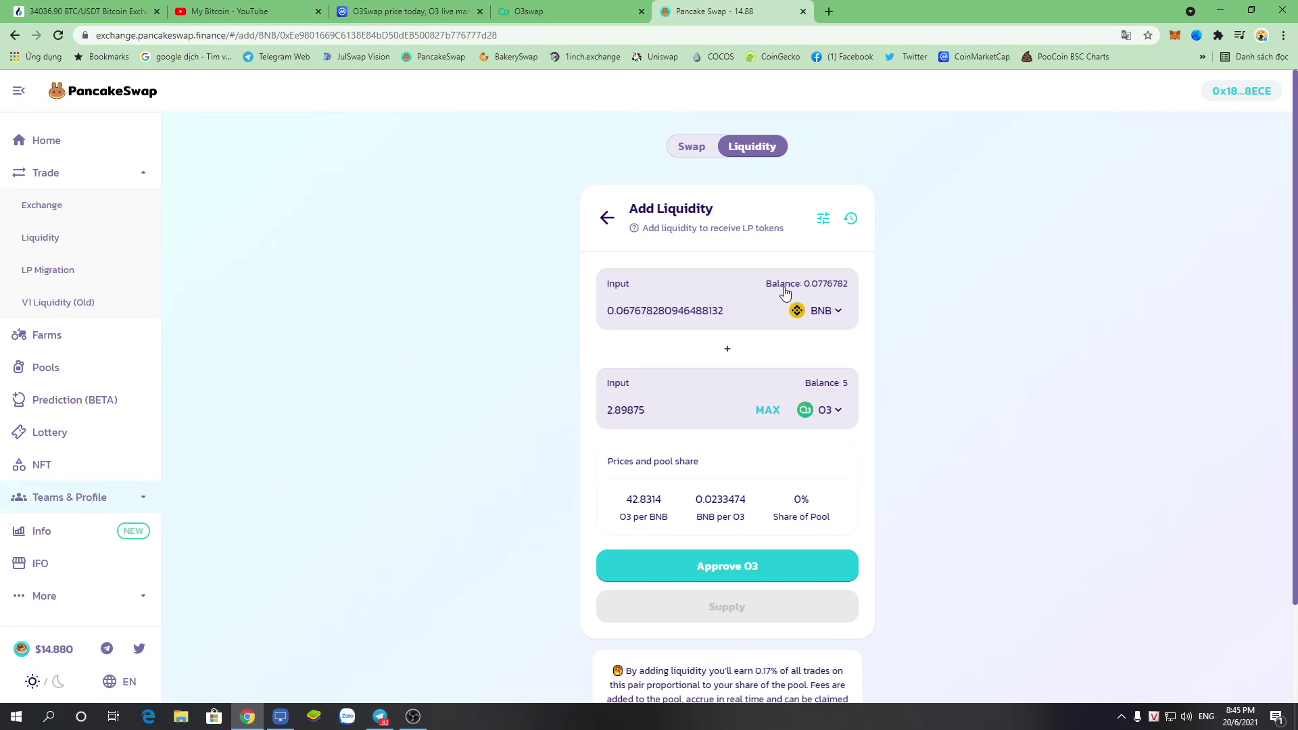
scroll(882, 325, "down", 2)
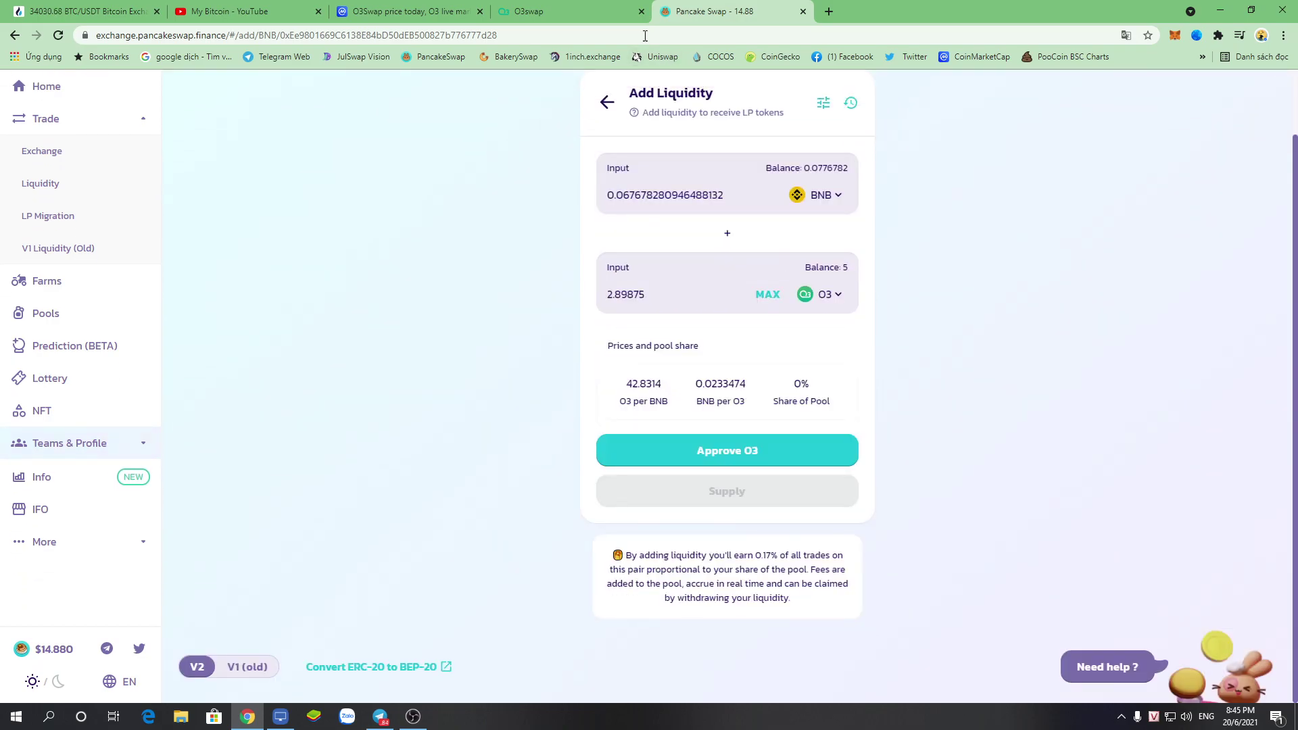
- Leave the add-liquidity form, return to the swap form and choose O3 as the token to receive for BNB
left_click(542, 10)
left_click(757, 11)
left_click(607, 102)
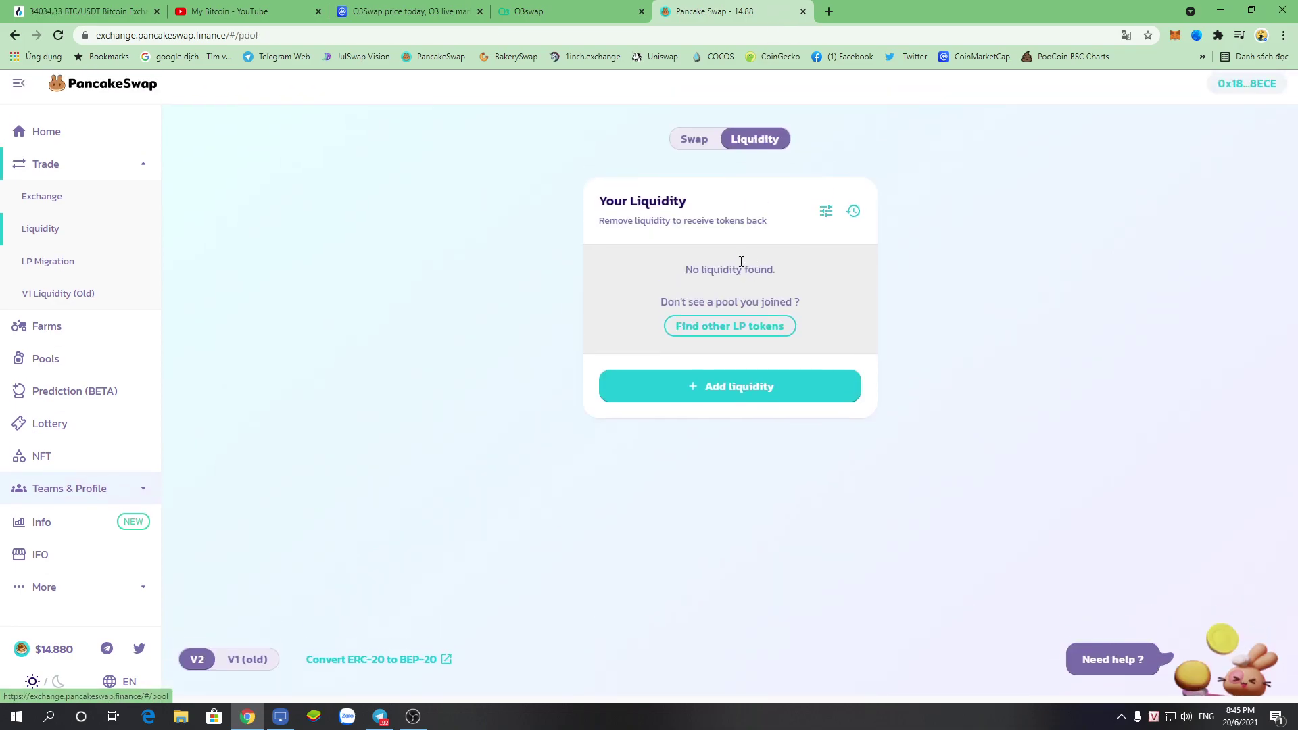
left_click(699, 150)
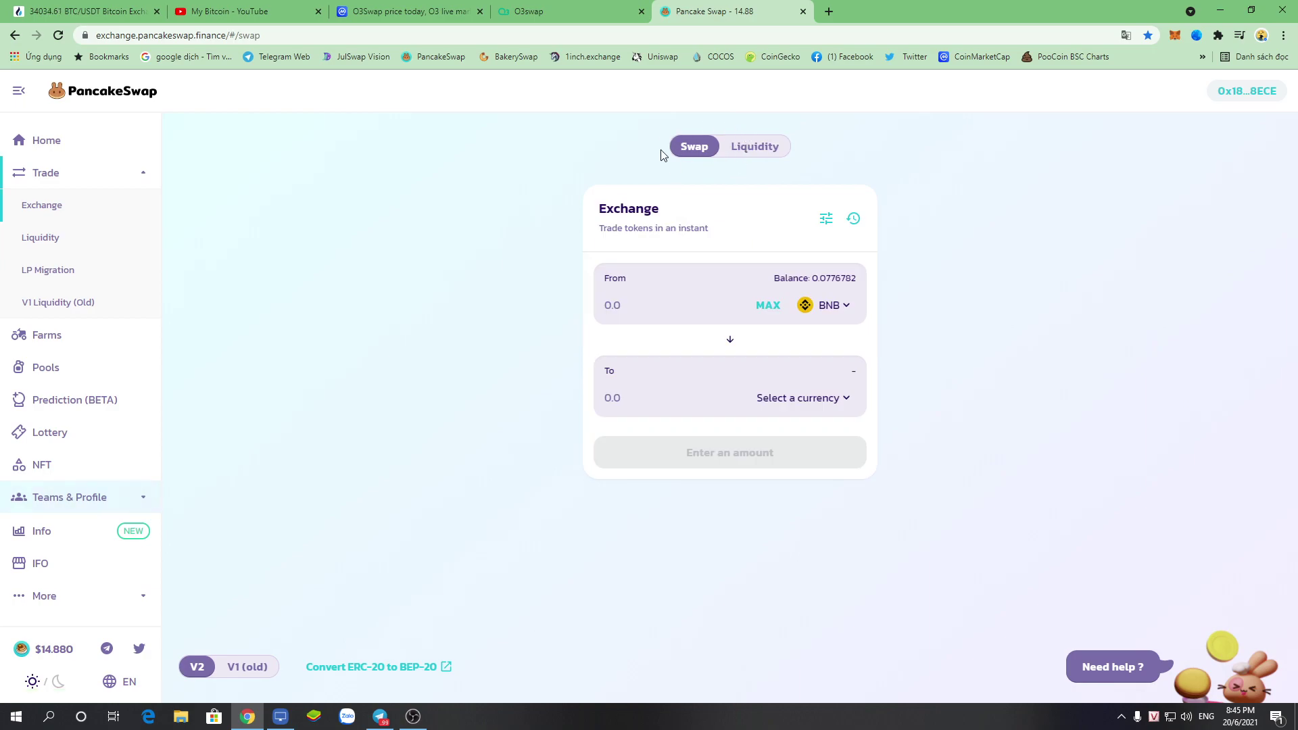
left_click(814, 401)
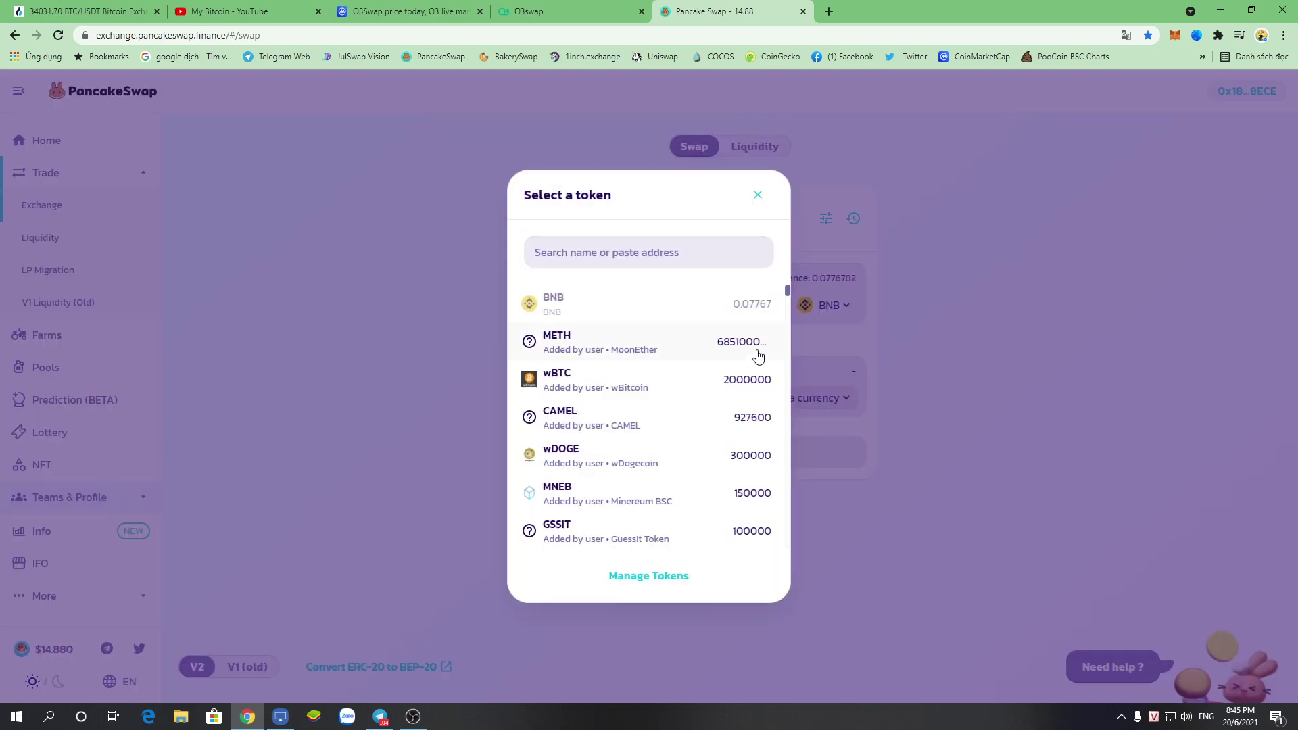
left_click(636, 256)
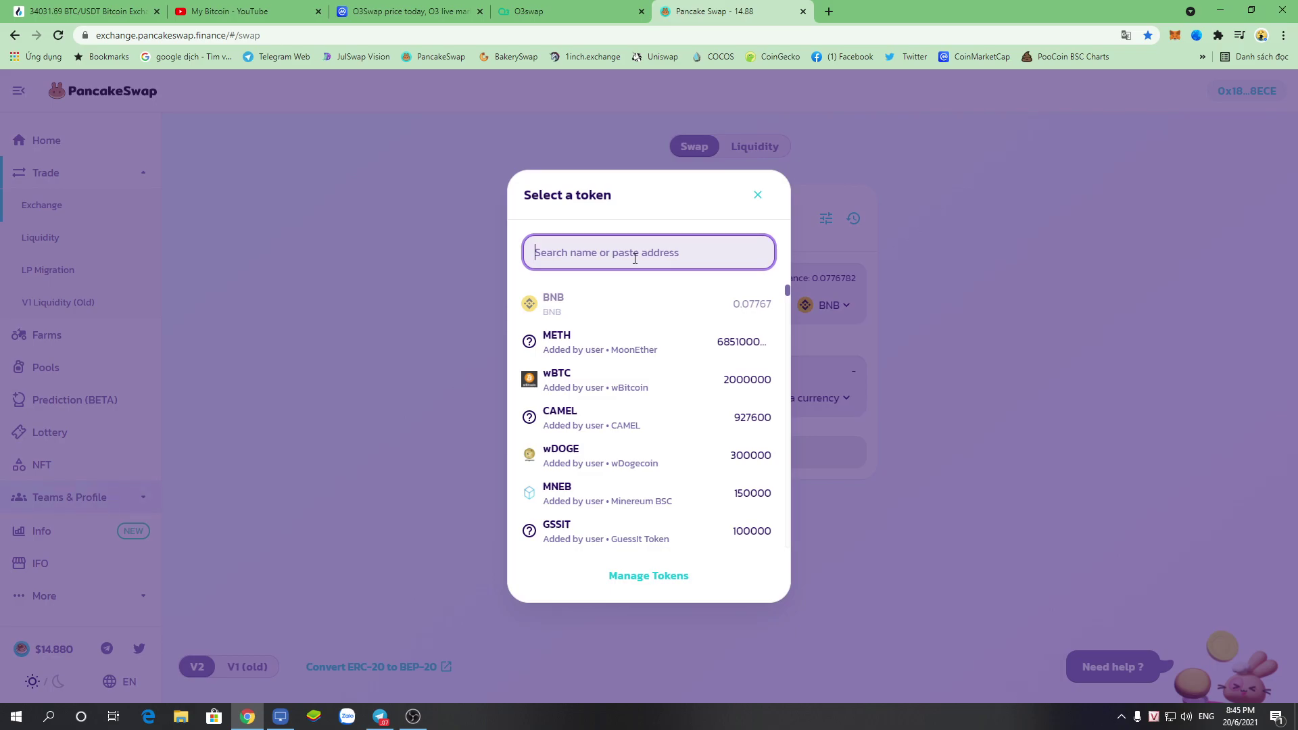
type("O3")
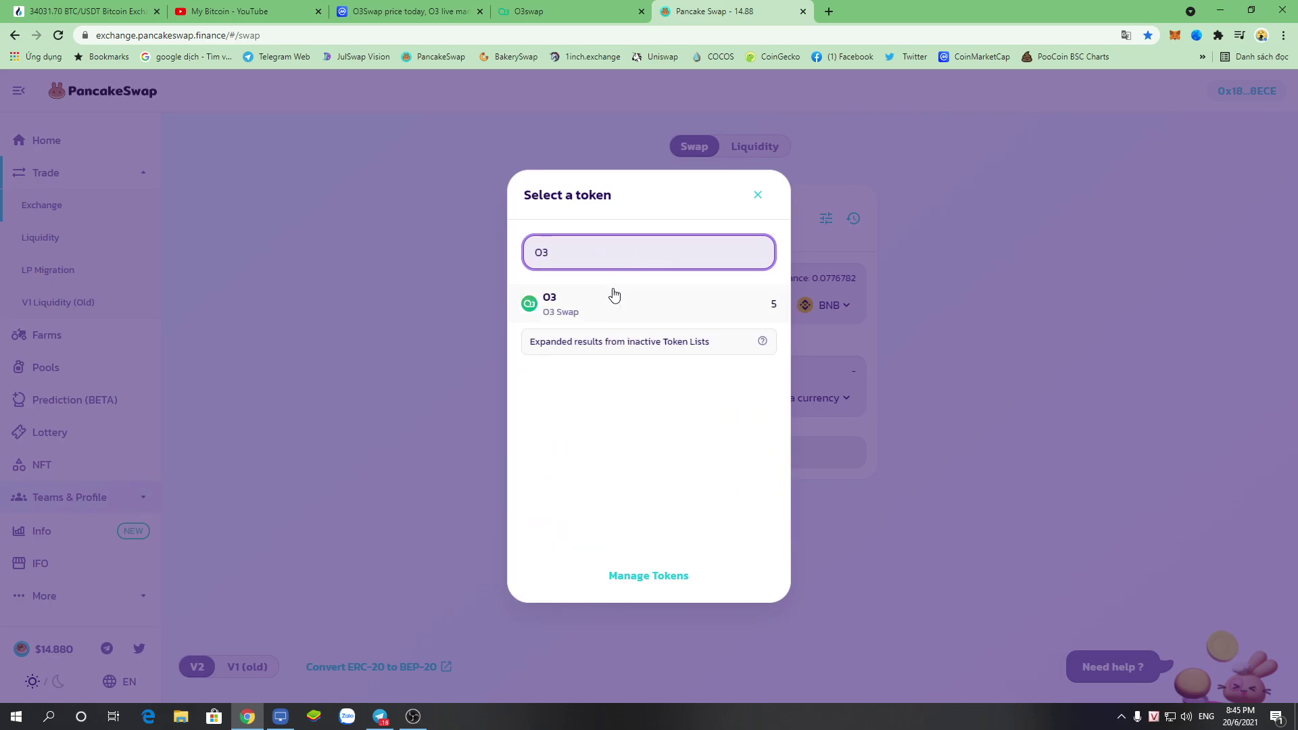
left_click(590, 307)
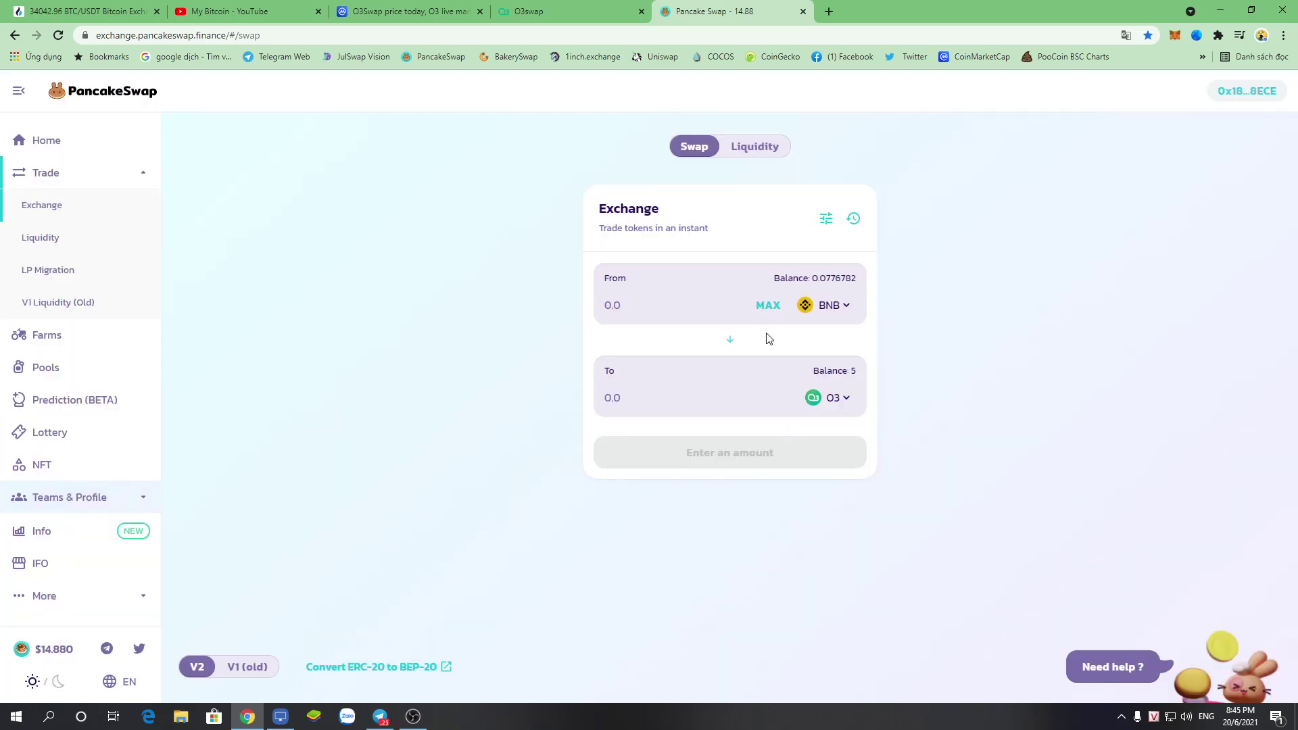
- Try receiving amounts of 2 and 3 O3 in the swap form, ending with 2
type("2")
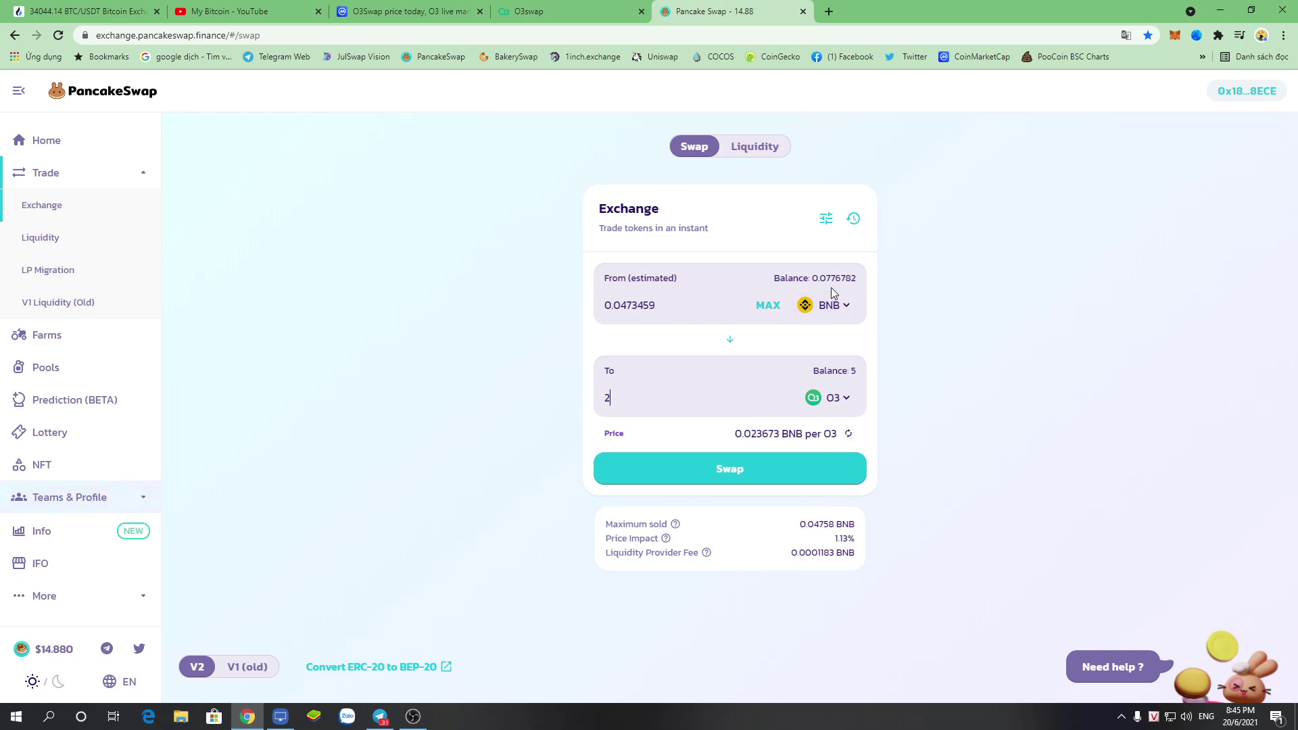
left_click_drag(628, 396, 494, 411)
type("3")
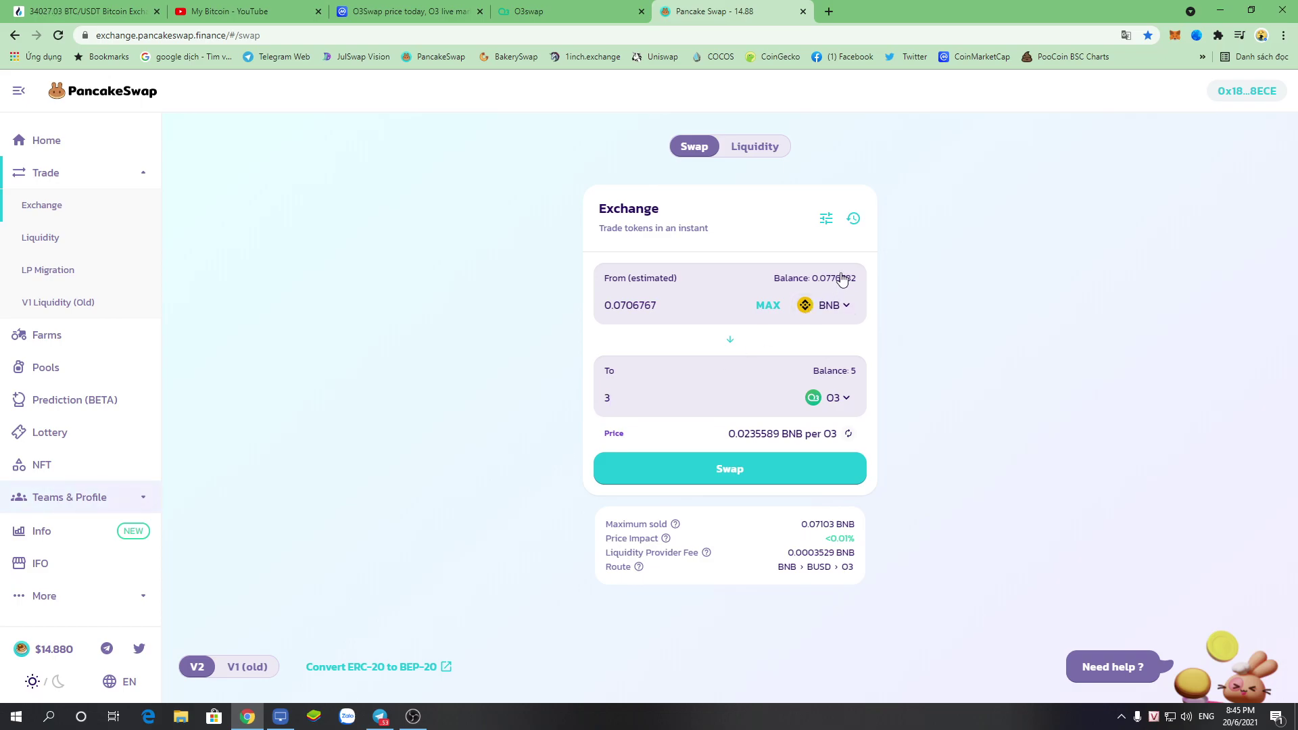
key("ctrl+a")
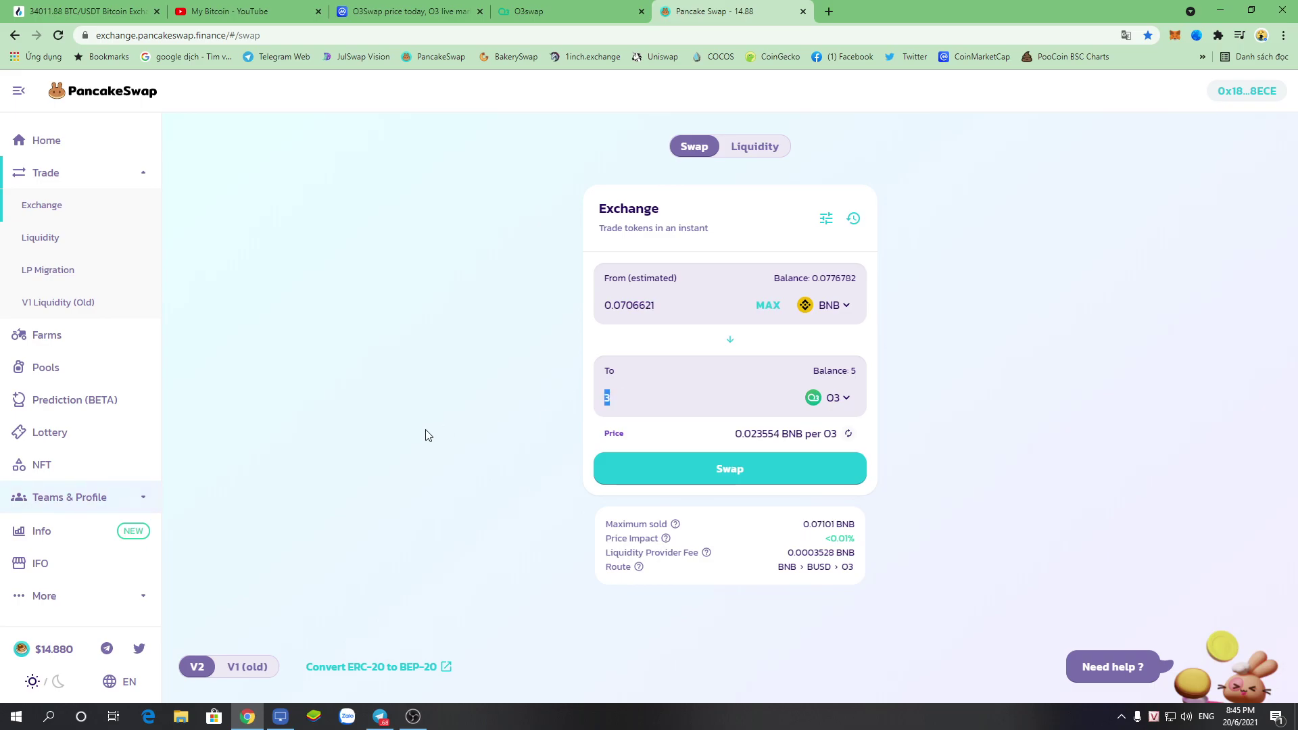
type("2")
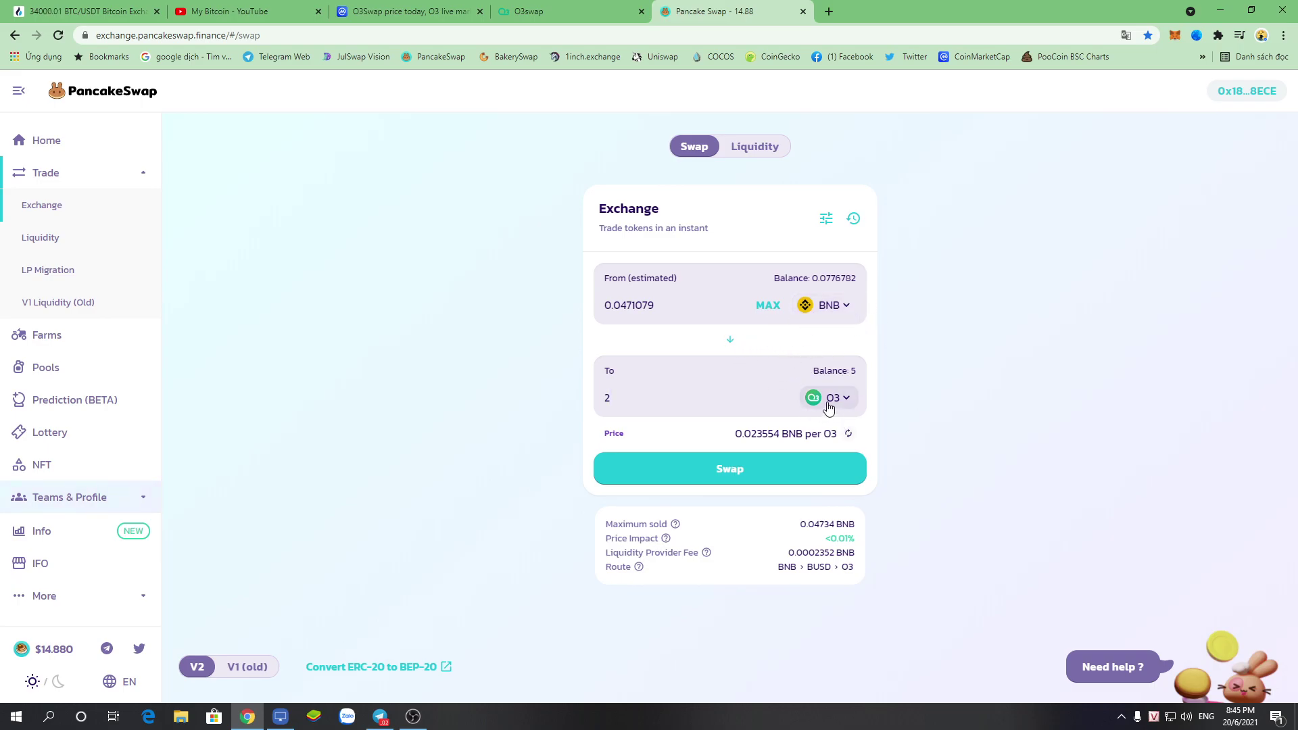
- Open the form for adding liquidity and choose O3 as the second token of the pair
left_click(751, 148)
left_click(758, 394)
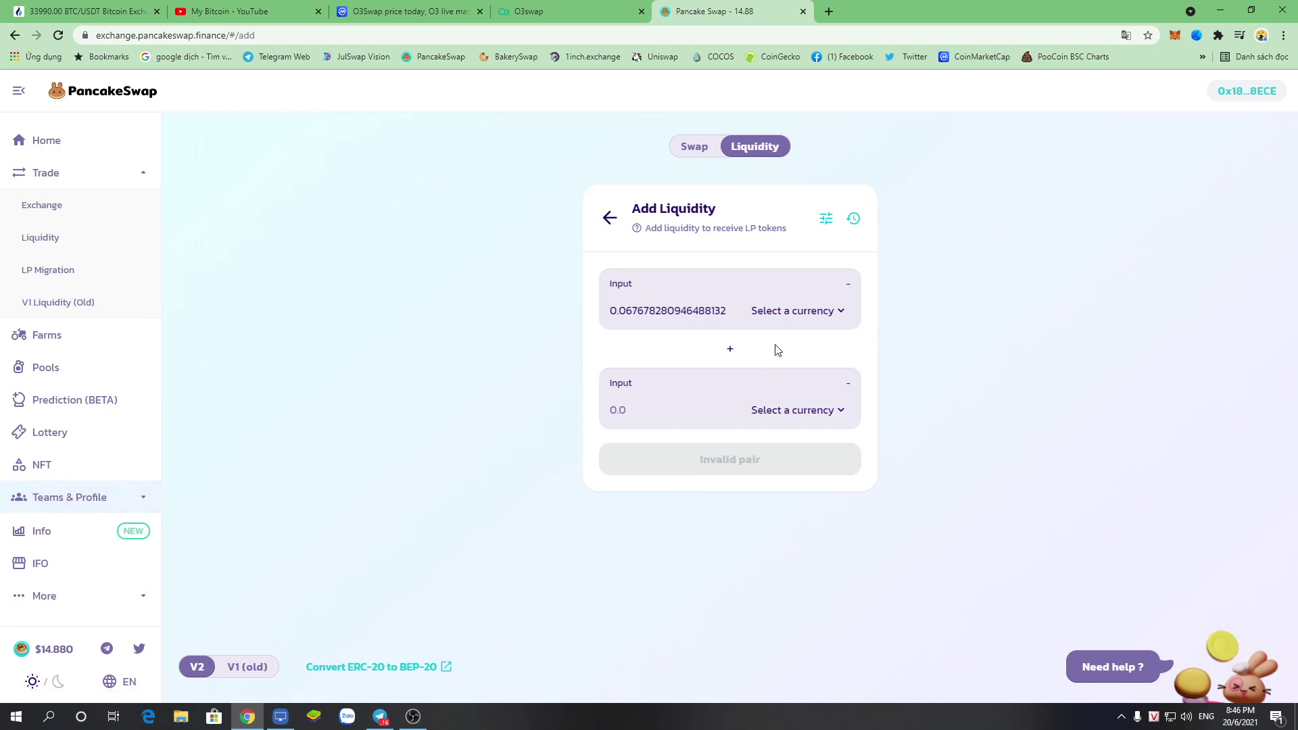
left_click(781, 420)
left_click(605, 229)
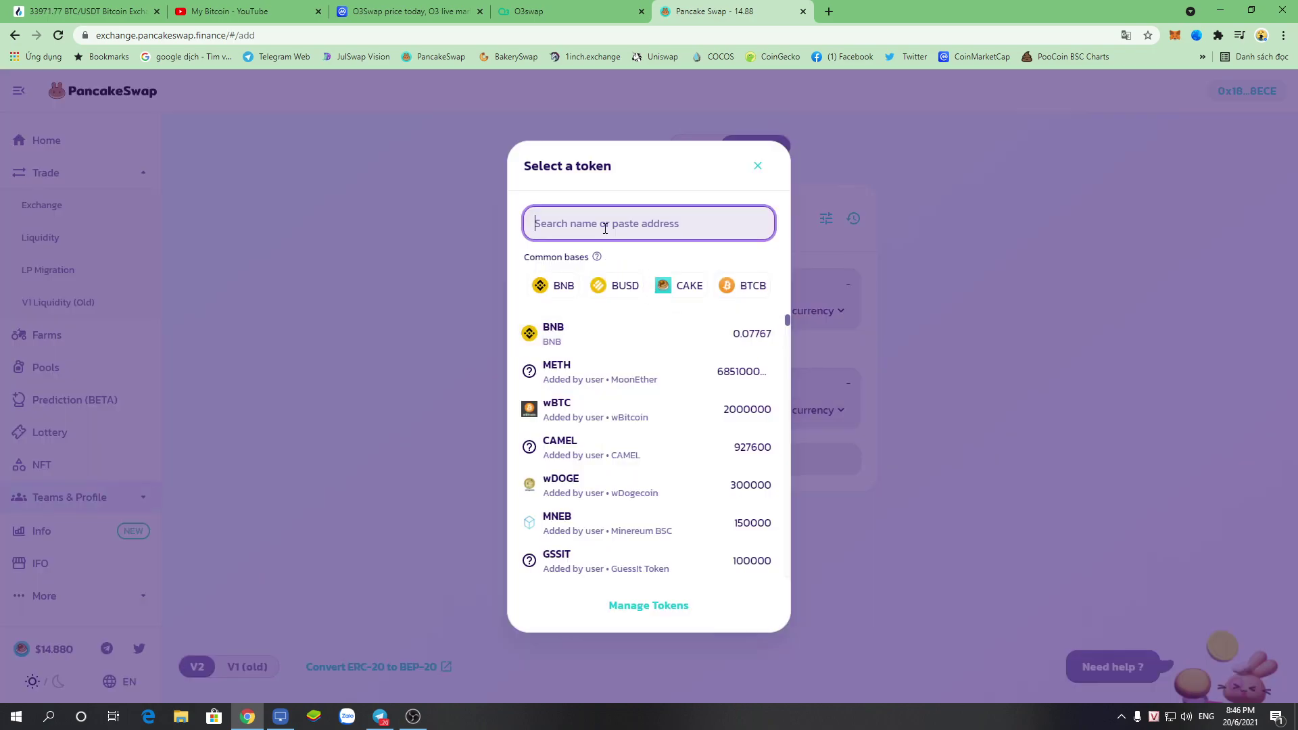
type("O3")
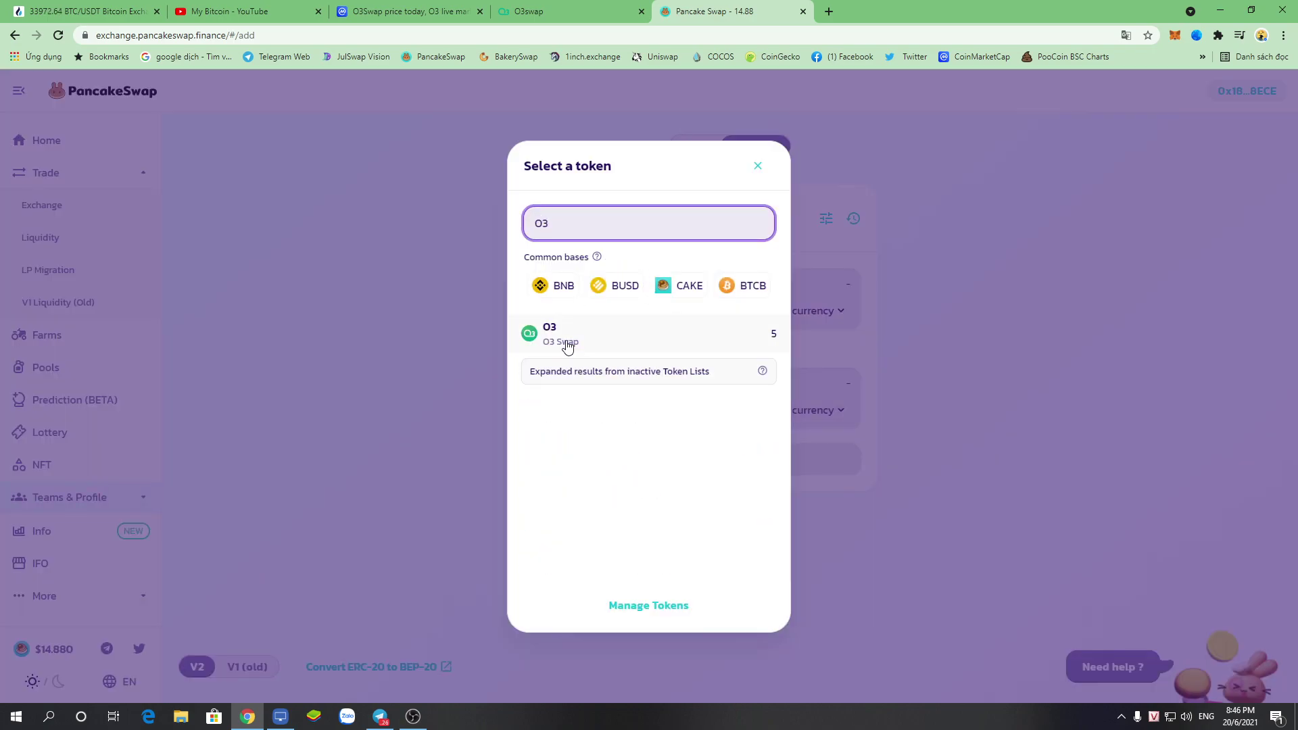
left_click(561, 341)
- Choose BUSD as the first token of the liquidity pair and fill in the maximum O3 amount of 5
left_click(837, 311)
left_click(632, 231)
type("BU")
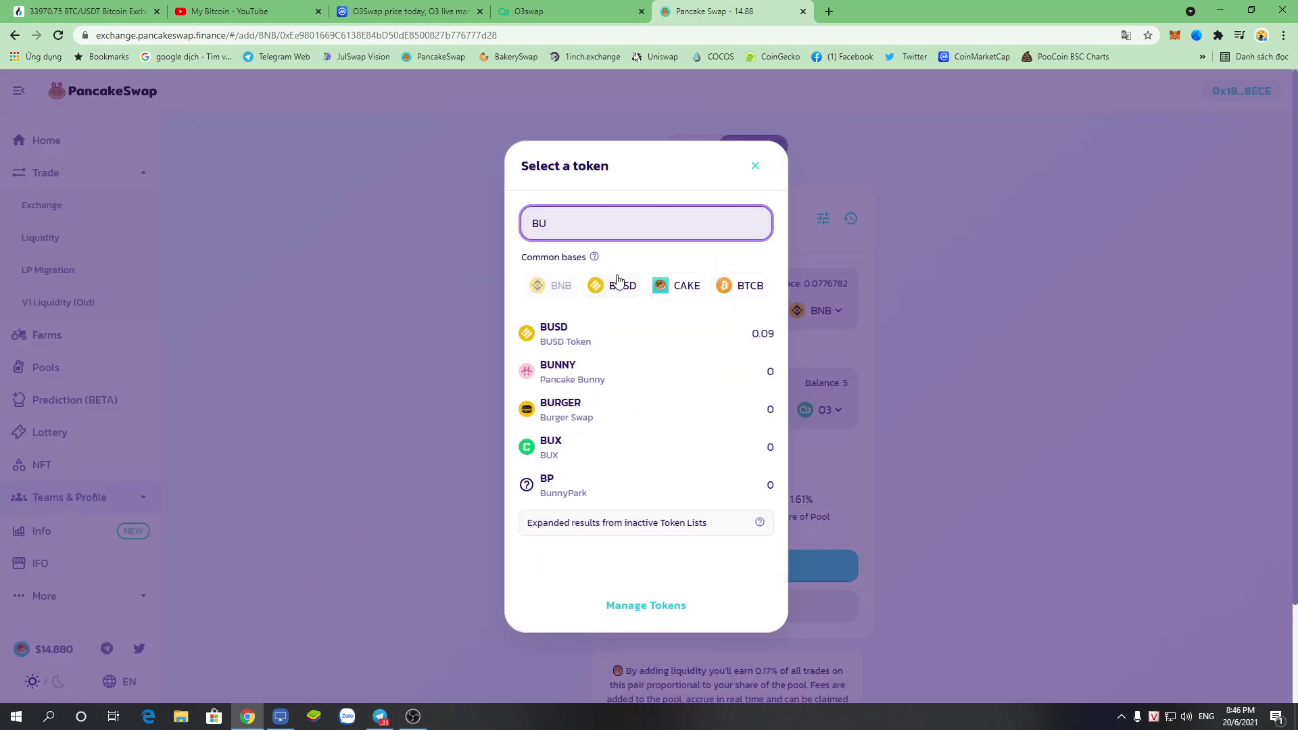
left_click(574, 448)
left_click(816, 312)
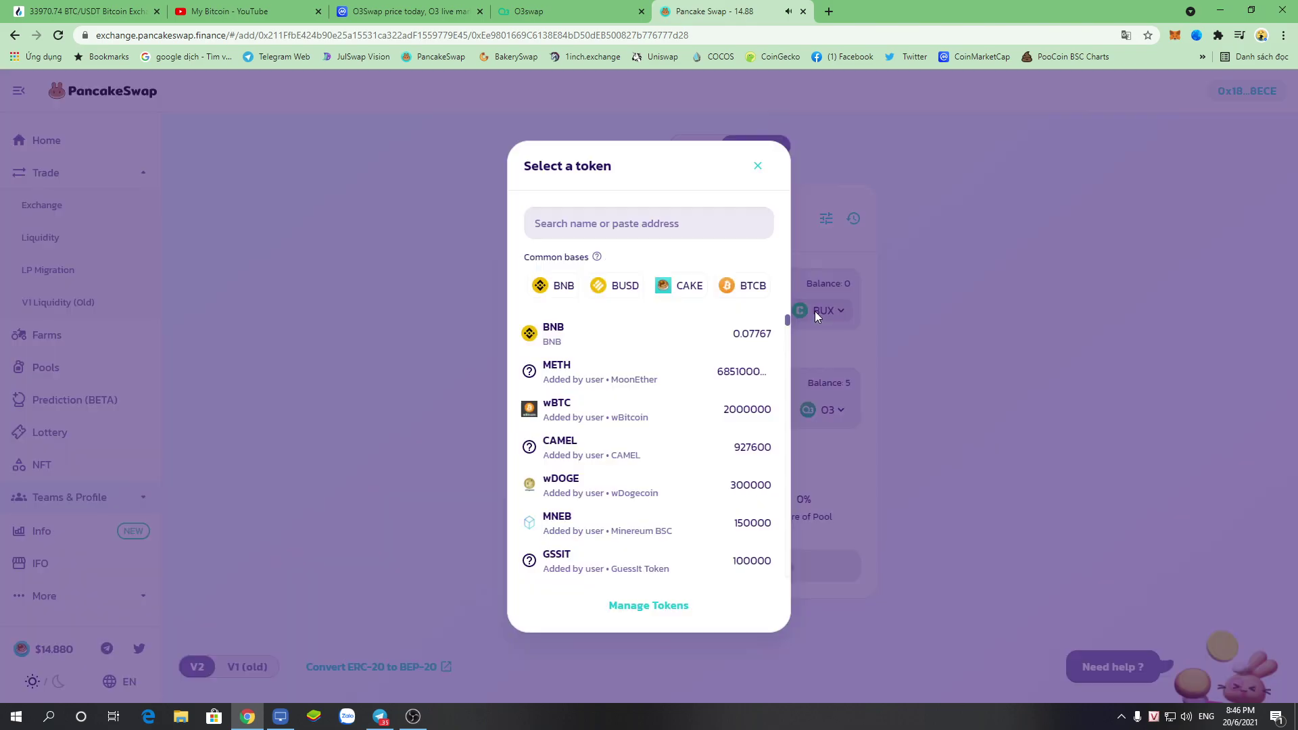
left_click(605, 286)
left_click(753, 412)
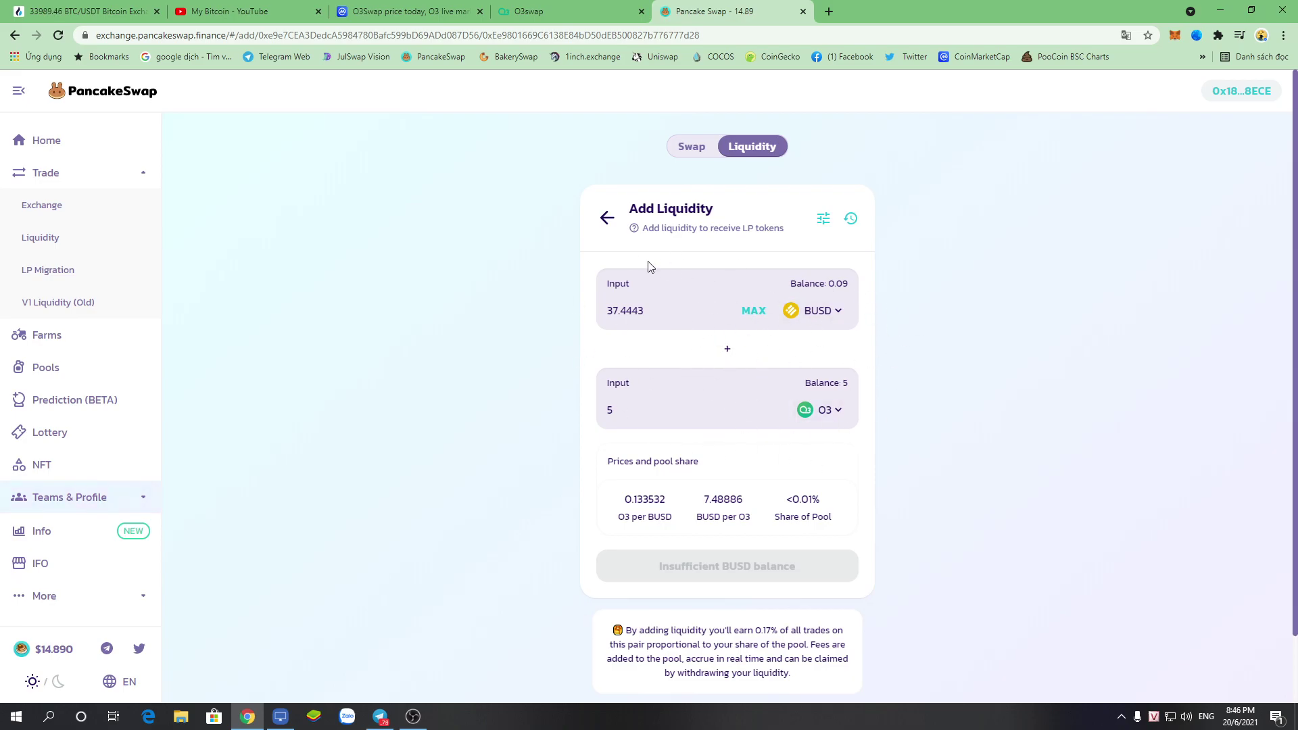
- Go back to the swap form and choose O3 as the token to receive for BNB
left_click(606, 219)
left_click(693, 149)
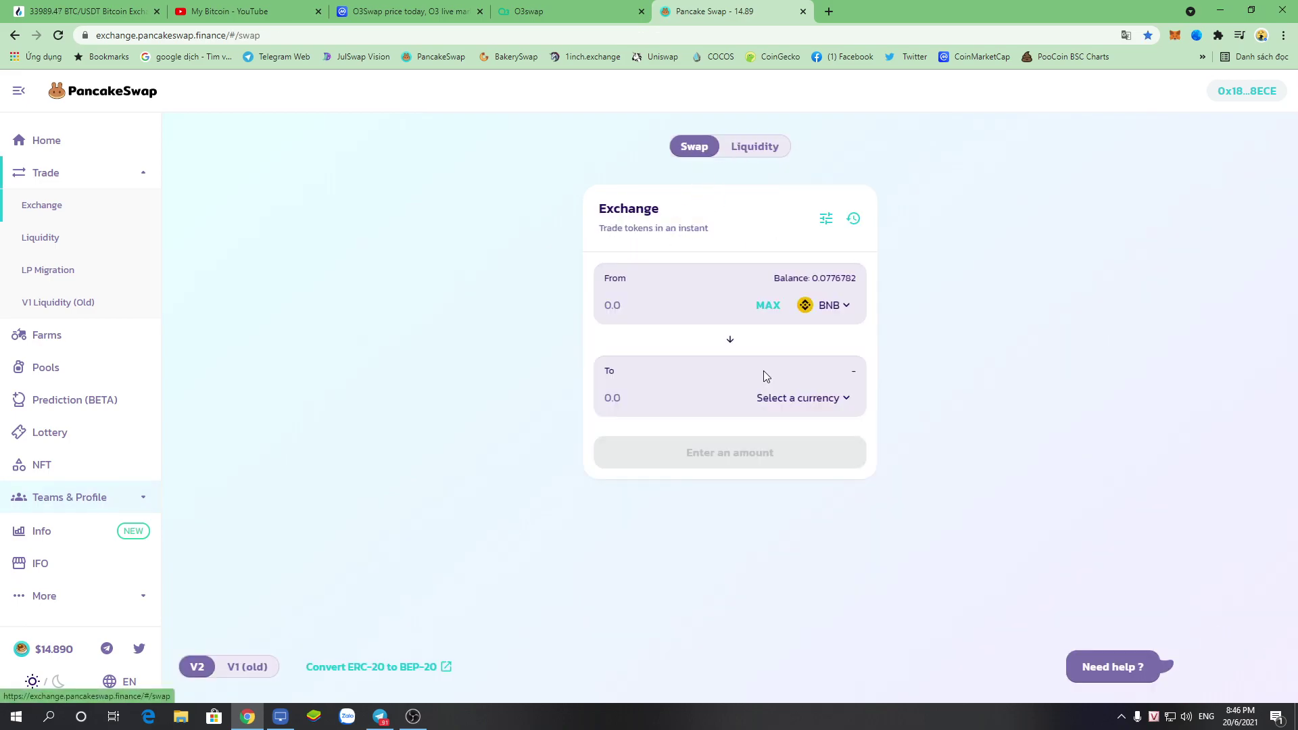
left_click(797, 398)
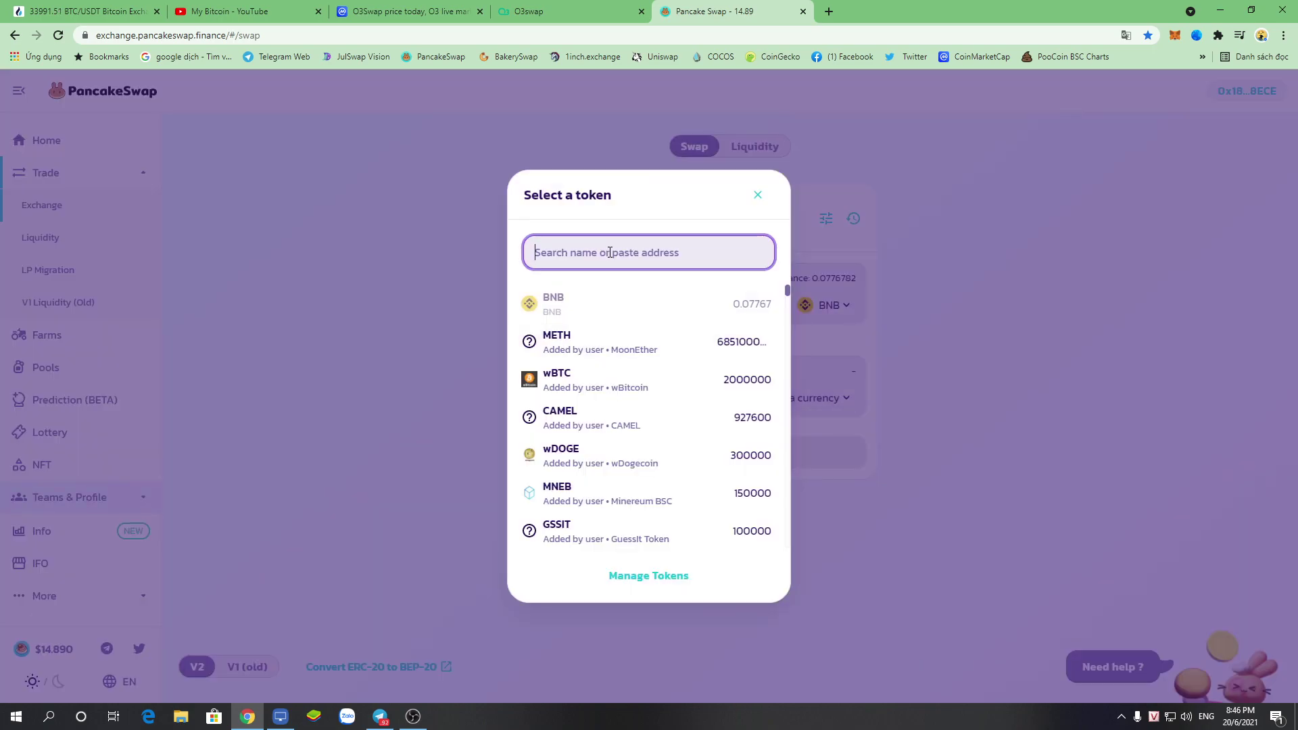
type("O3")
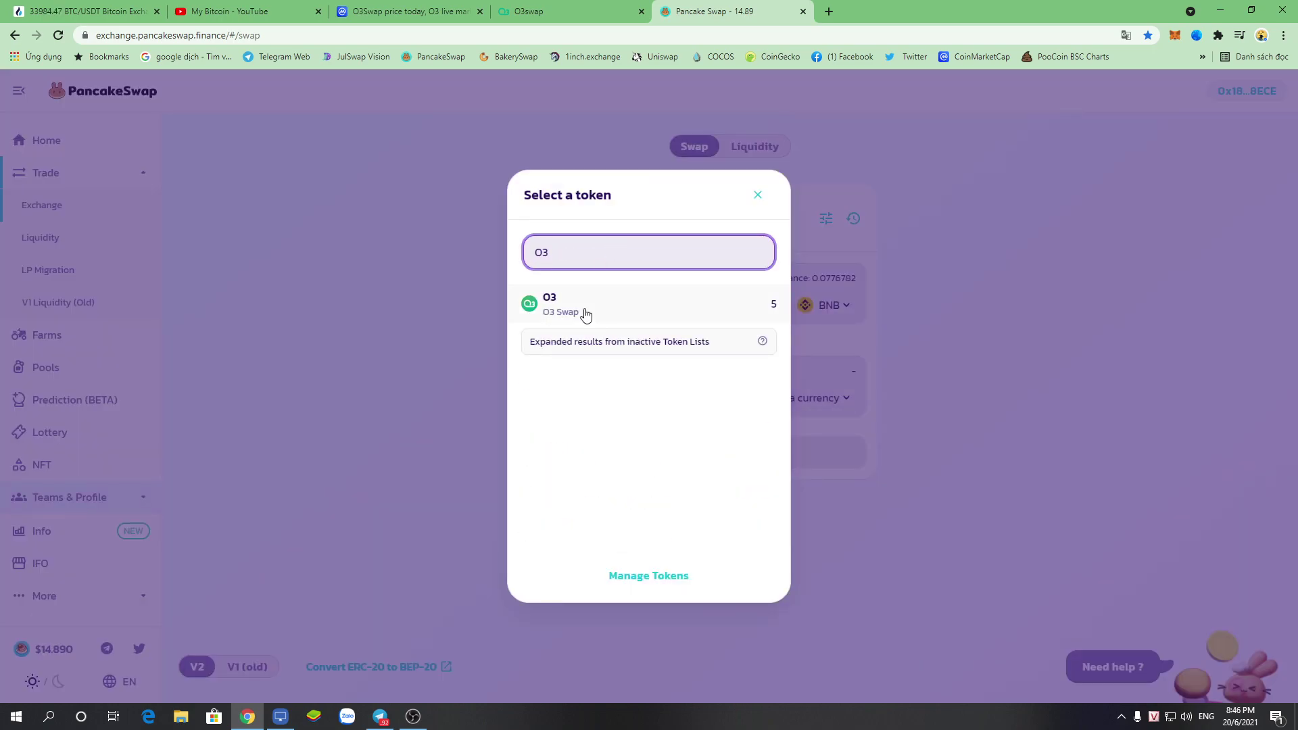
left_click(583, 313)
- Set the amount to receive to 1.5 O3
type("2")
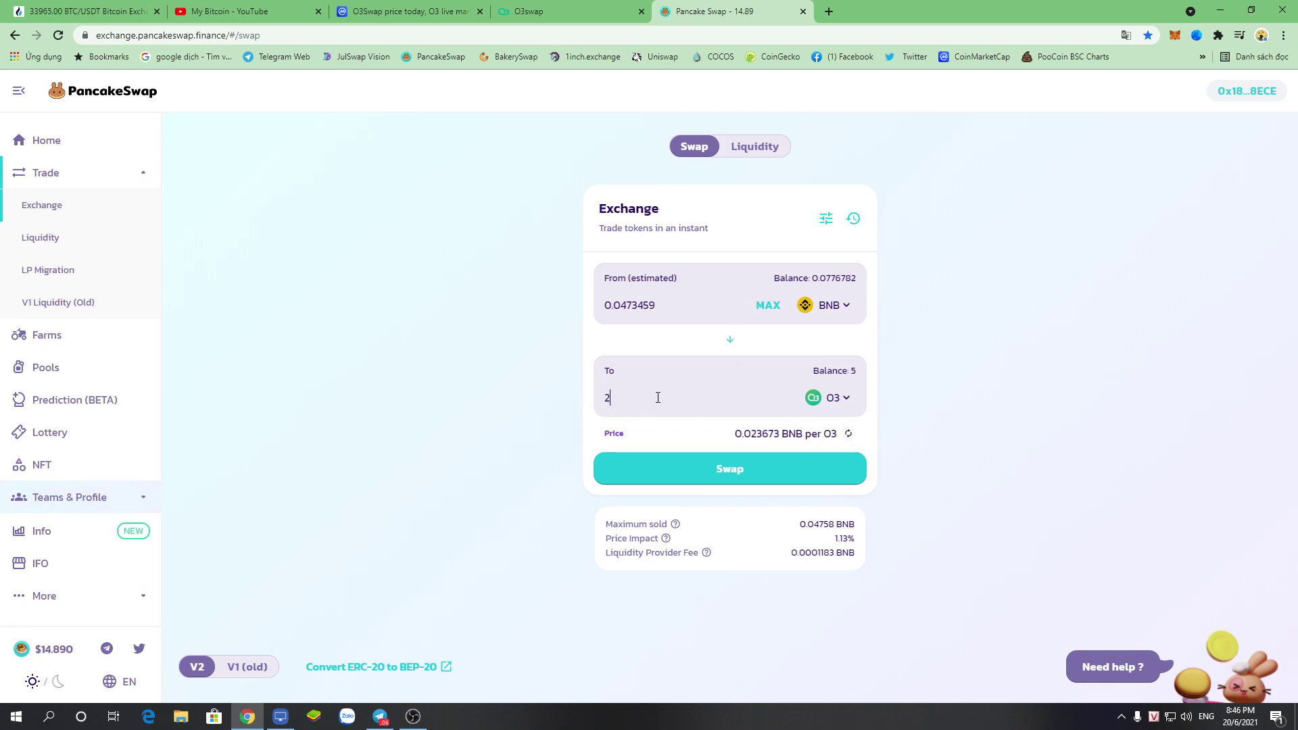
left_click_drag(646, 395, 503, 399)
type("1")
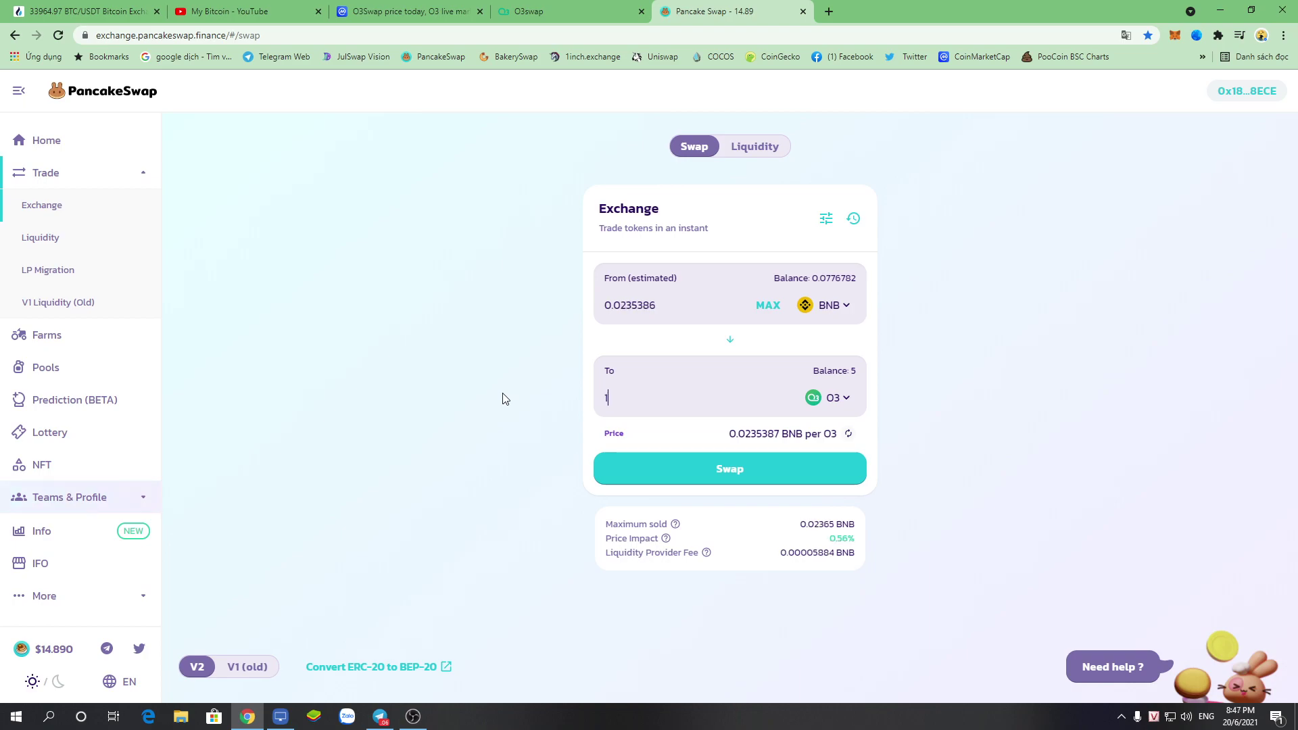
type(".5")
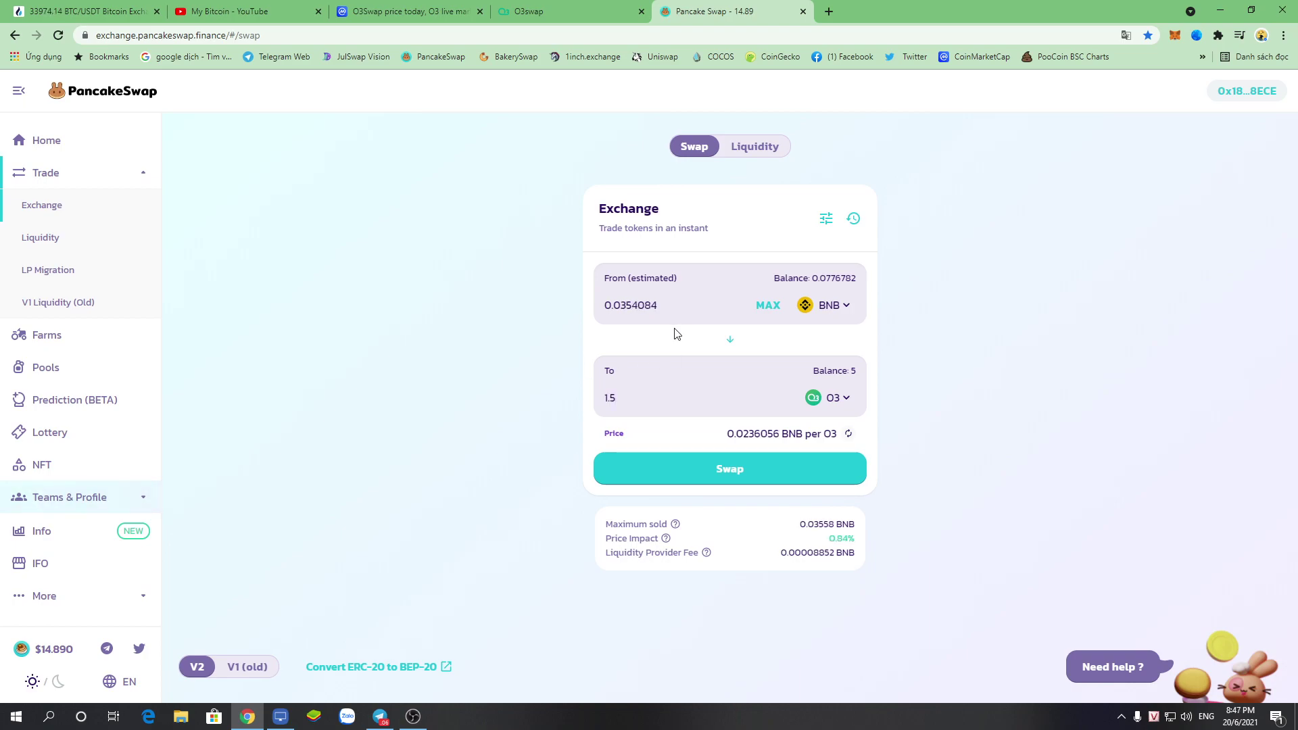
- Submit the swap of BNB for 1.5 O3, approve the transaction in the MetaMask wallet and dismiss the submission notice
left_click(723, 468)
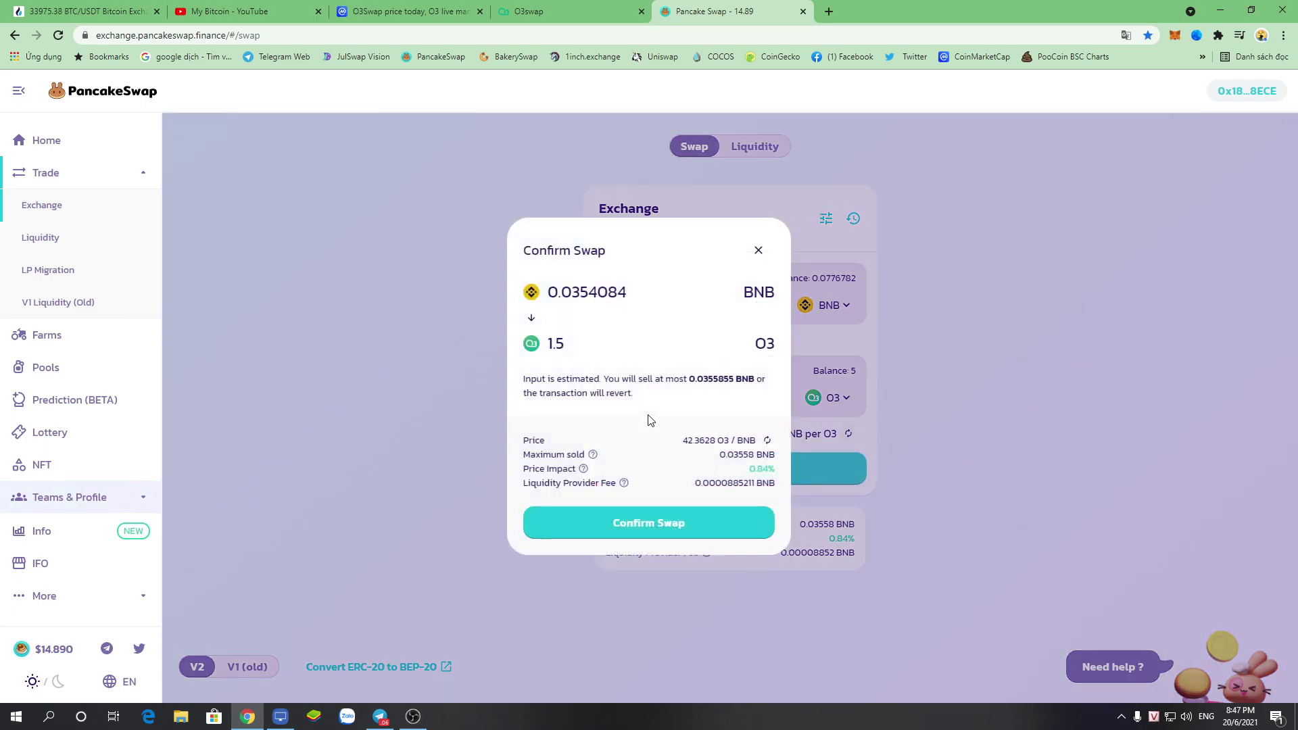
left_click(646, 529)
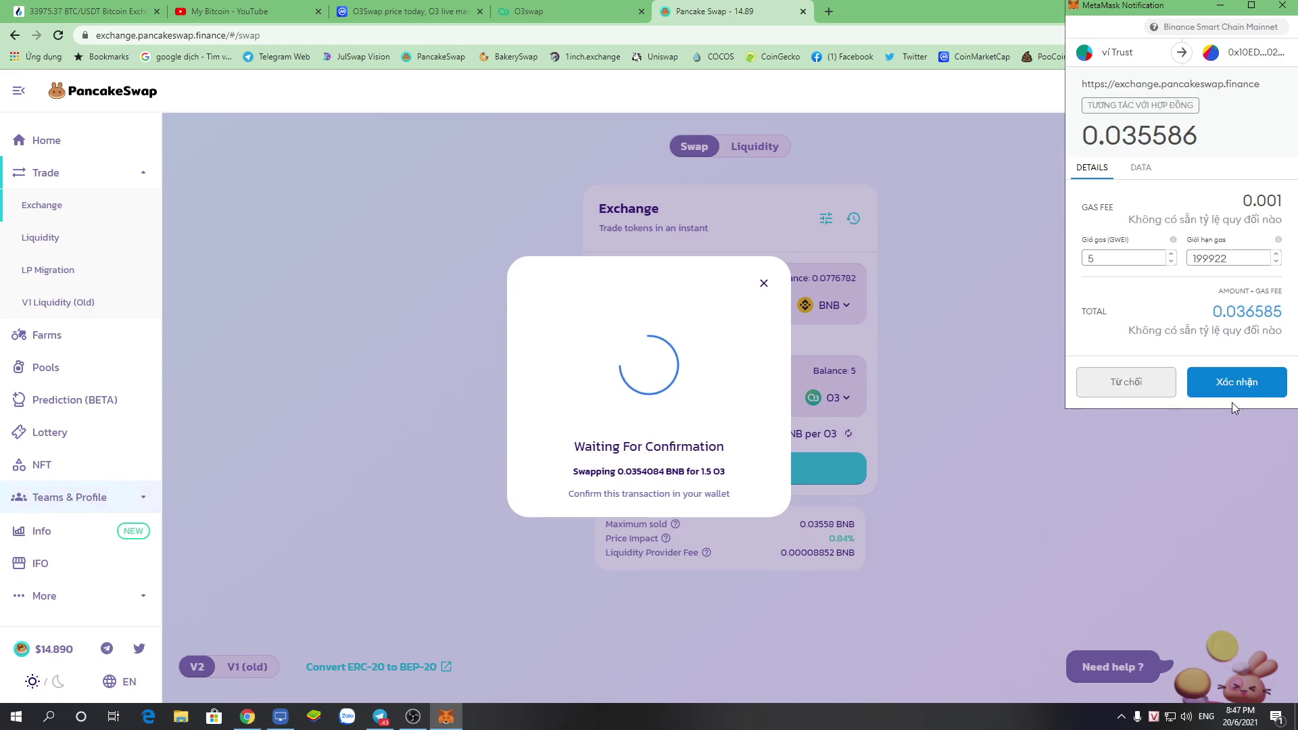
left_click(1225, 389)
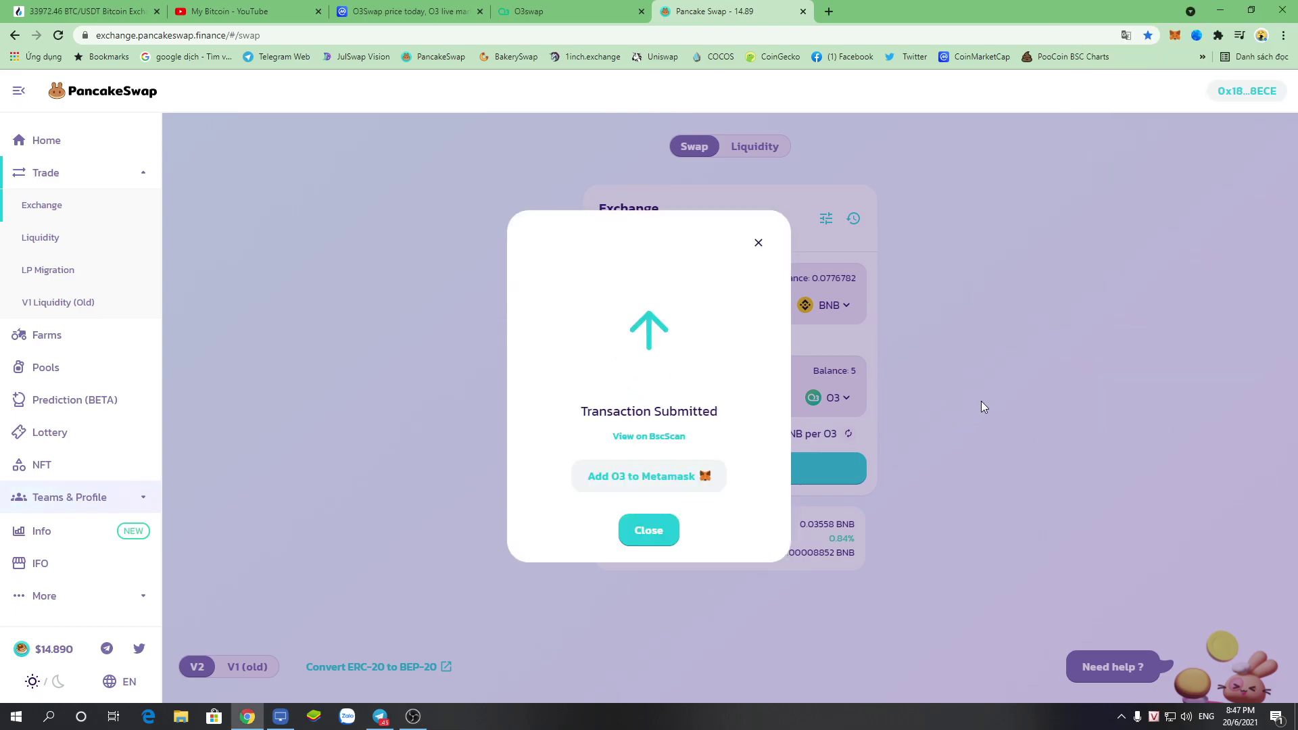
left_click(647, 533)
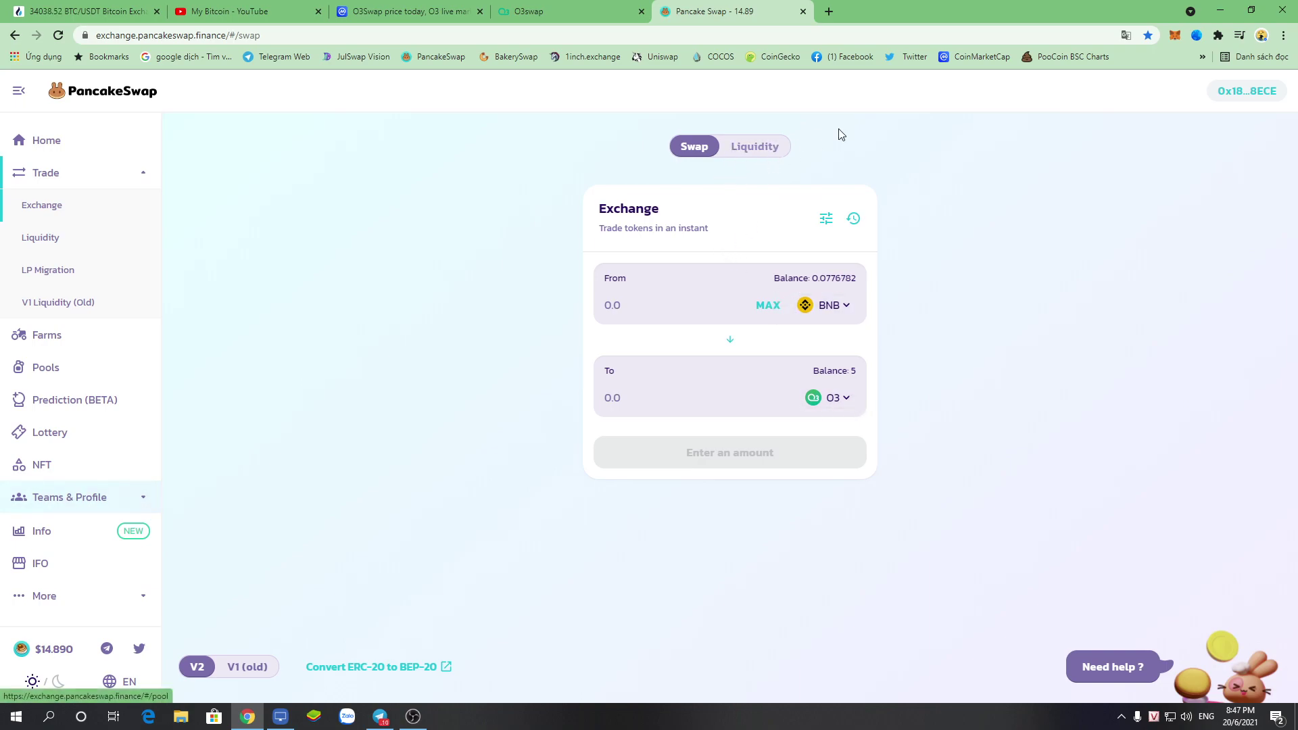
- Open the add-liquidity form again and choose BNB as the first token of the pair
left_click(761, 150)
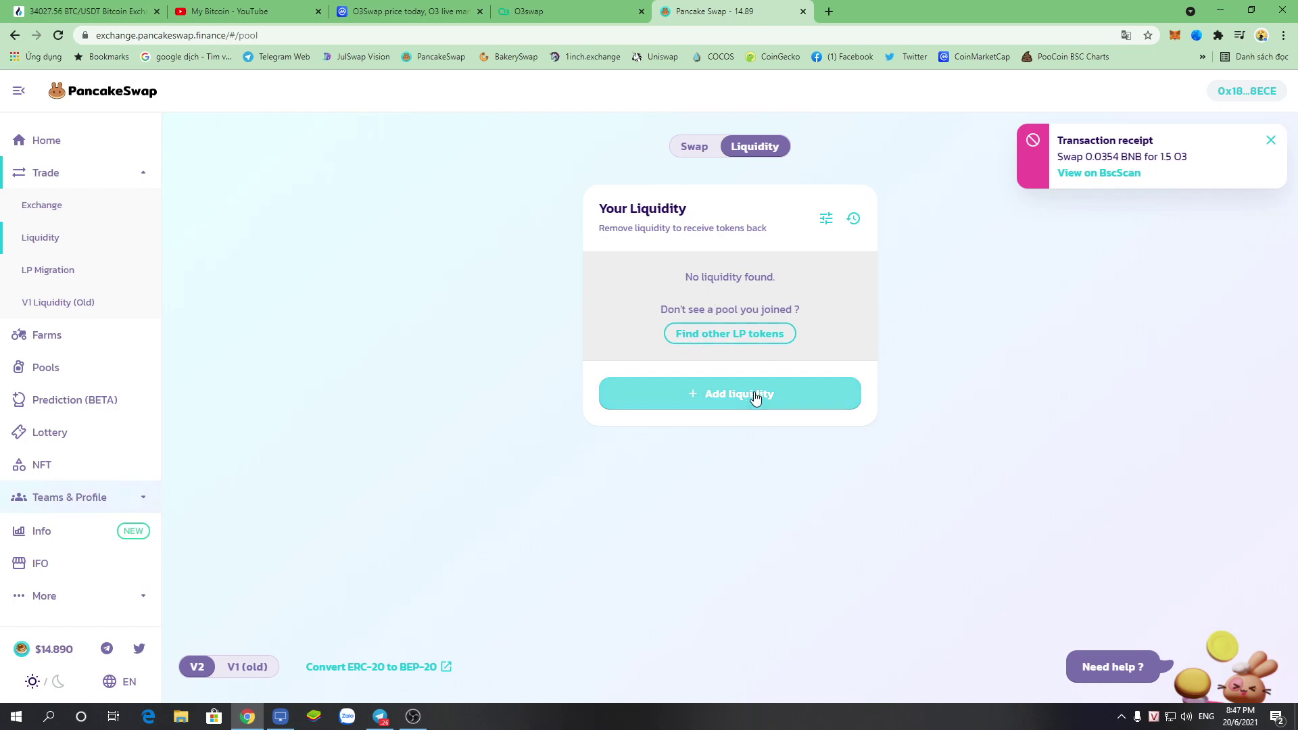
left_click(732, 401)
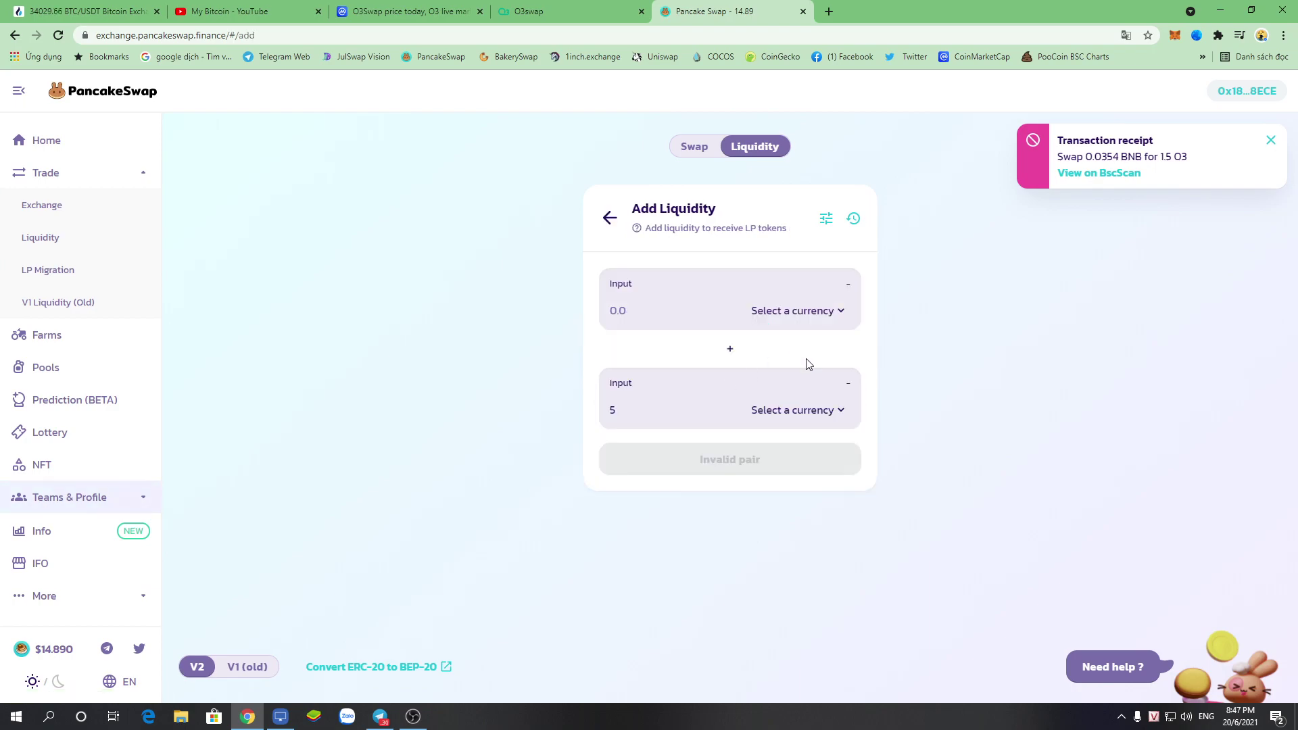
left_click(839, 311)
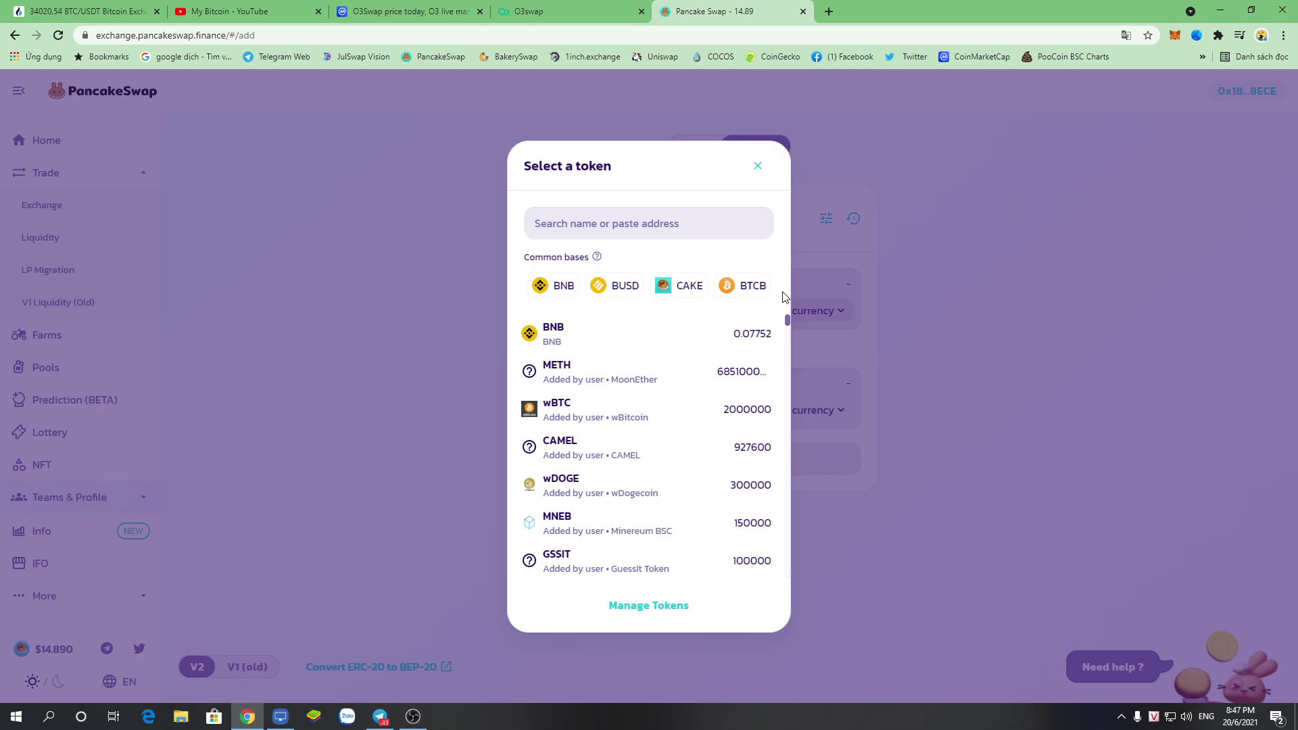
left_click(648, 227)
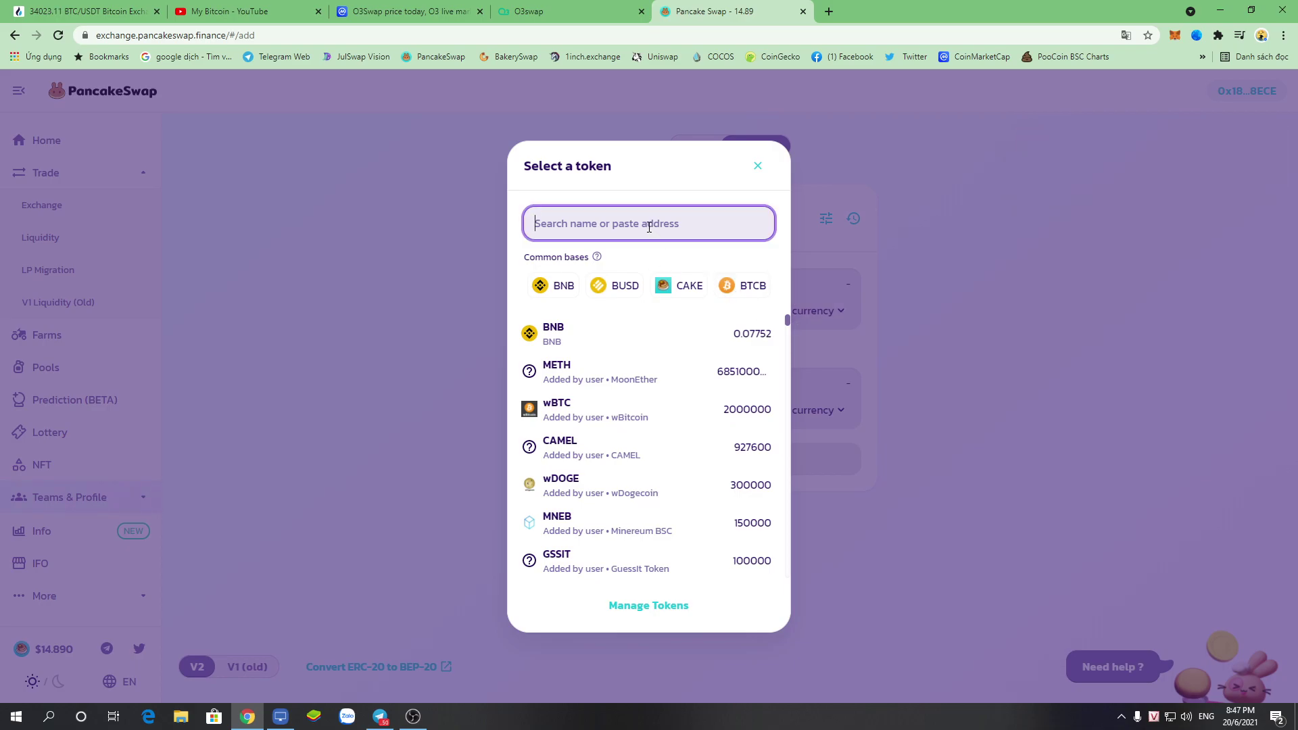
left_click(564, 288)
- Choose O3 as the second token of the liquidity pair with BNB
left_click(812, 420)
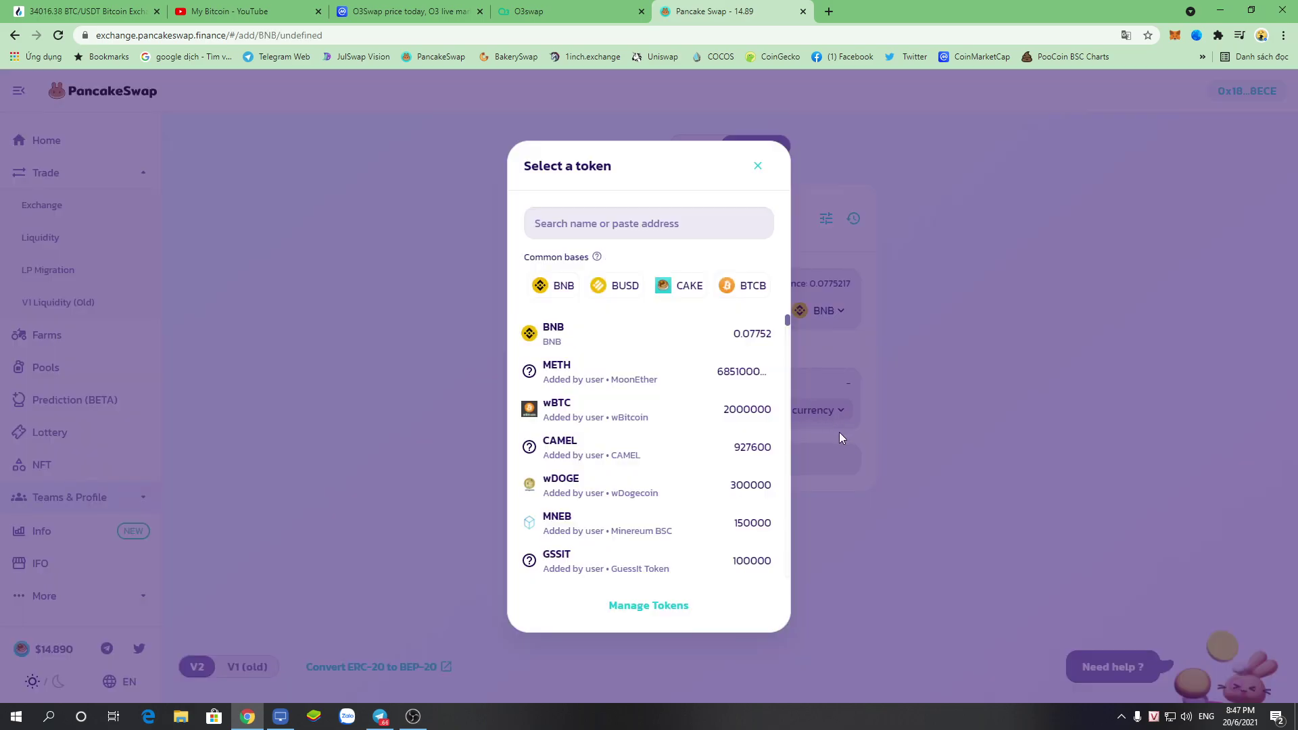
left_click(675, 230)
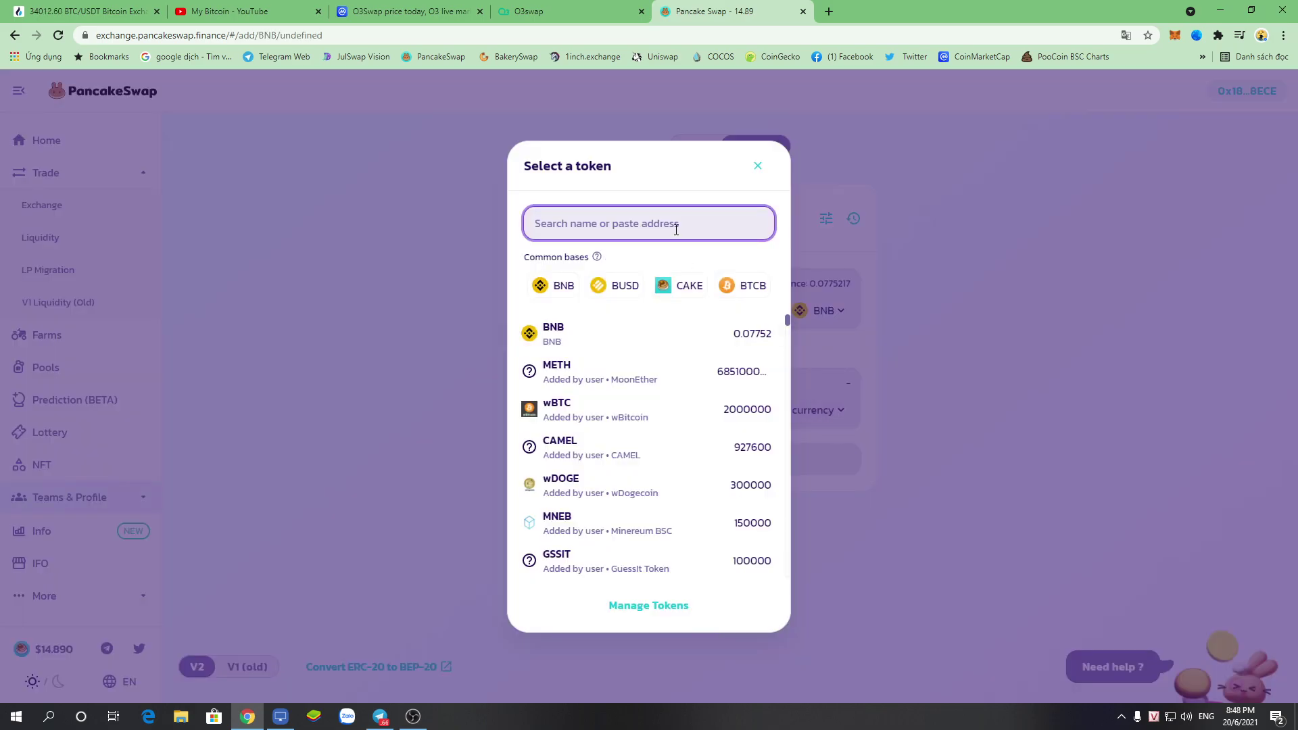
type("o3")
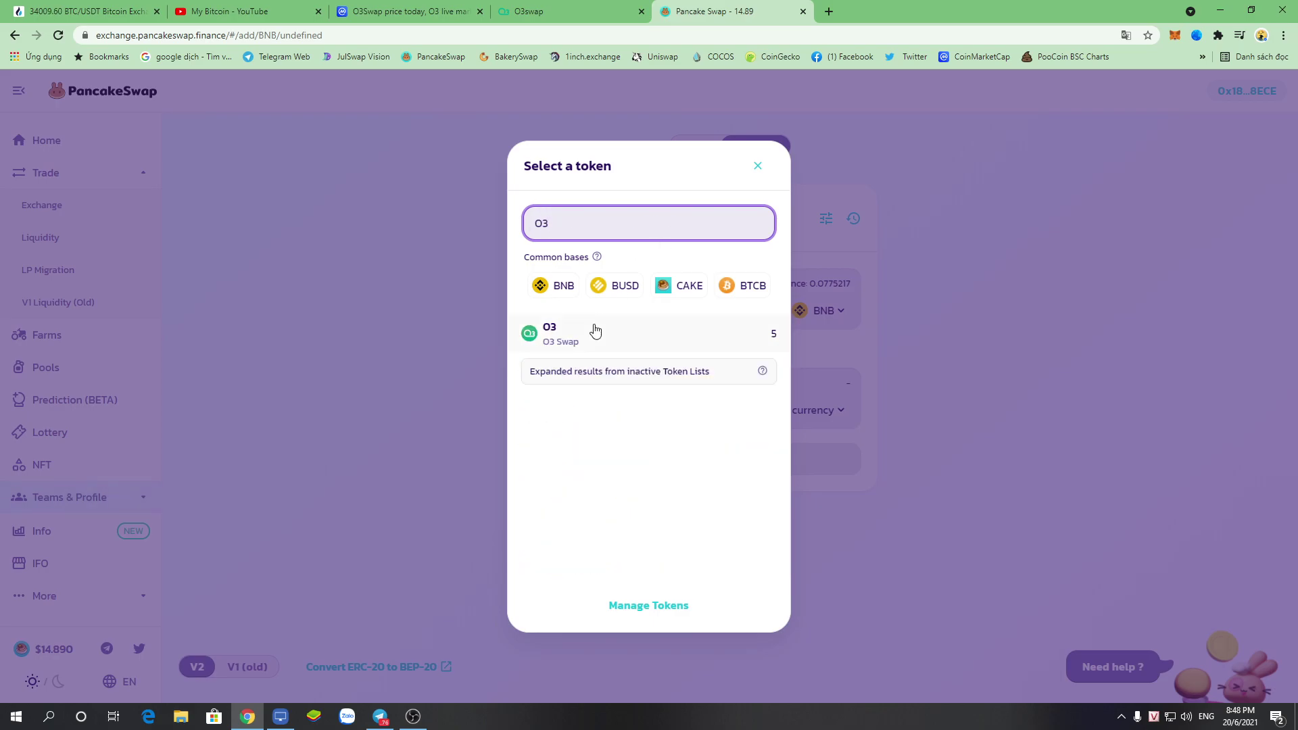
left_click(574, 338)
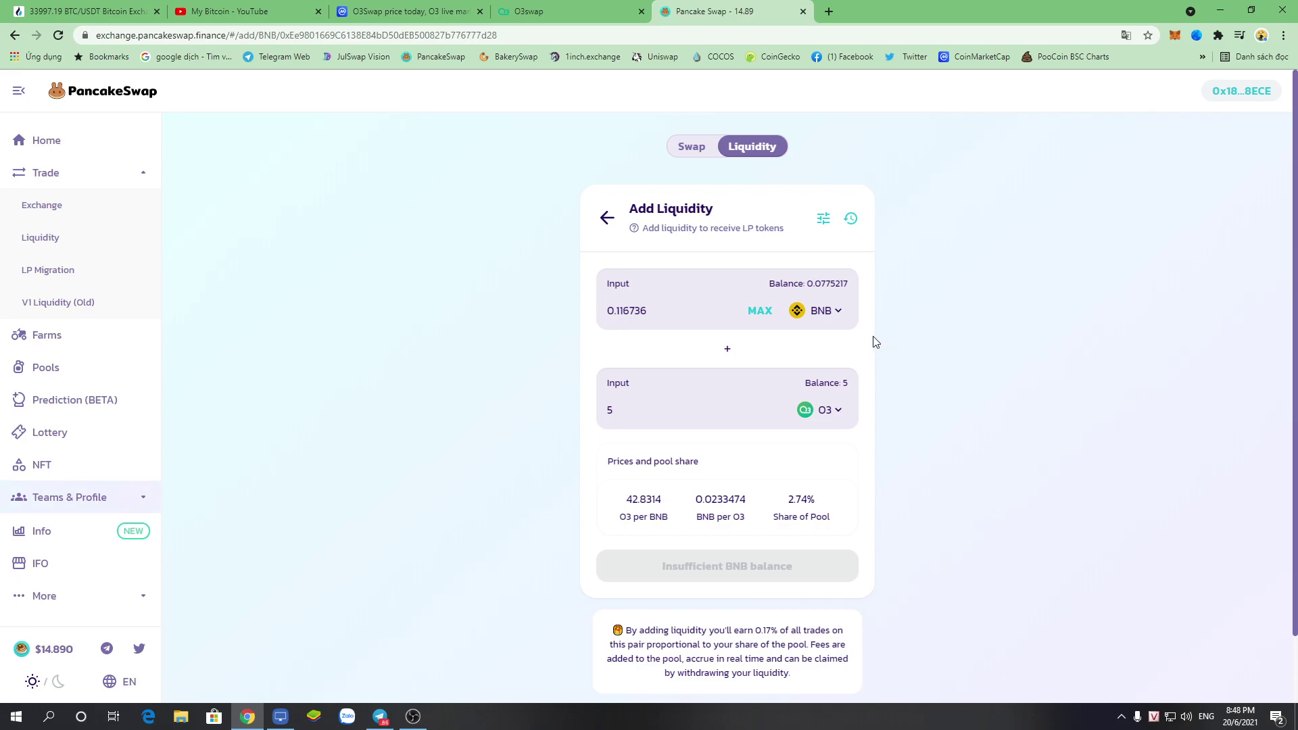
right_click(963, 292)
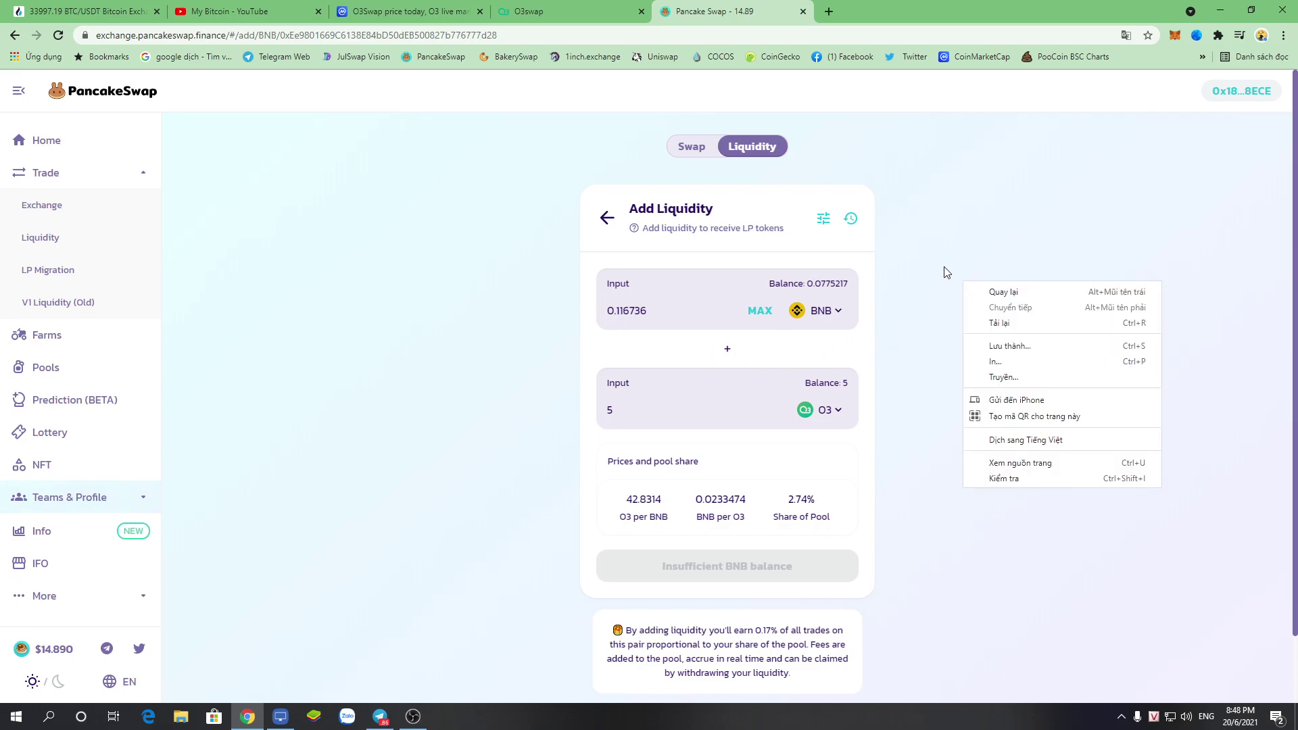
- Reload the add-liquidity page for the BNB and O3 pair to clear the entered amounts
left_click(1026, 323)
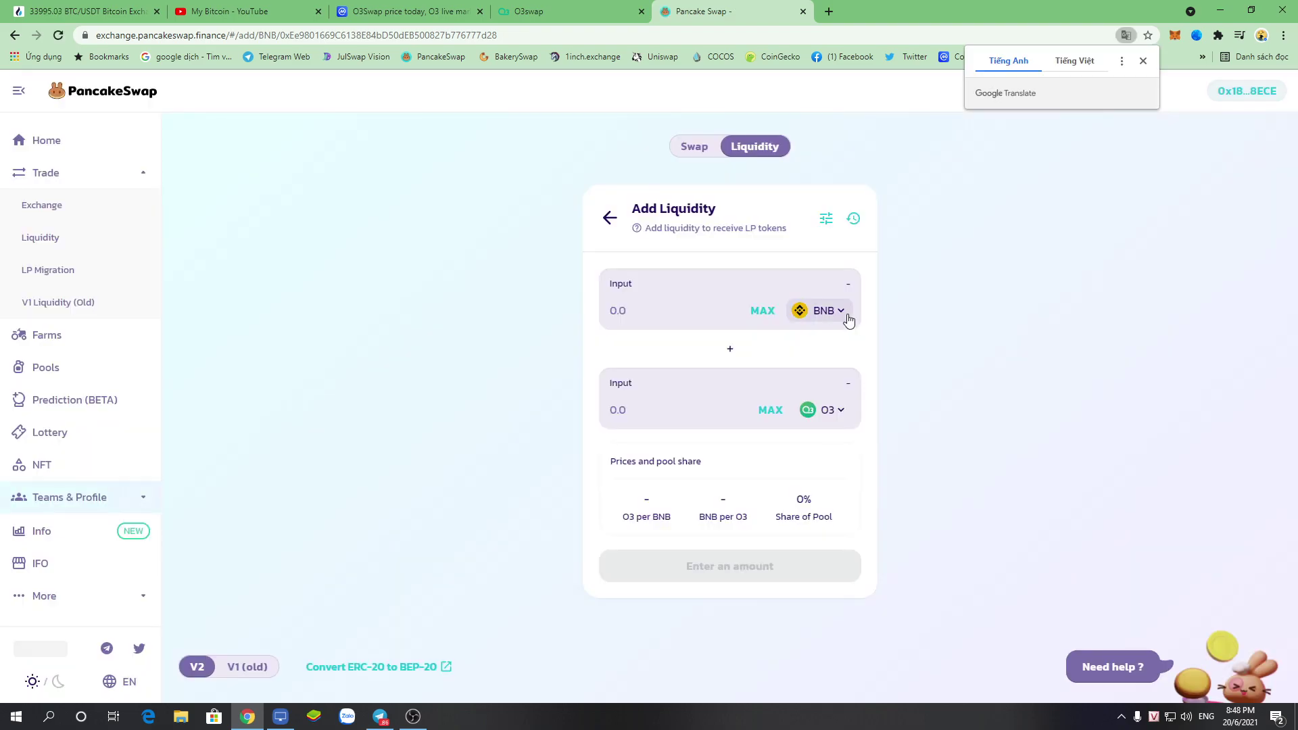
left_click(826, 411)
left_click(1052, 324)
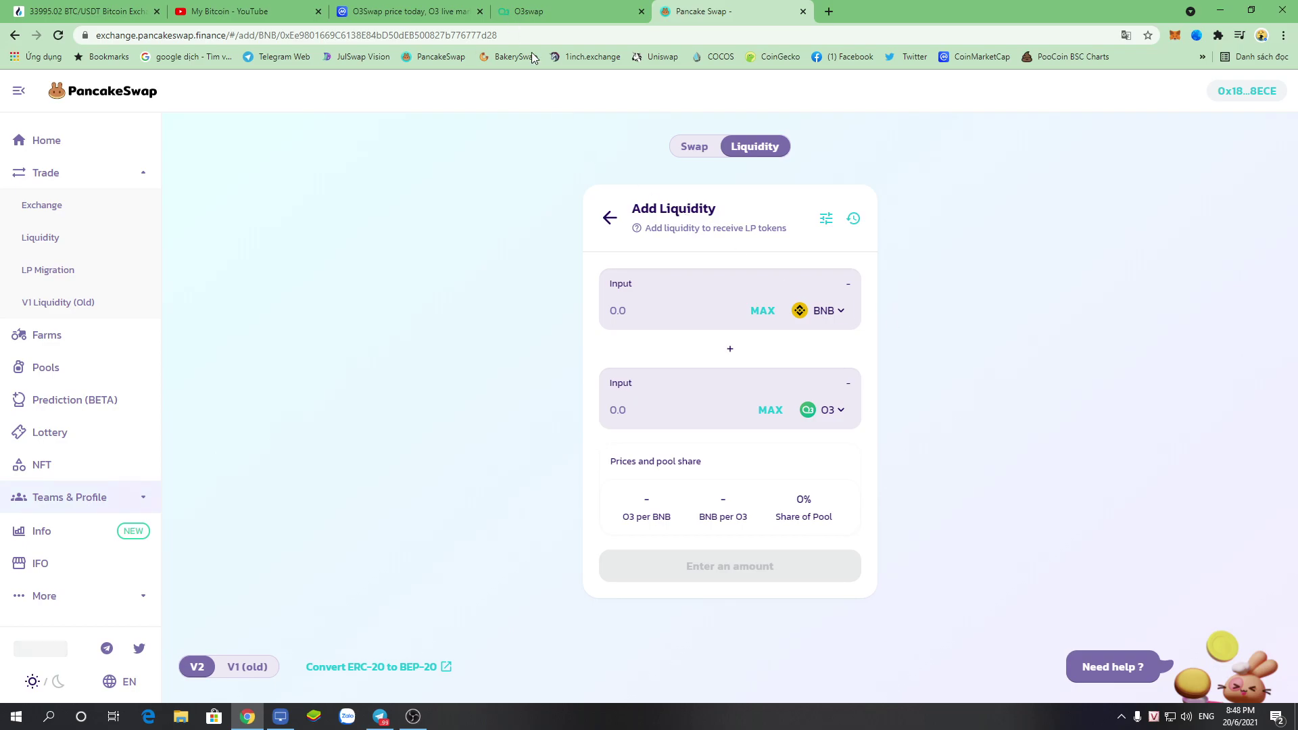
- Examine the O3Swap price, live data and list of exchange markets on CoinMarketCap
left_click(419, 10)
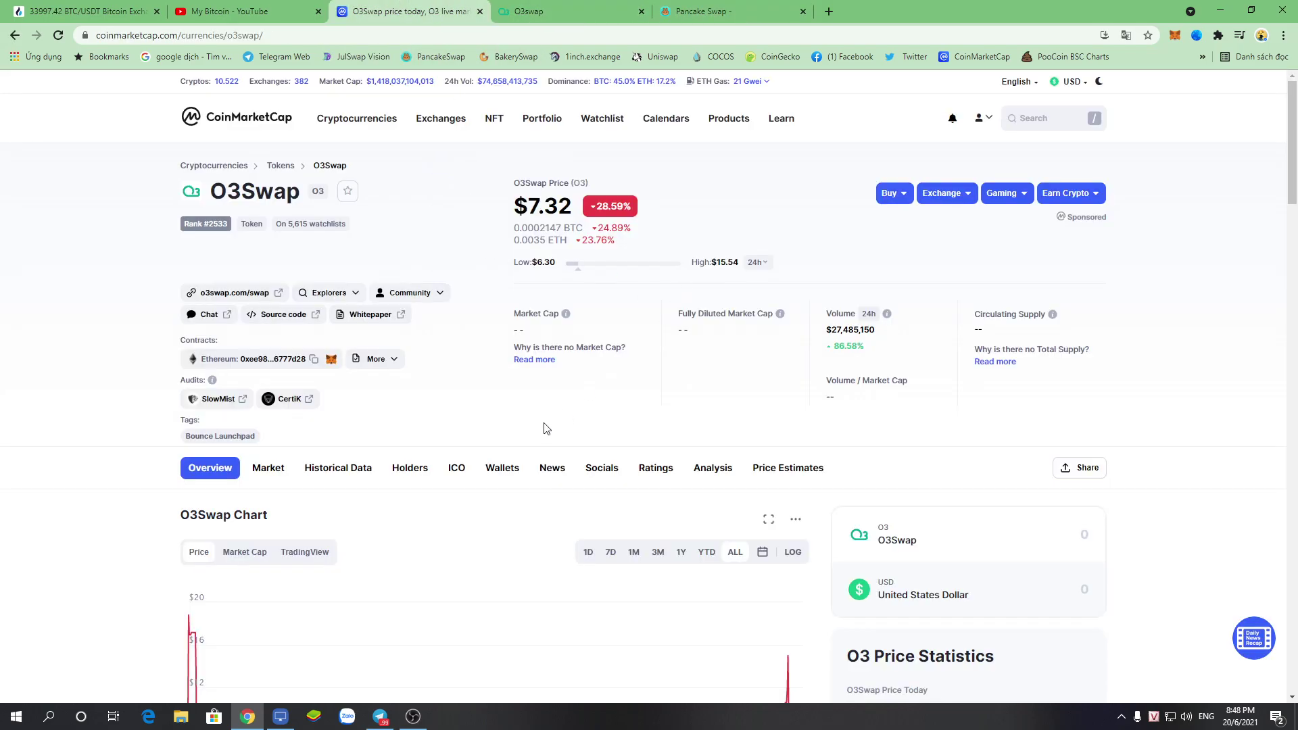
scroll(546, 429, "down", 15)
scroll(534, 449, "up", 8)
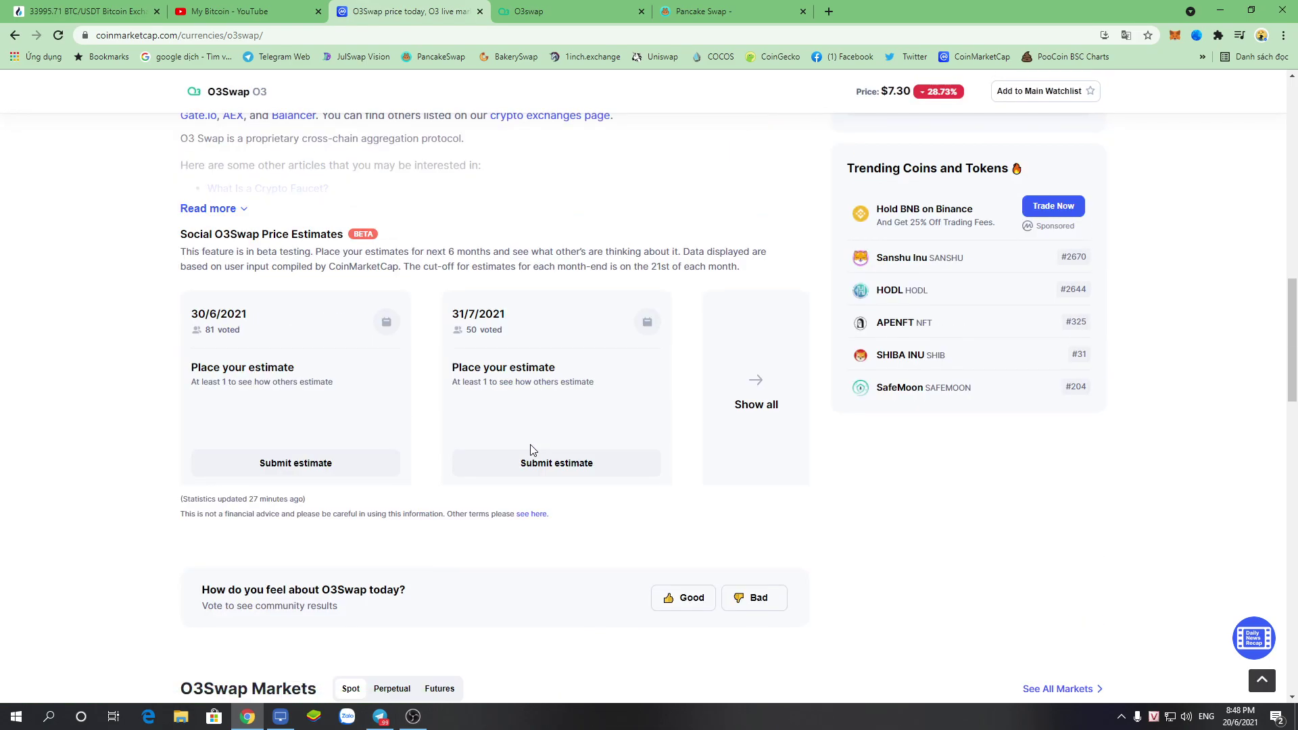
scroll(333, 315, "up", 4)
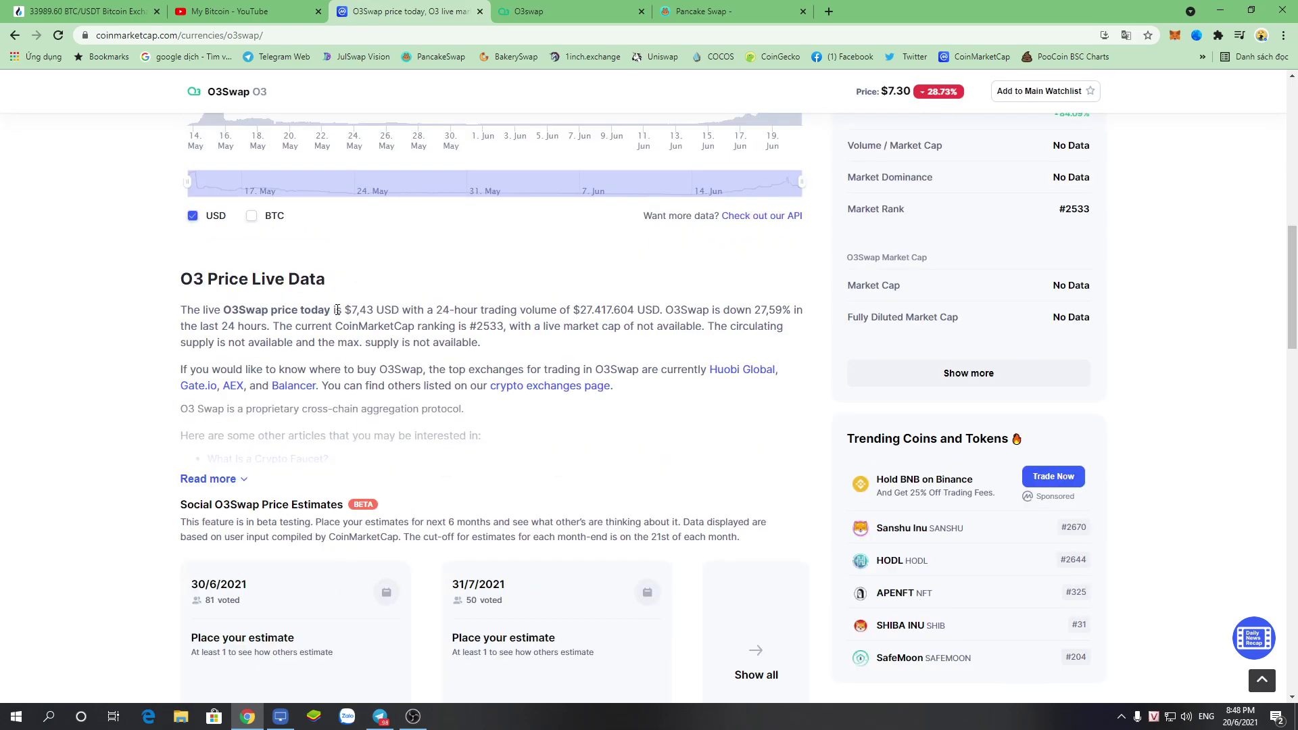
scroll(338, 318, "down", 7)
scroll(359, 328, "down", 2)
scroll(406, 338, "up", 3)
scroll(414, 341, "down", 3)
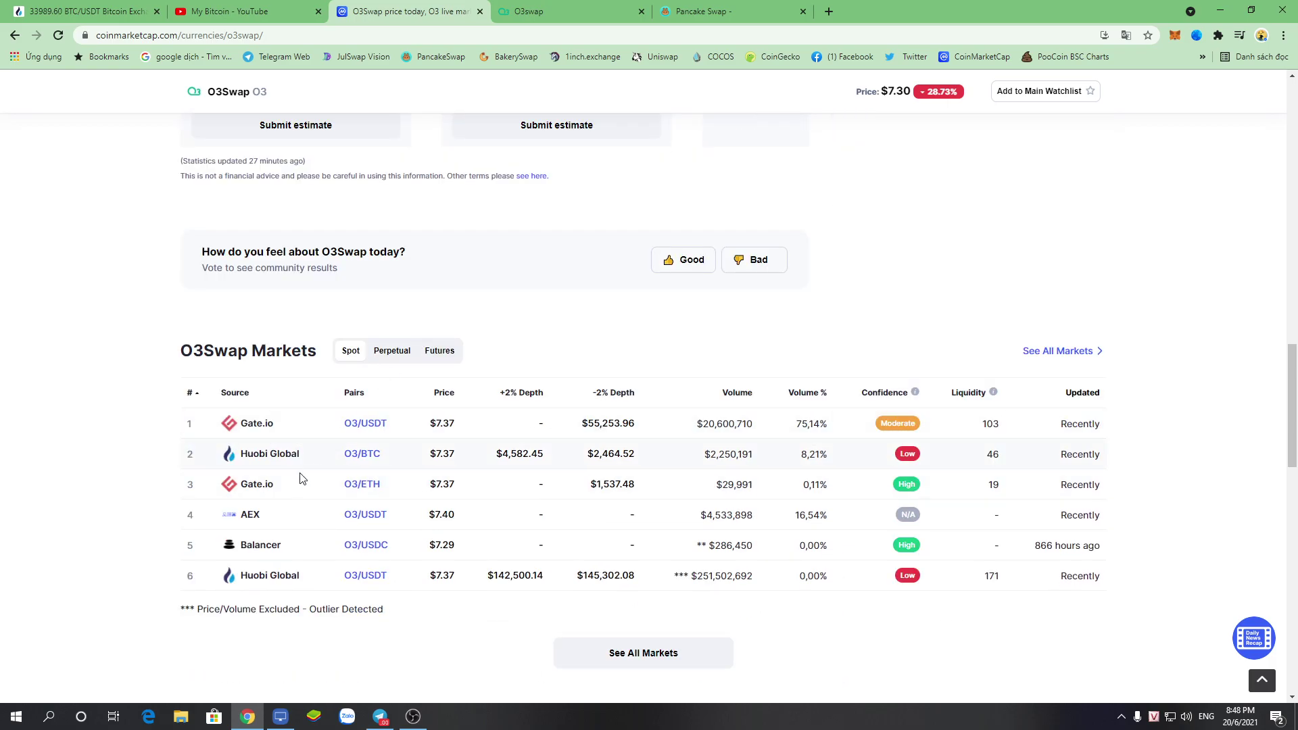
scroll(927, 251, "up", 15)
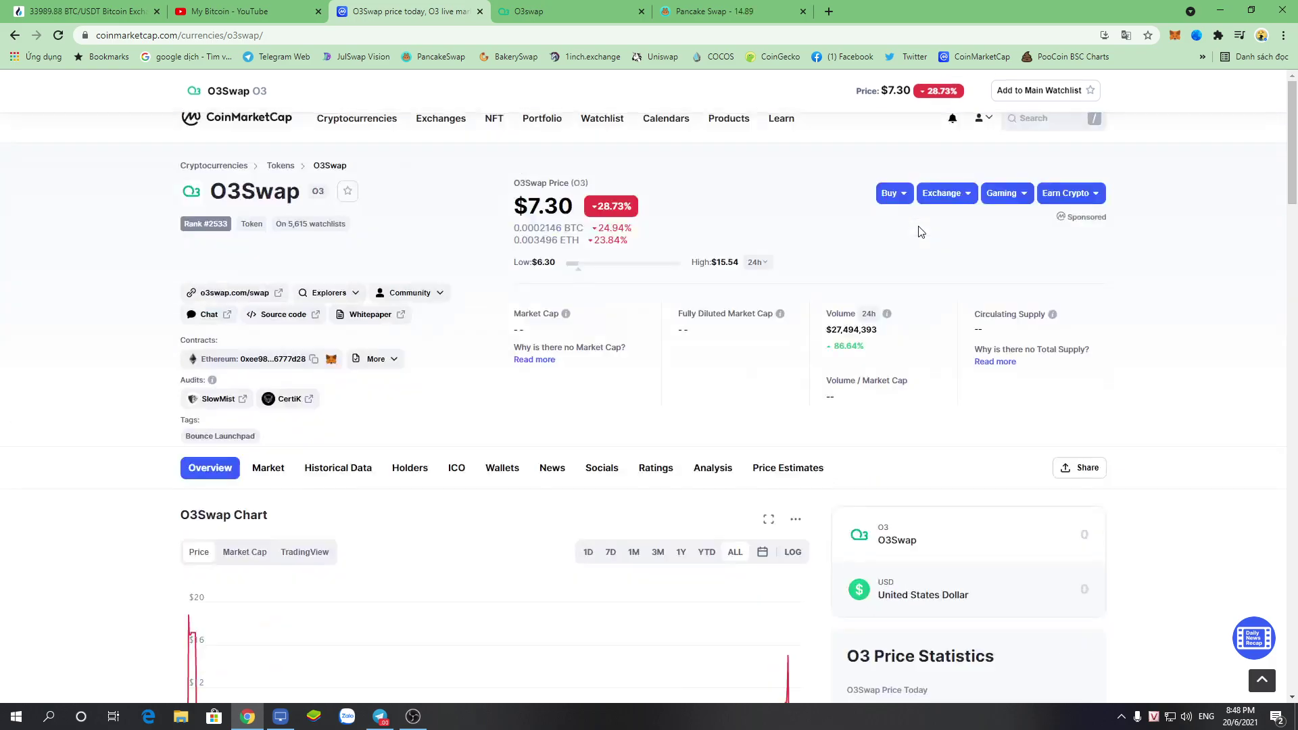
- Return to PancakeSwap, leave the liquidity form and choose O3 as the token to receive in a swap from BNB
left_click(704, 9)
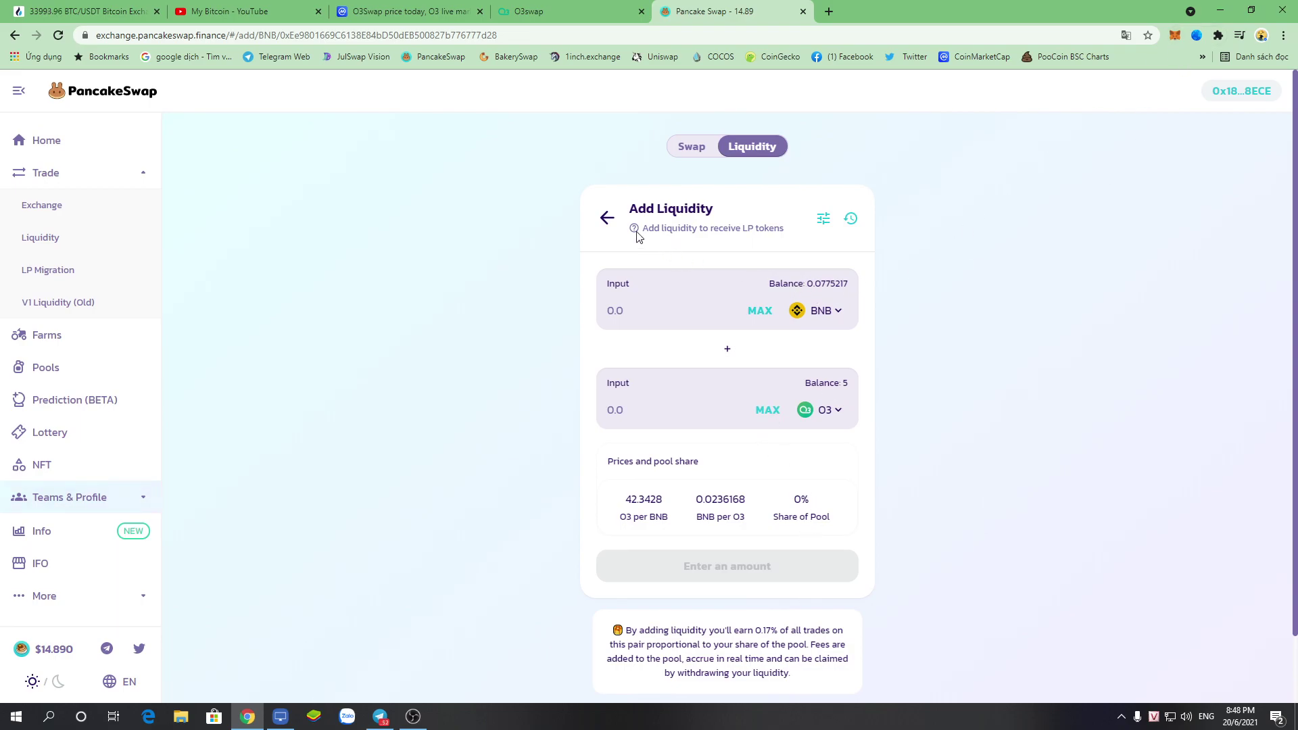
left_click(608, 219)
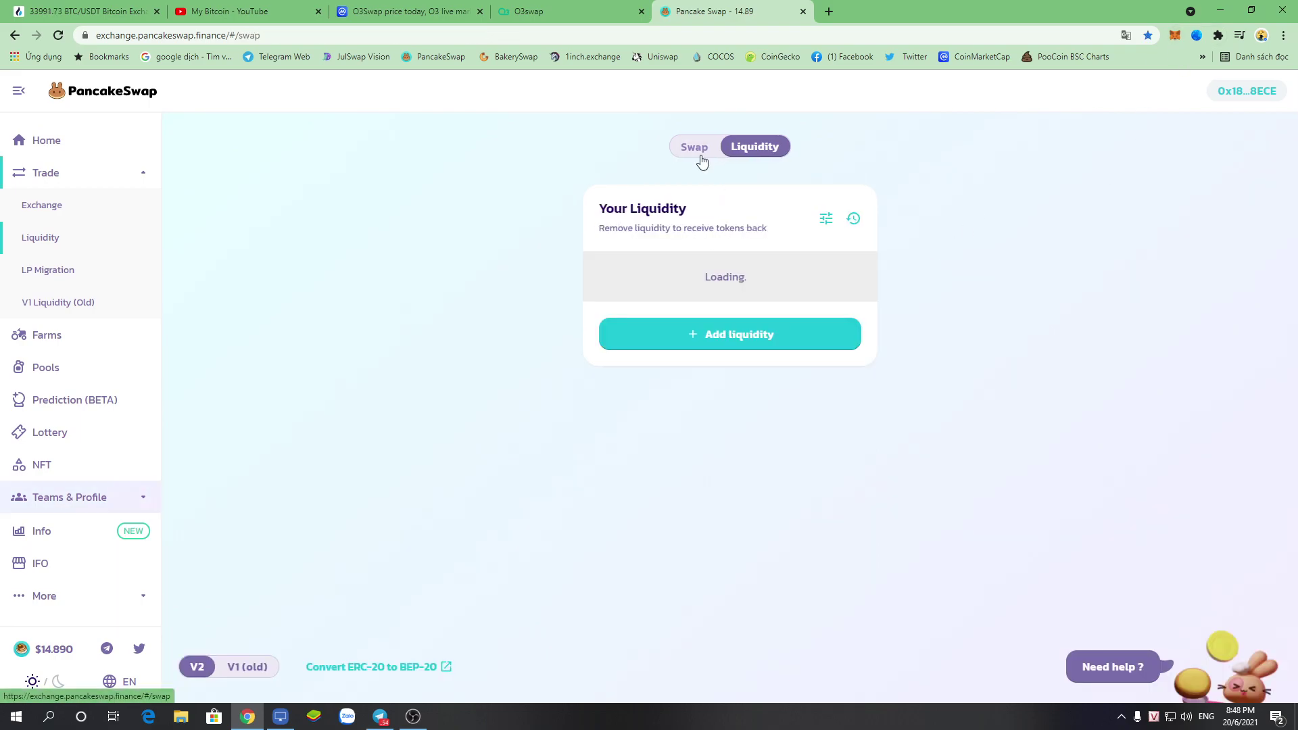
left_click(701, 153)
left_click(809, 404)
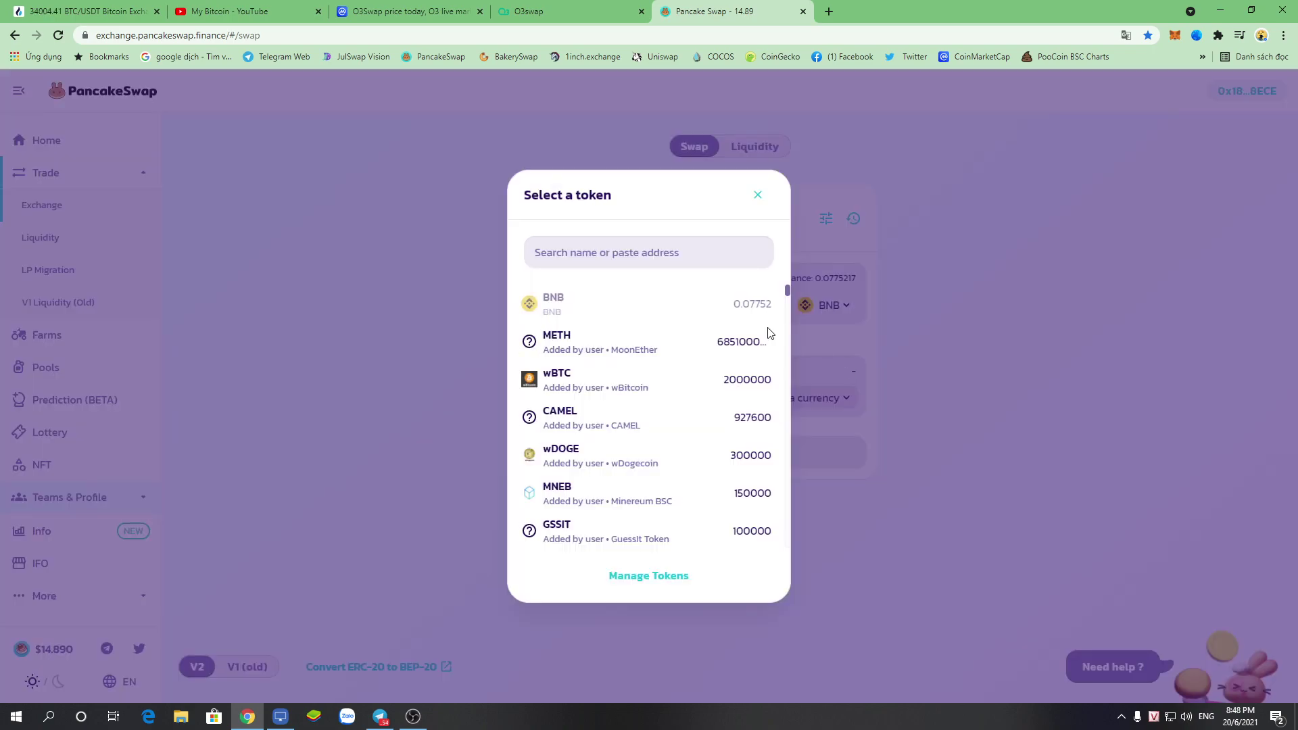
left_click(629, 250)
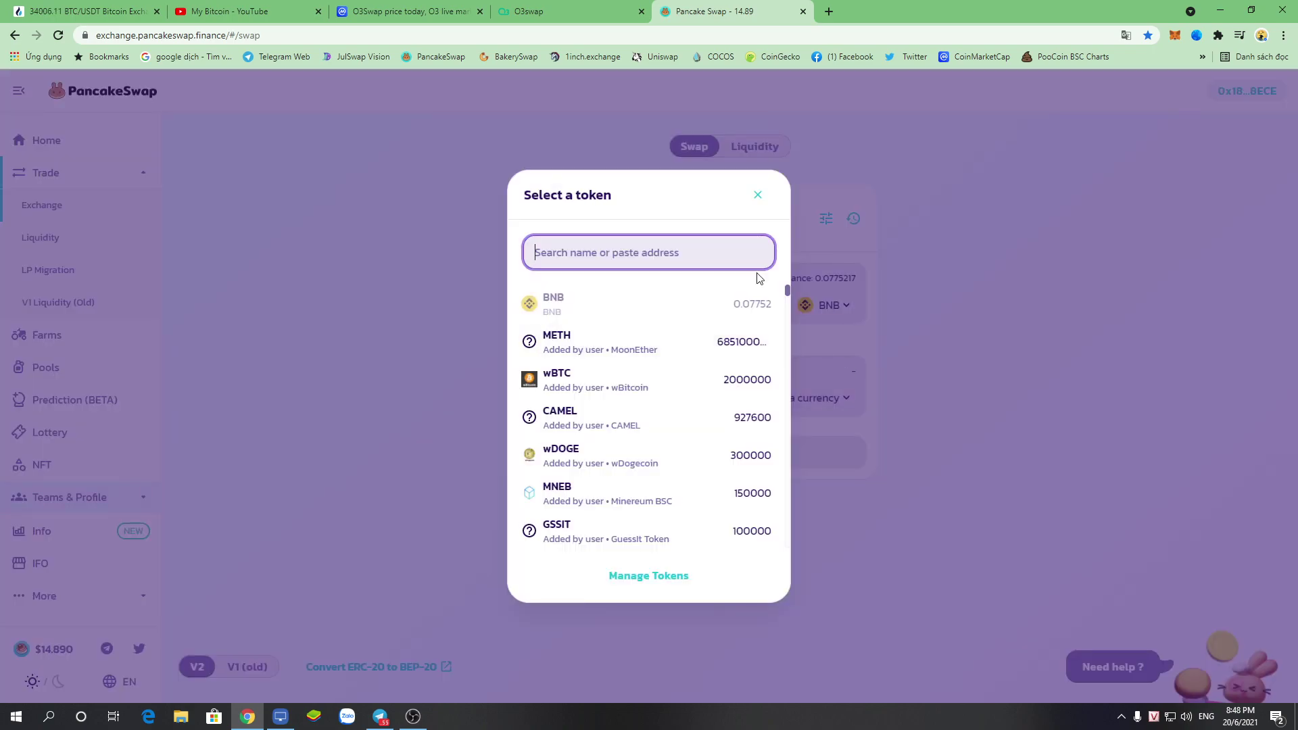
type("O3")
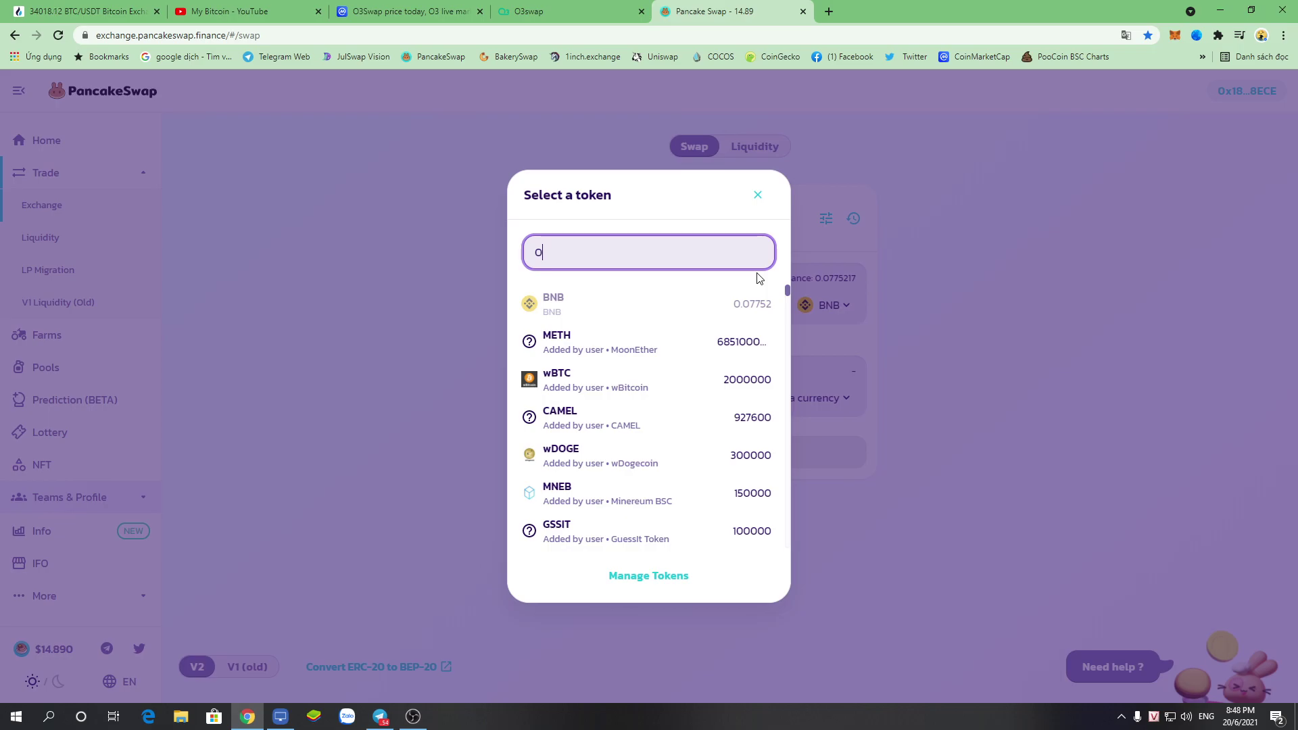
left_click(676, 318)
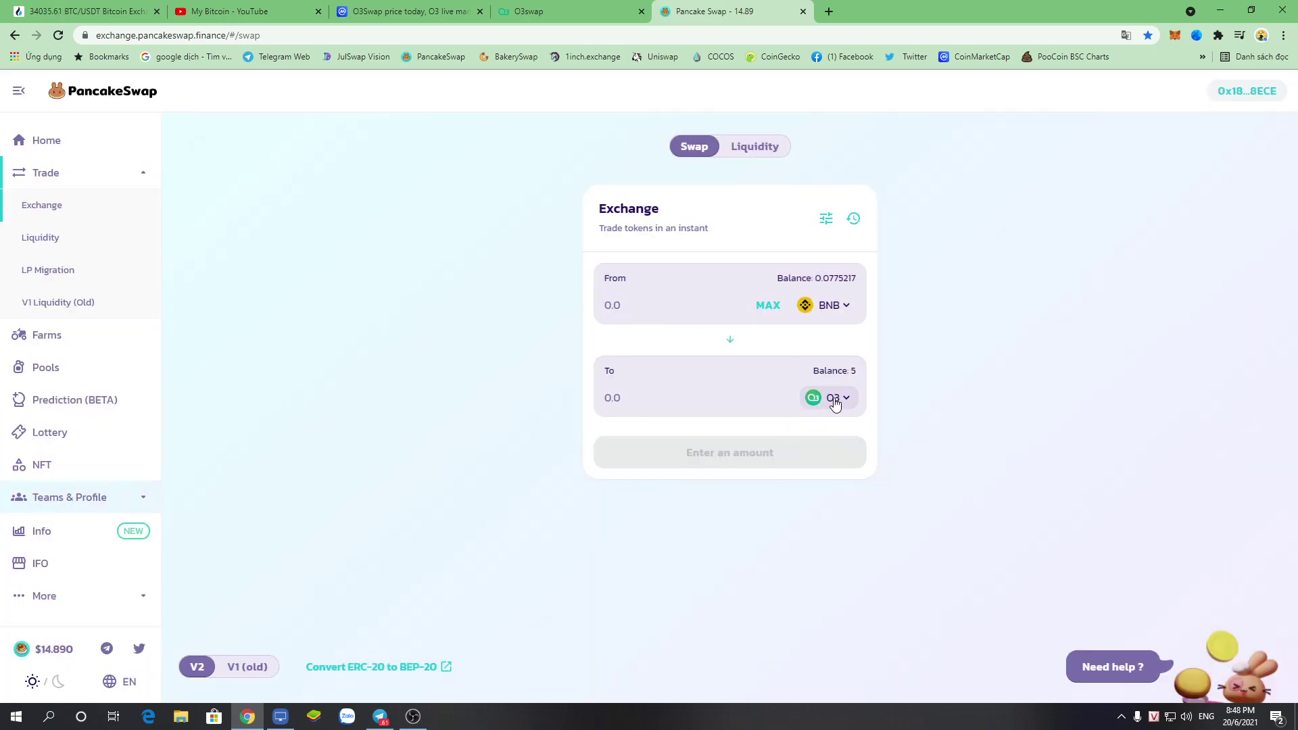
- View the connected MetaMask account on the BscScan block explorer
left_click(1175, 35)
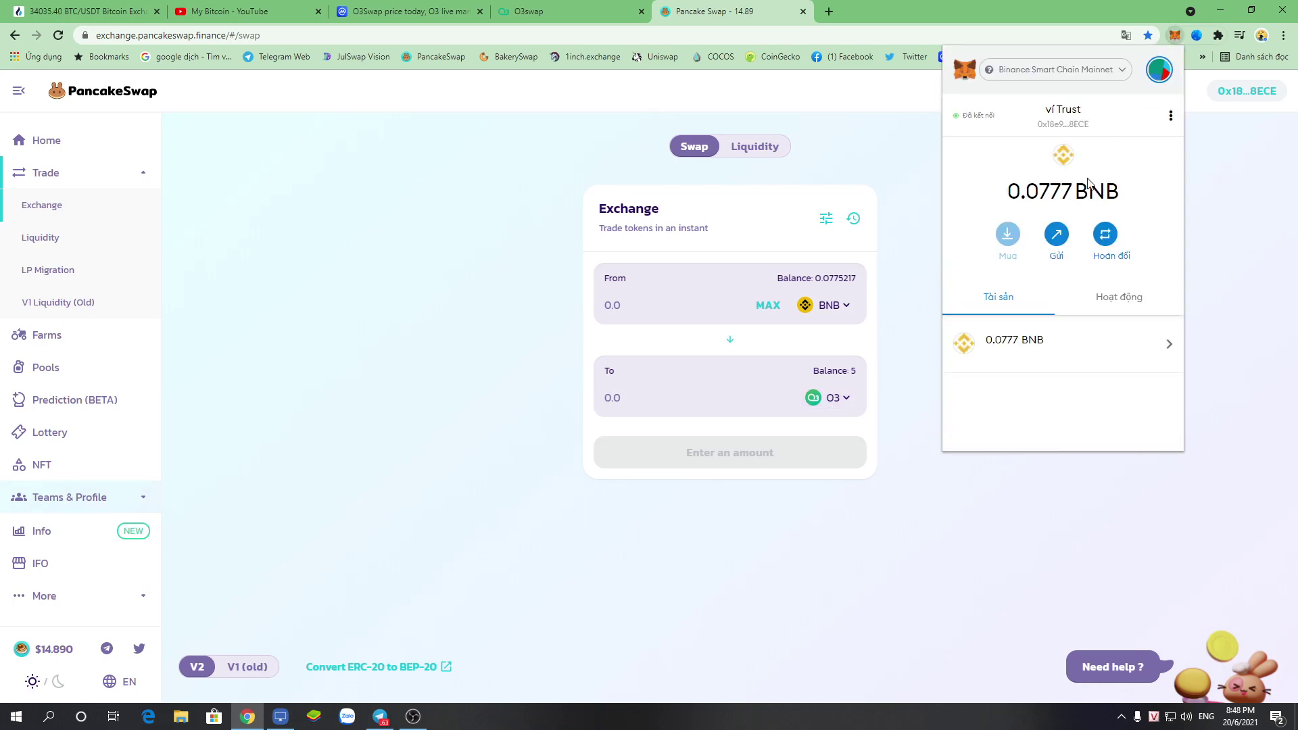
left_click(1174, 118)
left_click(1095, 210)
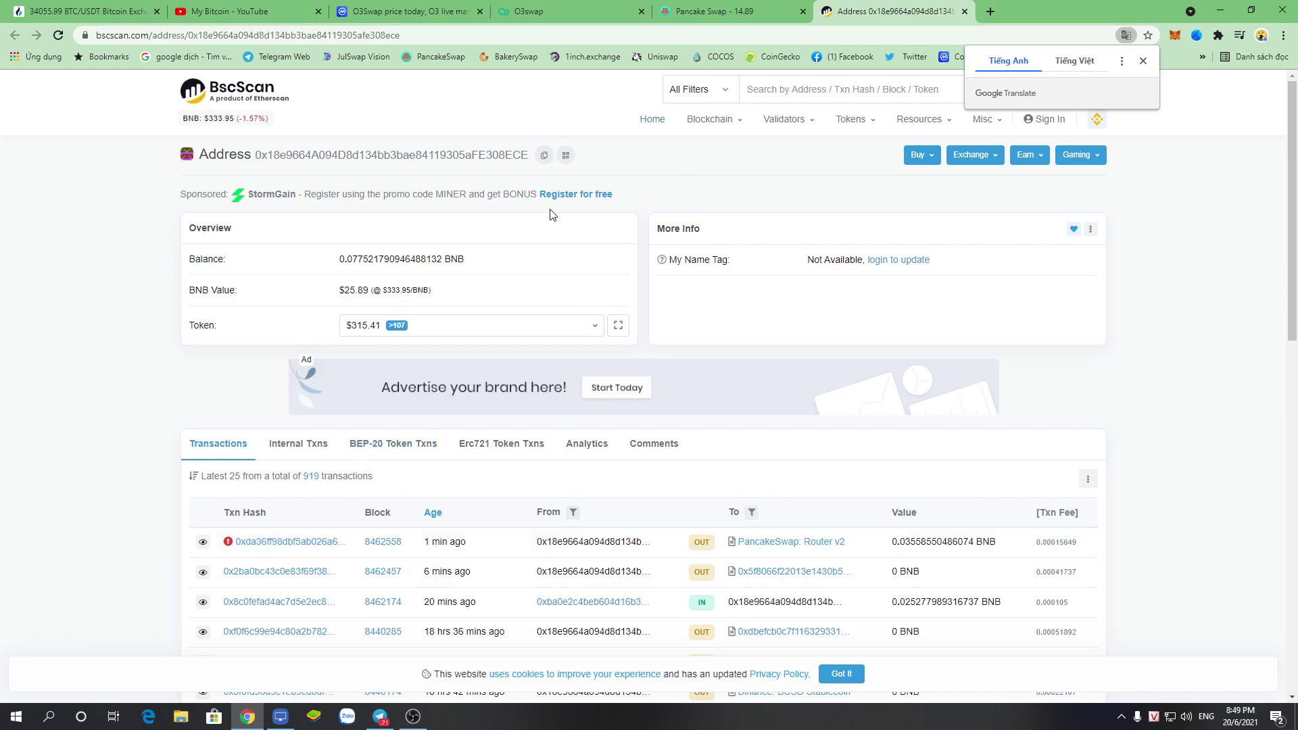
left_click(495, 10)
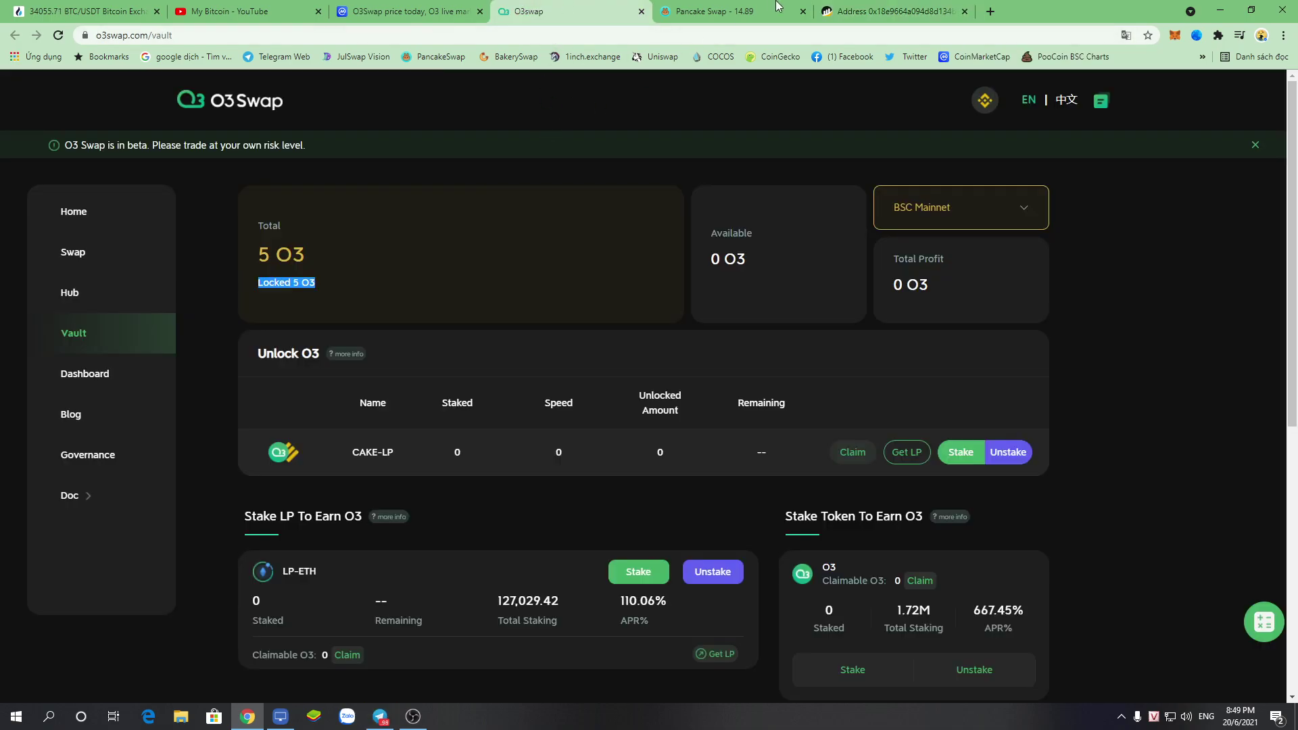
left_click(933, 7)
- Open the project's Twitter profile from the community links on O3Swap's CoinMarketCap page
left_click(438, 10)
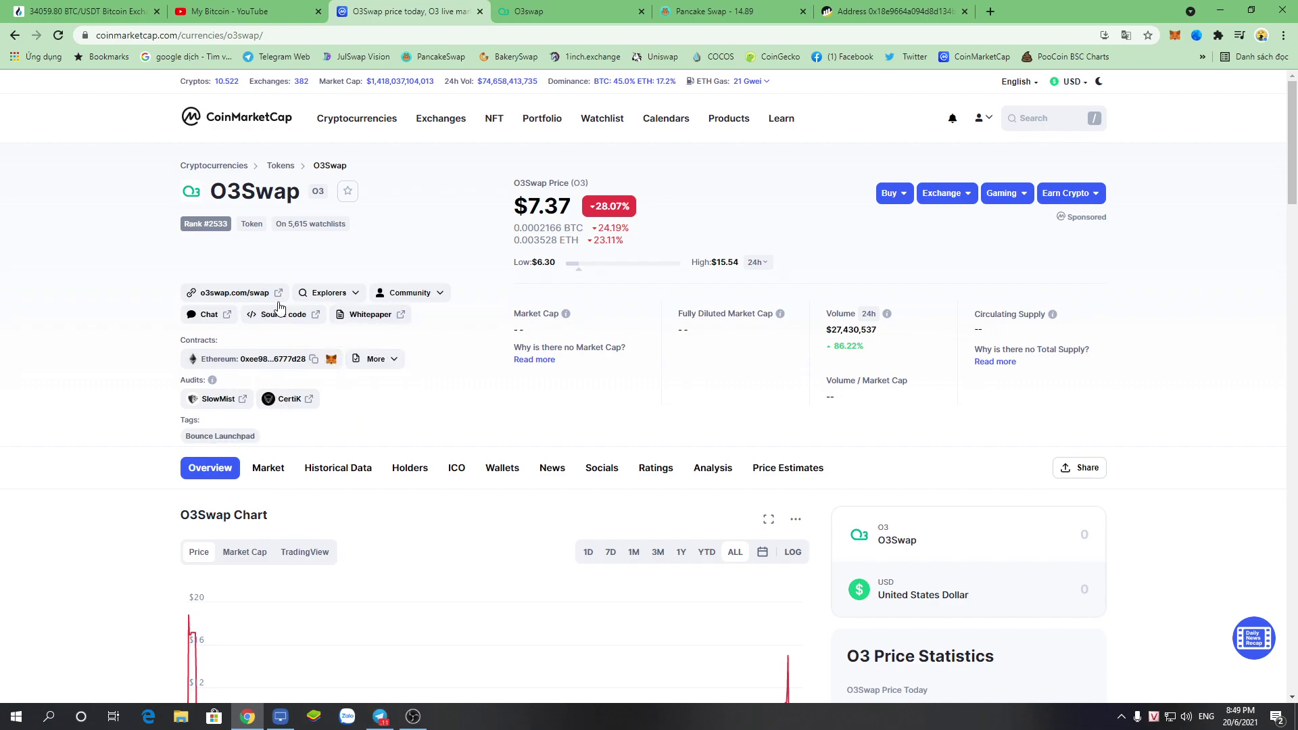
mouse_move(312, 298)
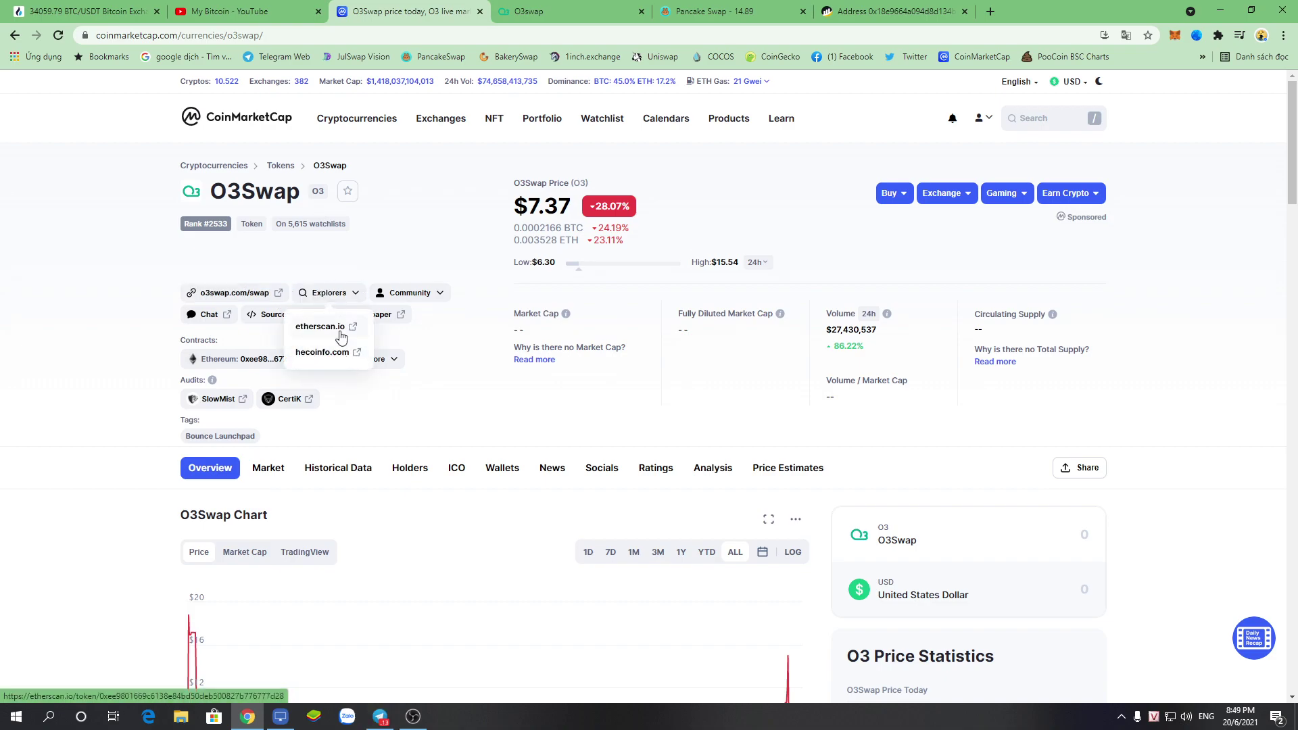
mouse_move(409, 292)
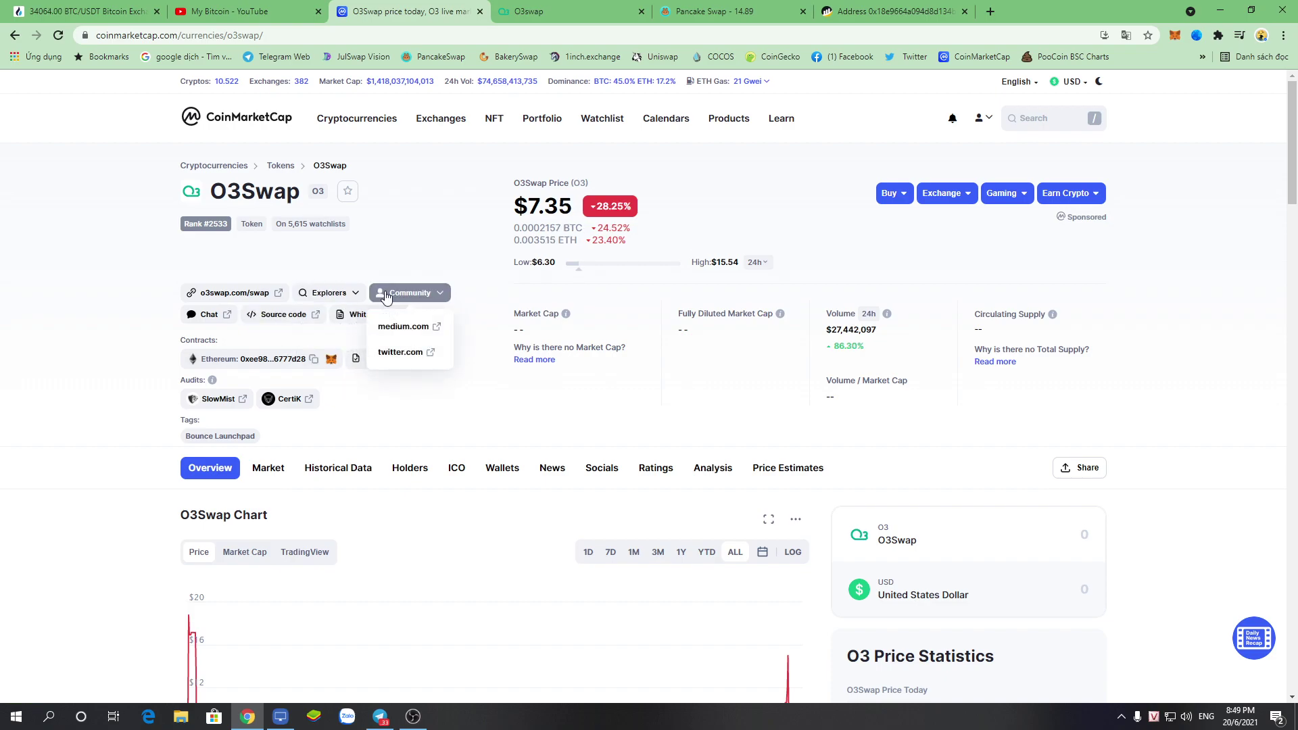
left_click(405, 352)
left_click(738, 8)
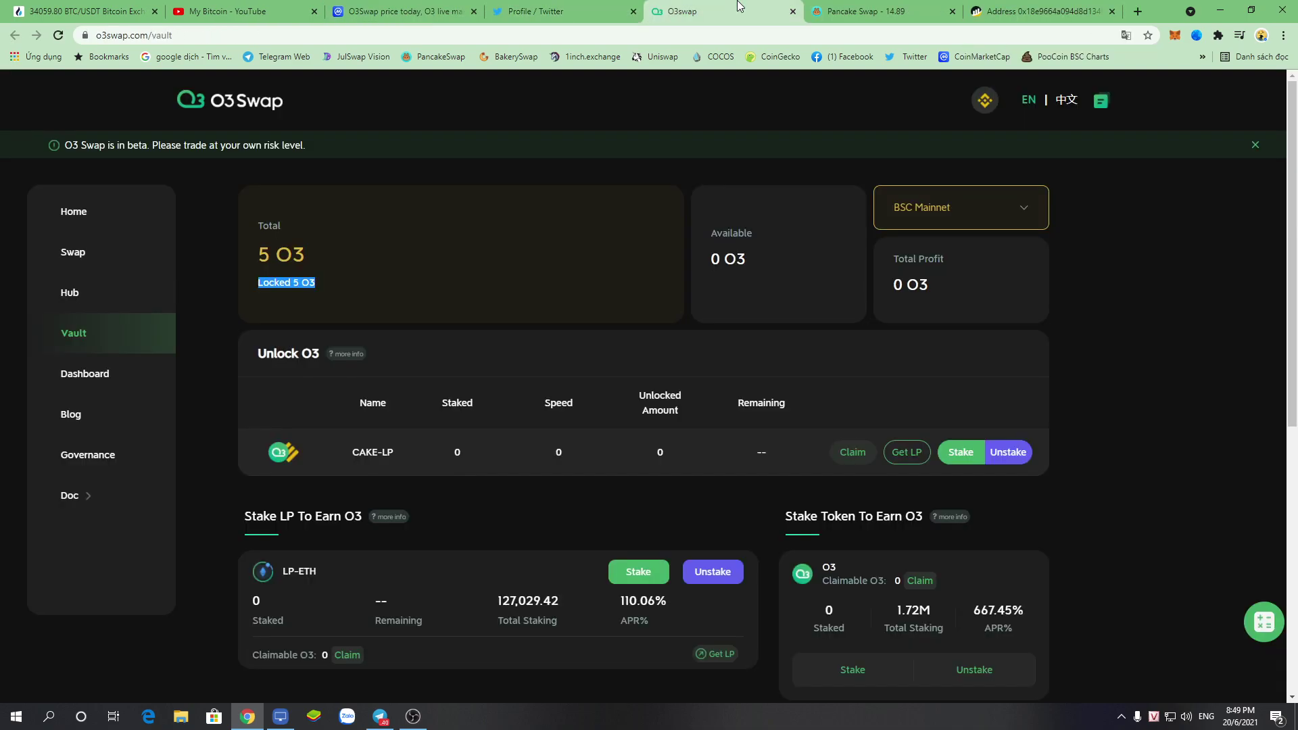
left_click(870, 7)
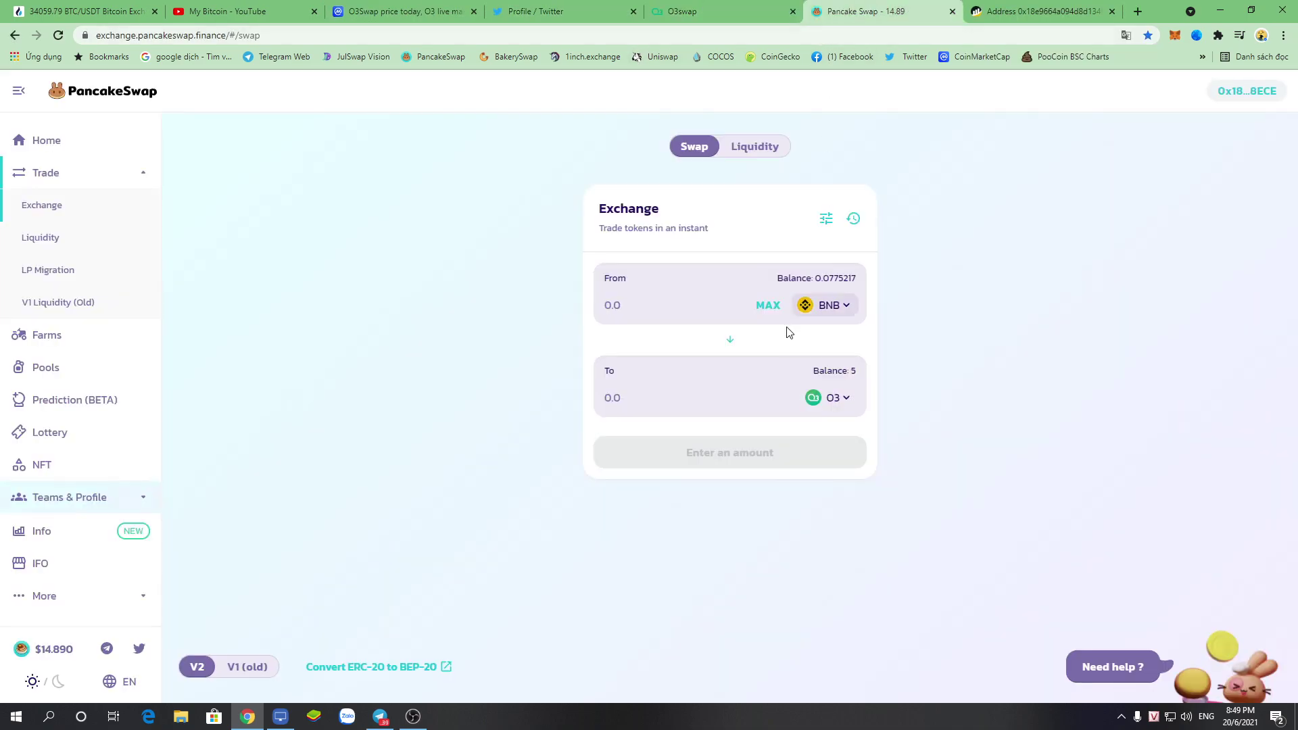
left_click(1091, 6)
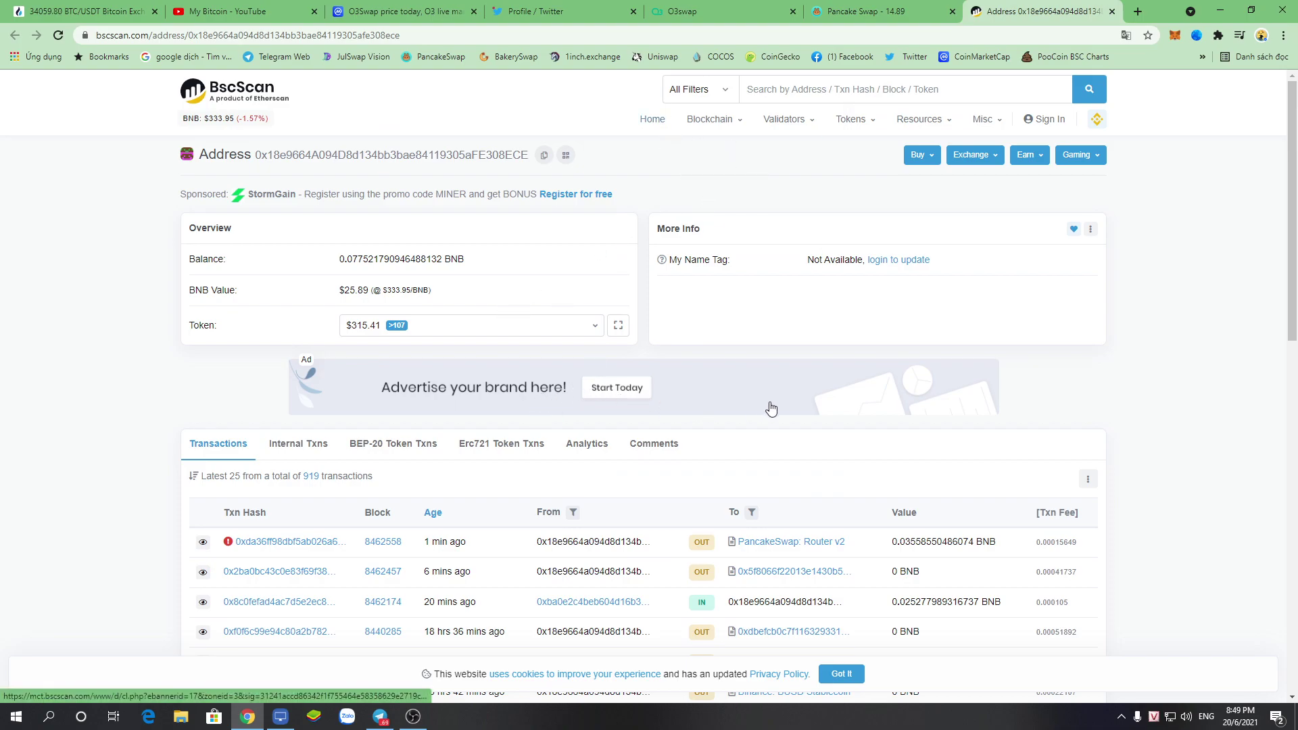
left_click(869, 7)
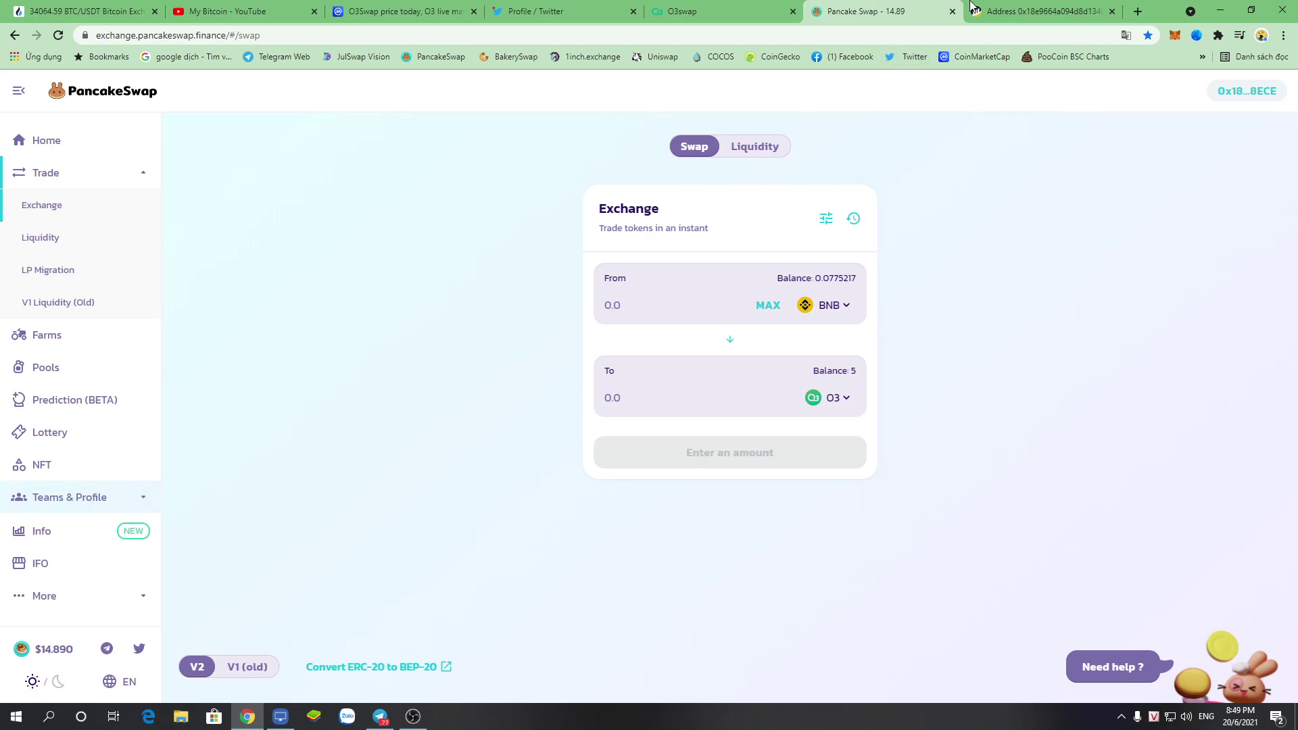
left_click(1019, 10)
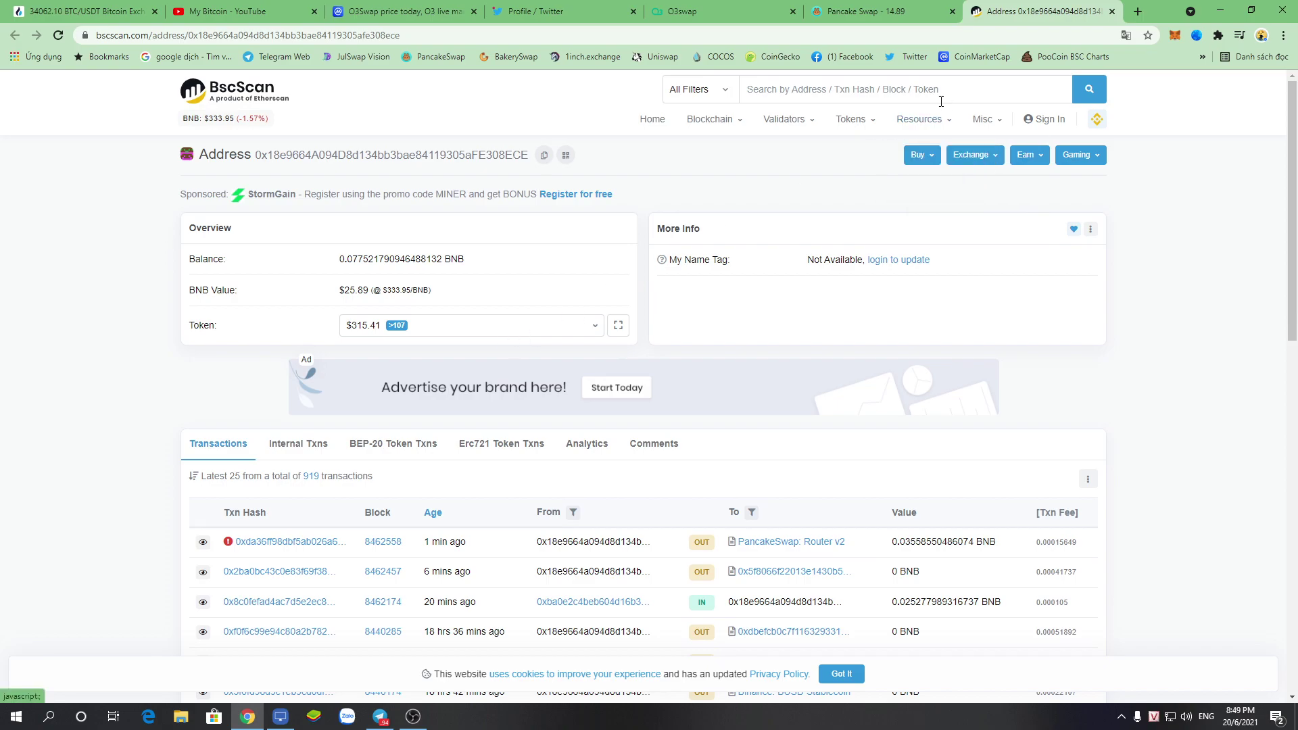
- Look through the O3Labs Twitter feed for announcements about O3 listings, mining pools and swap volume
left_click(588, 9)
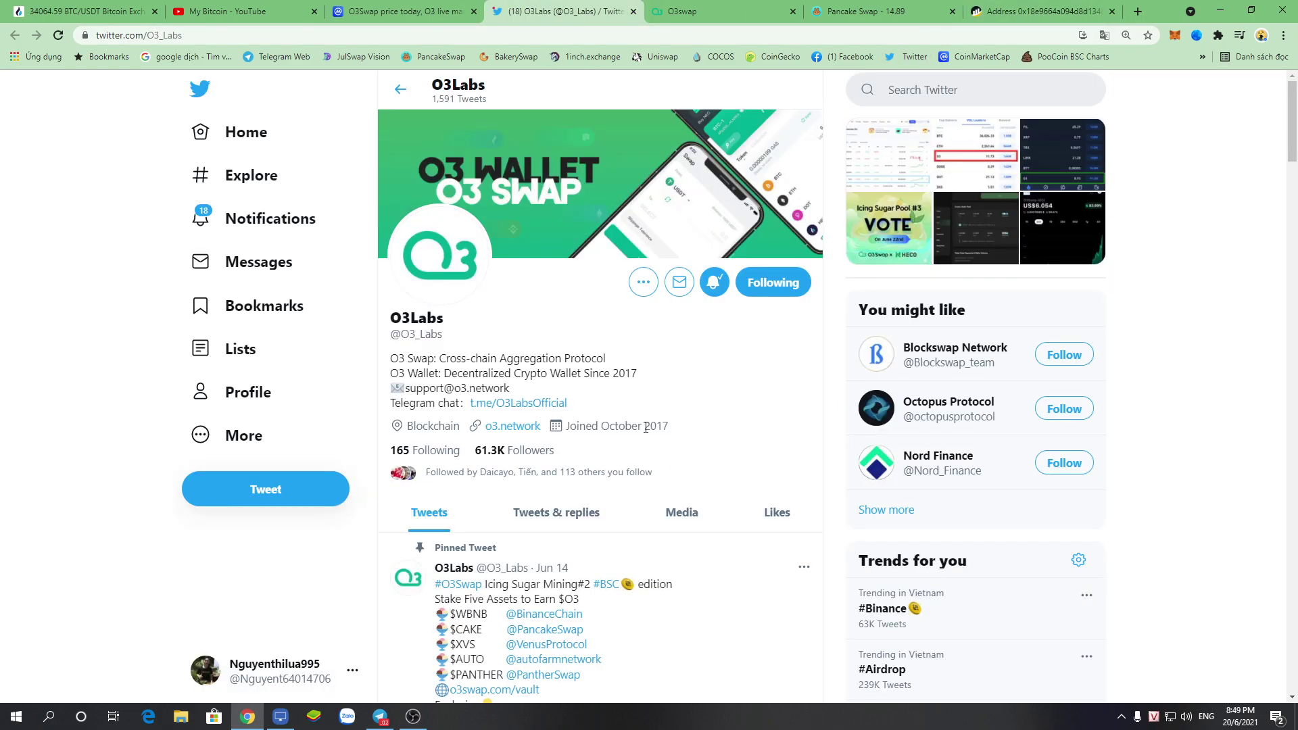
scroll(527, 318, "down", 5)
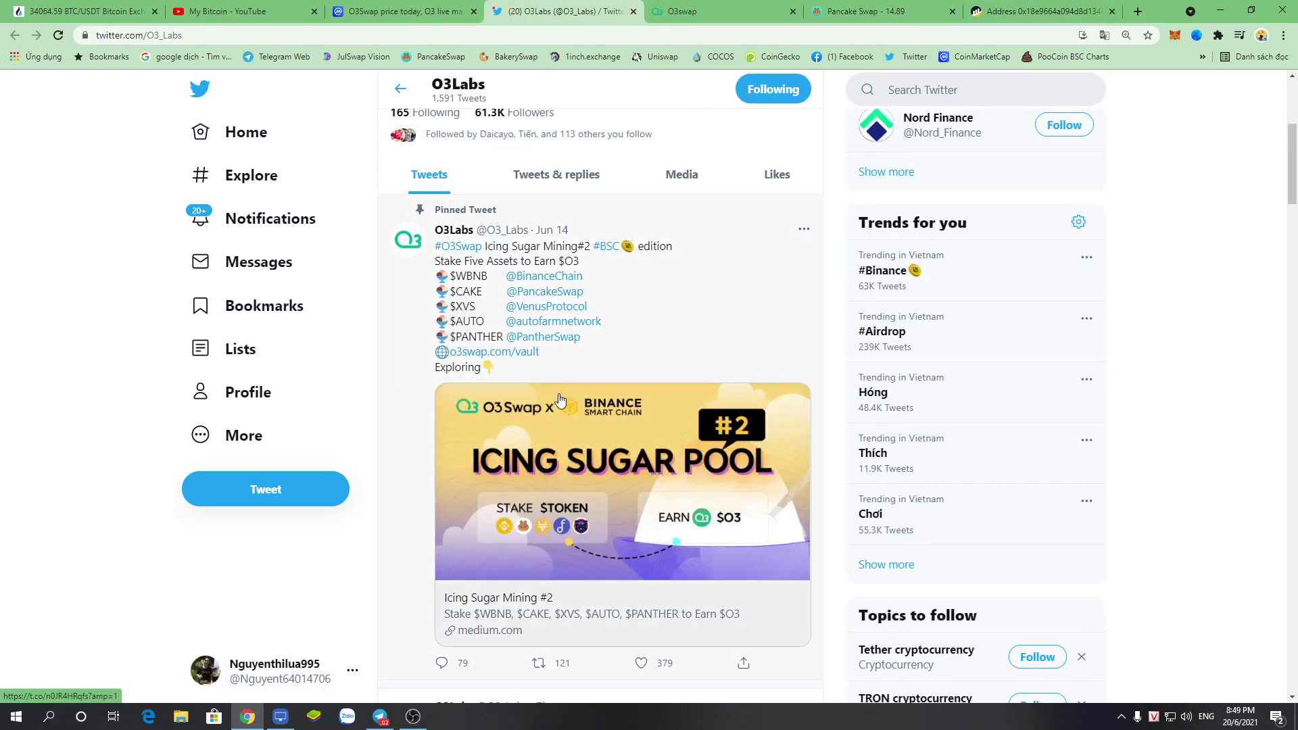
scroll(558, 404, "down", 6)
scroll(593, 395, "up", 5)
scroll(593, 396, "down", 12)
scroll(594, 396, "down", 11)
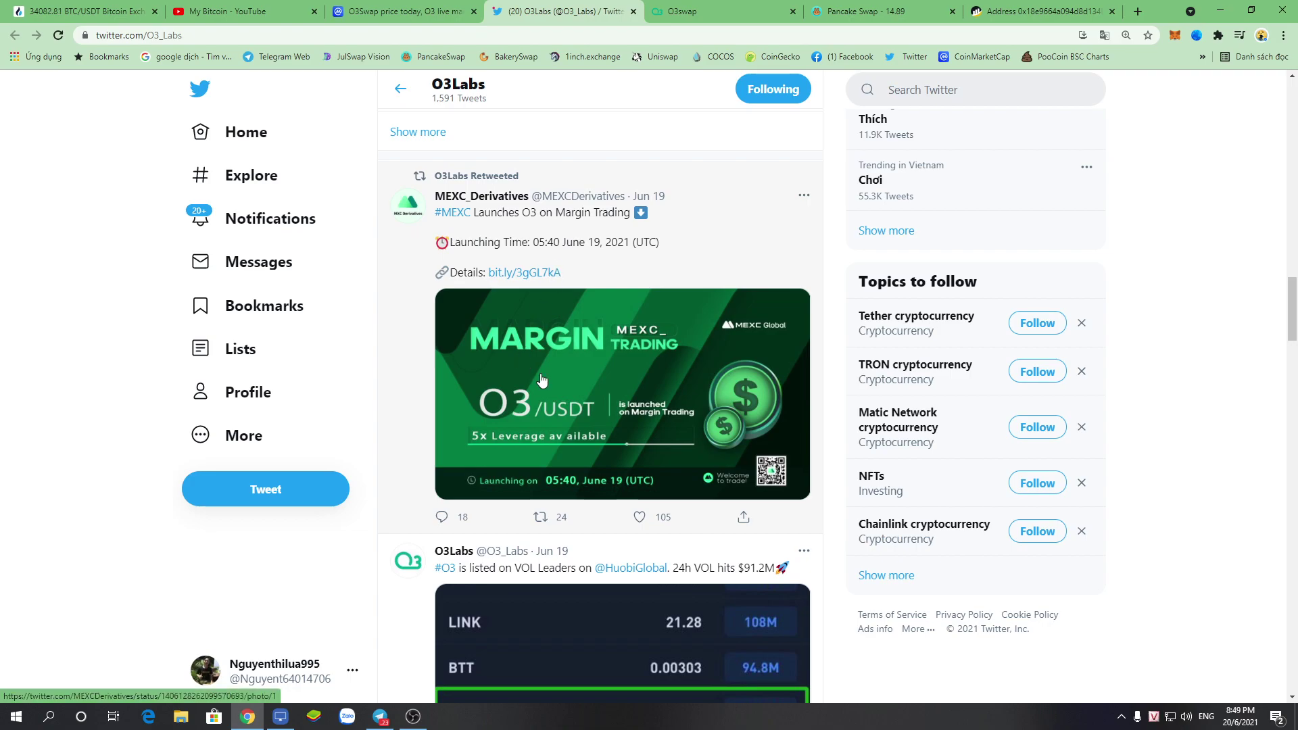
scroll(541, 377, "down", 16)
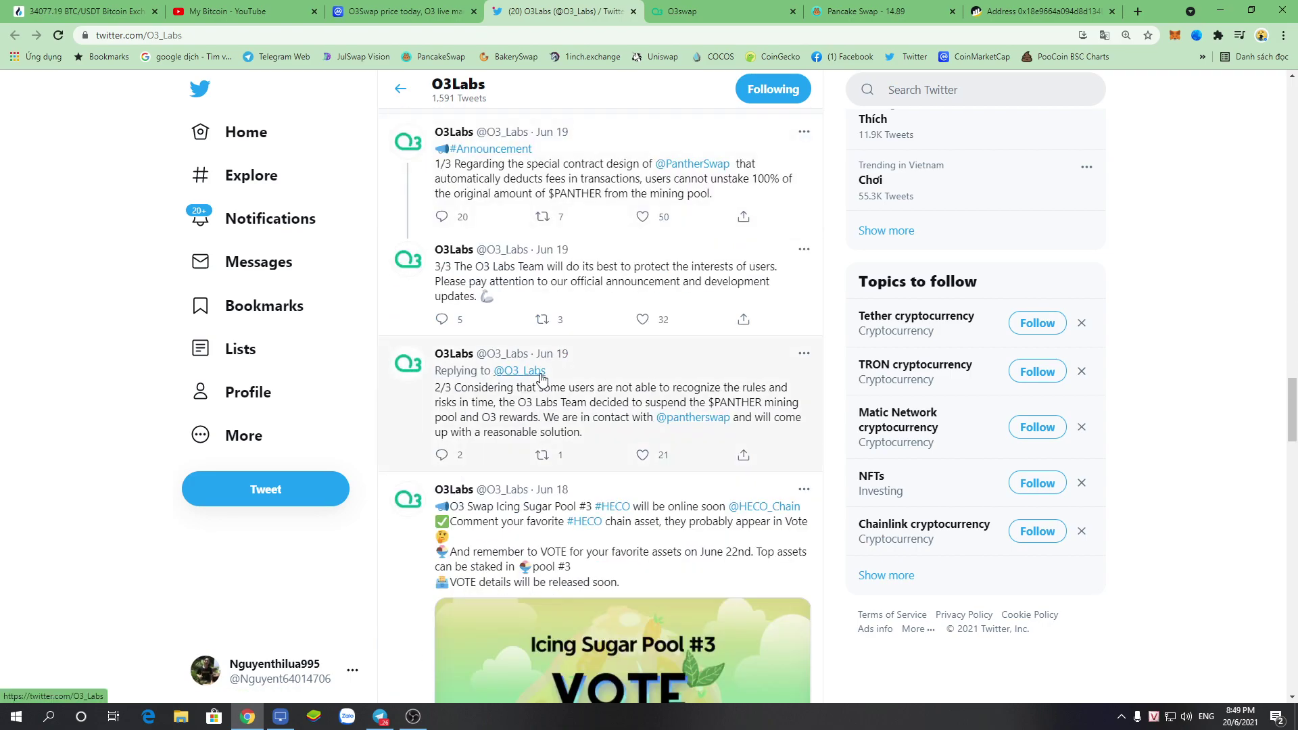
scroll(541, 377, "down", 4)
scroll(674, 360, "up", 4)
scroll(679, 361, "down", 8)
scroll(684, 362, "down", 14)
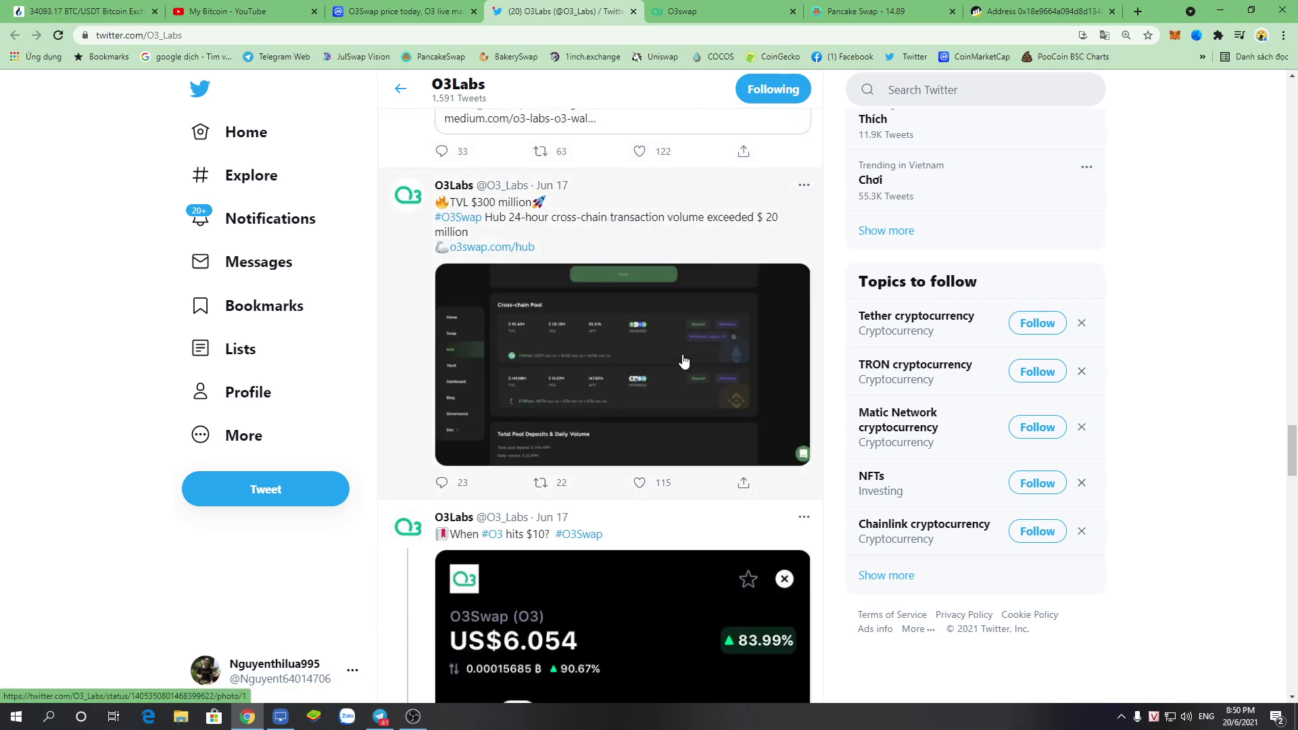
- Switch to the O3 Swap vault, look over its staking pools and open the User Guide from the documentation links
key("ctrl+Tab")
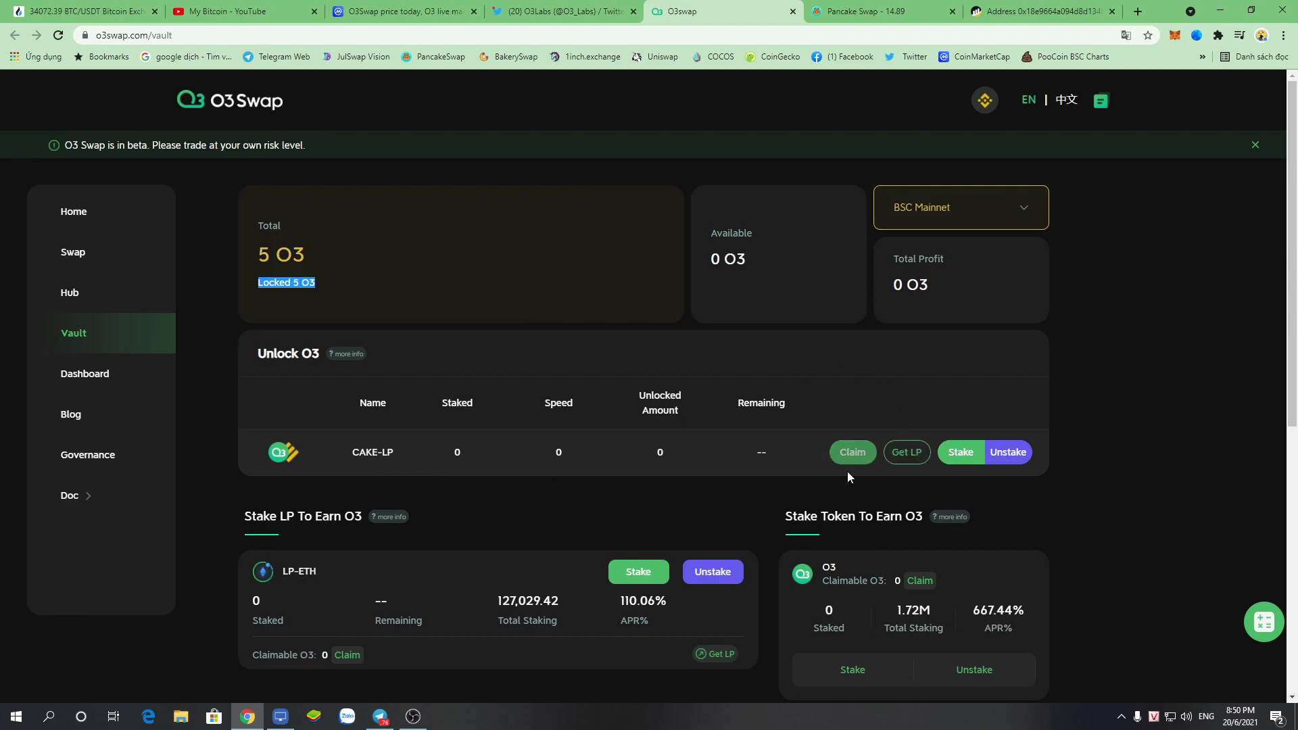
scroll(797, 473, "down", 3)
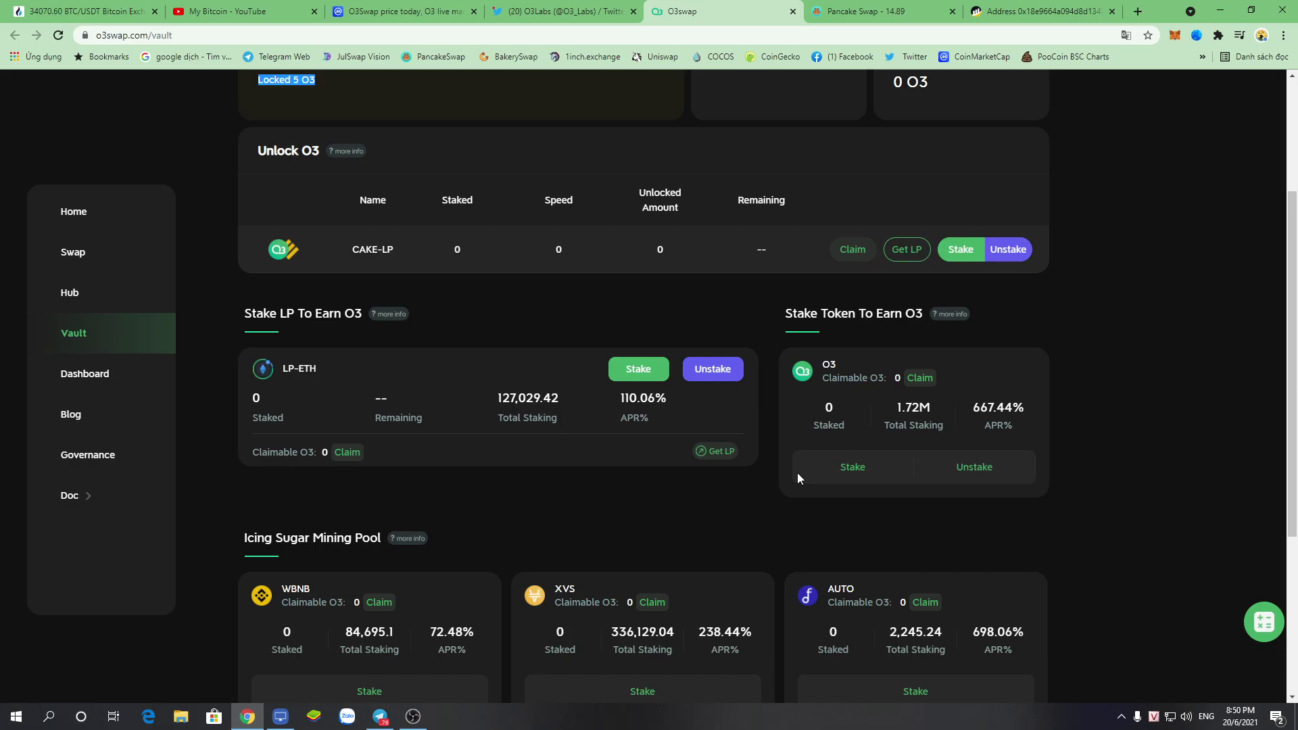
scroll(796, 478, "down", 4)
mouse_move(90, 504)
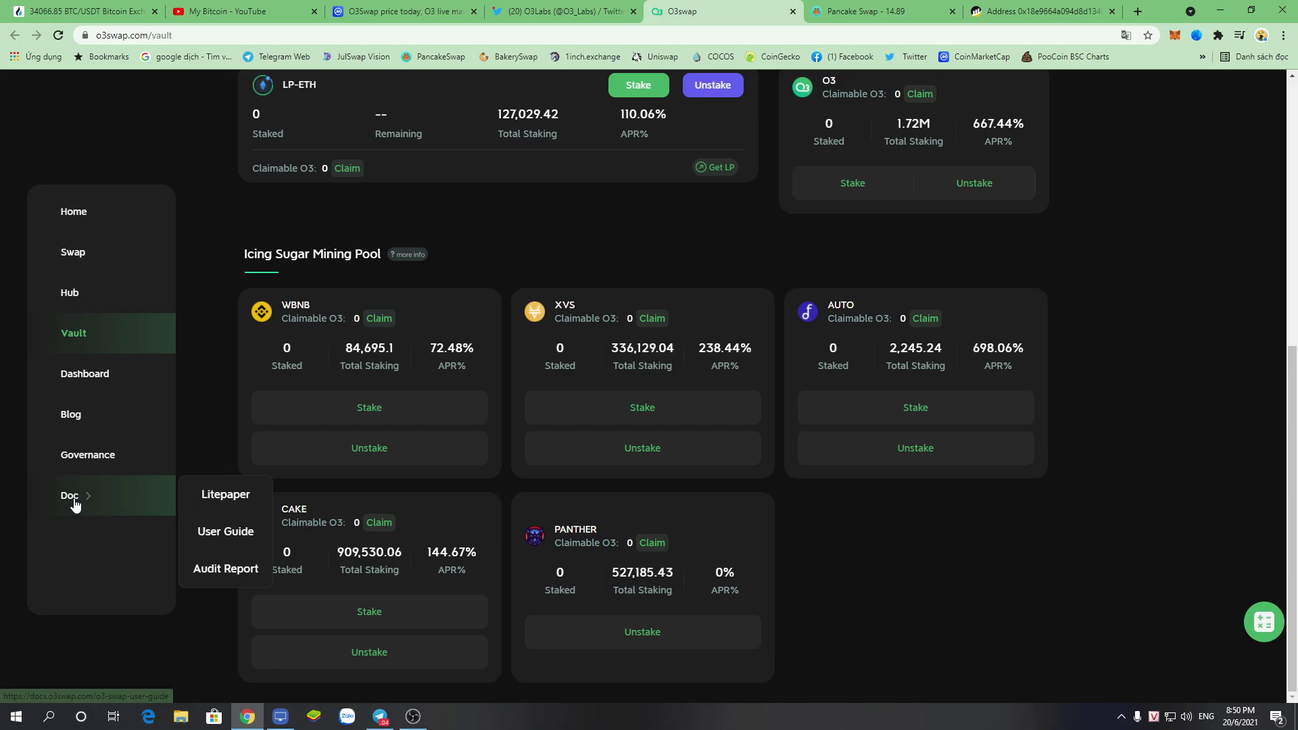
left_click(220, 533)
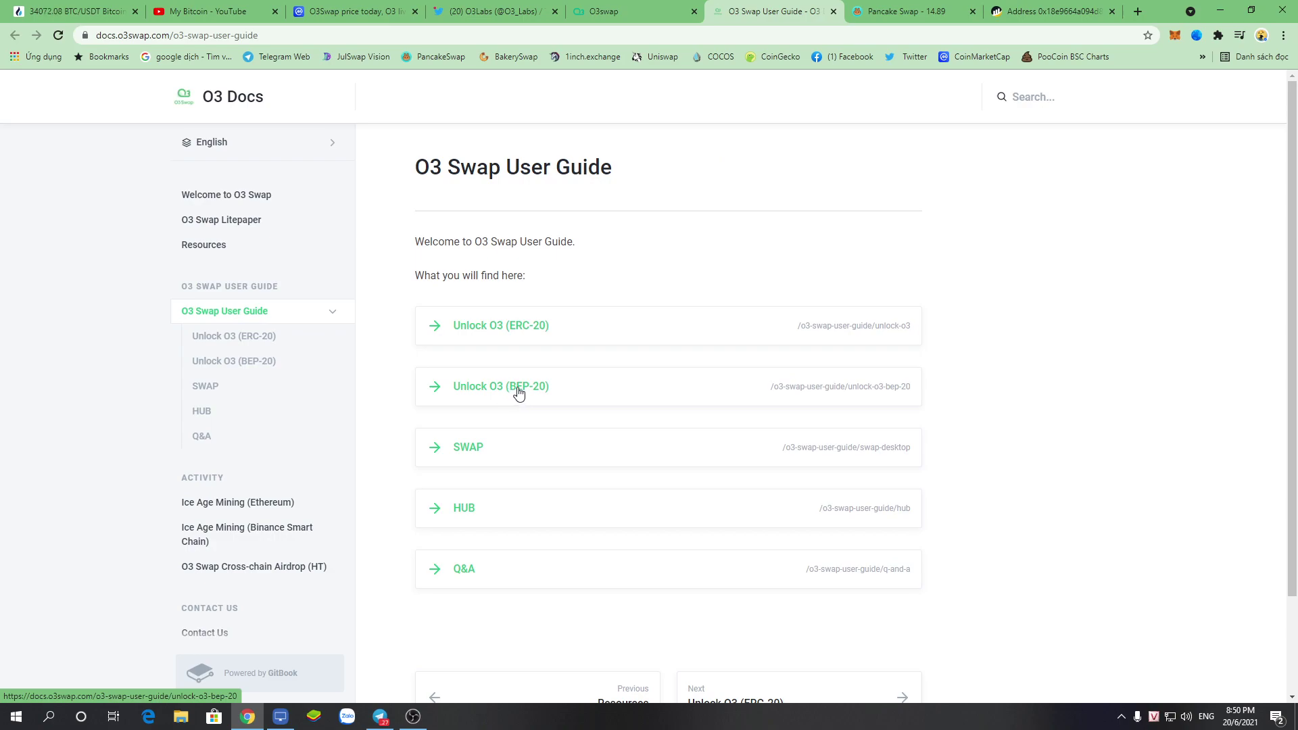
- Open the Unlock O3 (BEP-20) guide and read its steps on claiming O3 and providing liquidity
left_click(519, 392)
scroll(723, 458, "down", 2)
scroll(725, 457, "up", 2)
scroll(725, 457, "down", 4)
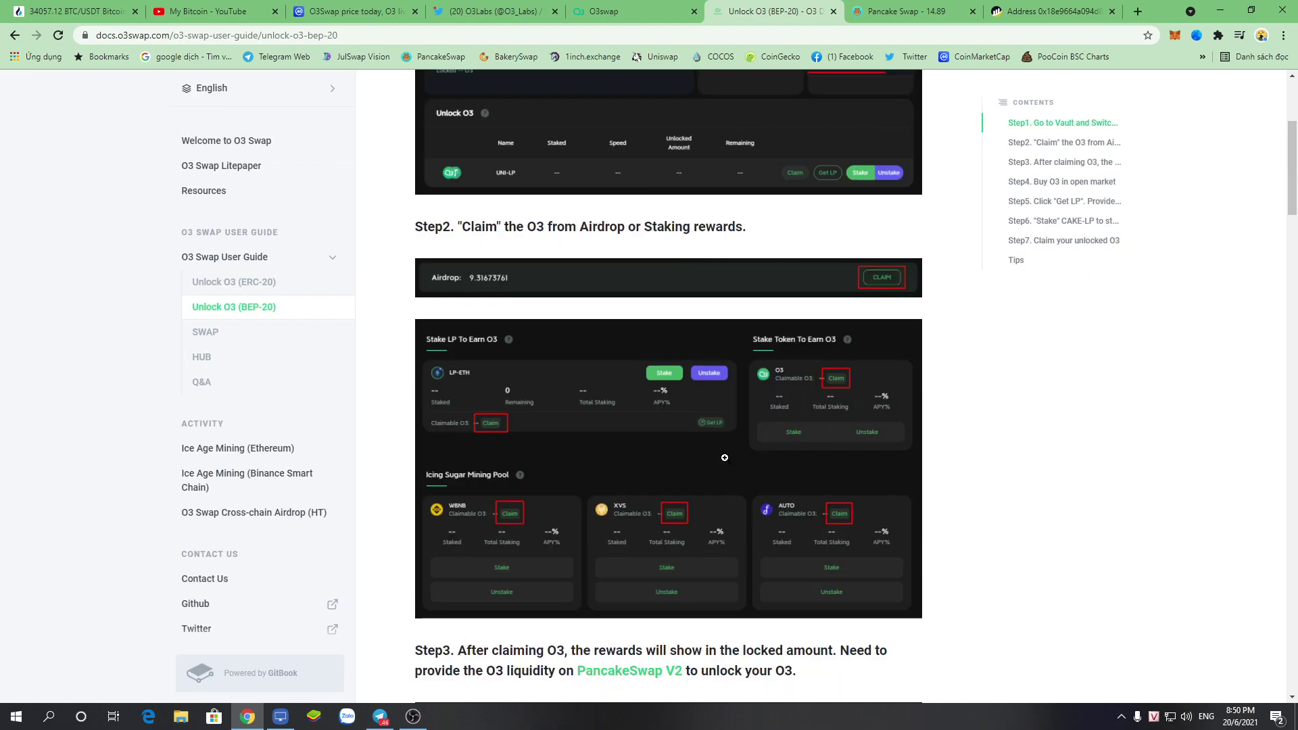
scroll(725, 458, "down", 5)
scroll(724, 458, "down", 1)
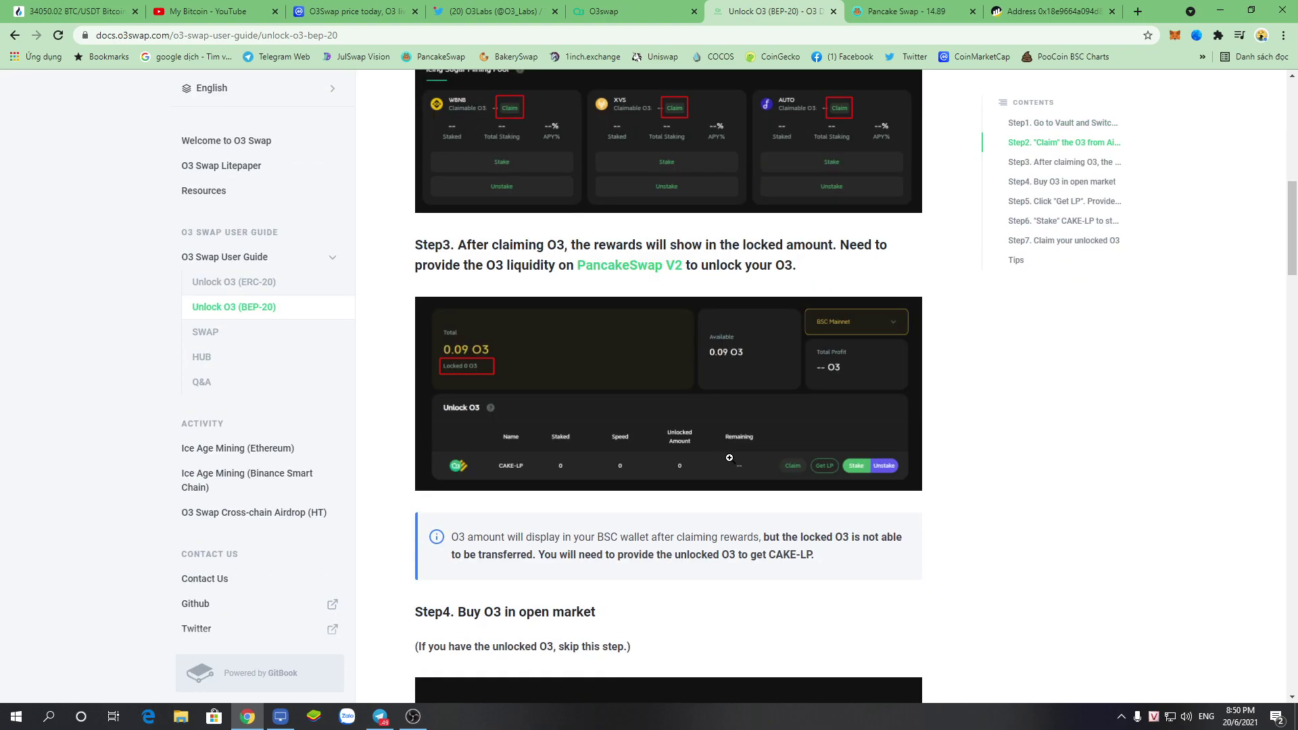
- Open PancakeSwap V2 from the guide's Step3 and set up a swap from BNB to O3
left_click(622, 265)
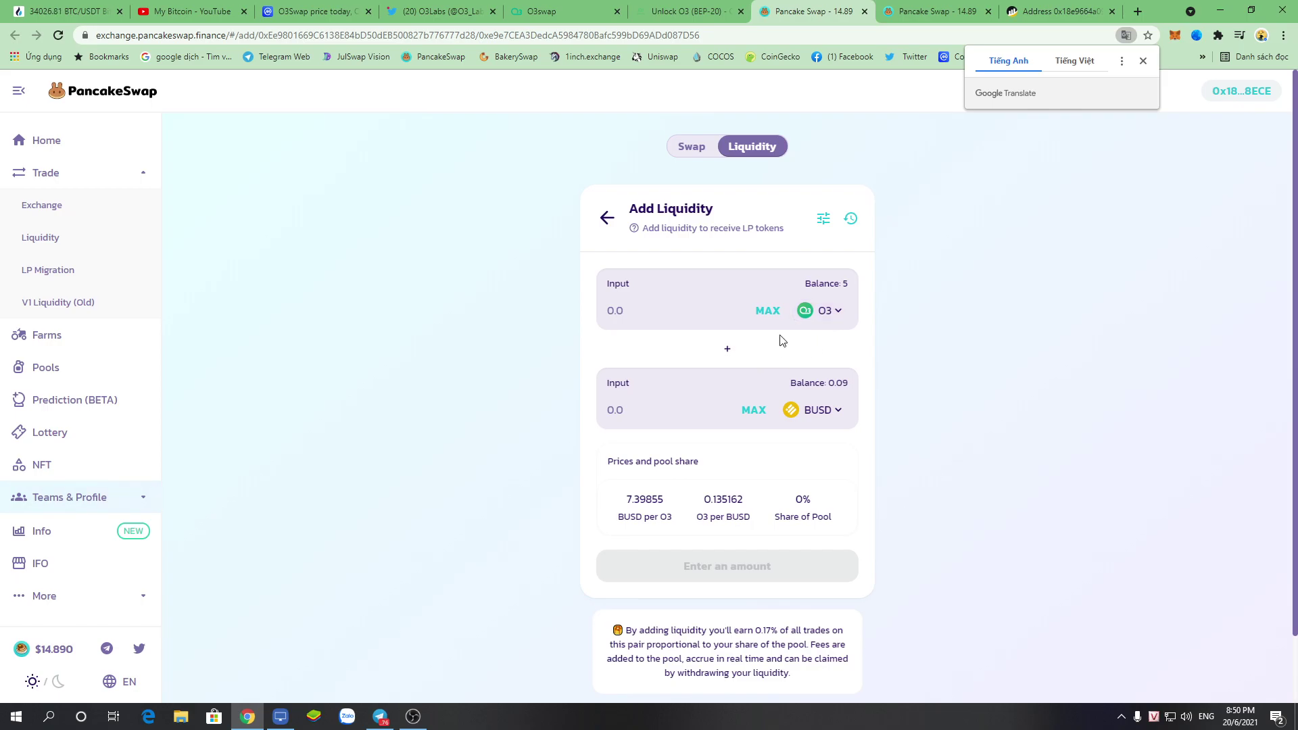
left_click(607, 219)
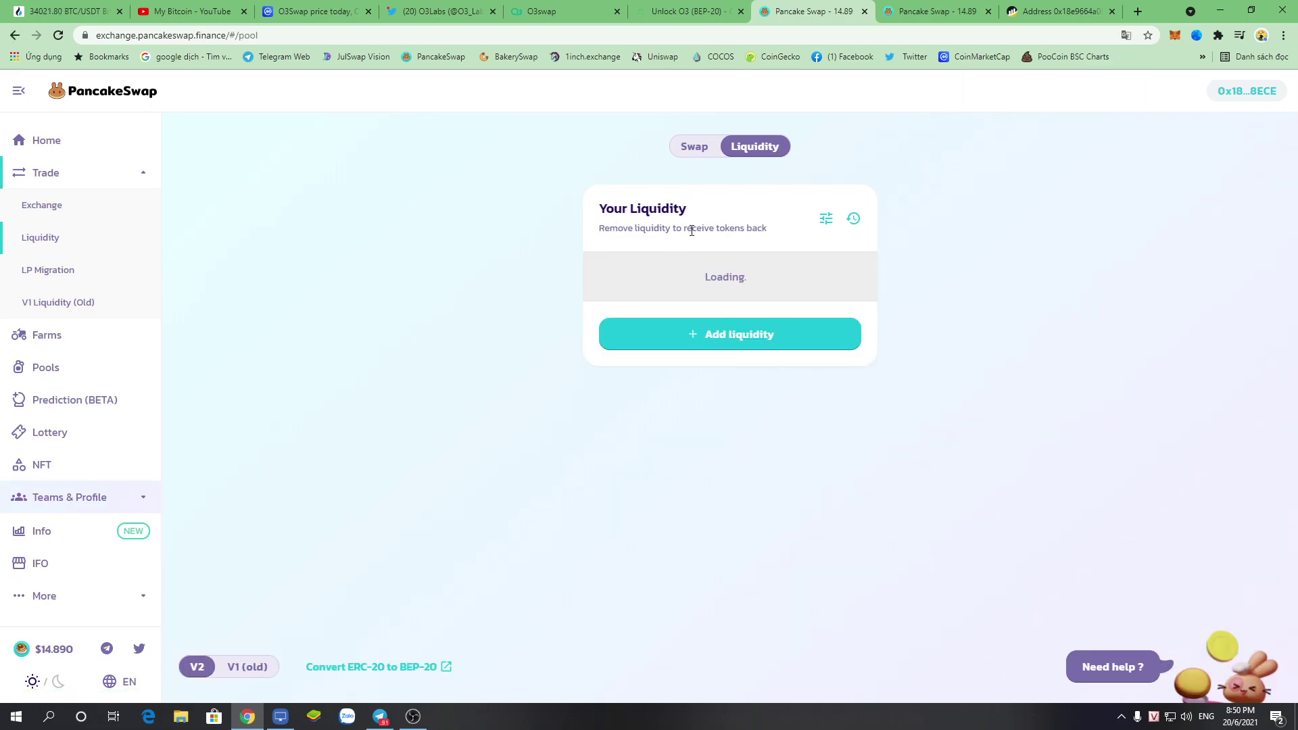
left_click(692, 153)
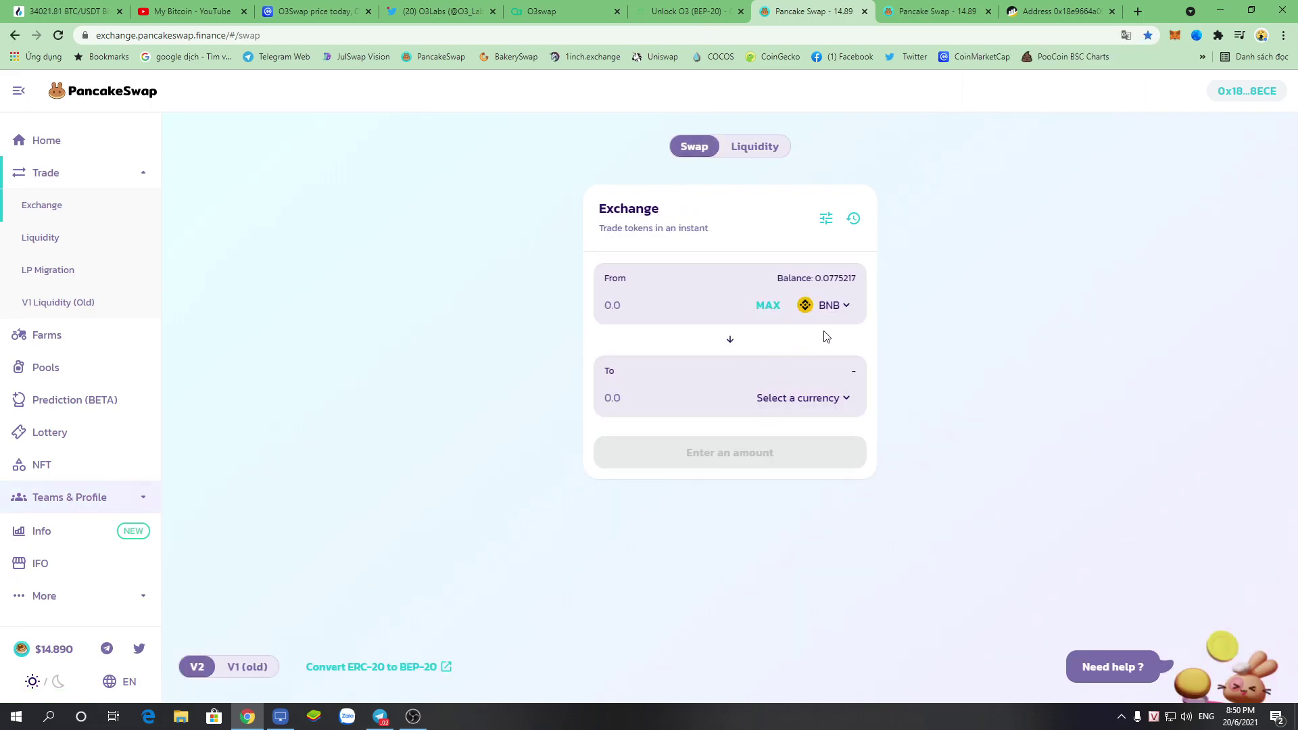
left_click(830, 397)
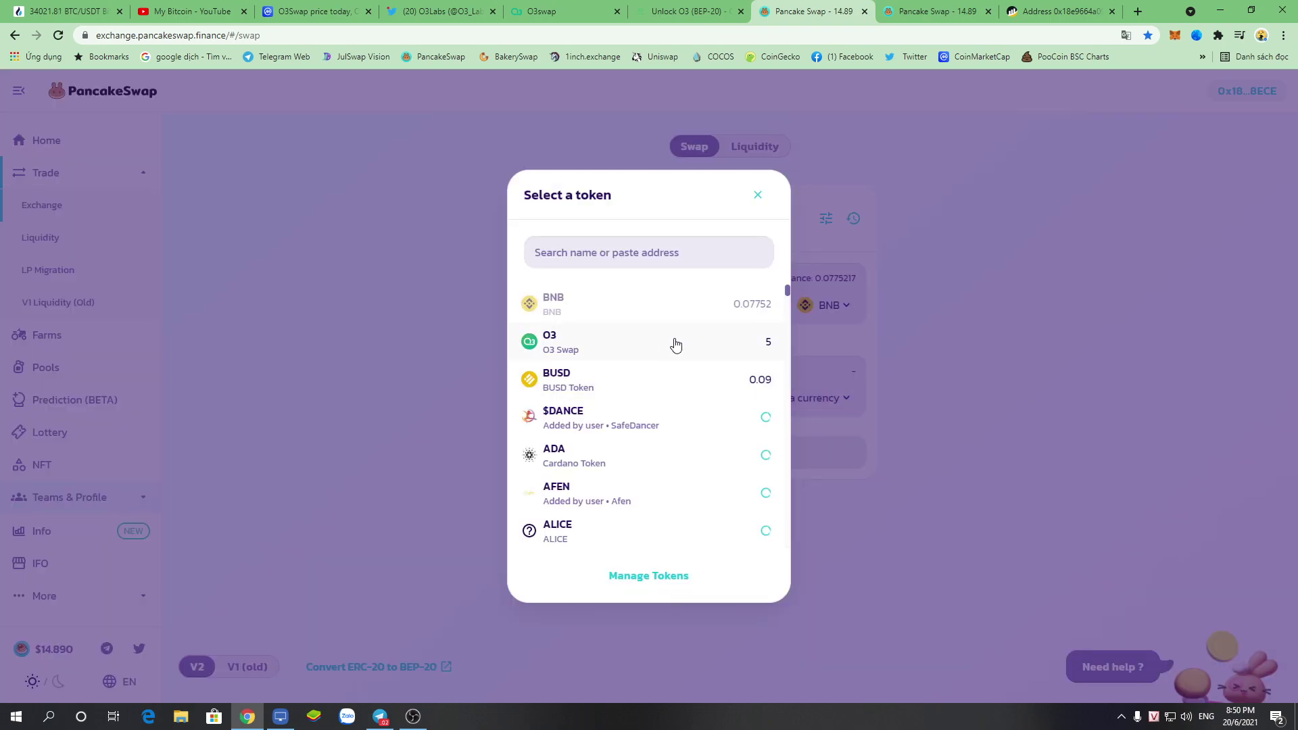
left_click(675, 344)
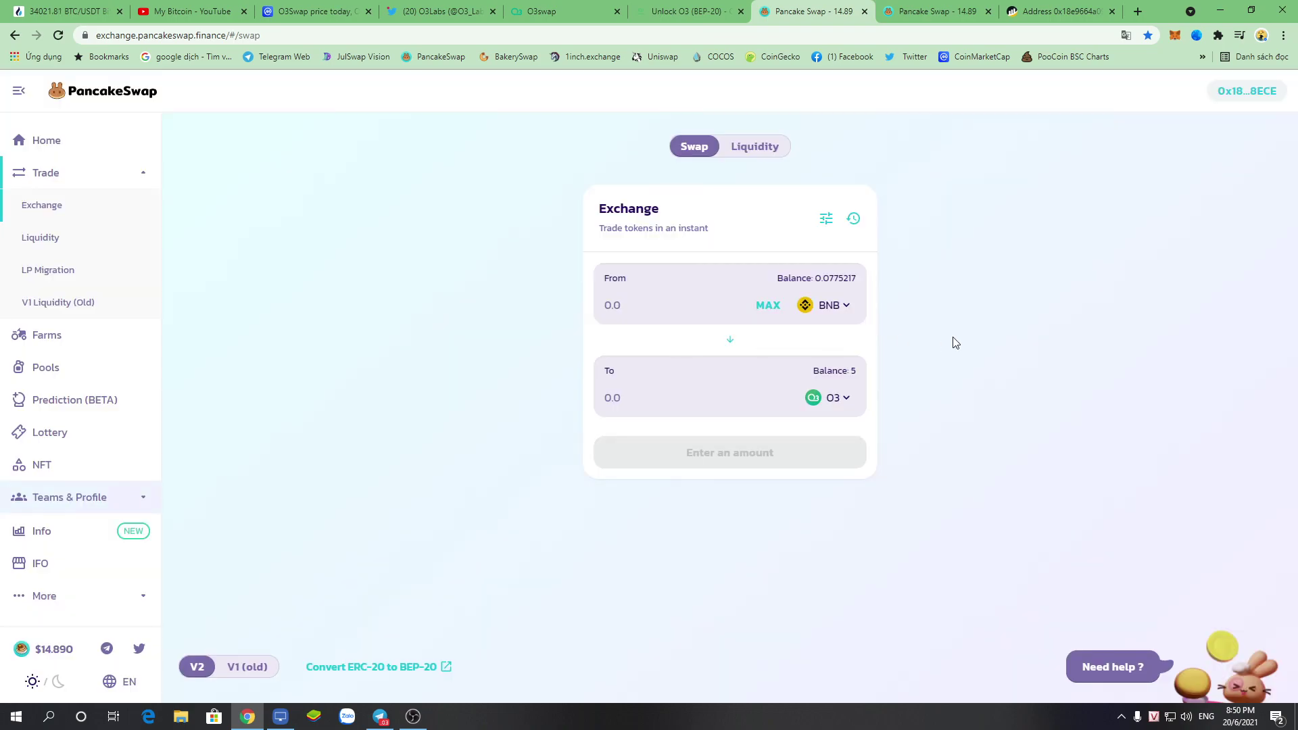
- Swap BNB for 1.5 O3 and approve the transaction in MetaMask
left_click(662, 402)
type("1.5")
left_click(710, 479)
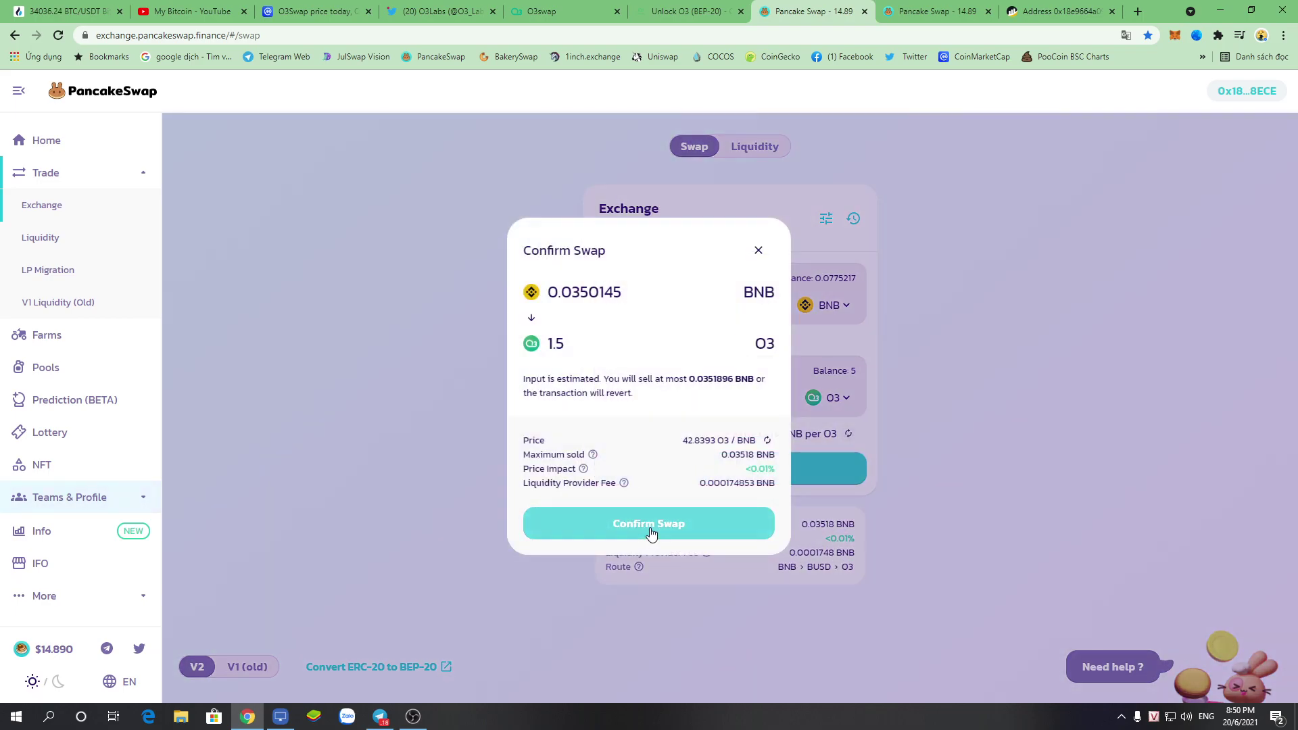
left_click(649, 524)
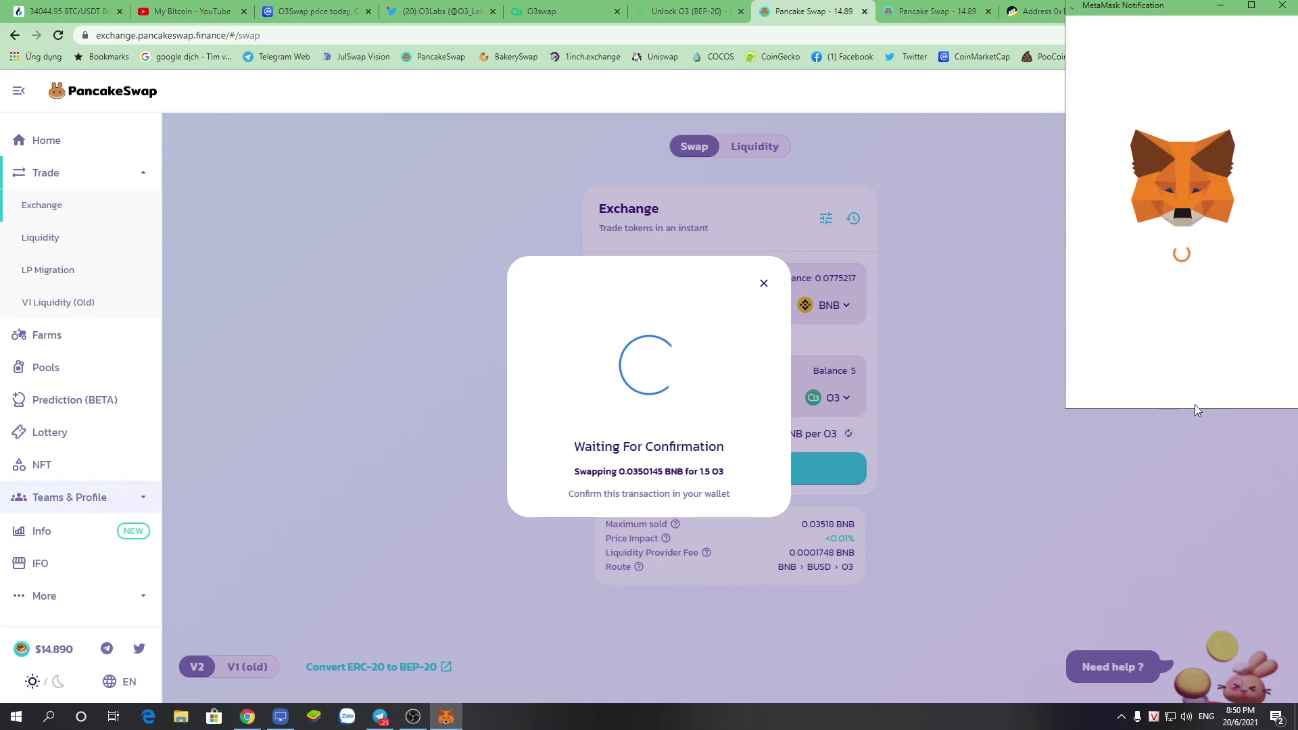
left_click(1212, 384)
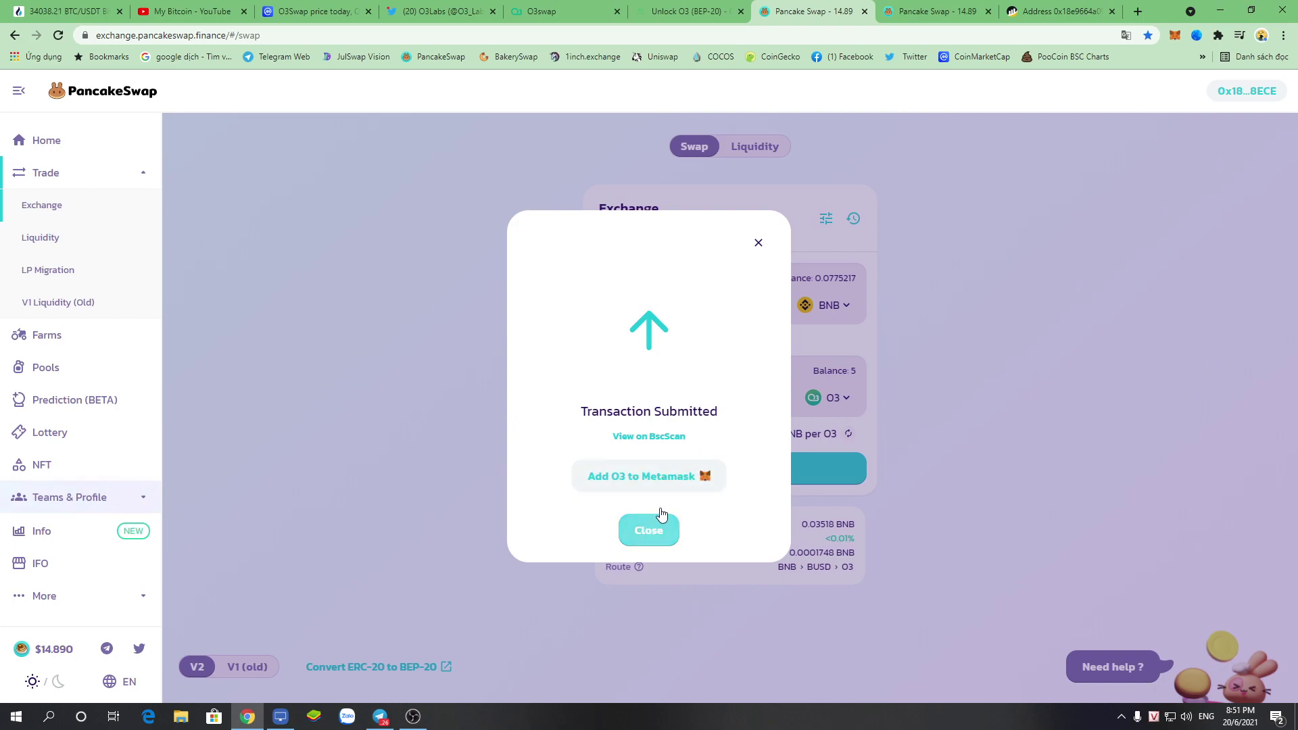
- Add the O3 token to MetaMask and close the submitted-transaction dialog
left_click(680, 485)
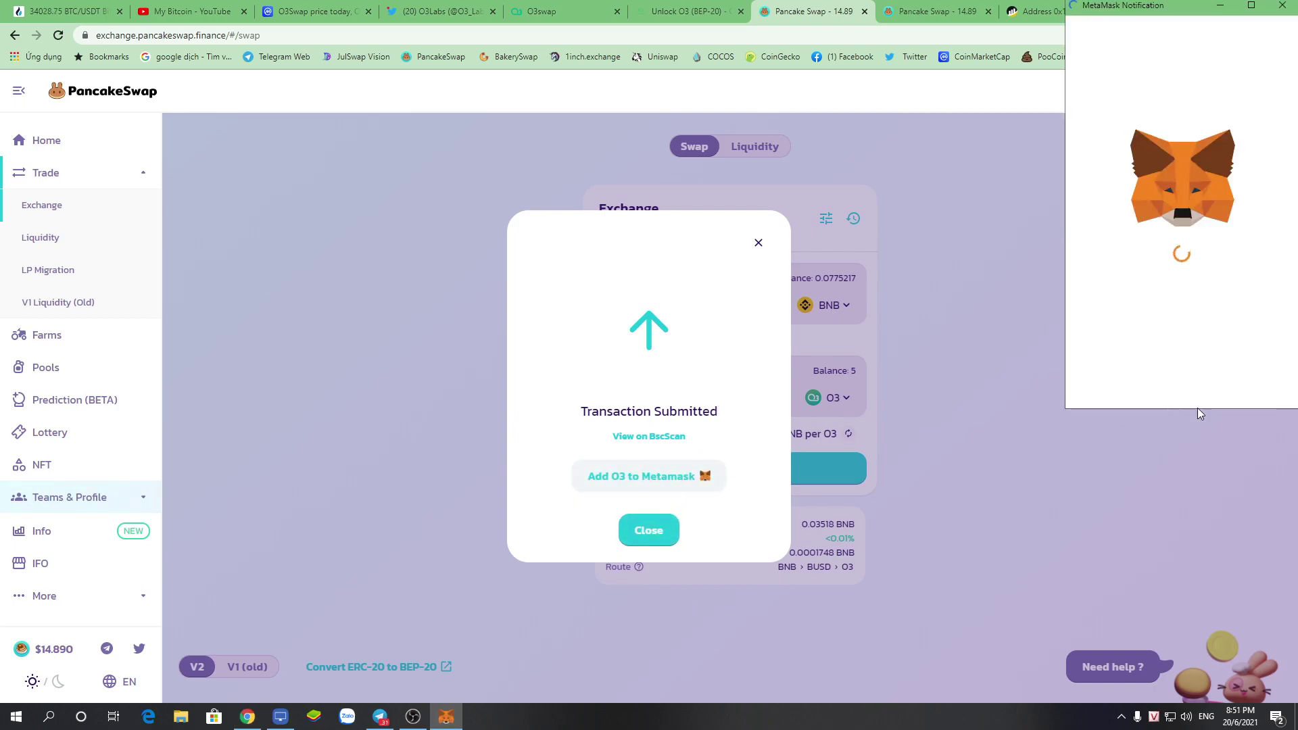
left_click(1210, 393)
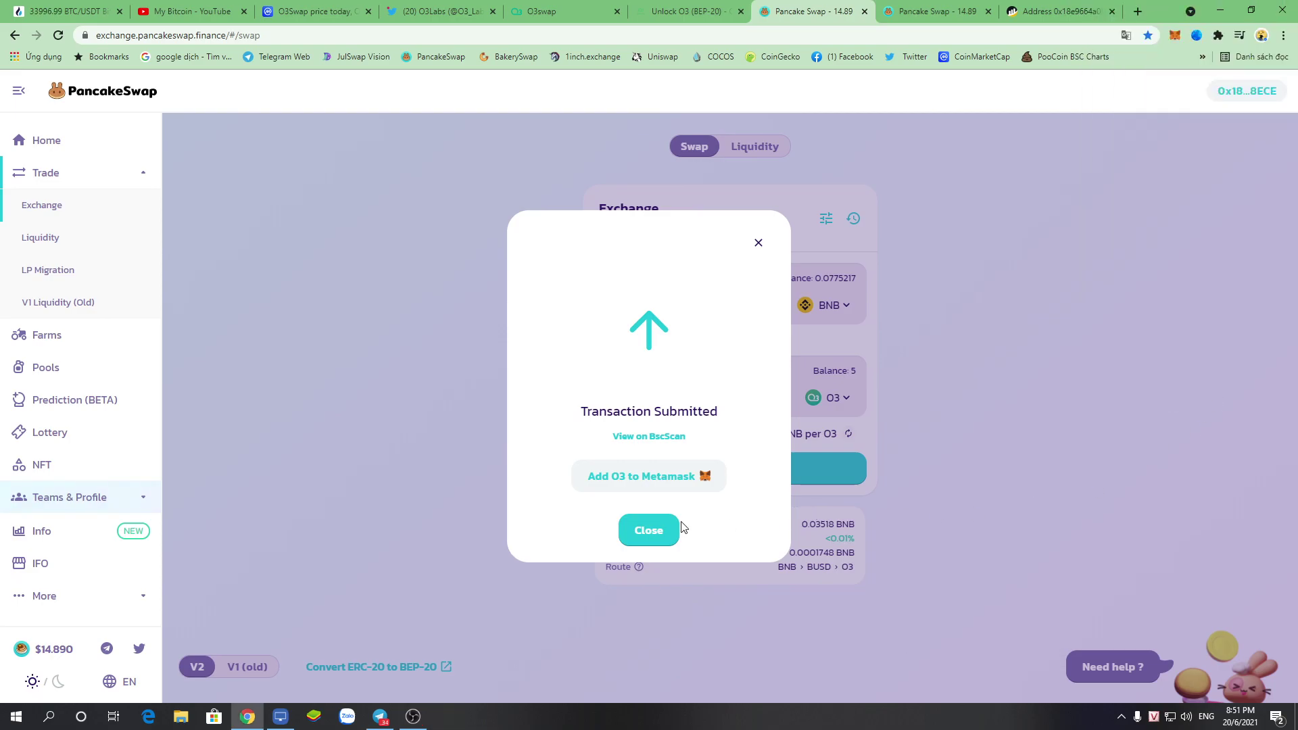
left_click(657, 535)
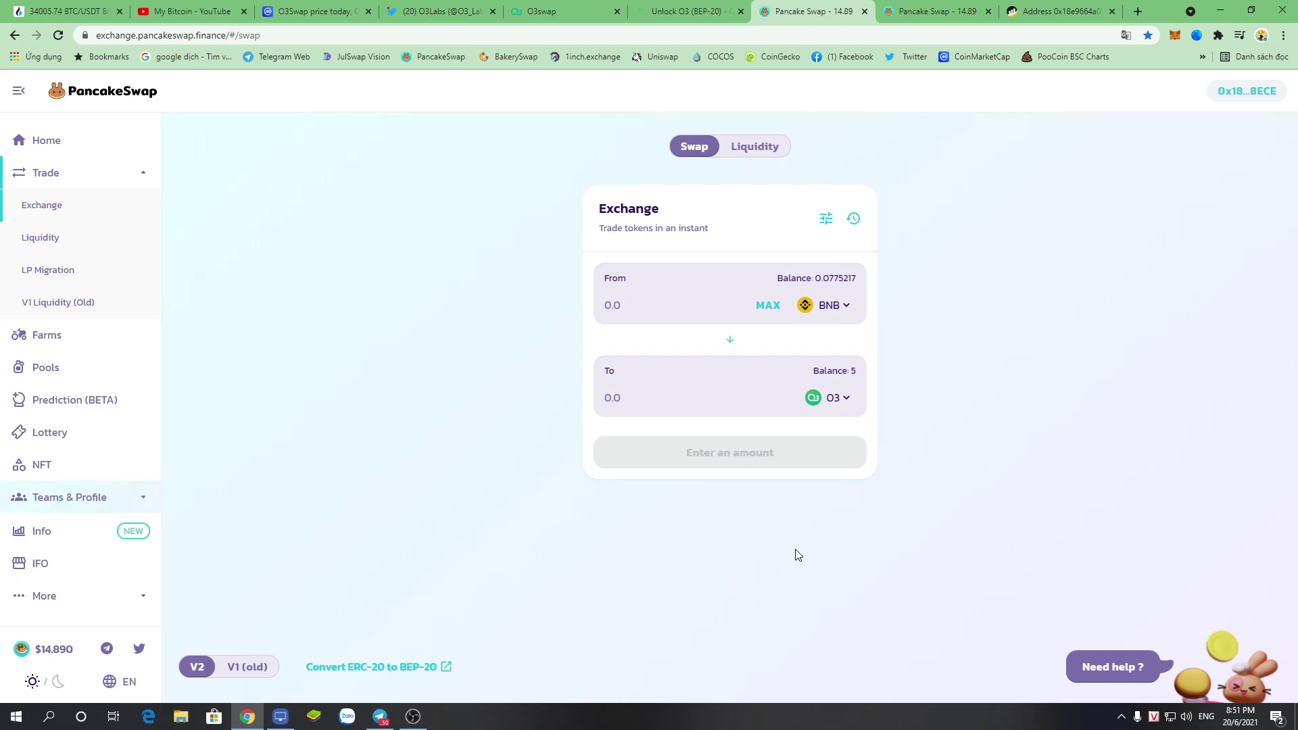
- Review the claiming steps in the BEP-20 unlock guide again and return to the PancakeSwap exchange
left_click(670, 11)
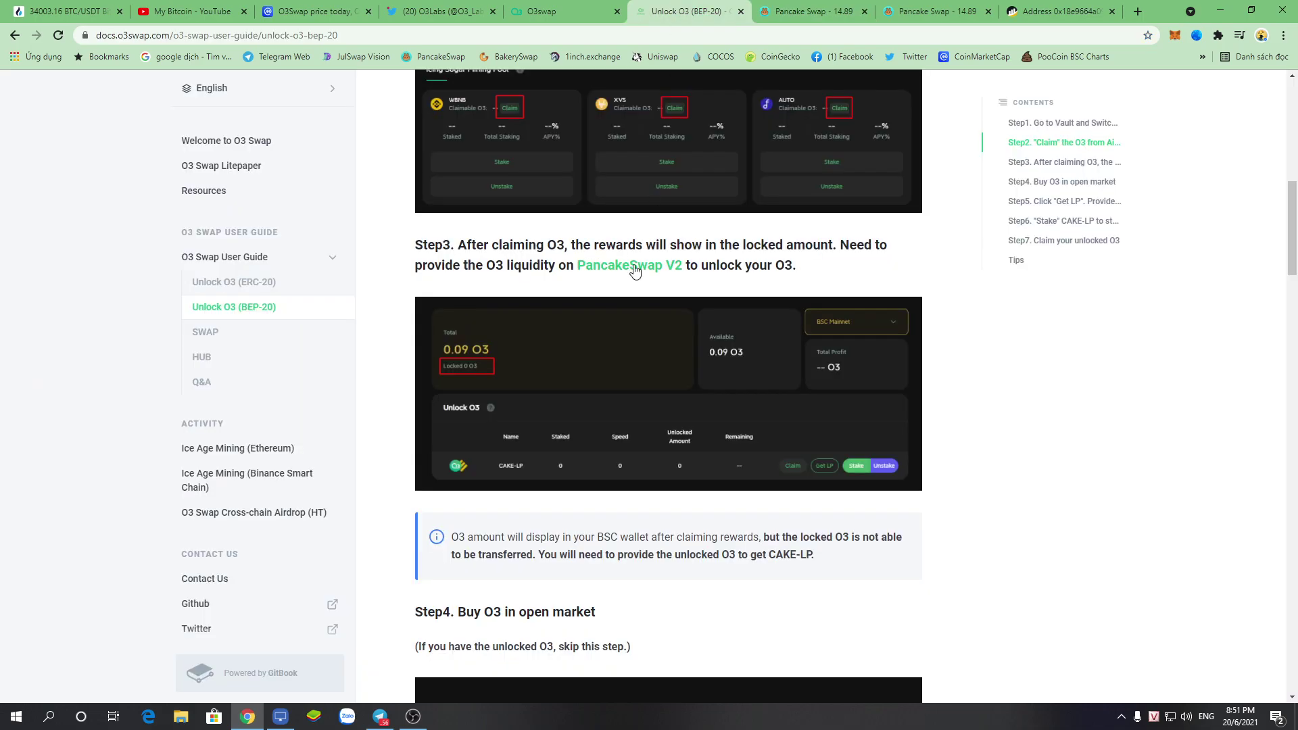
scroll(559, 385, "up", 4)
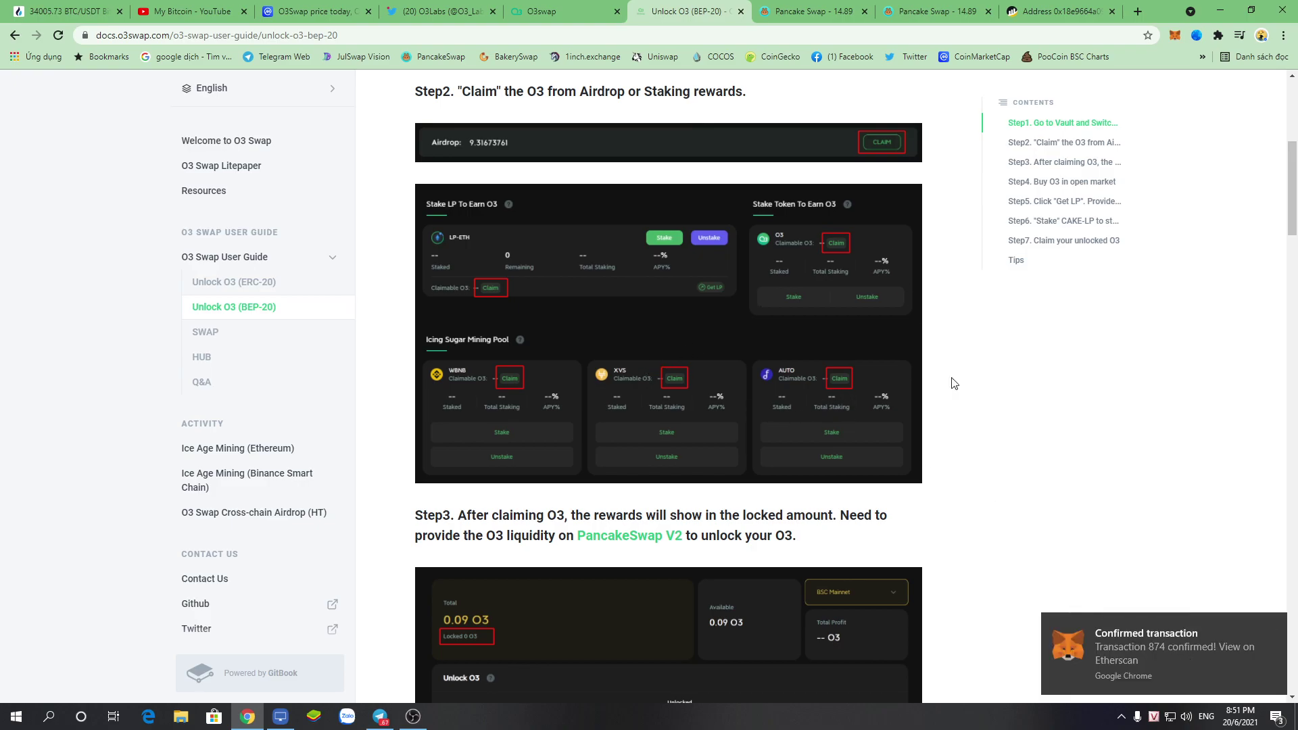
left_click(875, 6)
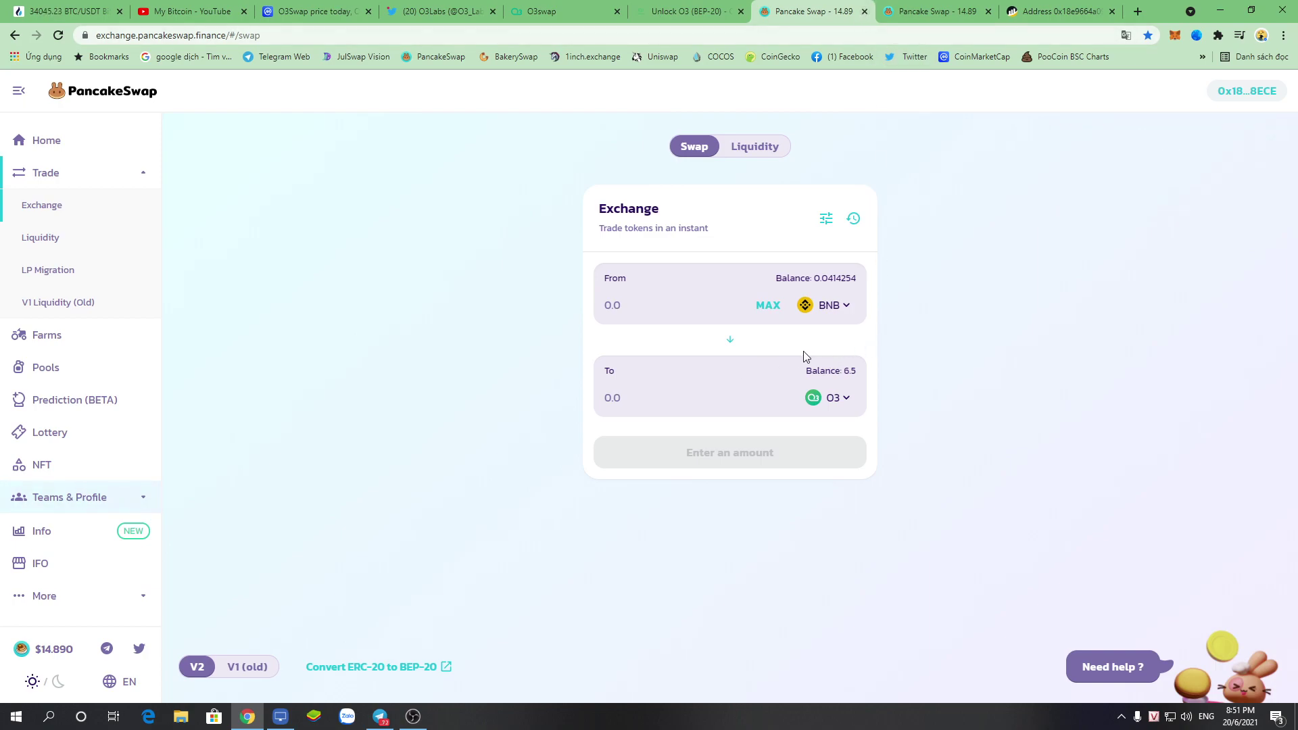
- Start adding liquidity on PancakeSwap with BNB and O3 as the token pair
left_click(761, 145)
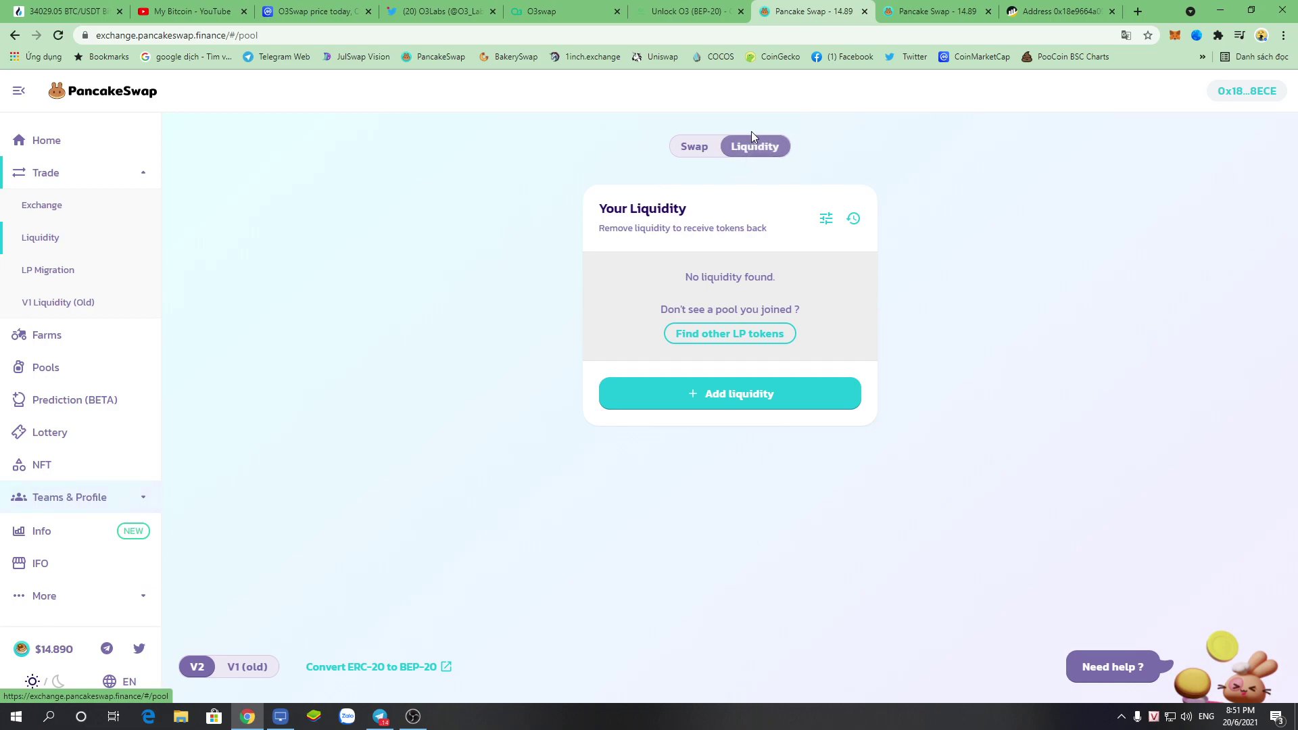
left_click(743, 395)
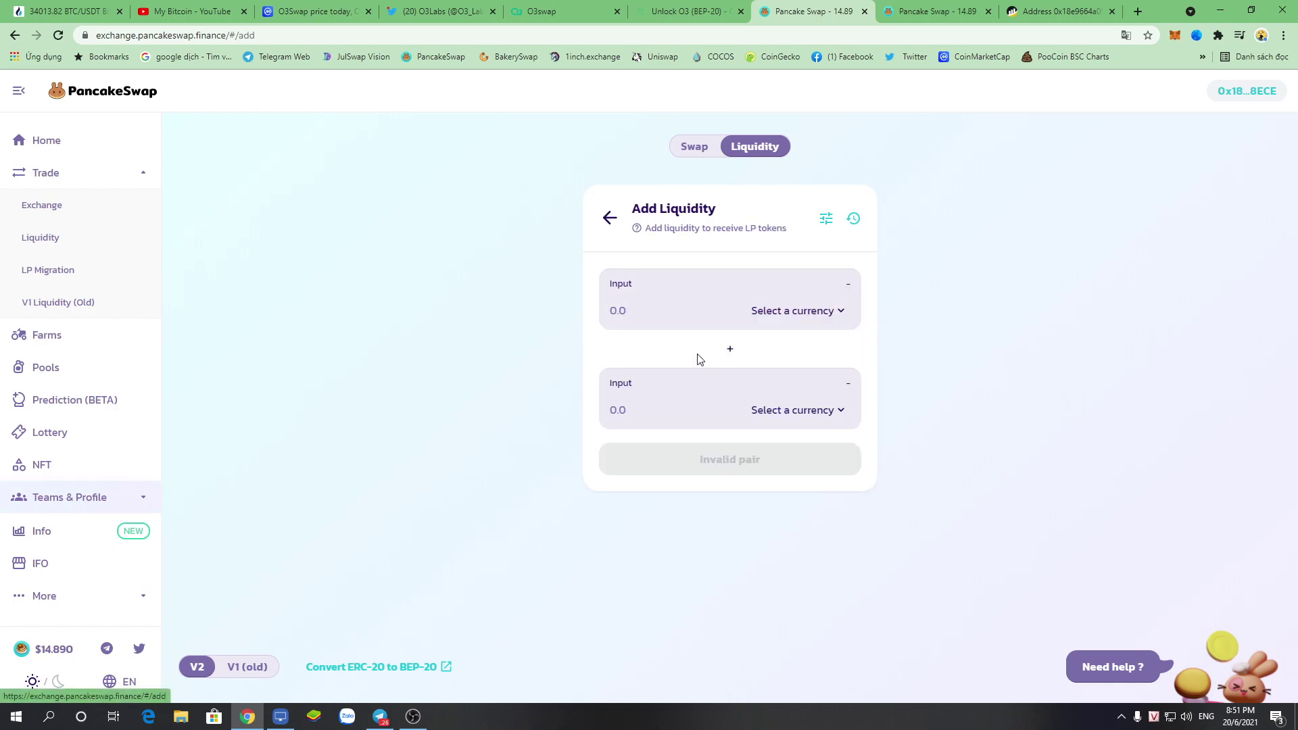
left_click(811, 316)
left_click(557, 287)
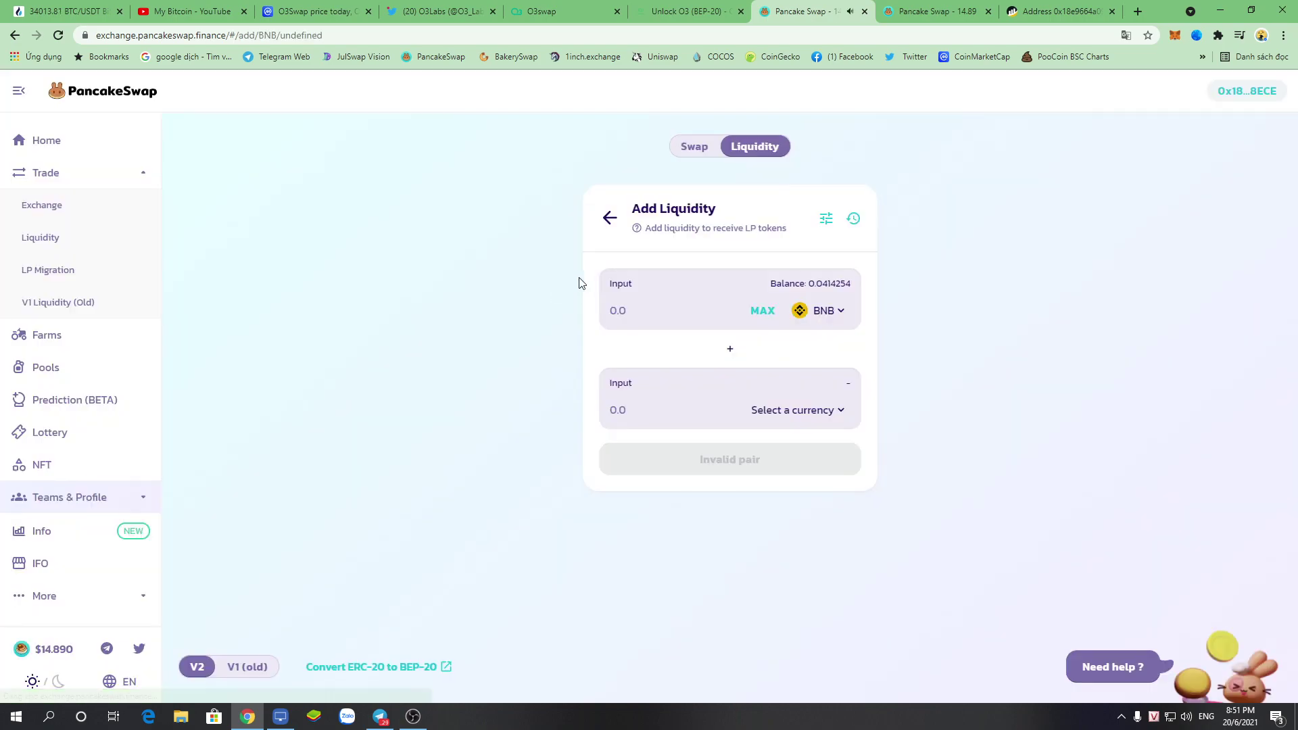
left_click(813, 410)
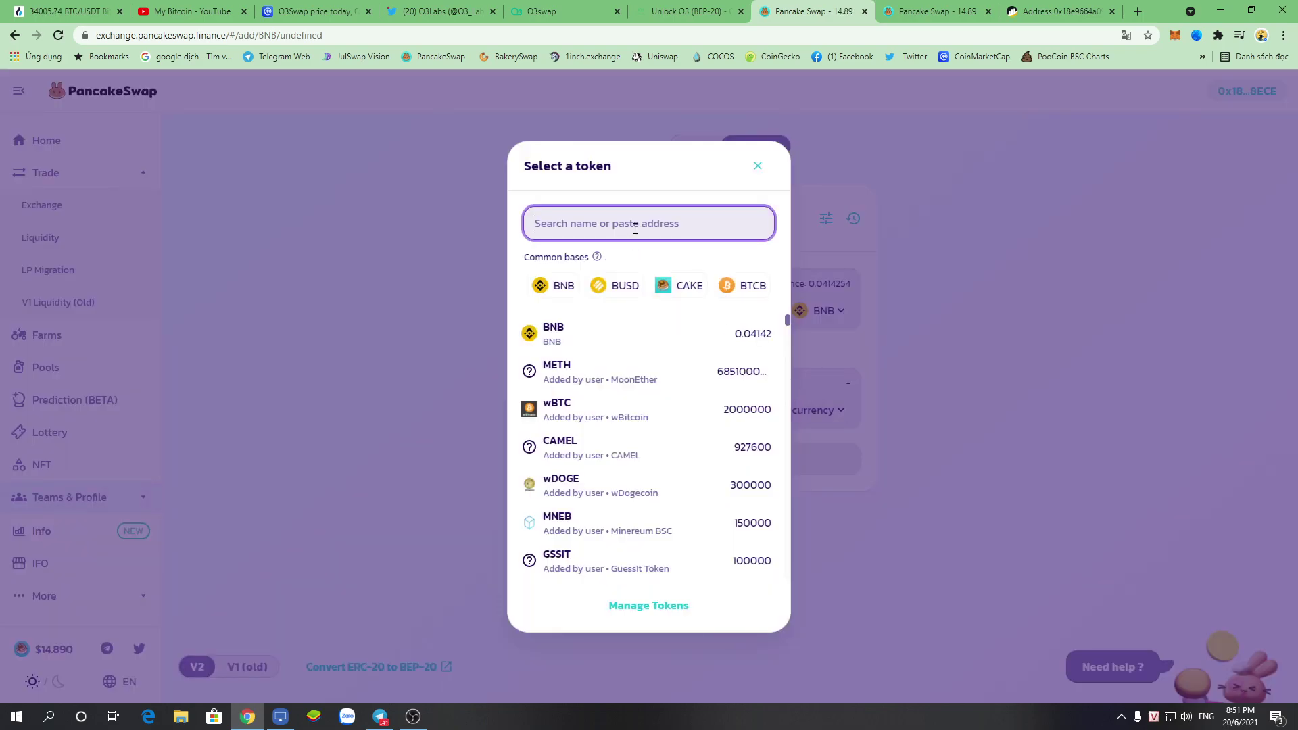
type("O3")
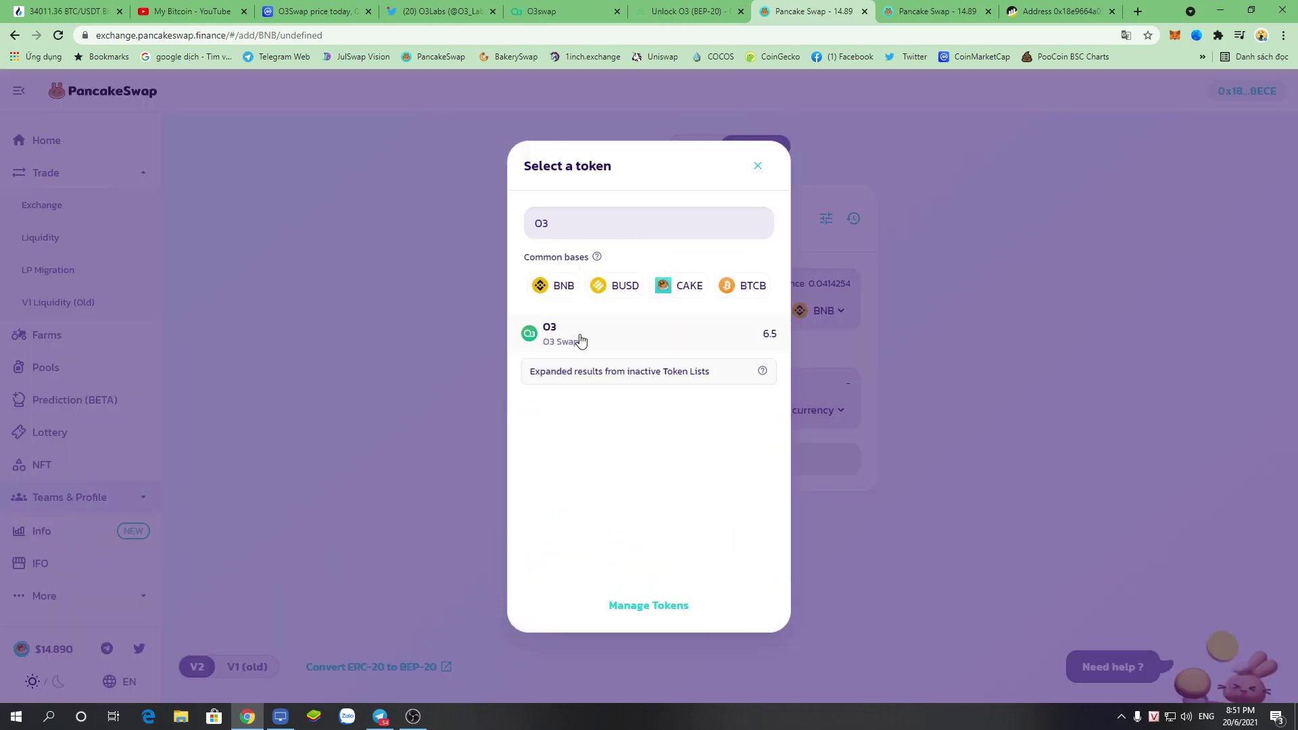
left_click(581, 339)
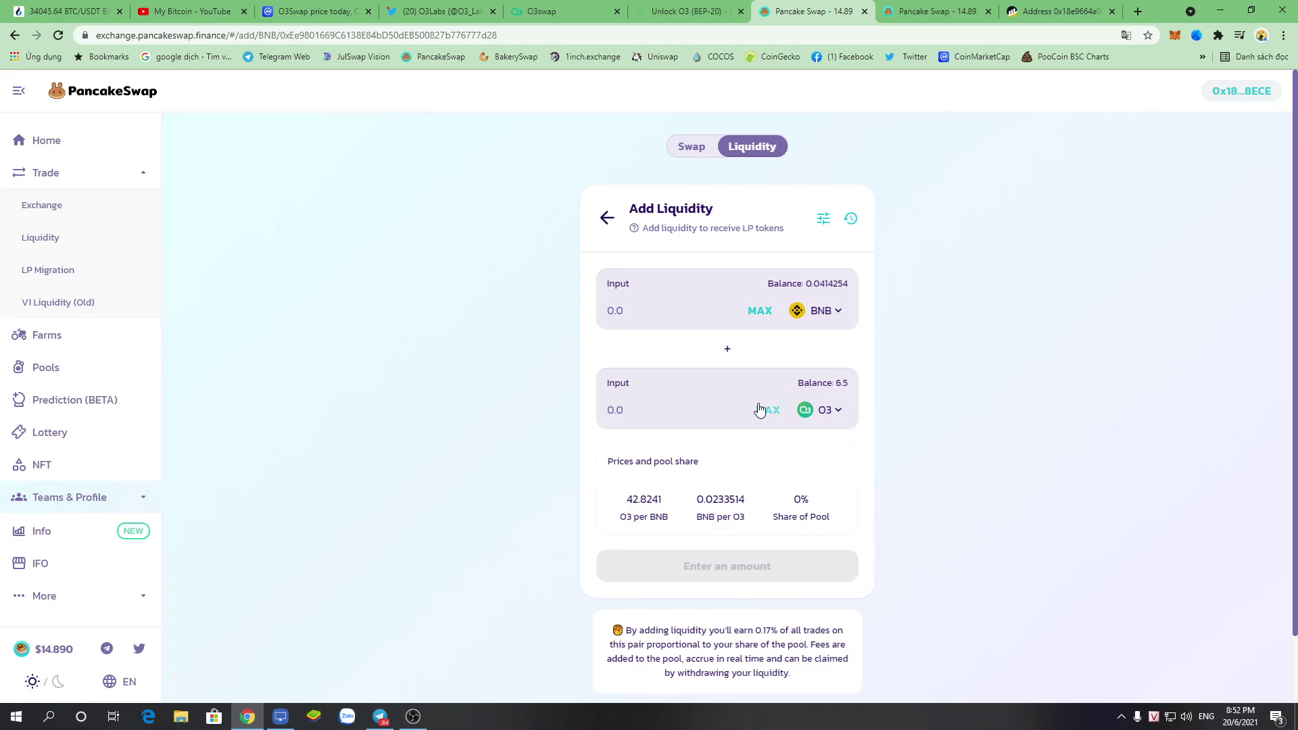
- Set the O3 liquidity amount to 1.5 and approve PancakeSwap's spending of O3 in MetaMask
type("1.5")
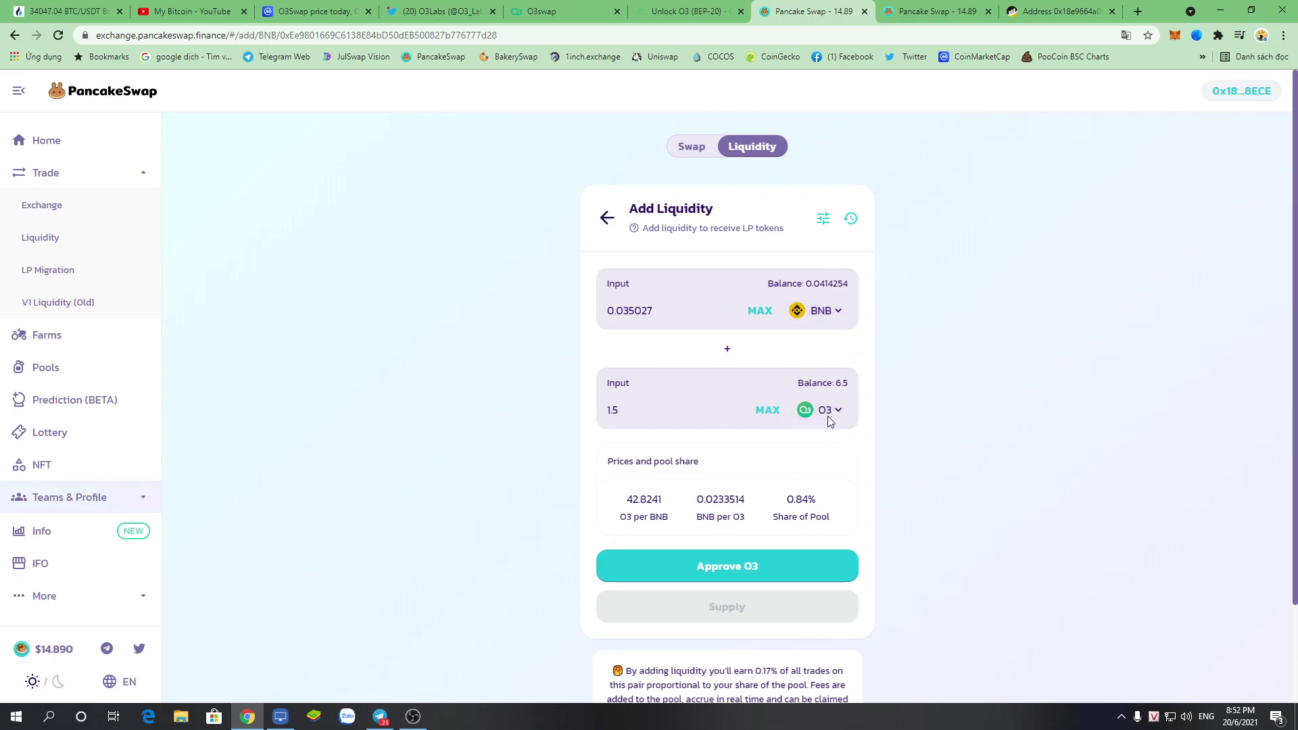
left_click(736, 568)
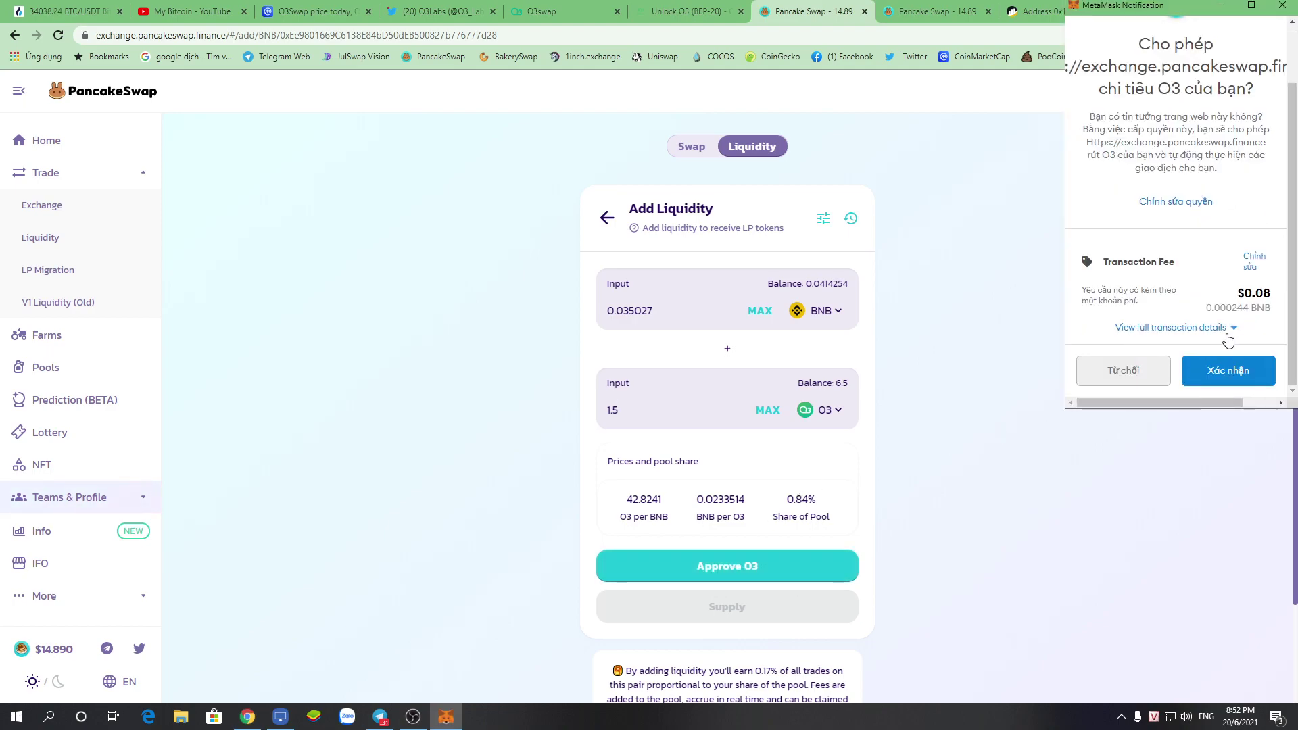
left_click(1203, 375)
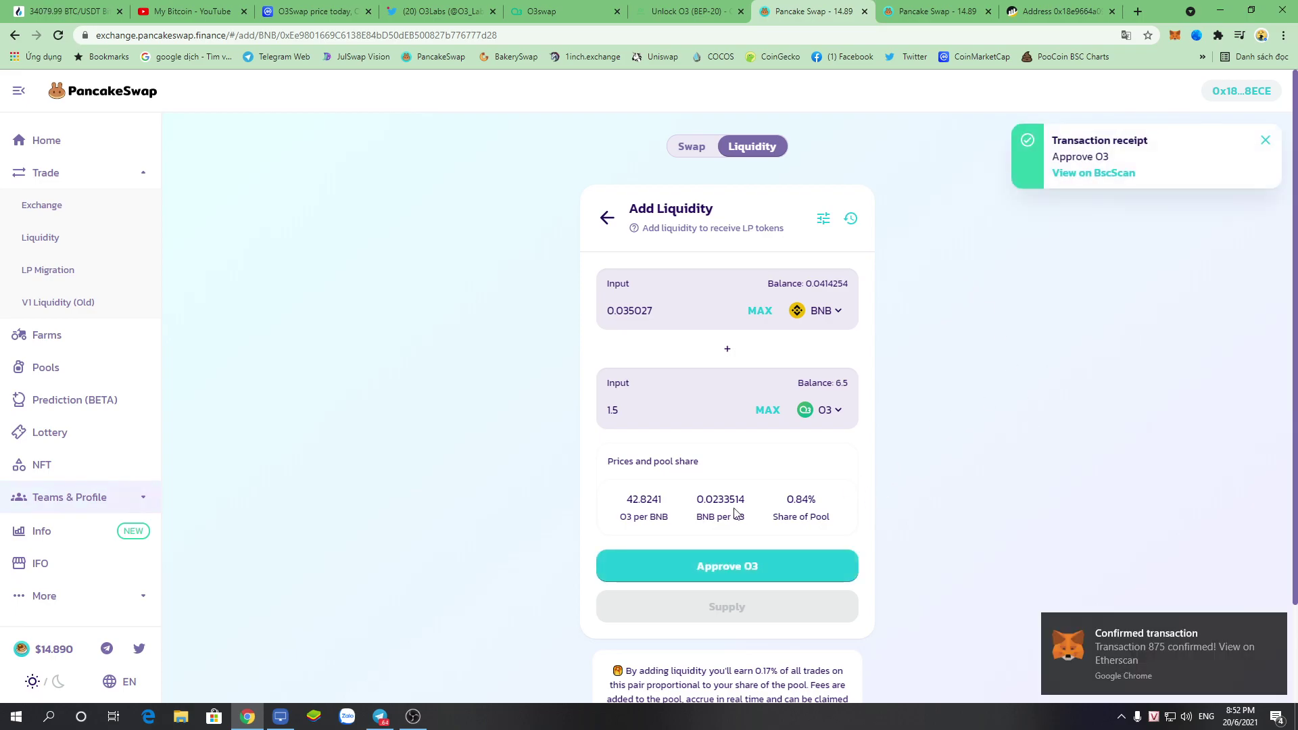
- Supply 0.035027 BNB and 1.5 O3 to the pool, confirming the transaction in MetaMask
scroll(946, 473, "down", 1)
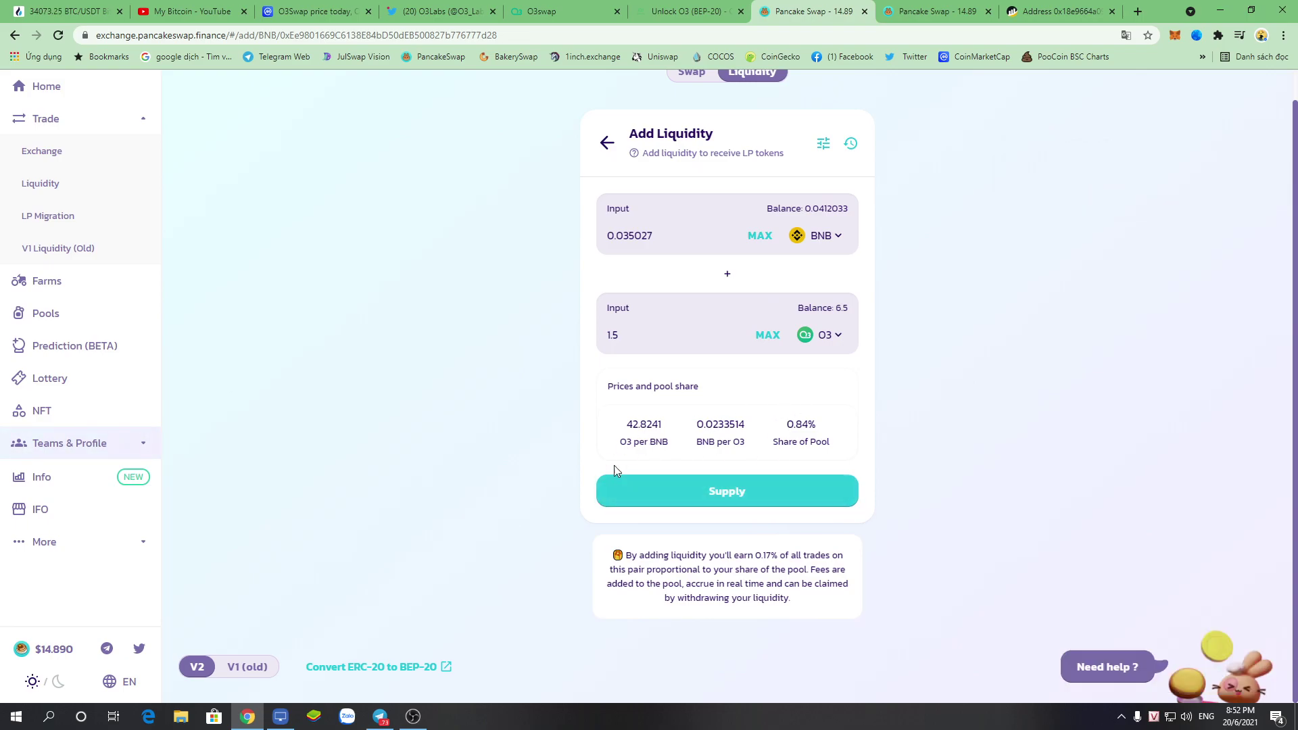
left_click(679, 481)
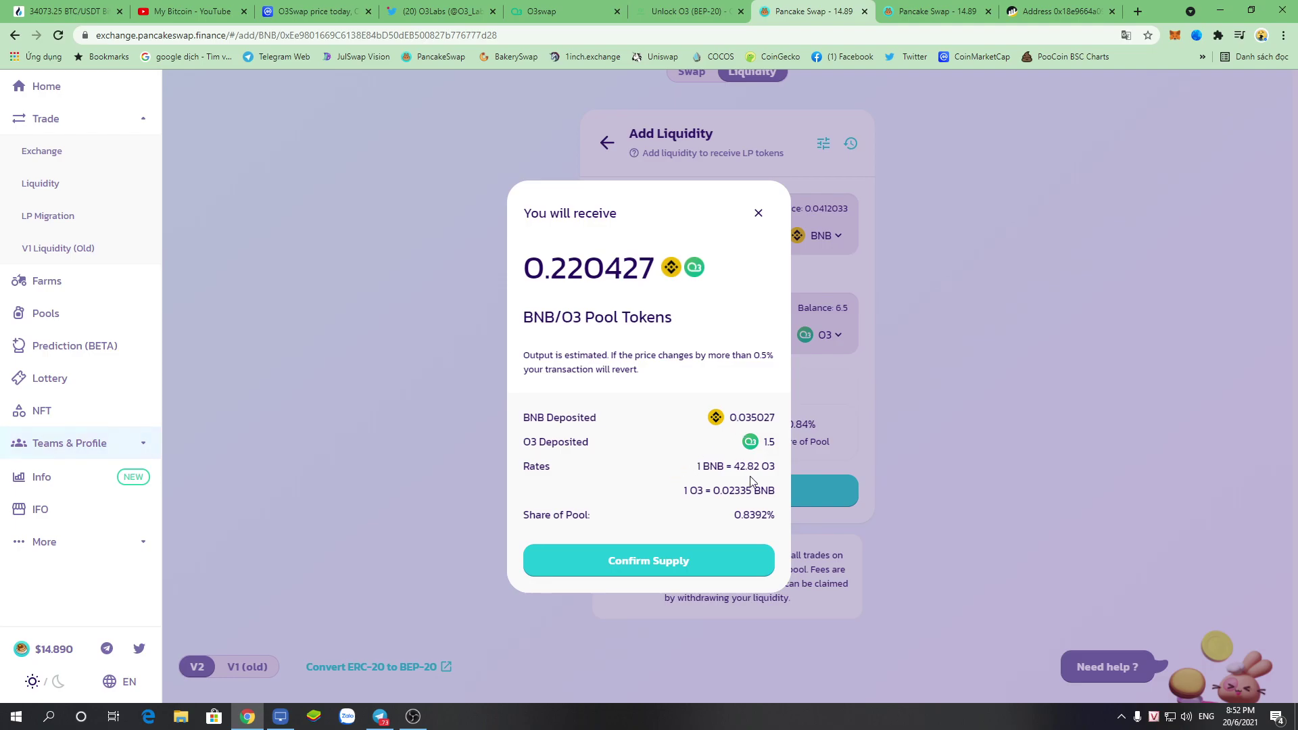
left_click(674, 566)
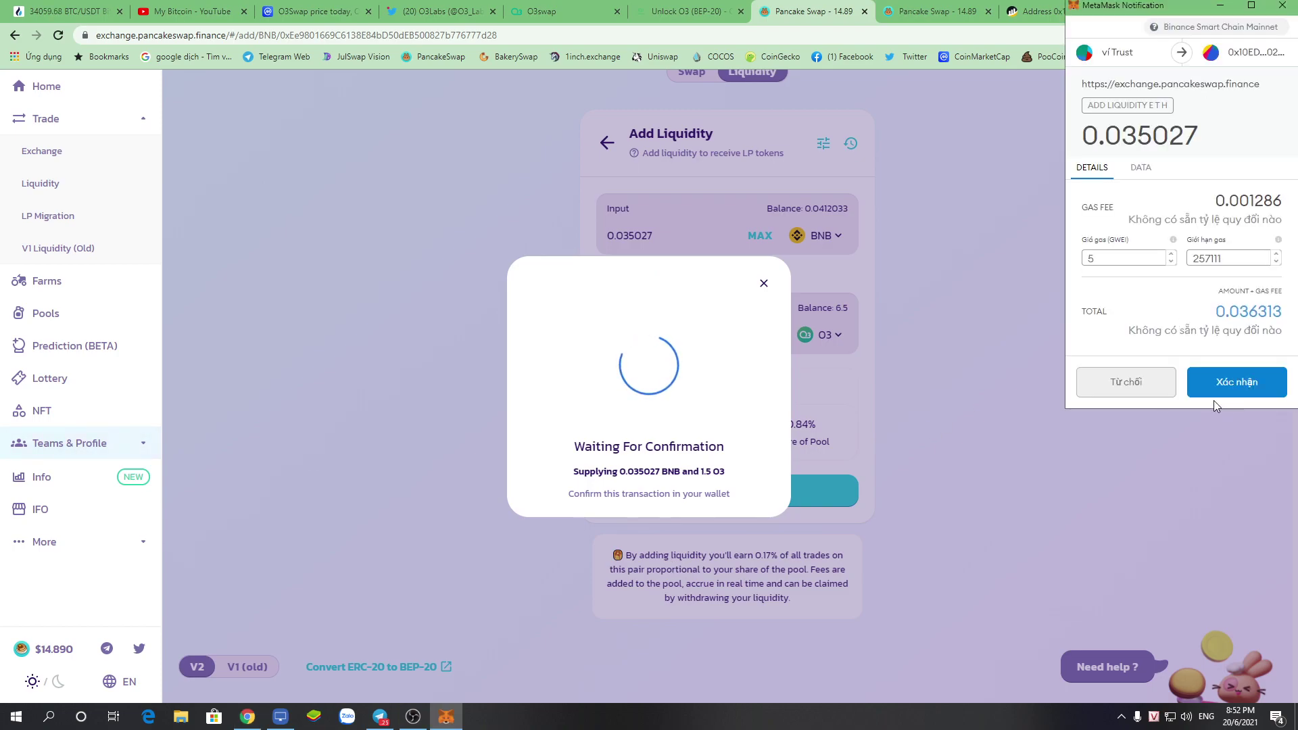
left_click(1216, 401)
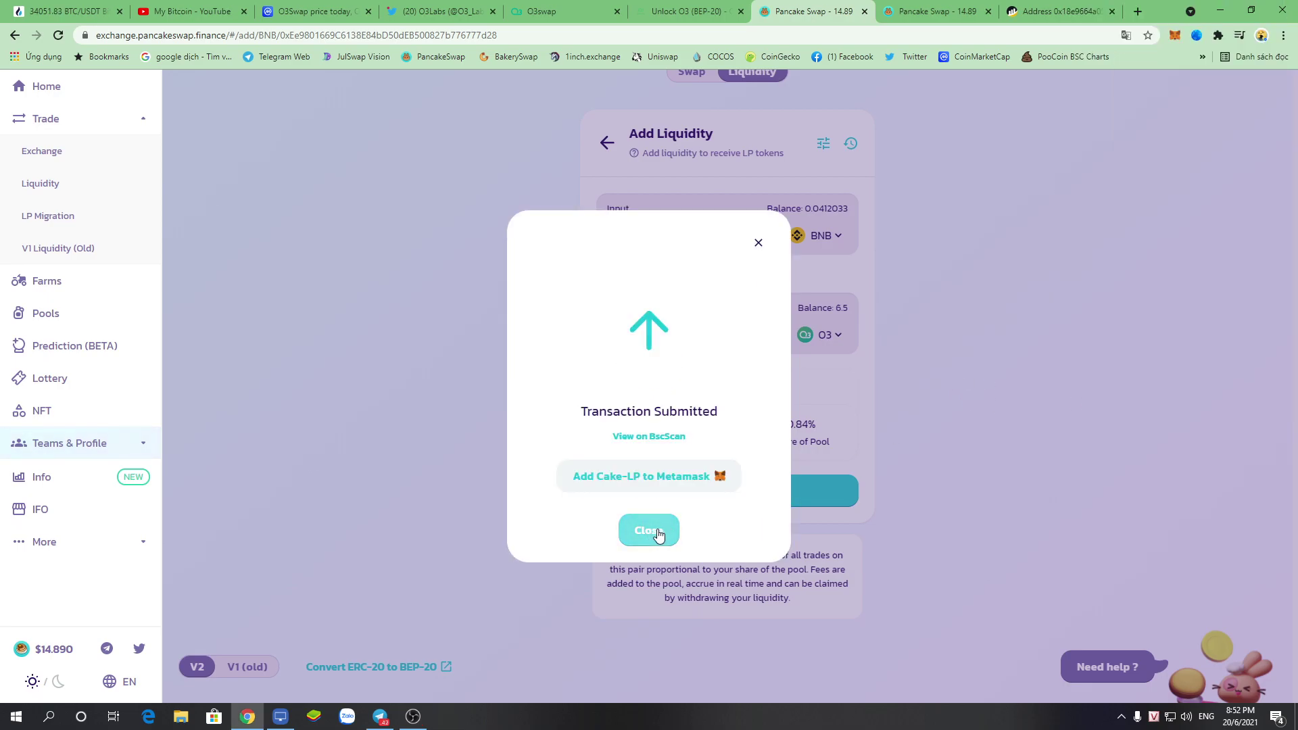
left_click(659, 534)
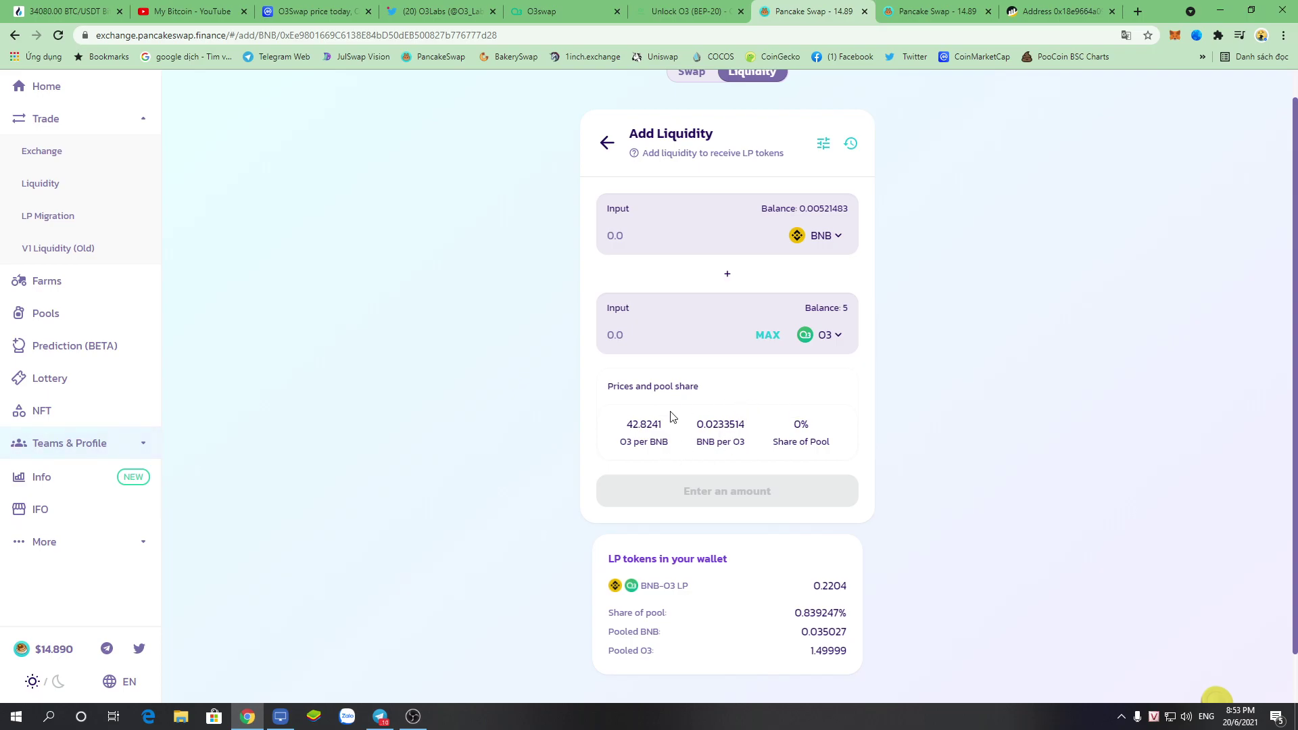
- Check the BNB/O3 pool prices and share, and review the Unlock O3 section of the O3 Swap vault
left_click_drag(623, 433, 853, 445)
left_click(909, 434)
left_click(580, 8)
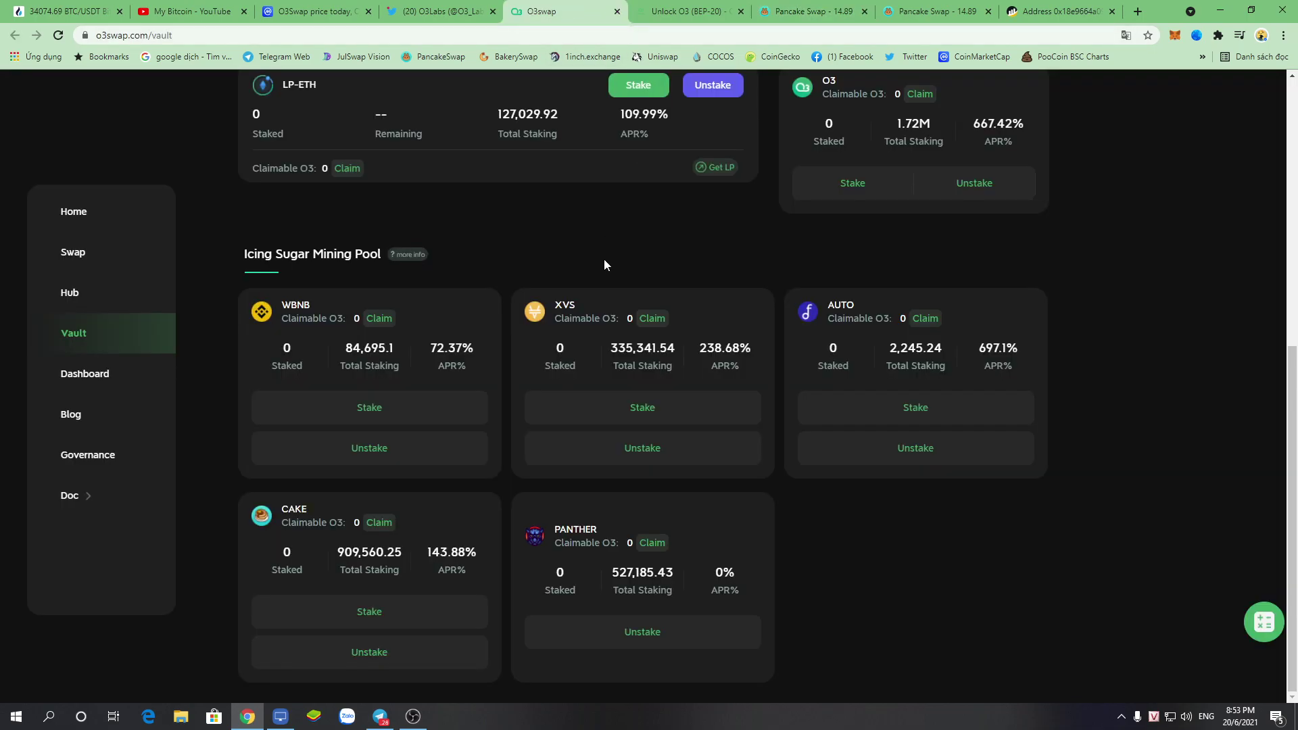
scroll(655, 291, "up", 5)
scroll(676, 338, "up", 2)
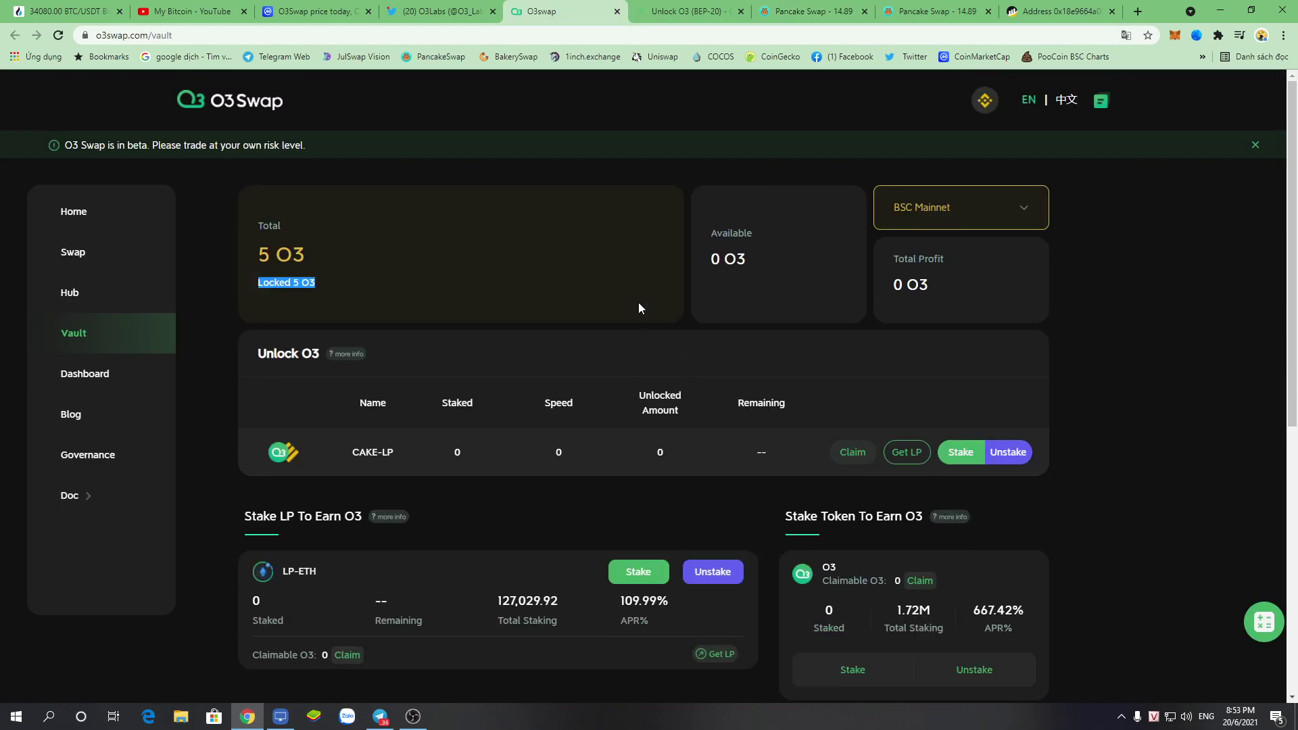
left_click_drag(260, 353, 754, 382)
left_click(467, 367)
left_click_drag(359, 361, 264, 356)
left_click(735, 359)
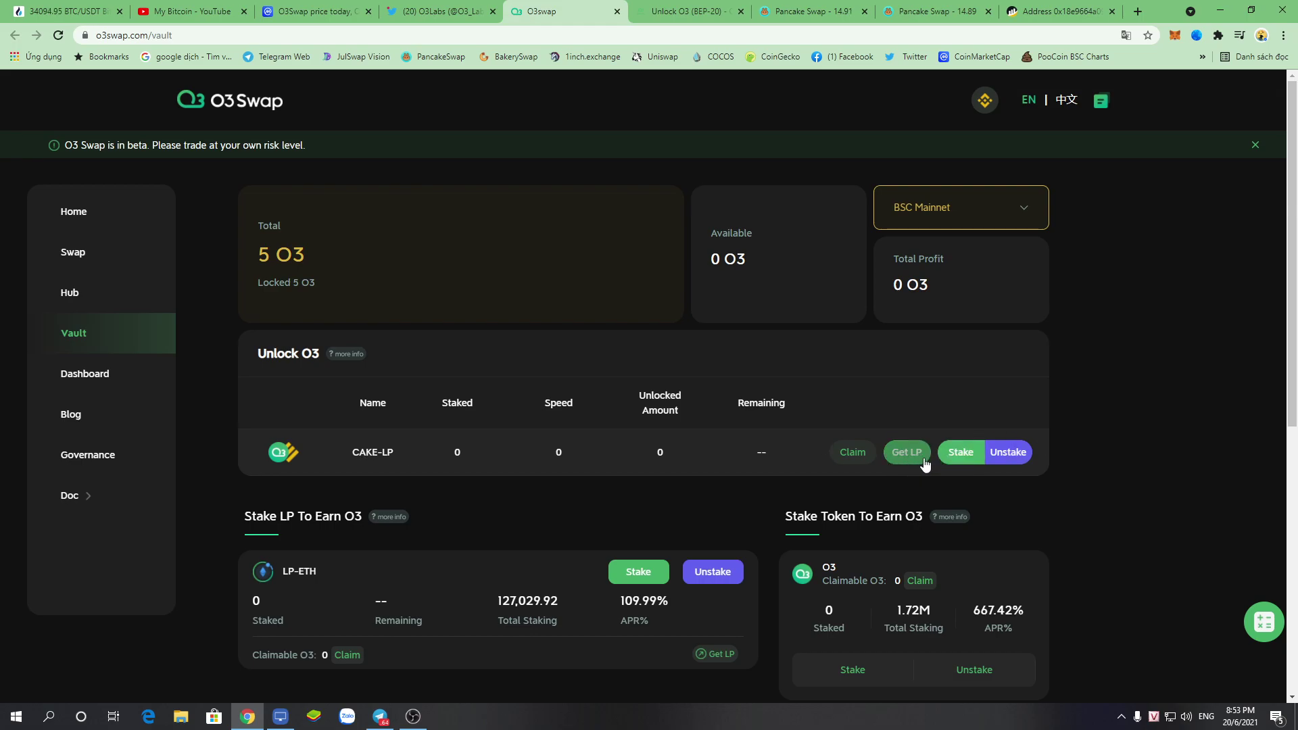
- Try to stake the maximum CAKE-LP amount under Unlock O3, and close the staking dialog
left_click(970, 460)
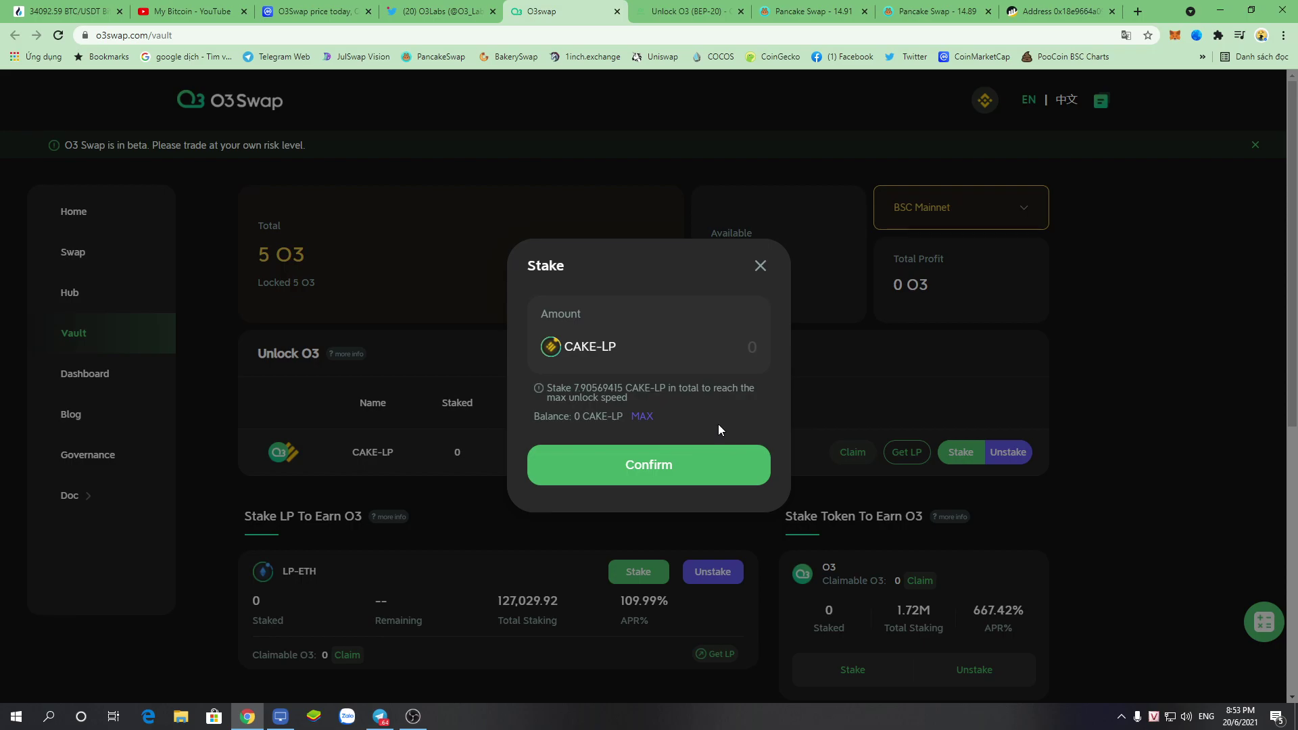
left_click(642, 422)
double_click(641, 417)
left_click(759, 265)
- Check which token pair the Unlock O3 section's LP link opens on PancakeSwap, and review the vault's CAKE-LP staking dialog
left_click(906, 451)
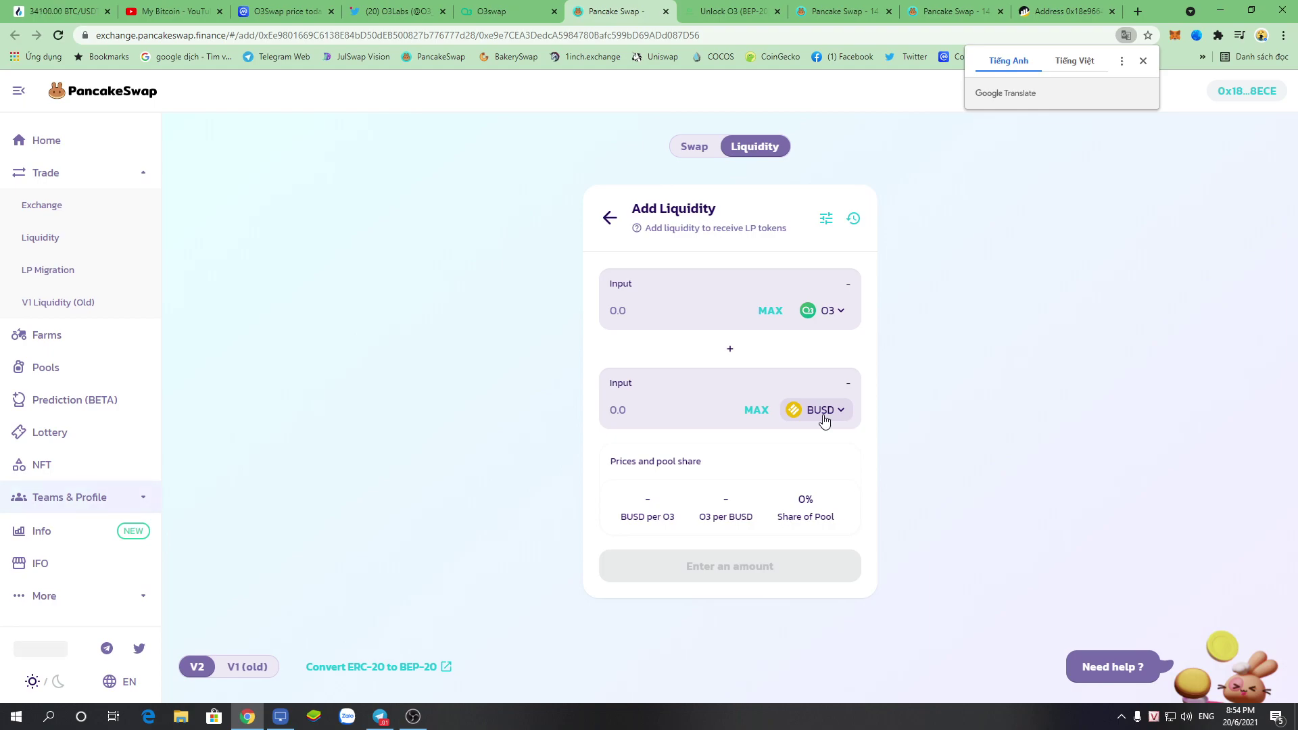
left_click(501, 11)
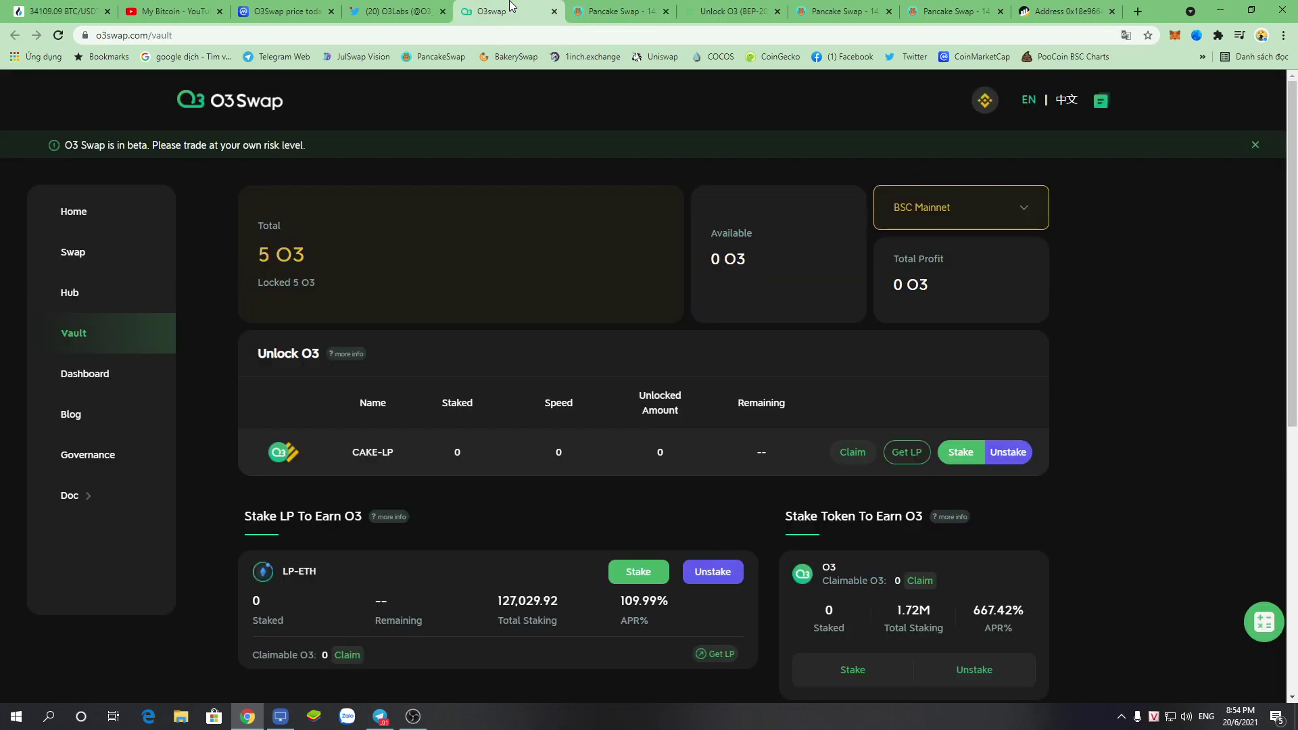
left_click(959, 453)
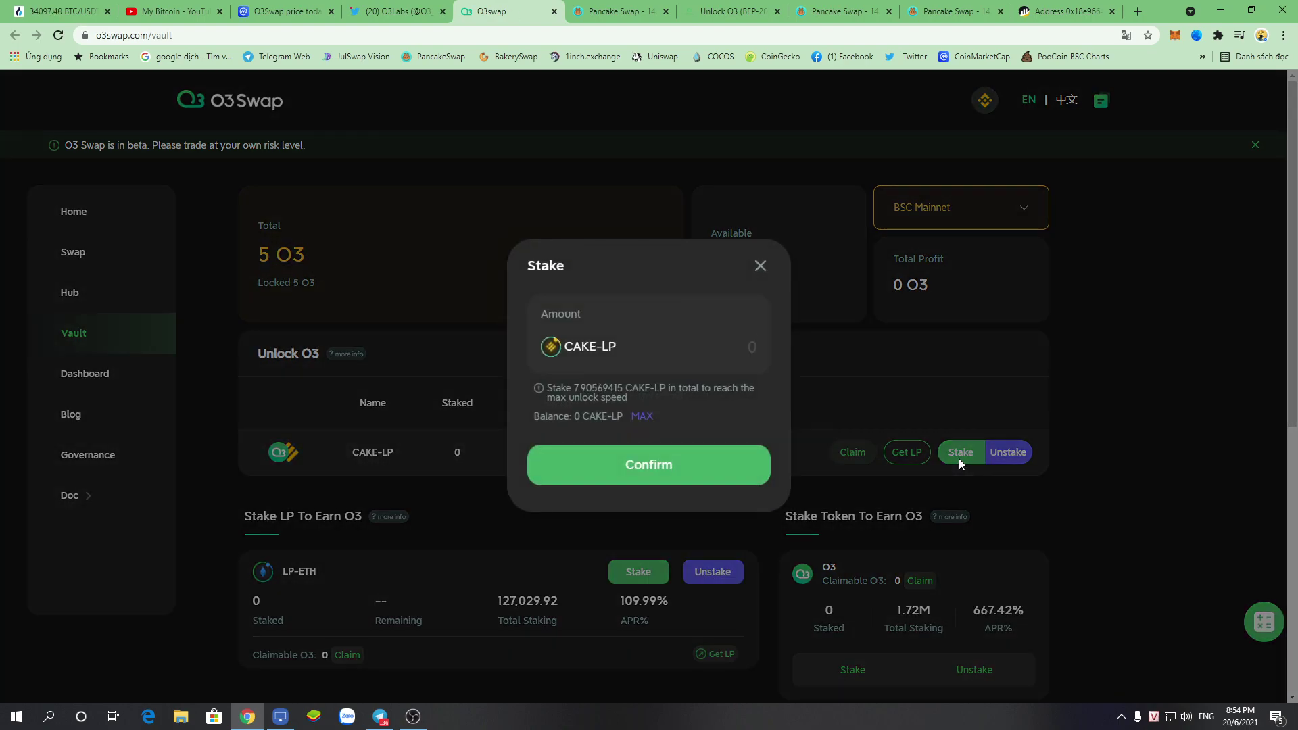
left_click(879, 385)
- Reload the O3 Swap vault page, try to stake the maximum CAKE-LP amount under Unlock O3, and close the dialog
right_click(882, 383)
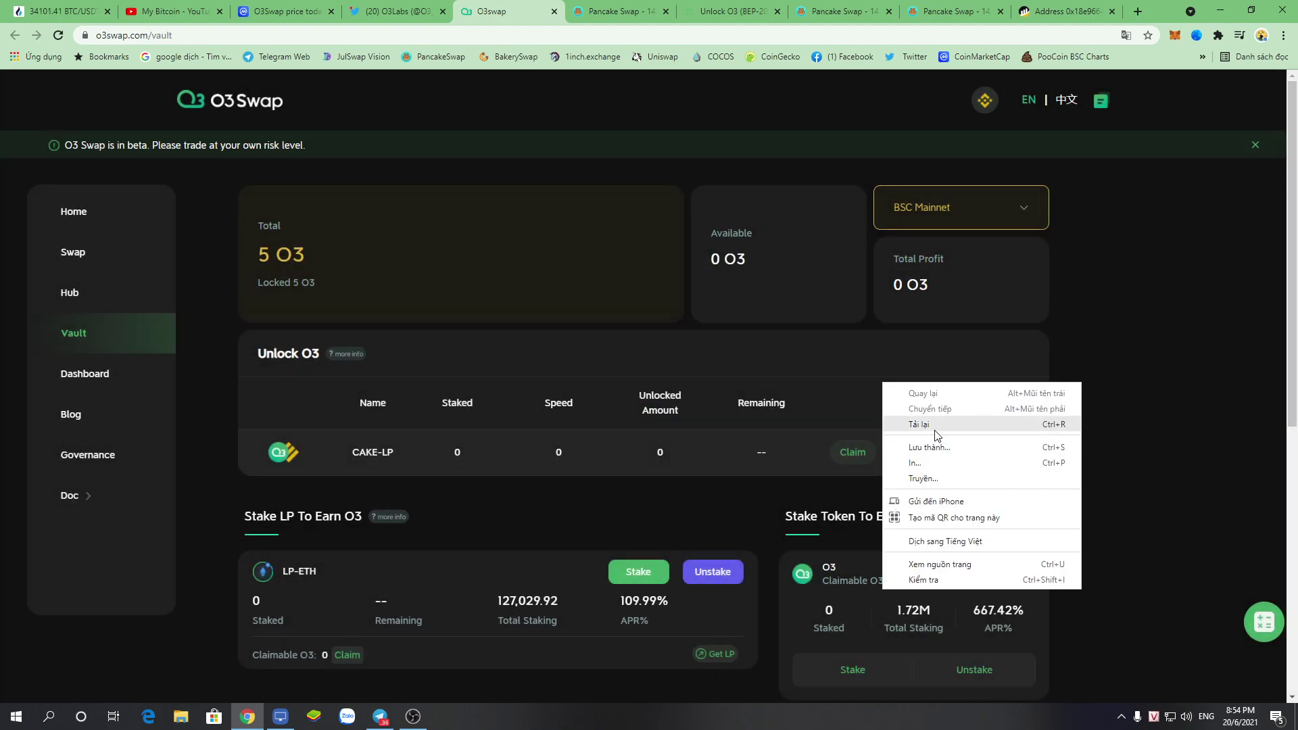
left_click(936, 425)
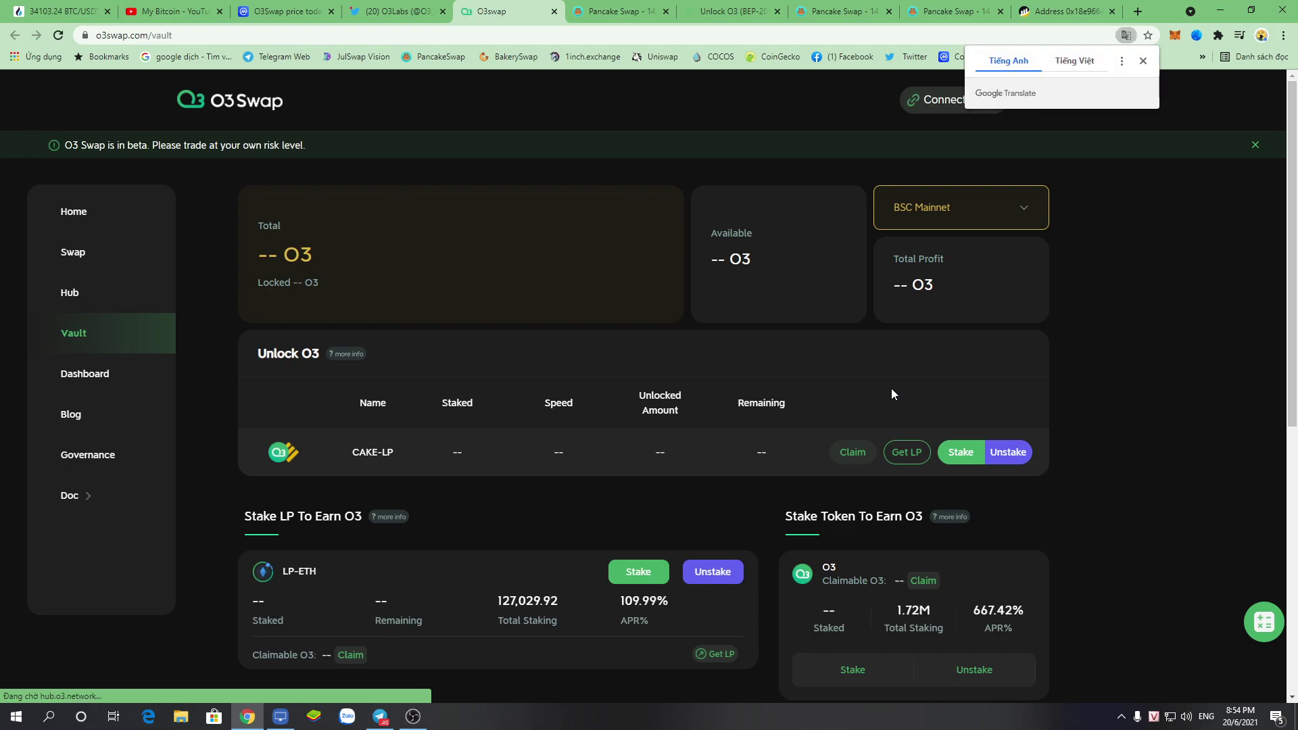
left_click(1011, 334)
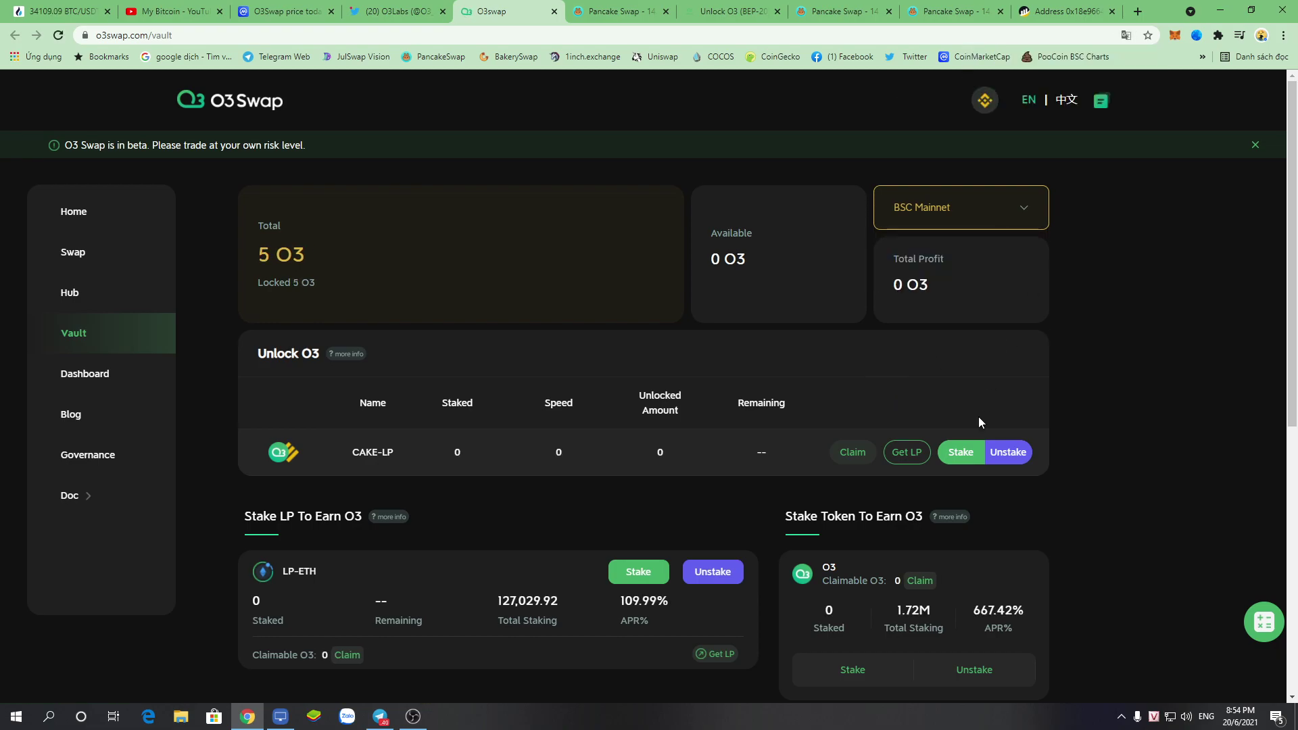
left_click(951, 452)
left_click(642, 416)
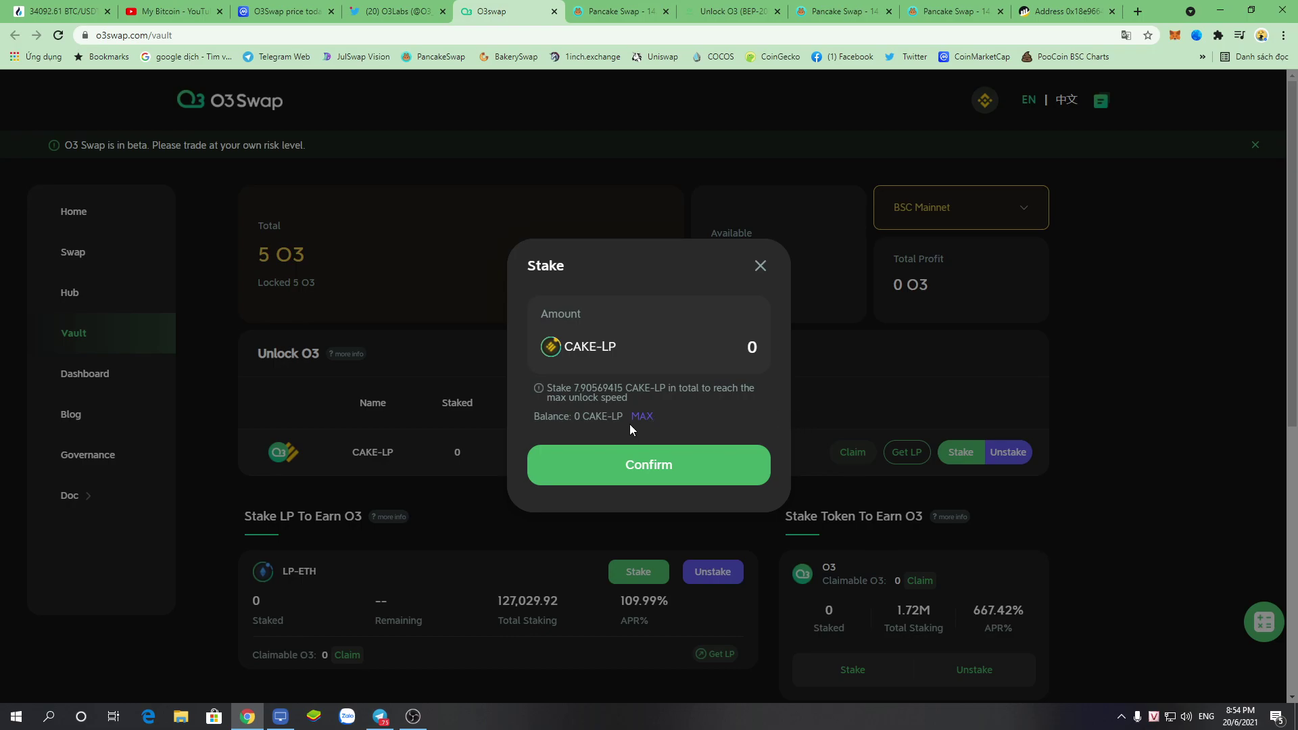
left_click(760, 267)
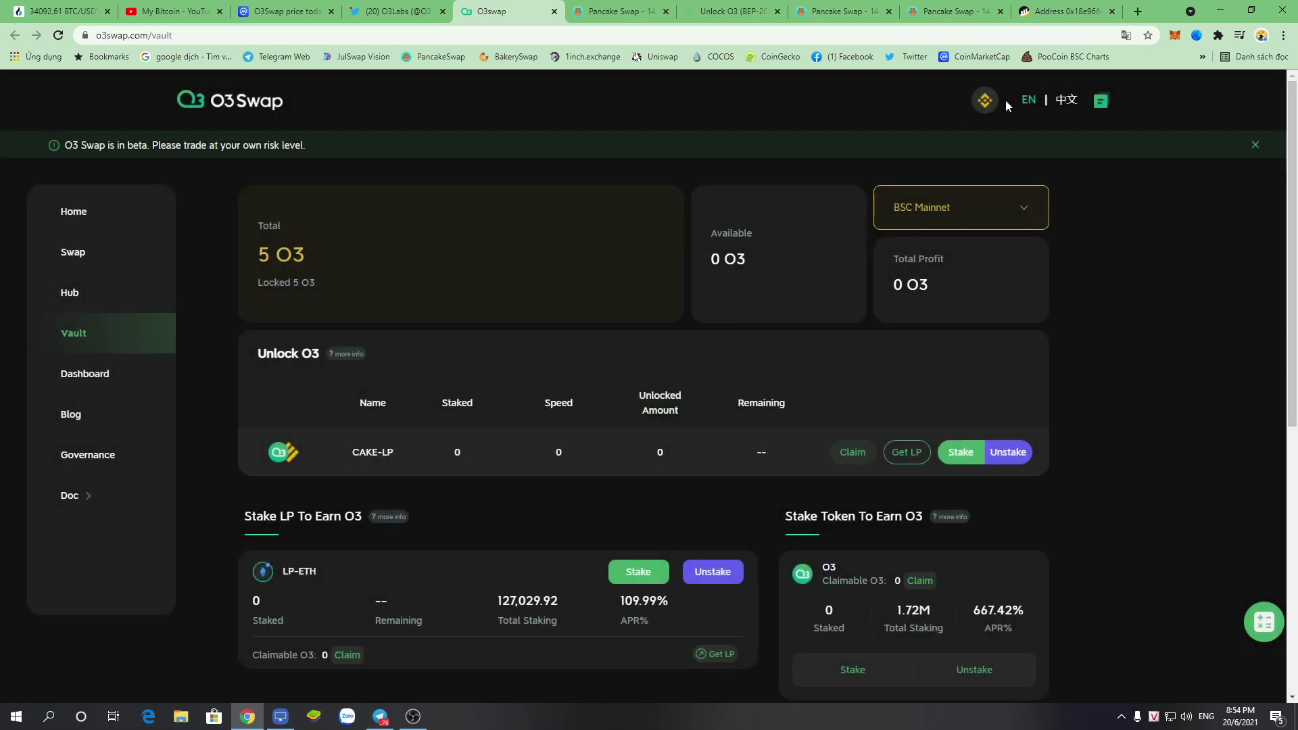
- Open the BNB/O3 position in PancakeSwap's liquidity list for removal
left_click(858, 12)
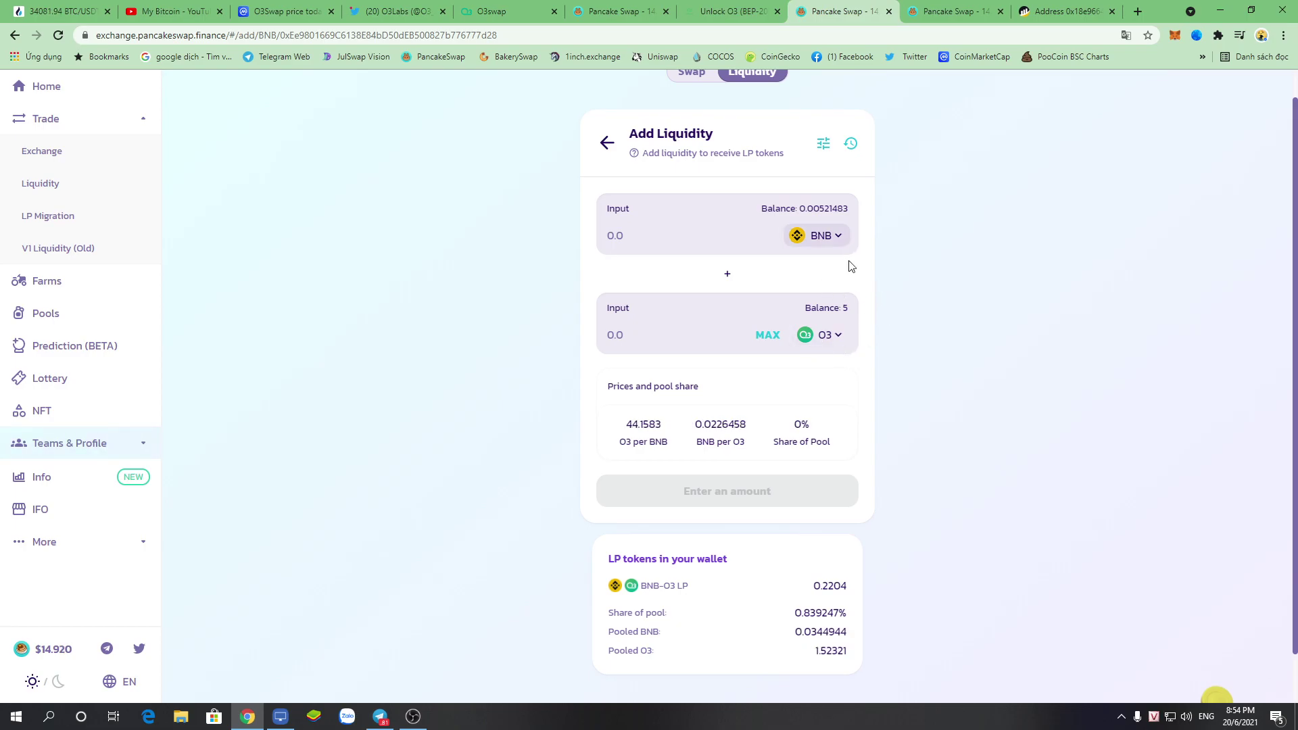
scroll(805, 514, "down", 1)
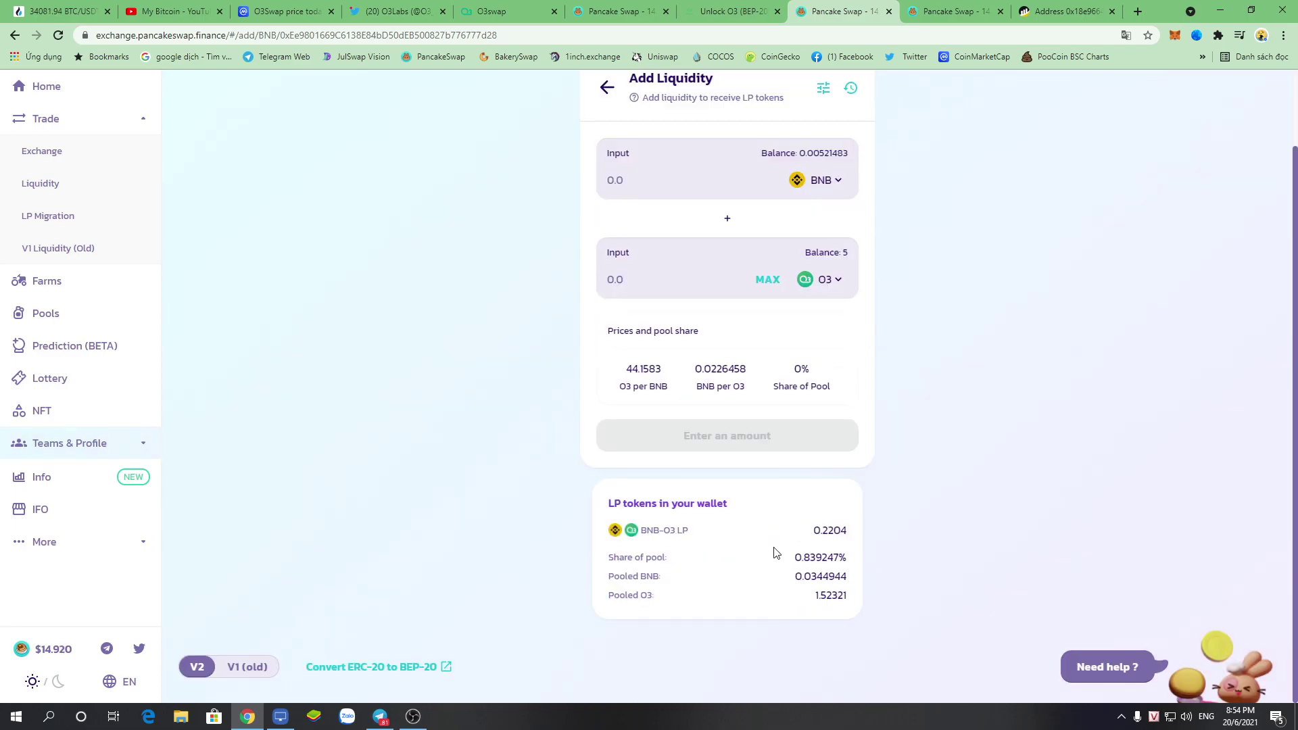
scroll(769, 461, "up", 2)
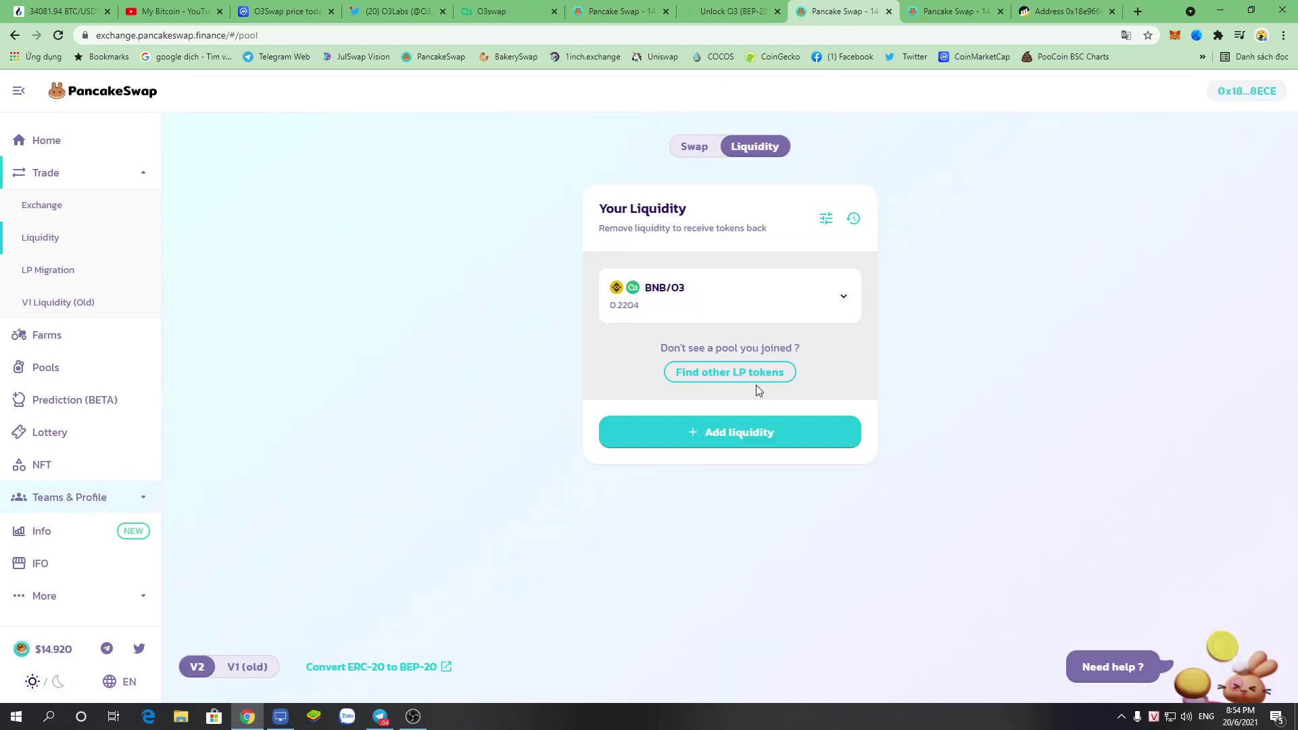
left_click(826, 296)
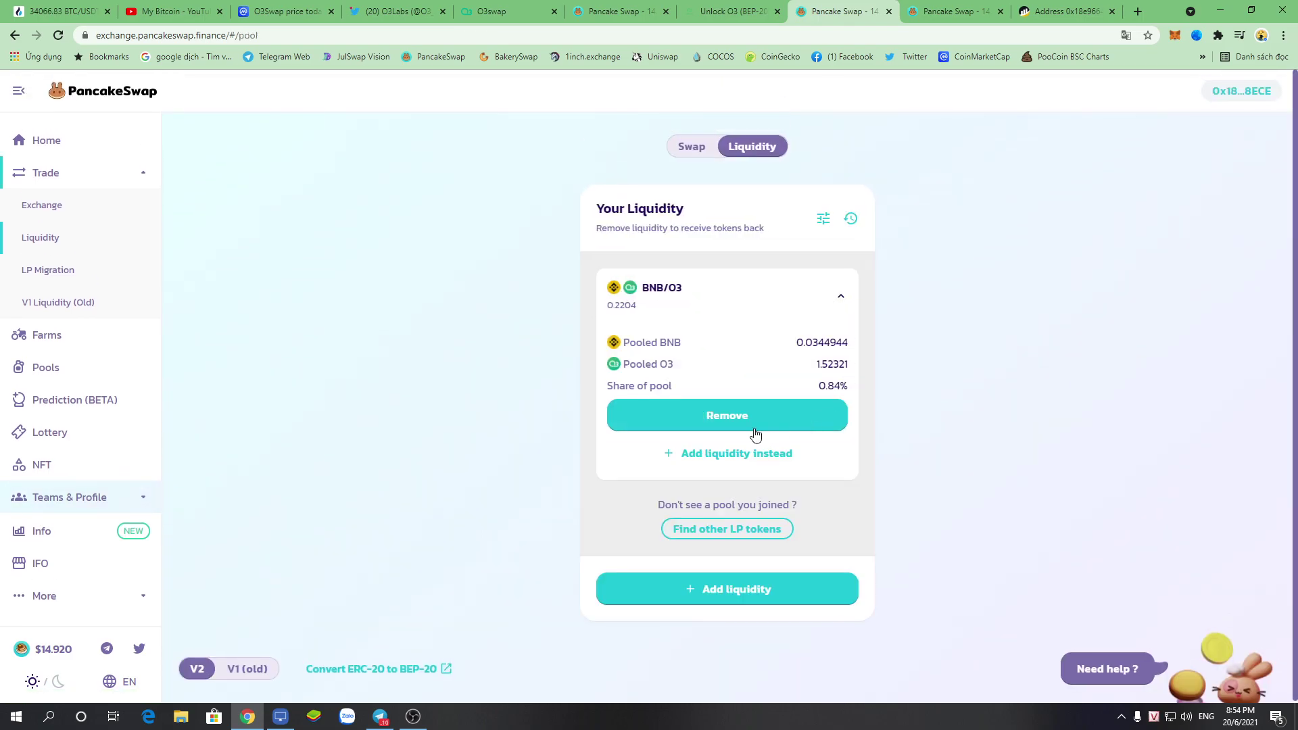
left_click(711, 419)
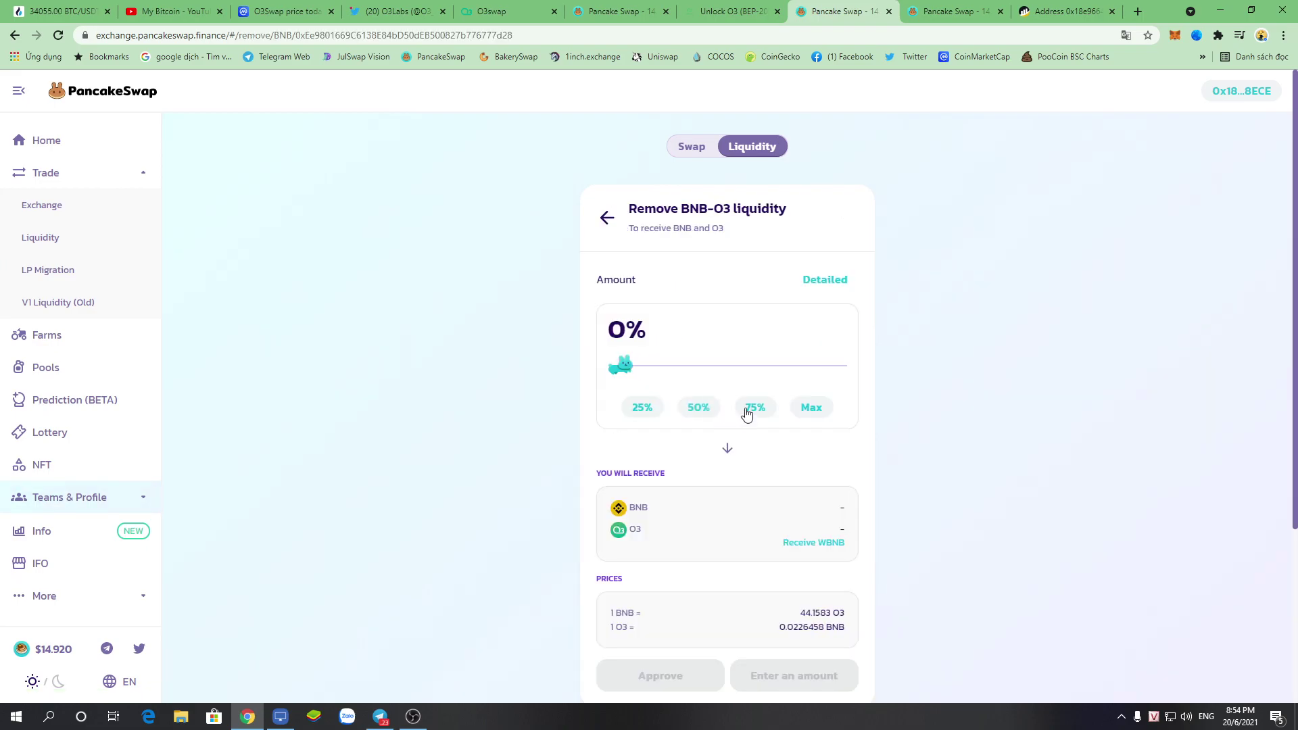
- Set the BNB-O3 liquidity removal amount to 100% and approve it by signing the request in MetaMask
left_click(810, 408)
scroll(899, 392, "down", 4)
left_click(659, 440)
scroll(843, 429, "up", 3)
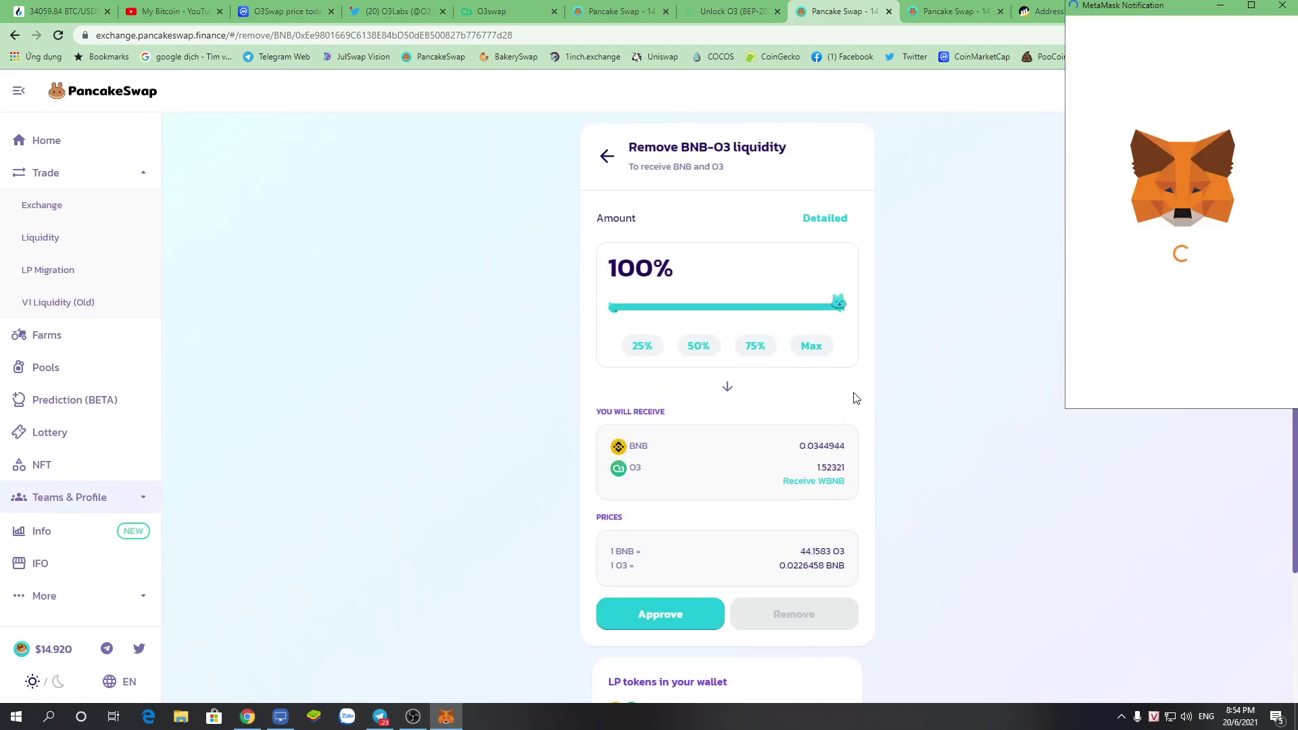
left_click(1232, 397)
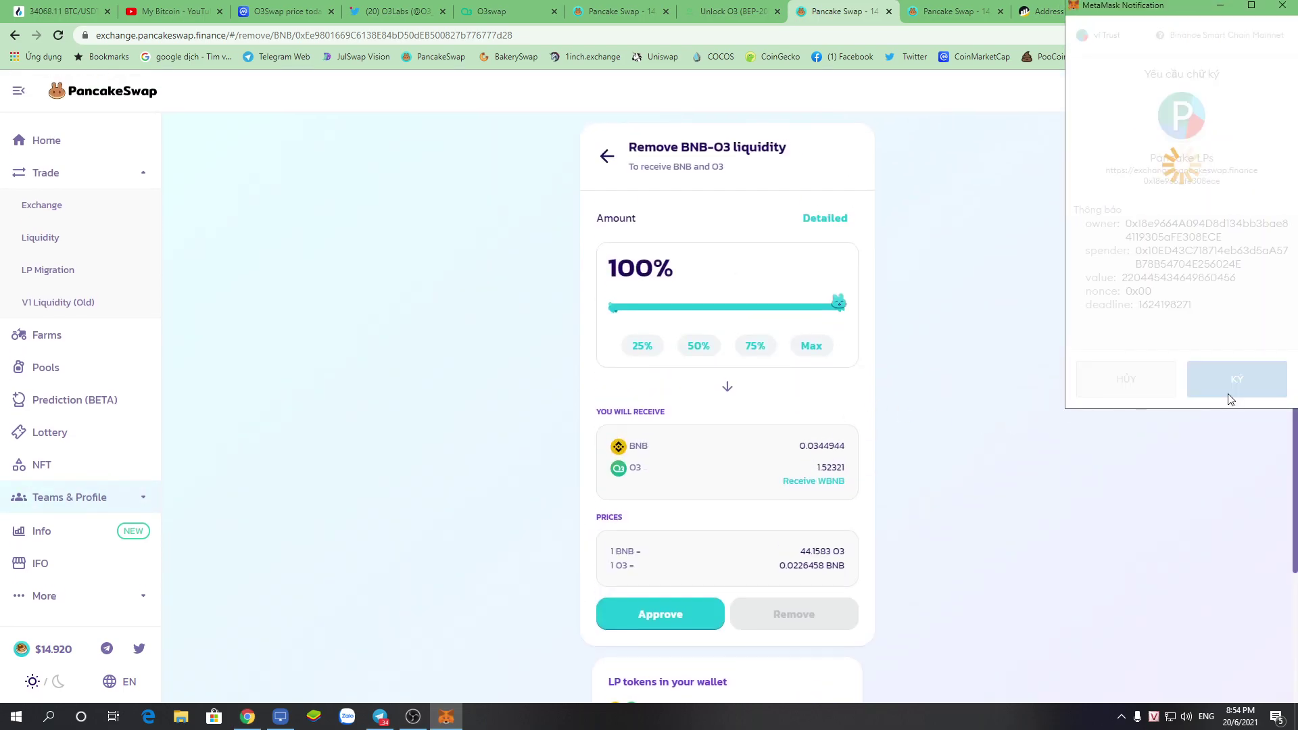
- Remove the entire BNB-O3 liquidity, confirming the transaction in MetaMask
scroll(982, 436, "down", 2)
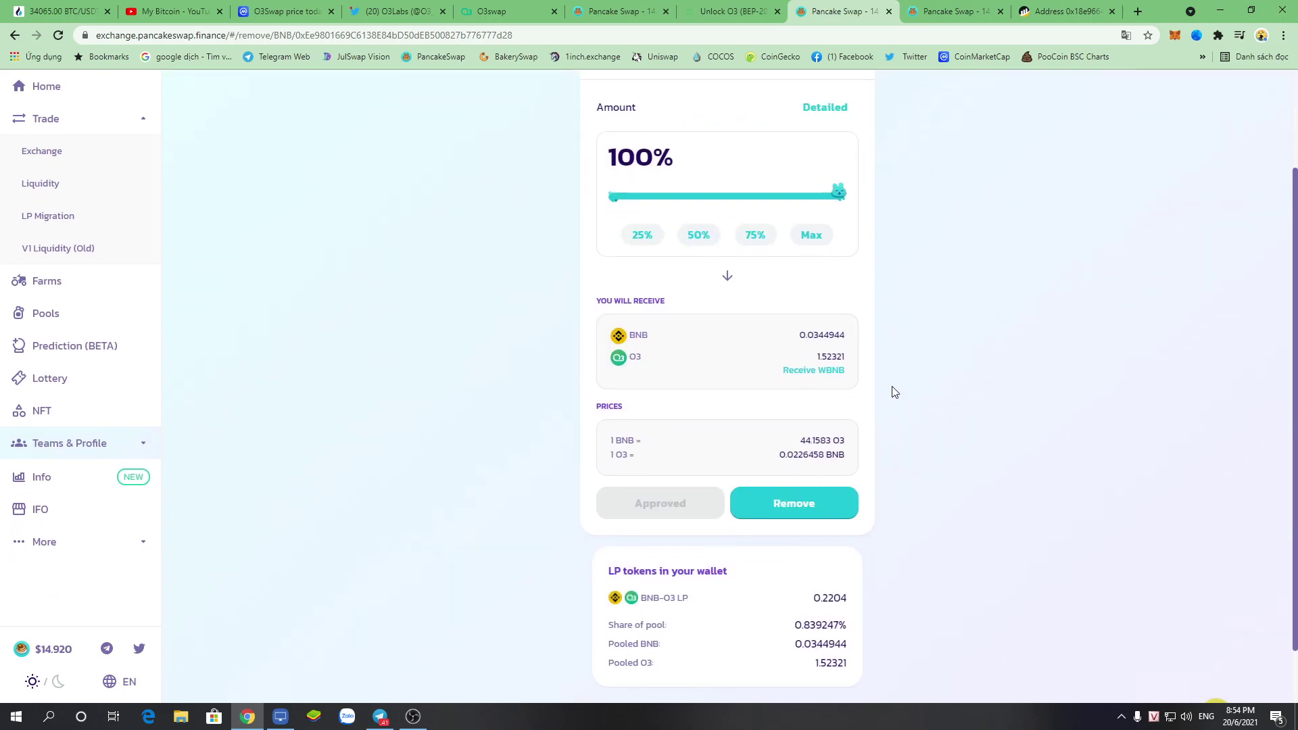
scroll(896, 408, "up", 2)
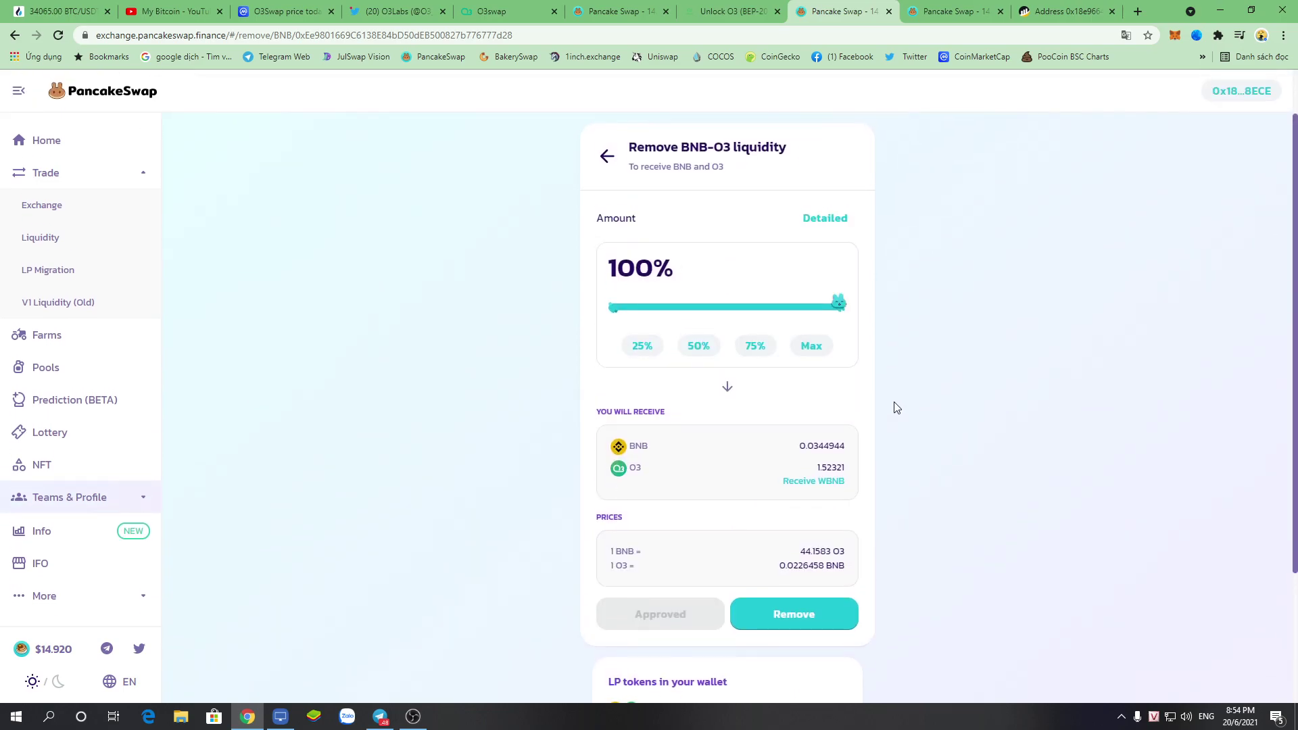
scroll(896, 407, "down", 2)
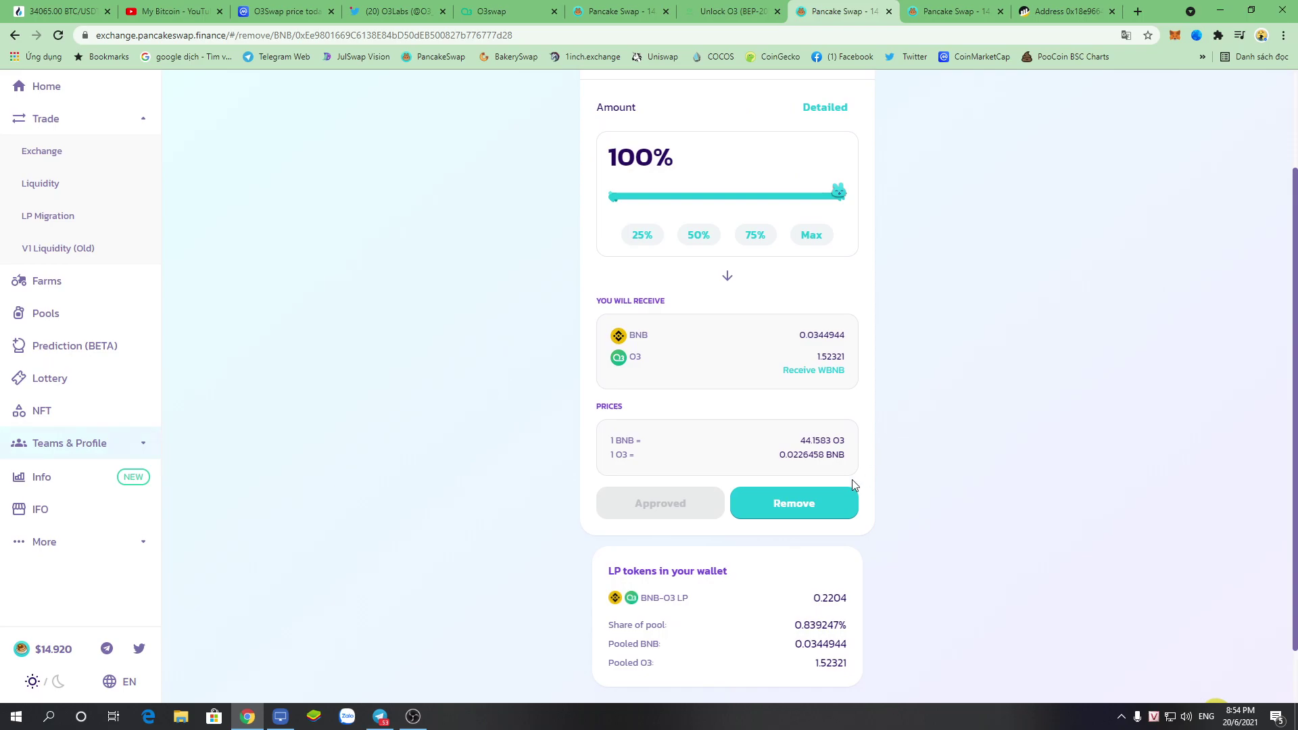
left_click(823, 487)
left_click(644, 531)
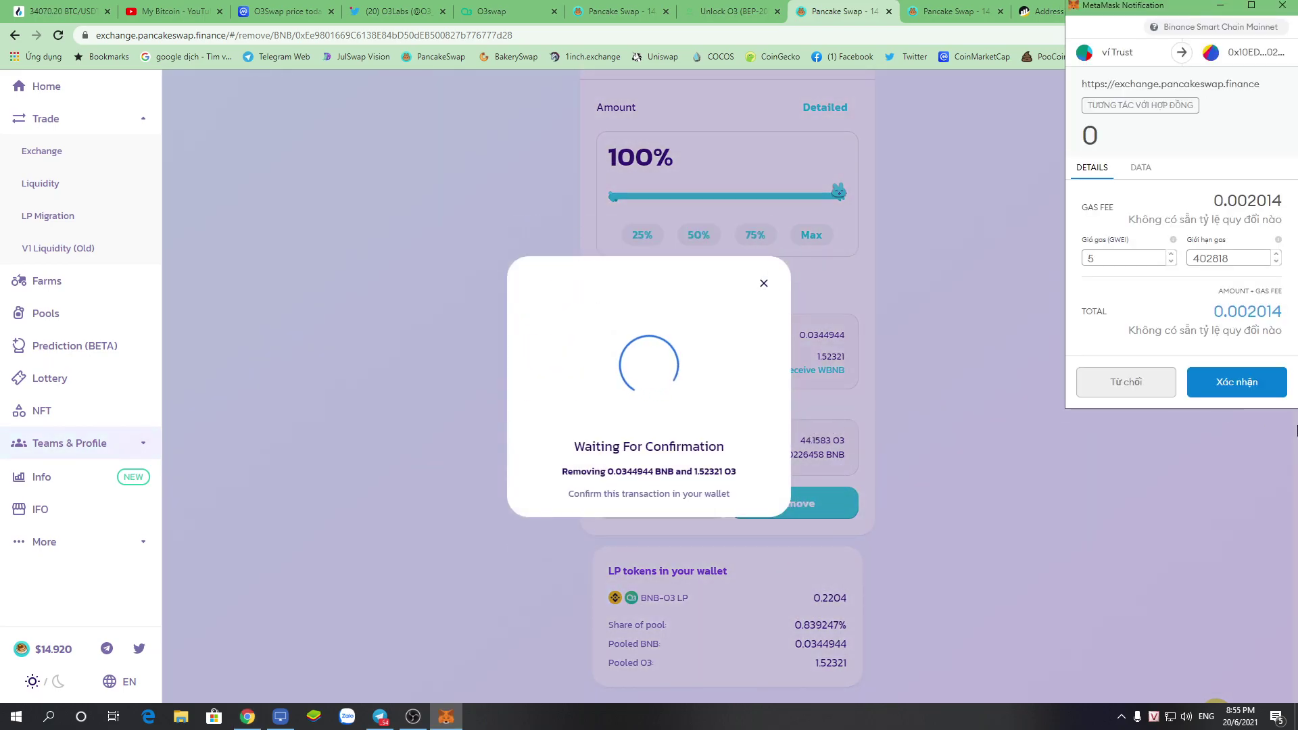
left_click(1232, 396)
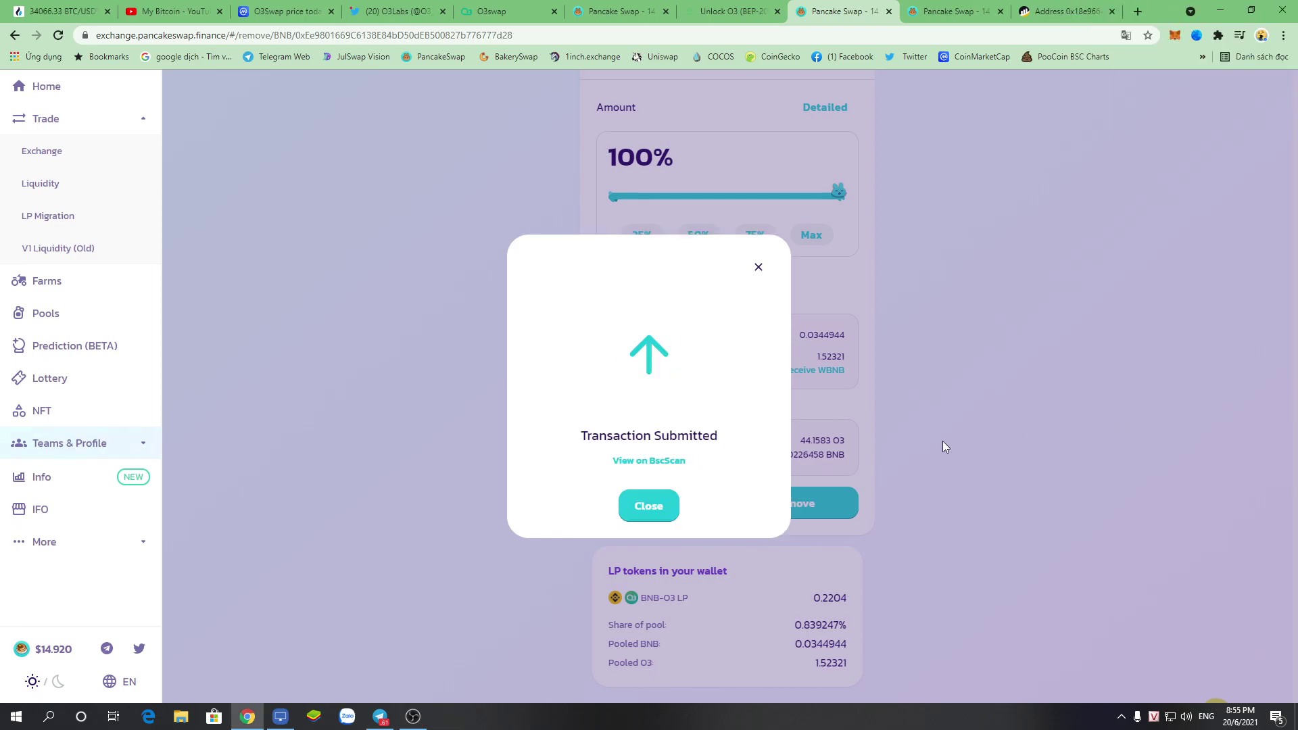
left_click(649, 506)
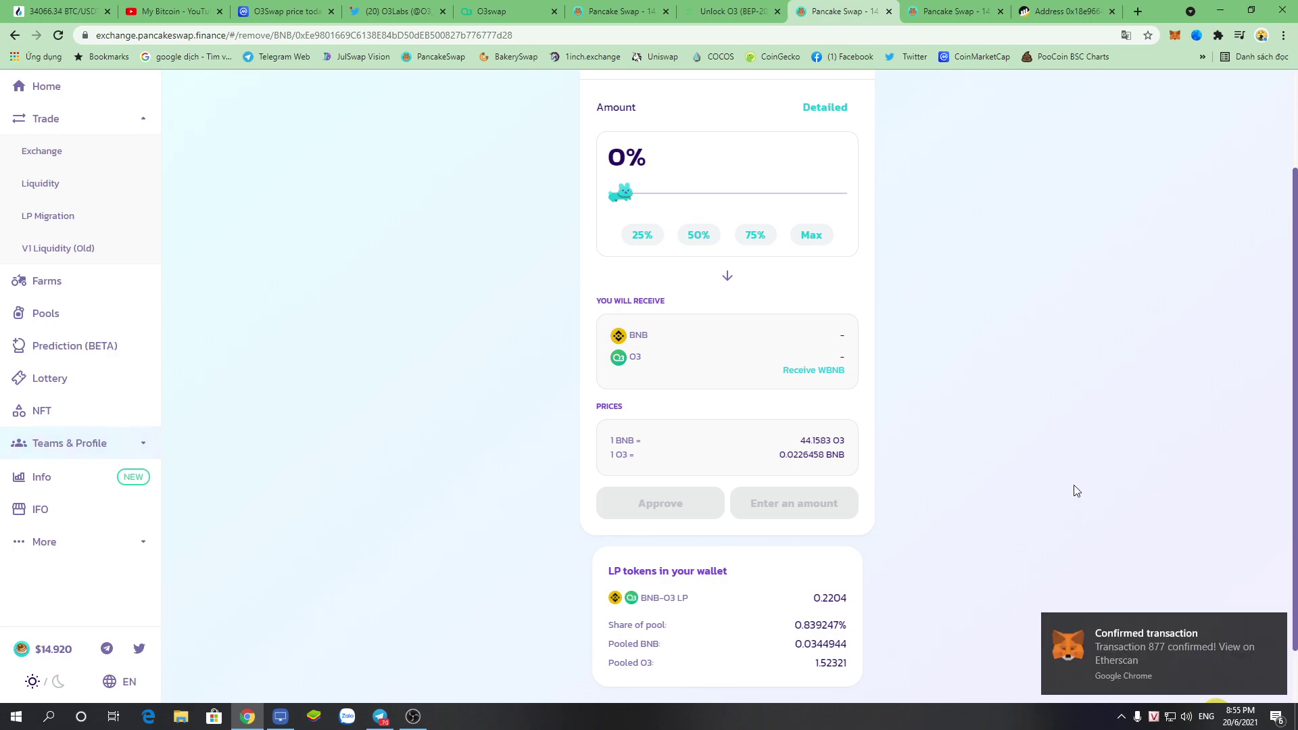
- Open the PancakeSwap token exchange and choose BUSD as the token to receive
scroll(1019, 382, "up", 3)
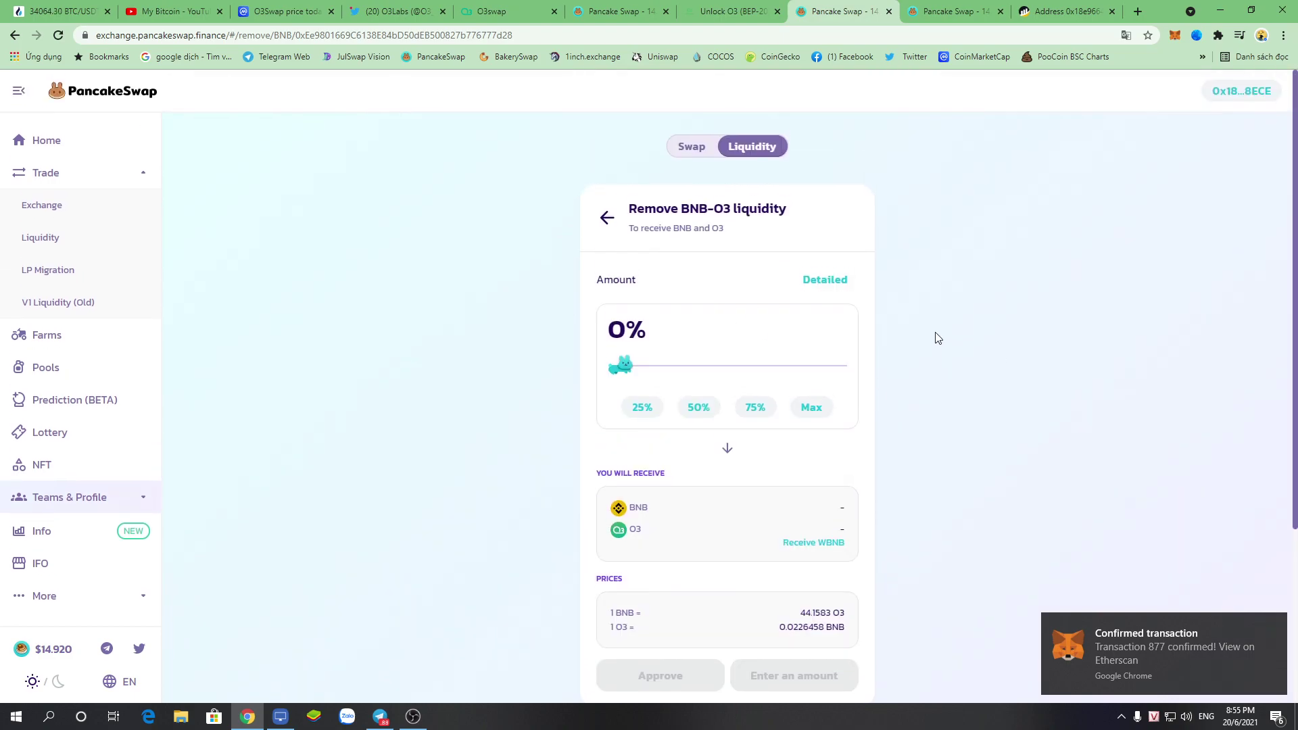
left_click(606, 217)
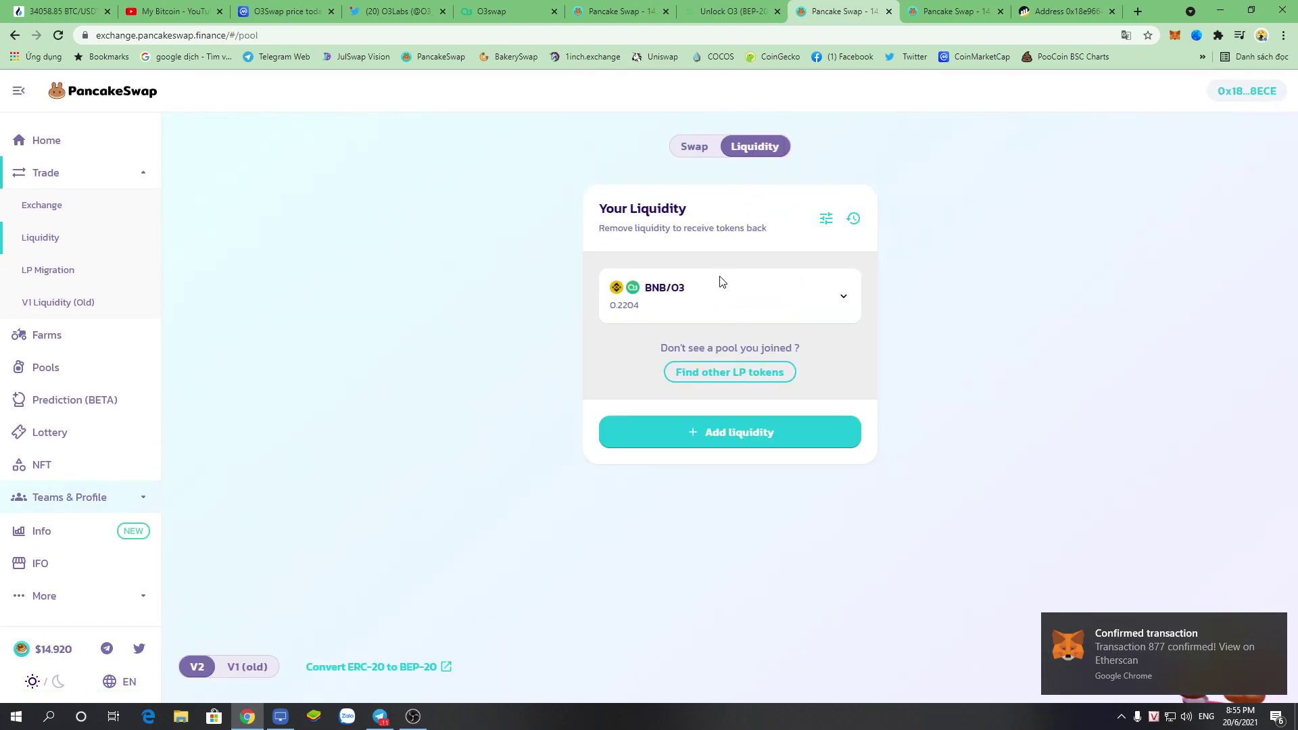
left_click(694, 148)
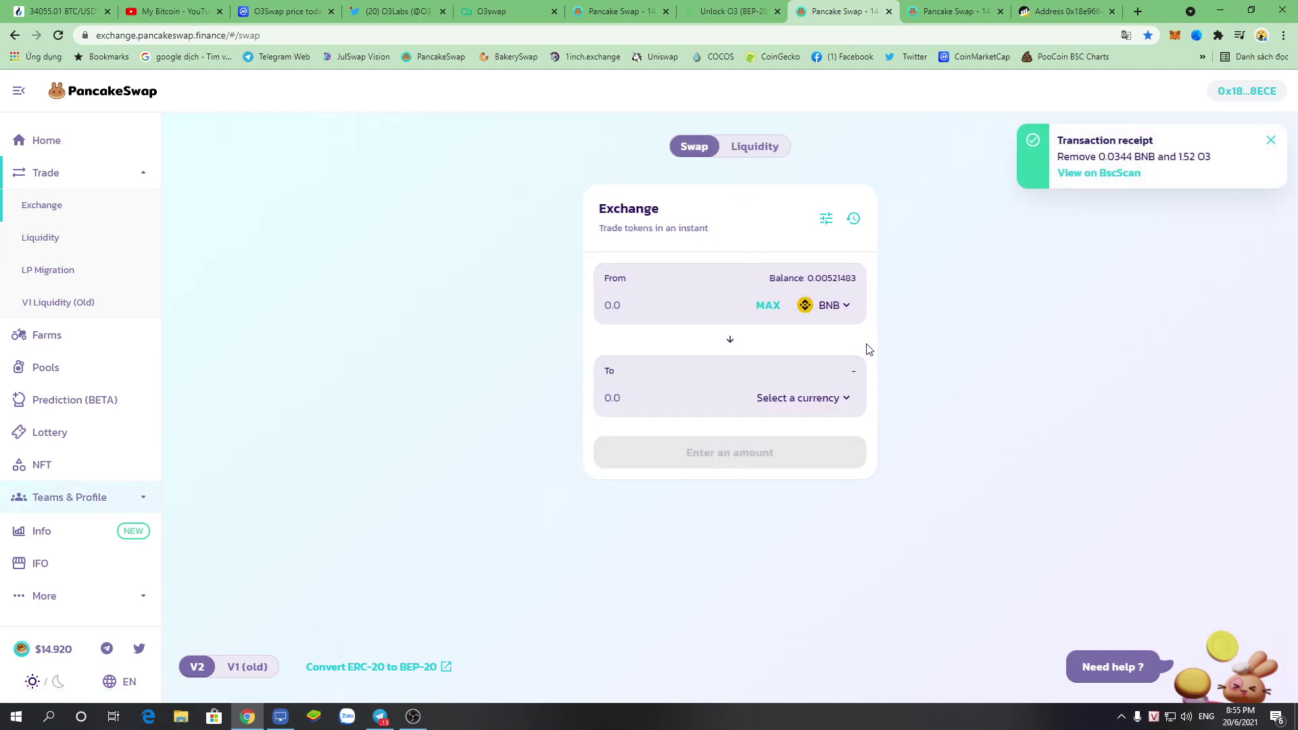
left_click(821, 398)
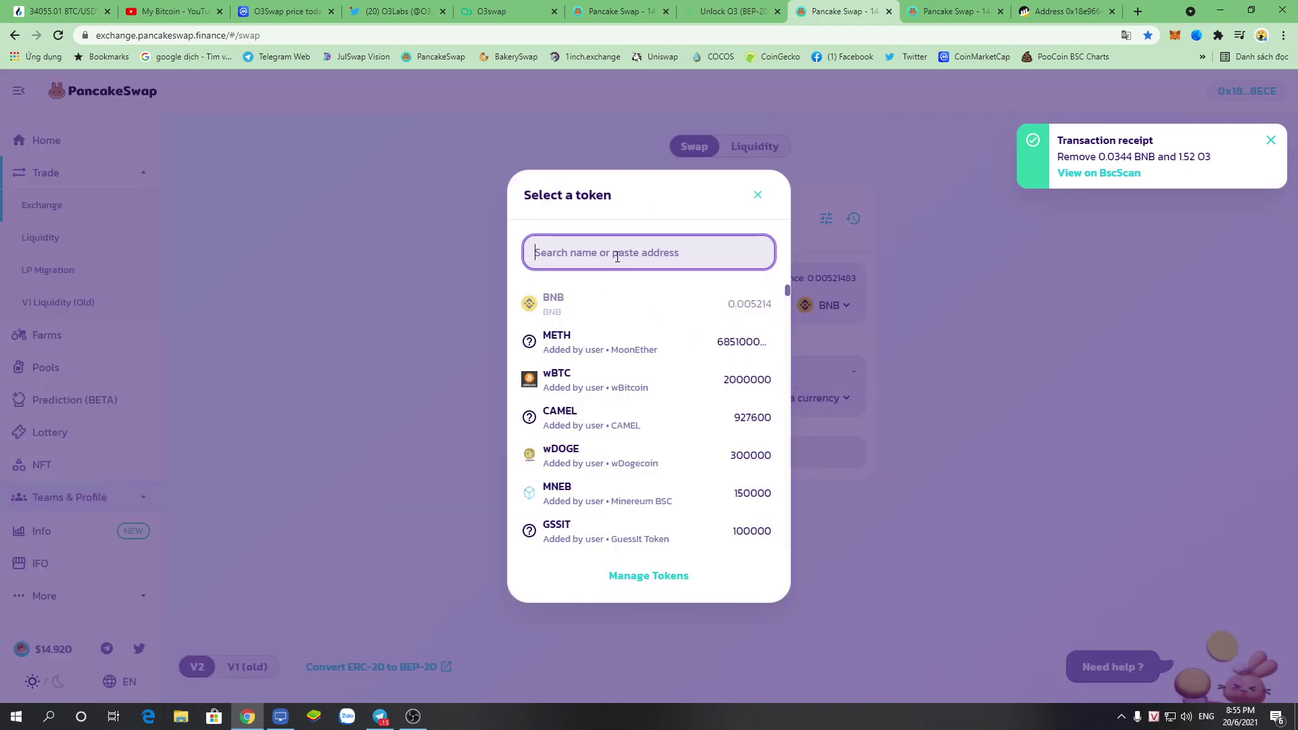
type("BU")
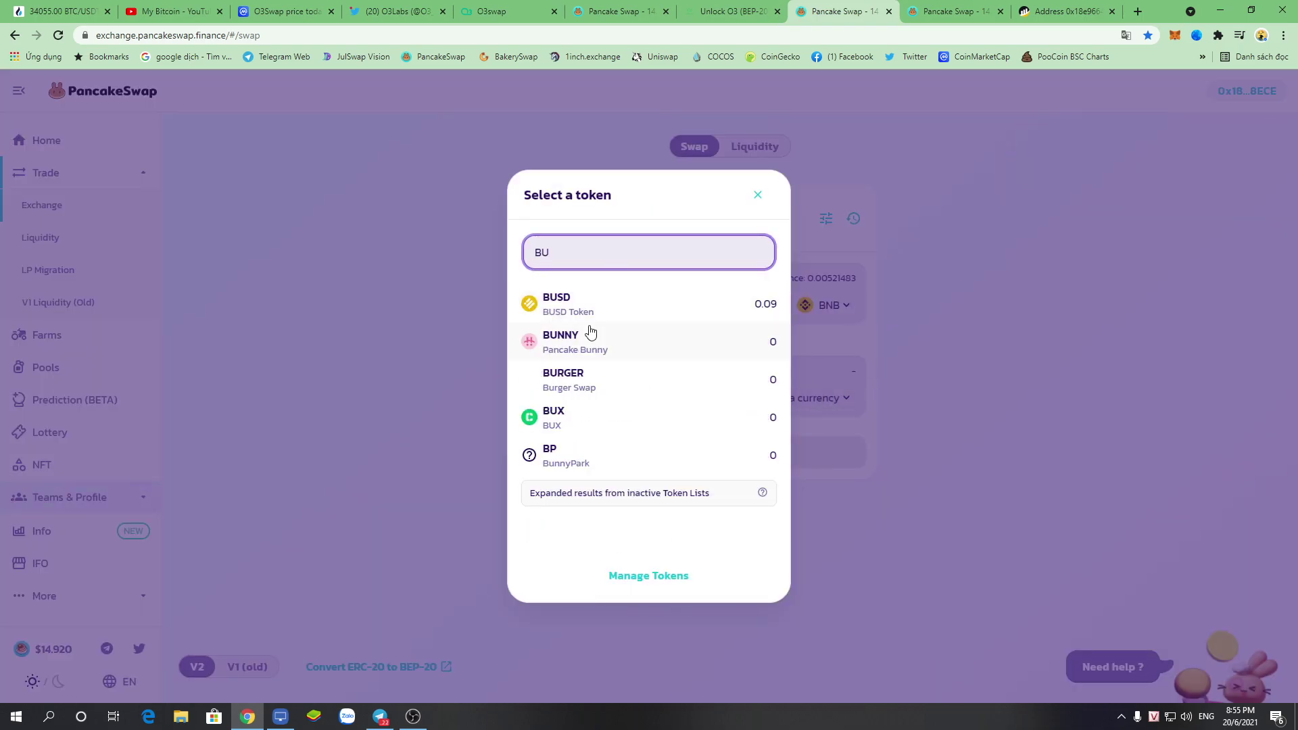
left_click(594, 311)
left_click(766, 304)
left_click(824, 397)
left_click(978, 332)
left_click(821, 304)
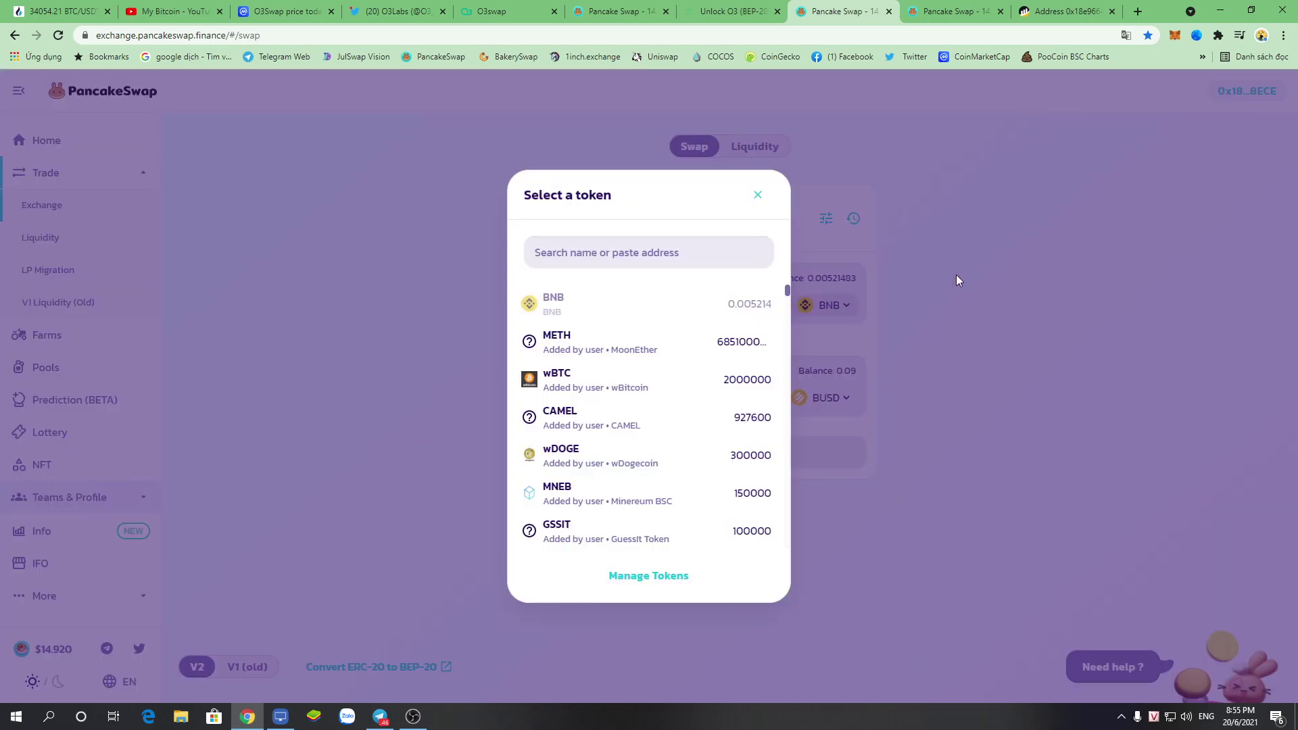
left_click(956, 274)
left_click(827, 304)
left_click(649, 261)
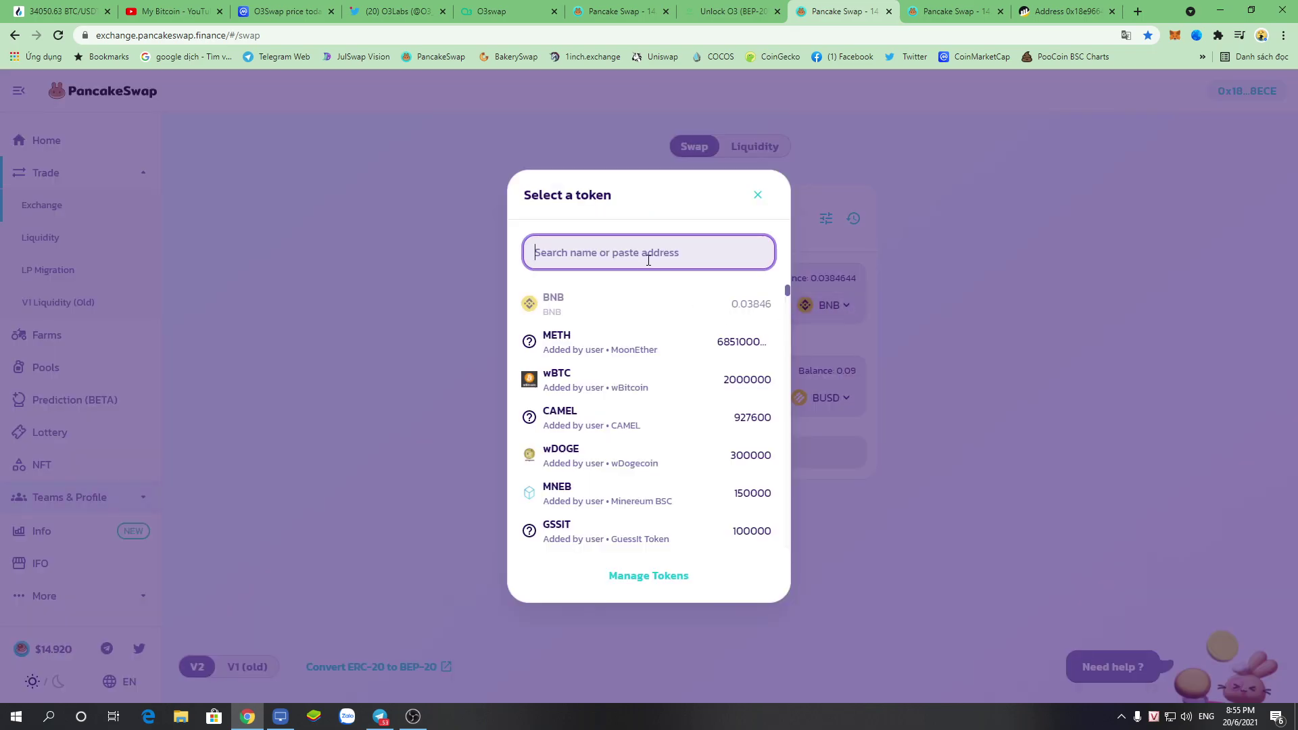
type("03")
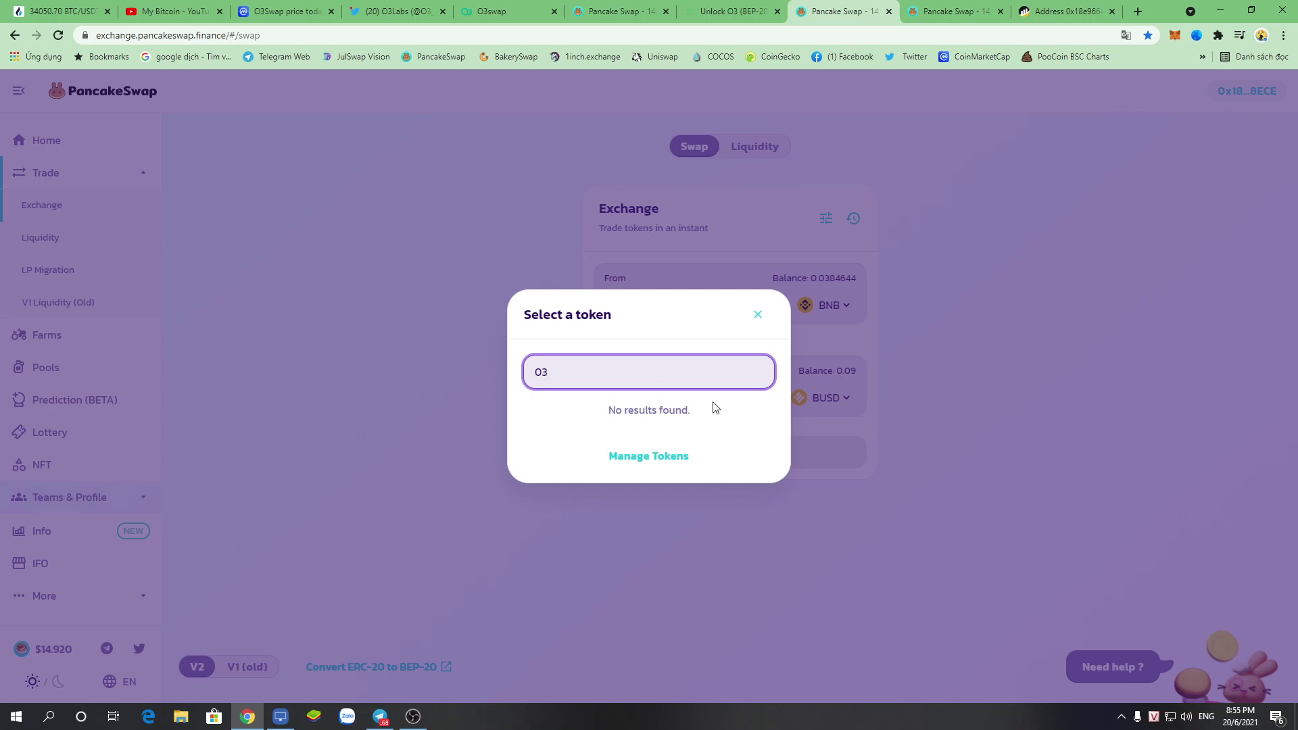
left_click(910, 355)
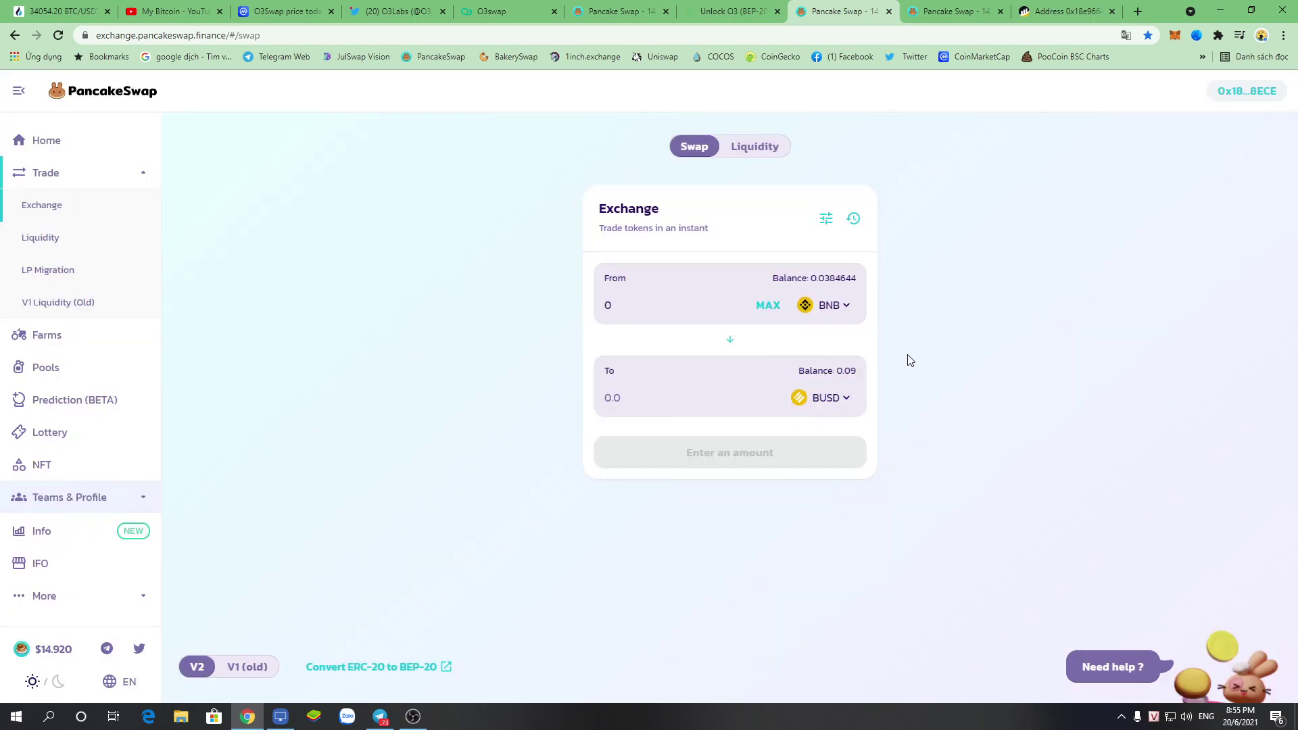
- Choose O3 as the token to pay with and set the amount to 1.5 to get a BUSD quote
left_click(833, 305)
left_click(630, 253)
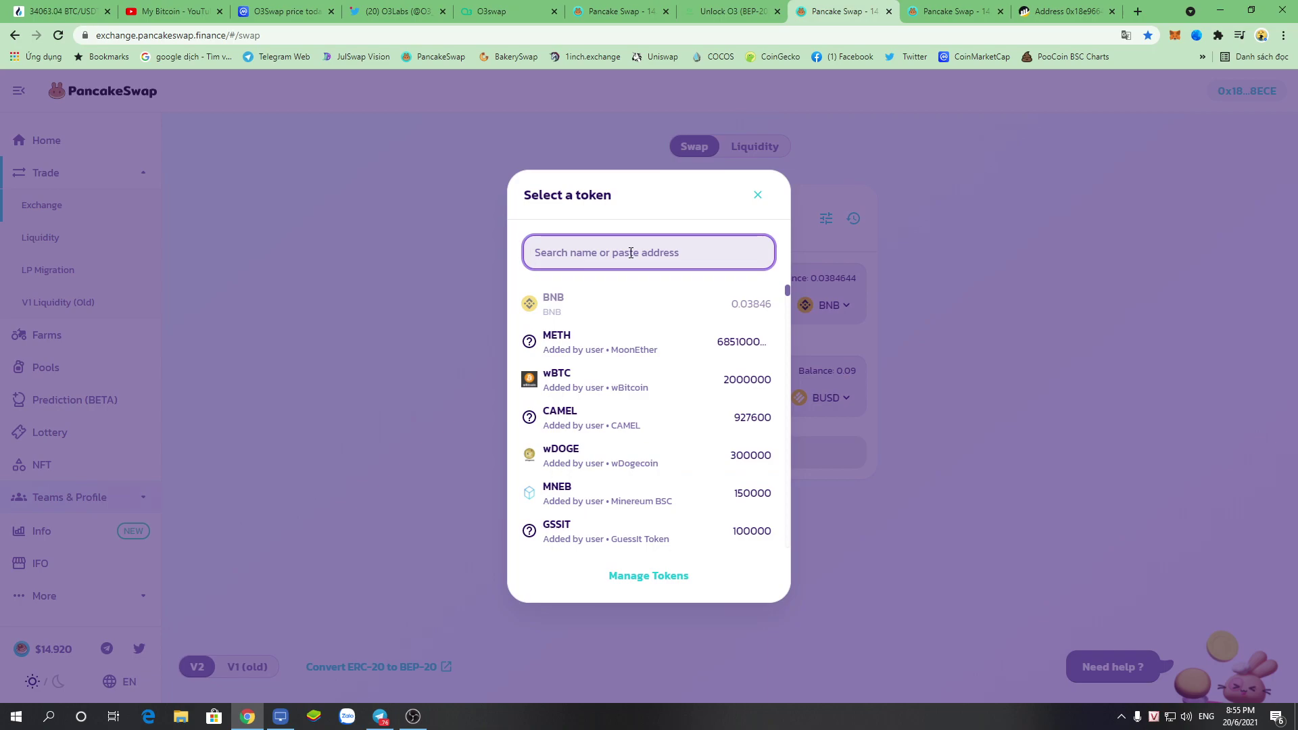
type("03")
key("BackSpace")
key("BackSpace")
type("O3")
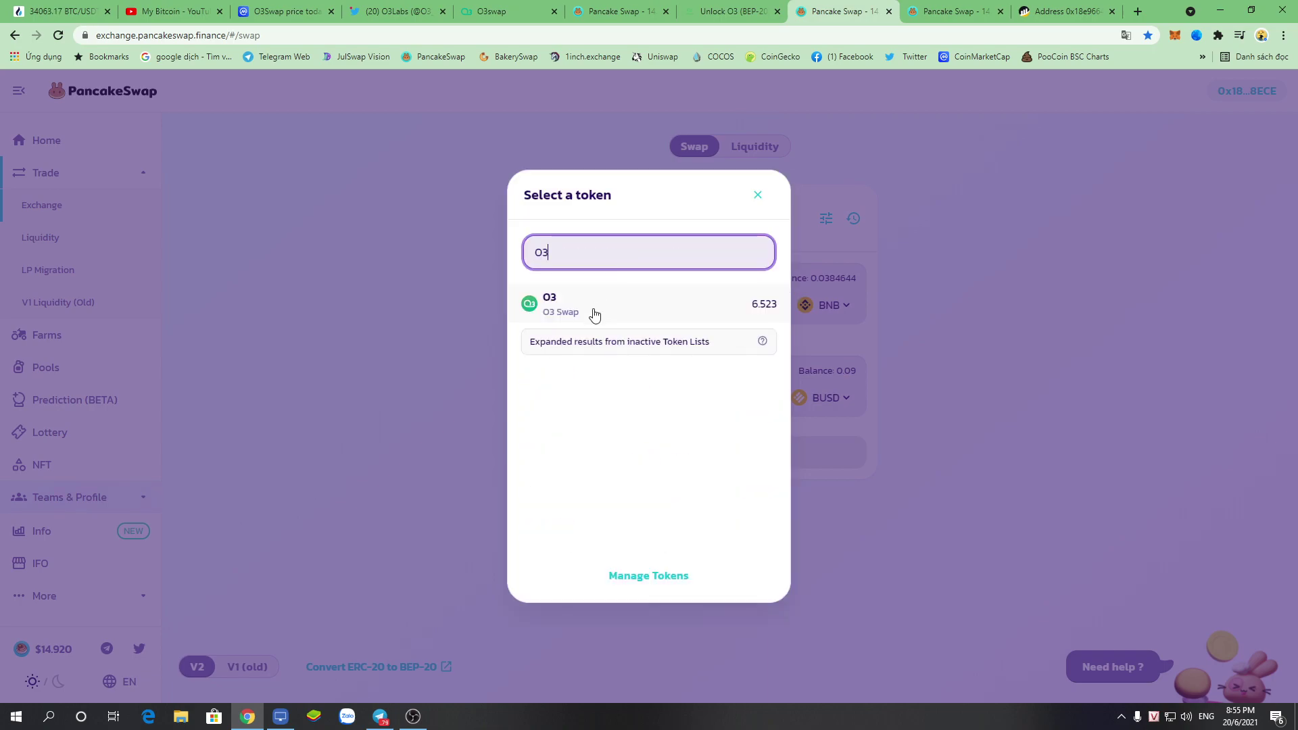
left_click(620, 298)
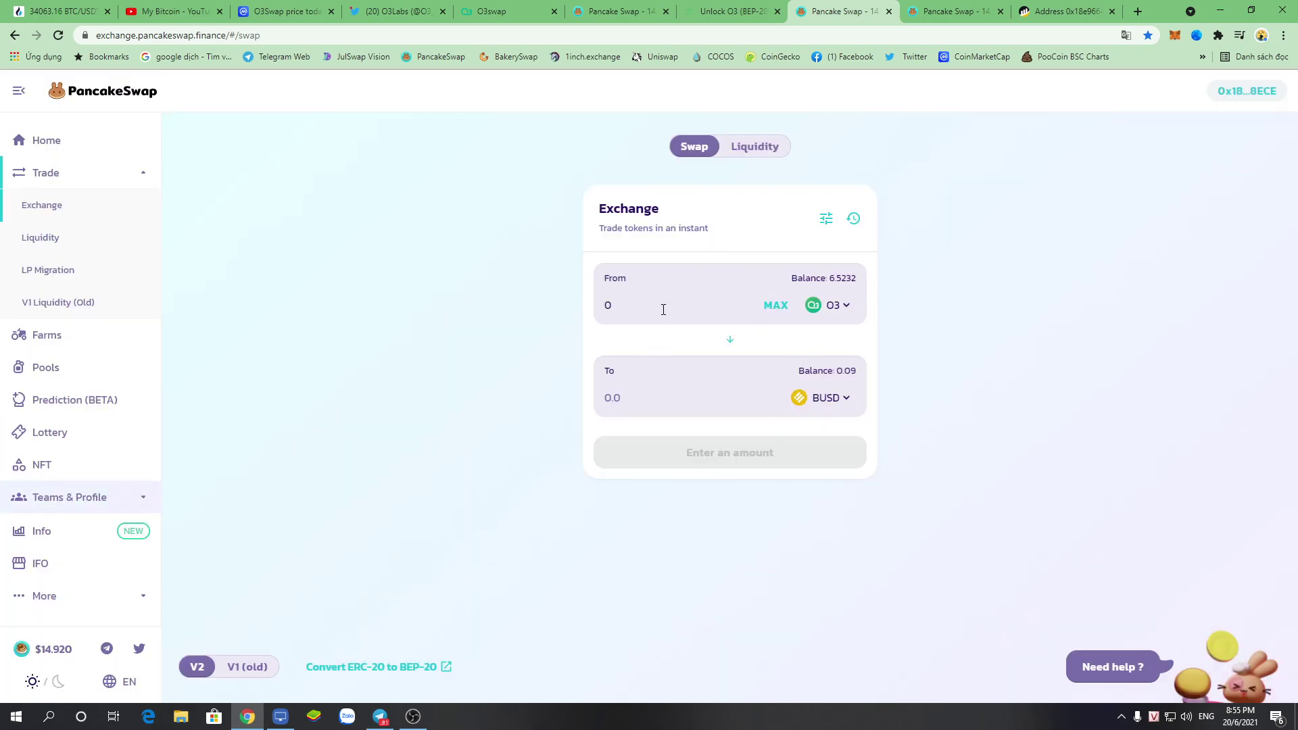
type("1.5")
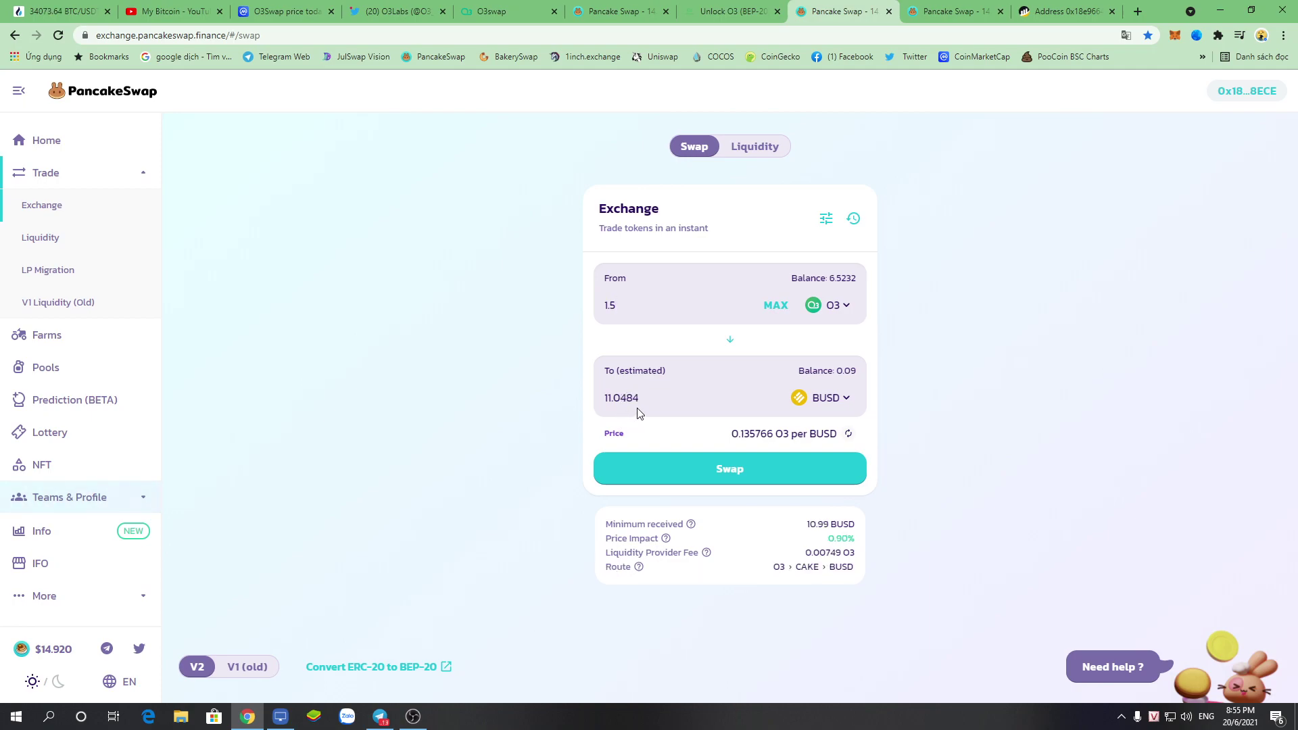
- Choose BNB as the token to pay with and set the amount to receive to 11.0484 BUSD
left_click(838, 308)
left_click(721, 312)
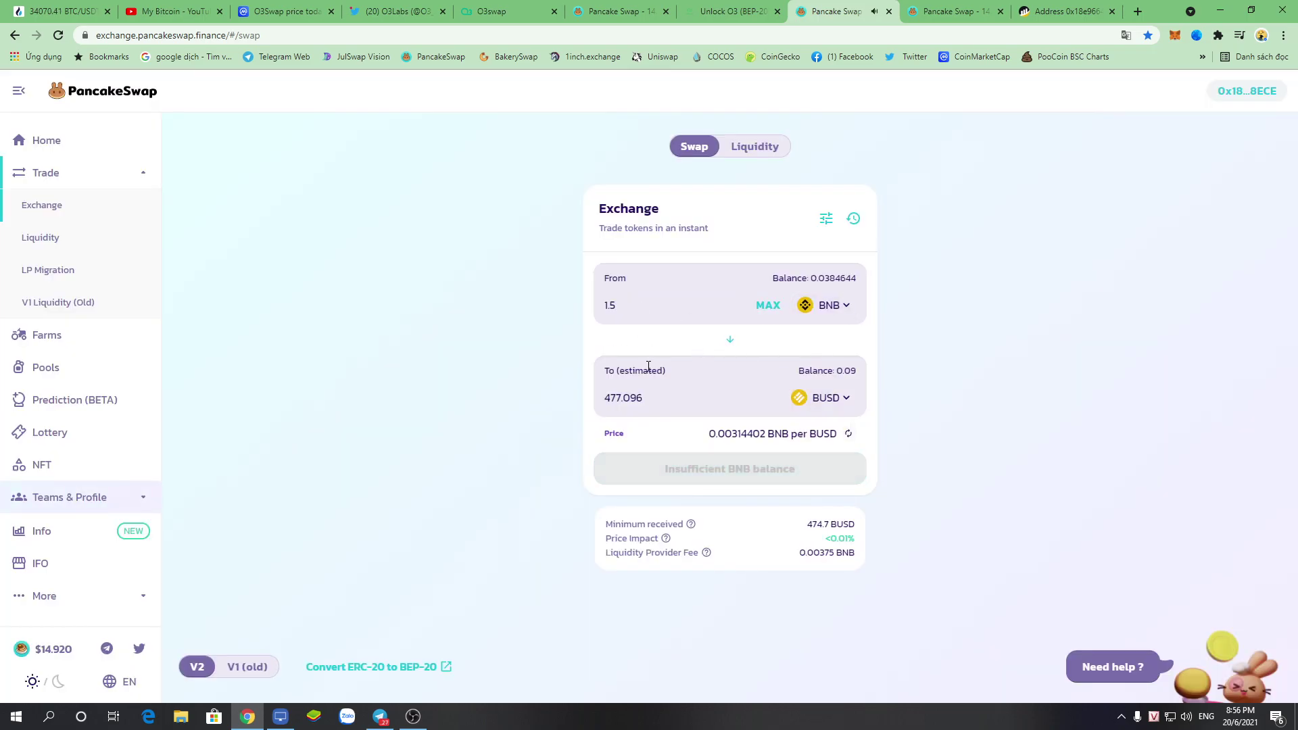
left_click_drag(659, 404, 561, 406)
type("11.0484")
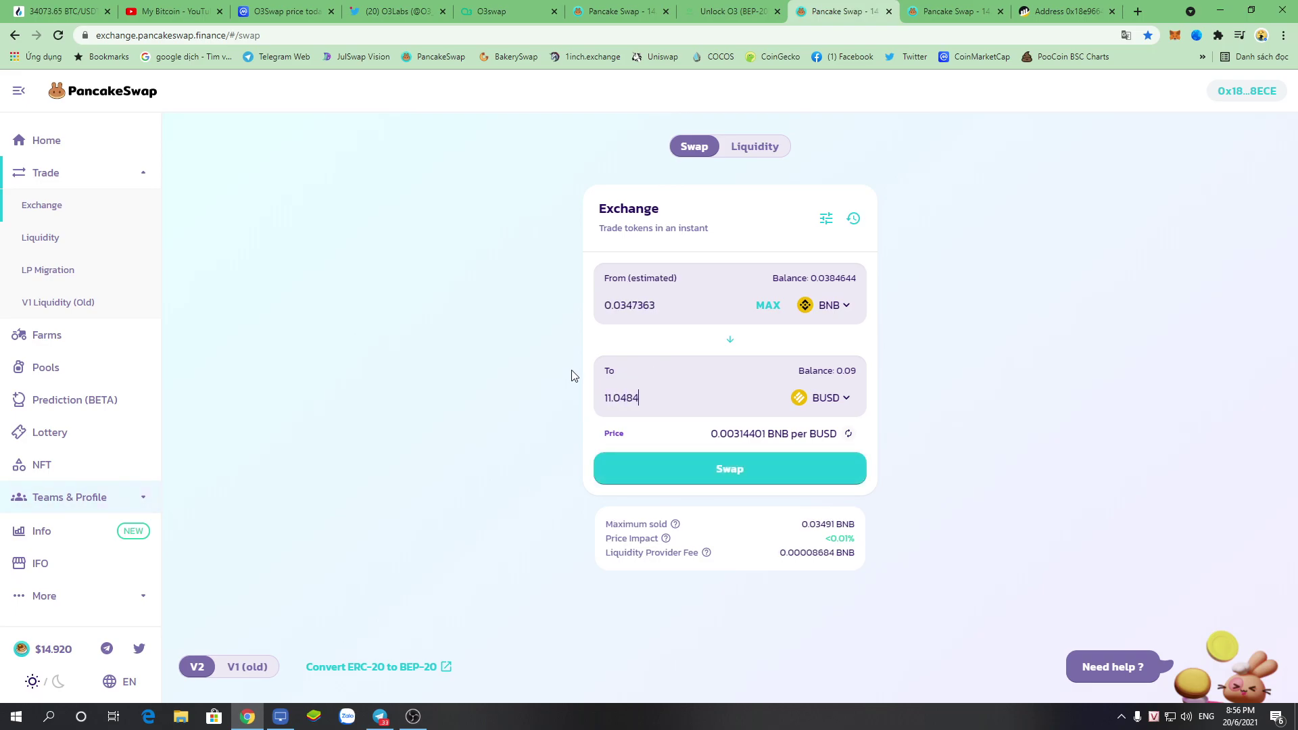
- Swap the BNB for BUSD, confirming the transaction in MetaMask
left_click(734, 471)
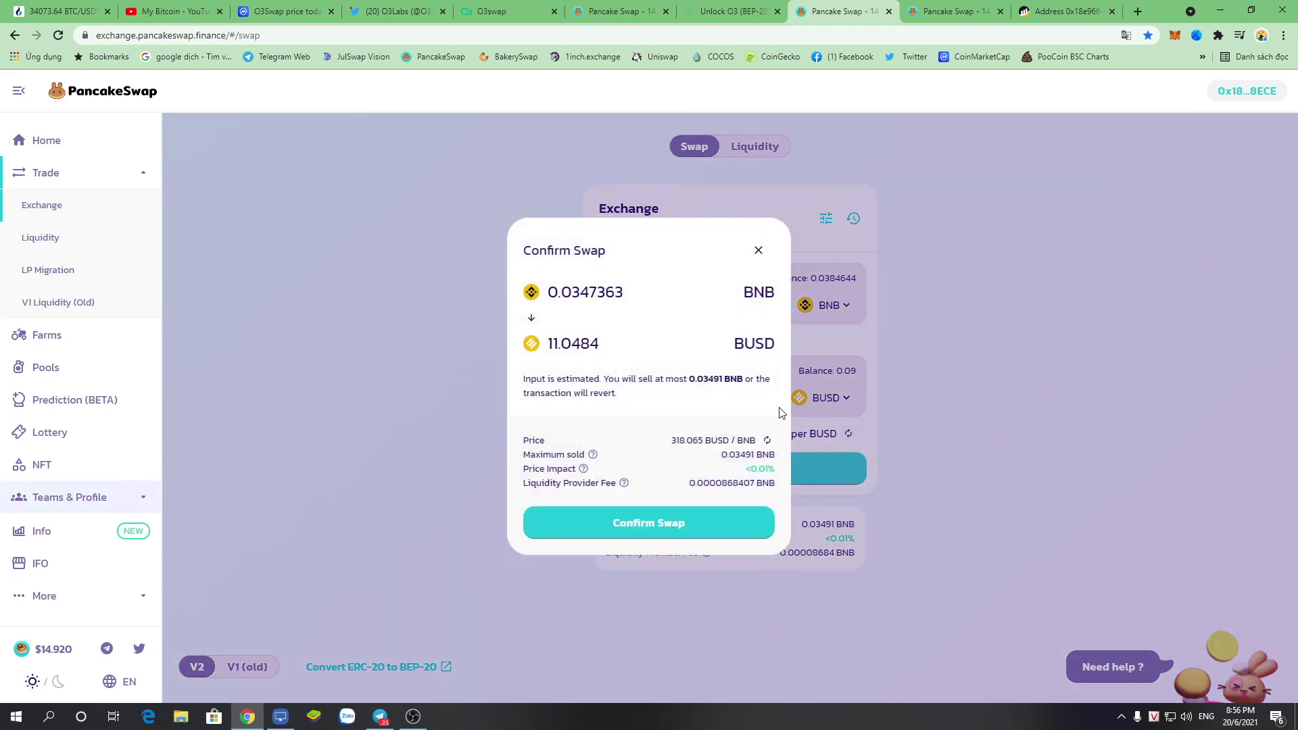
left_click(619, 526)
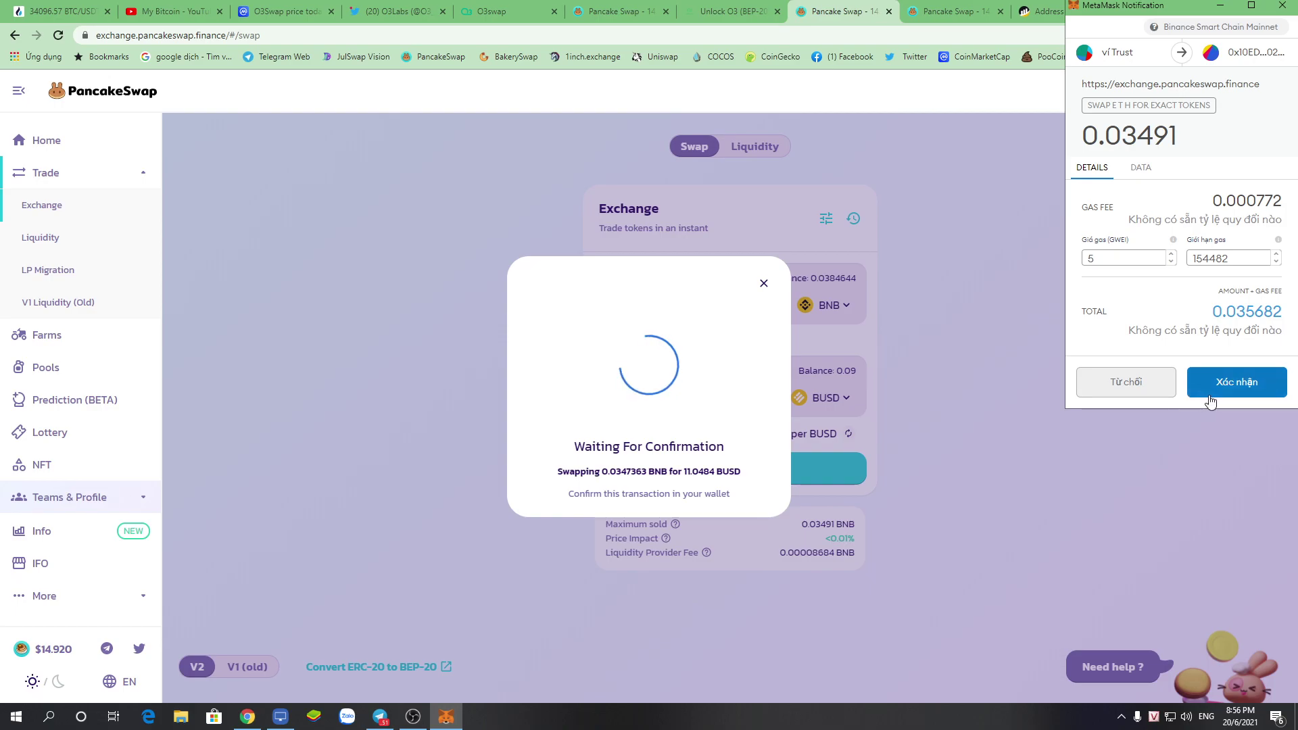
left_click(1208, 393)
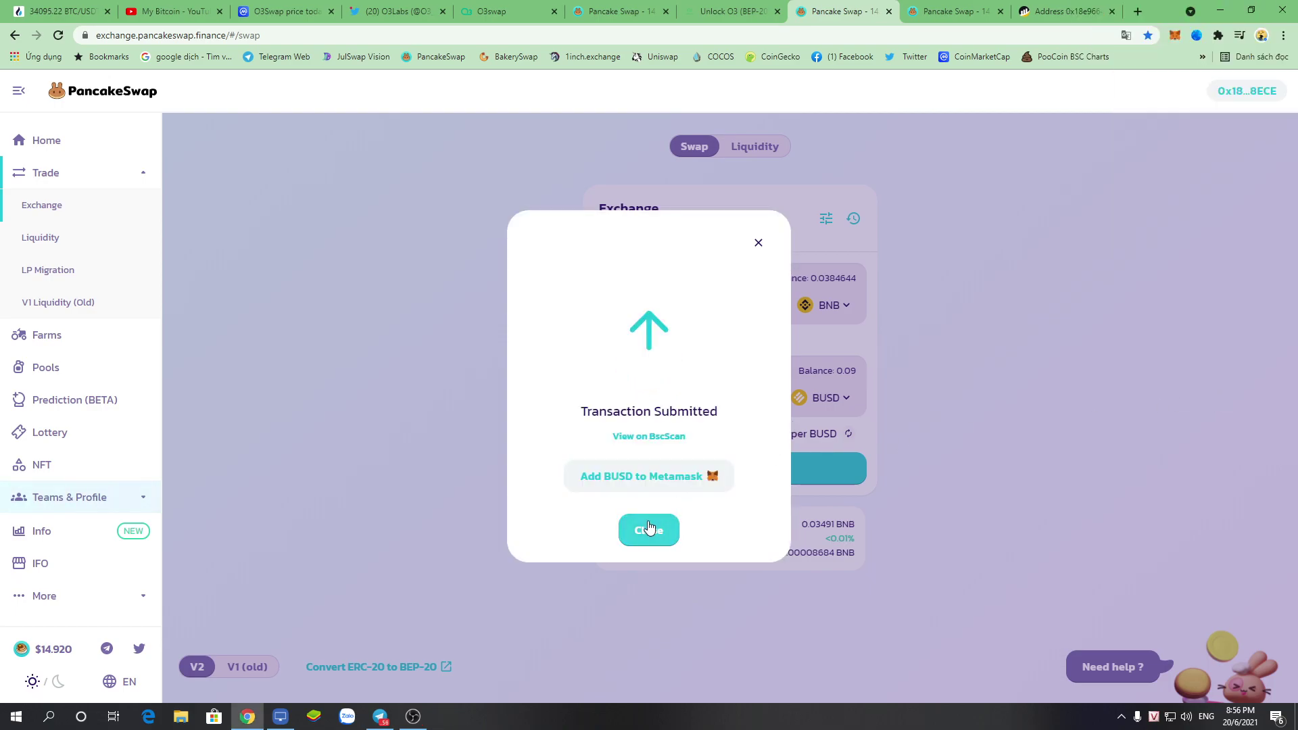
left_click(647, 531)
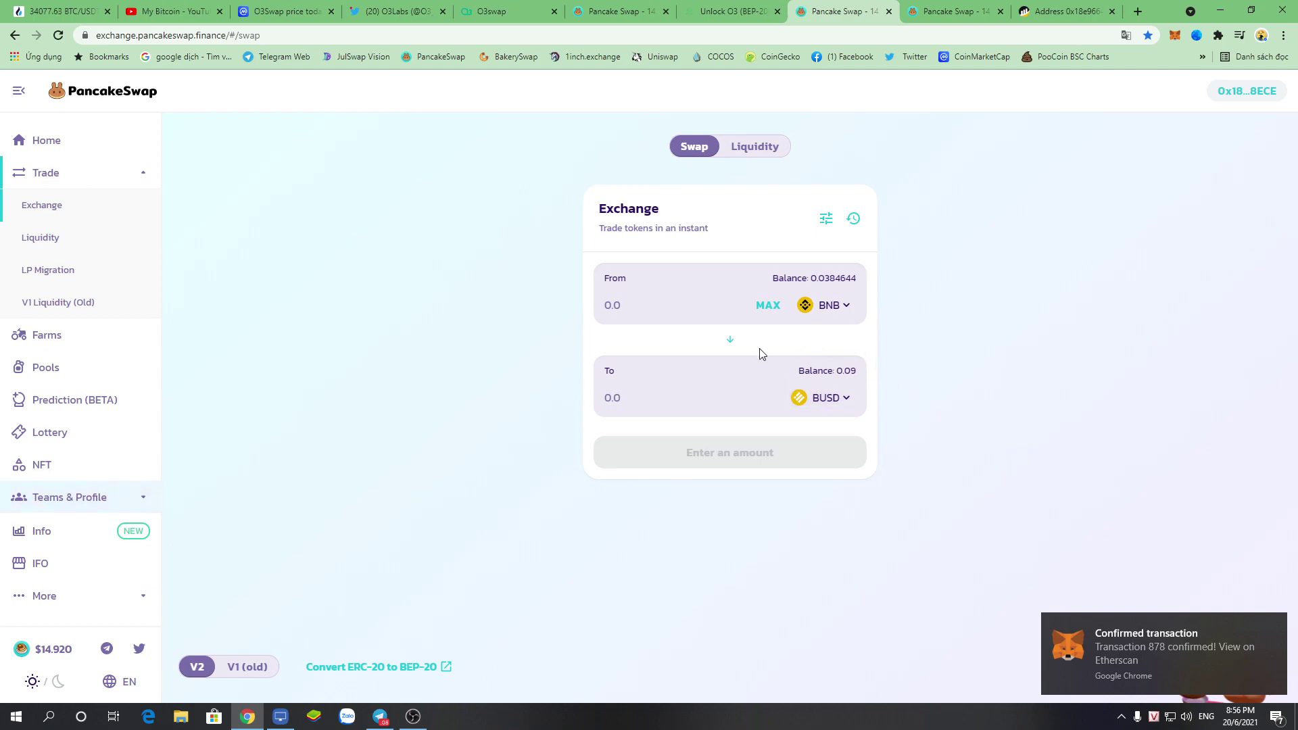
- Start adding liquidity on PancakeSwap with BUSD as the first token and O3 as the second
left_click(755, 152)
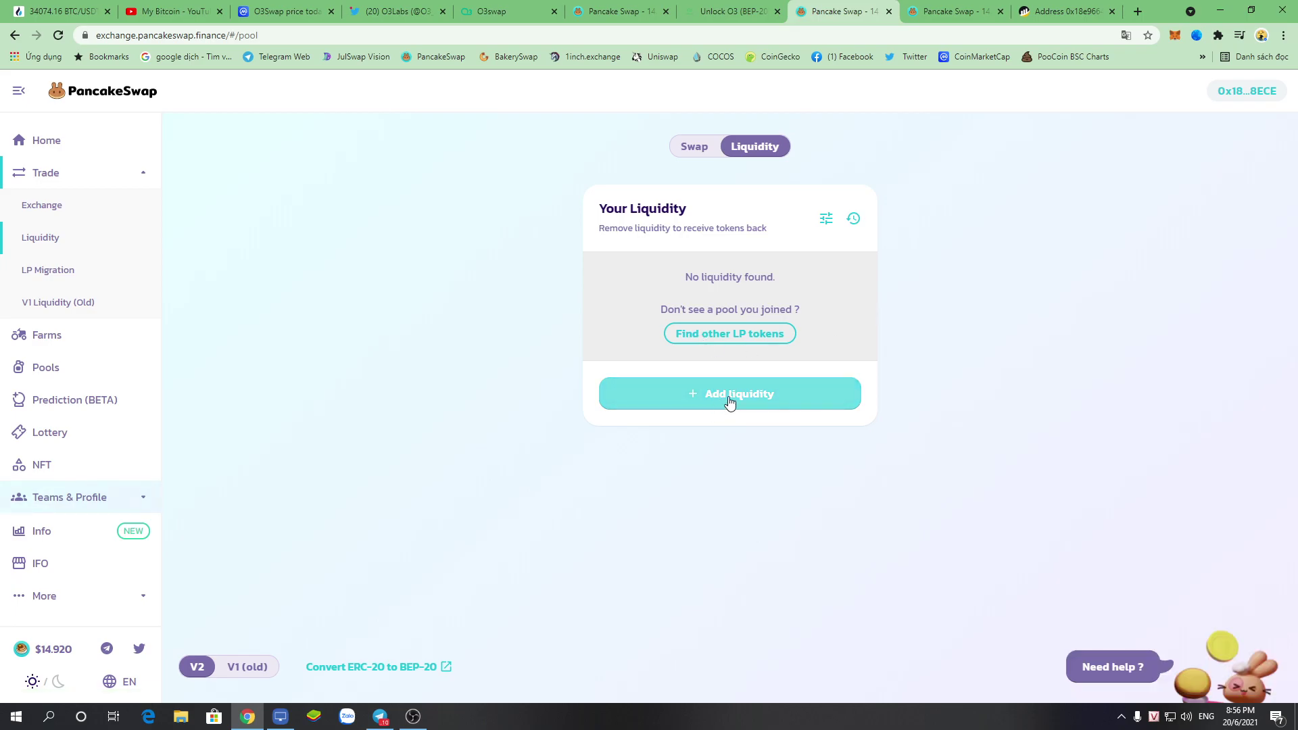
left_click(727, 398)
left_click(787, 309)
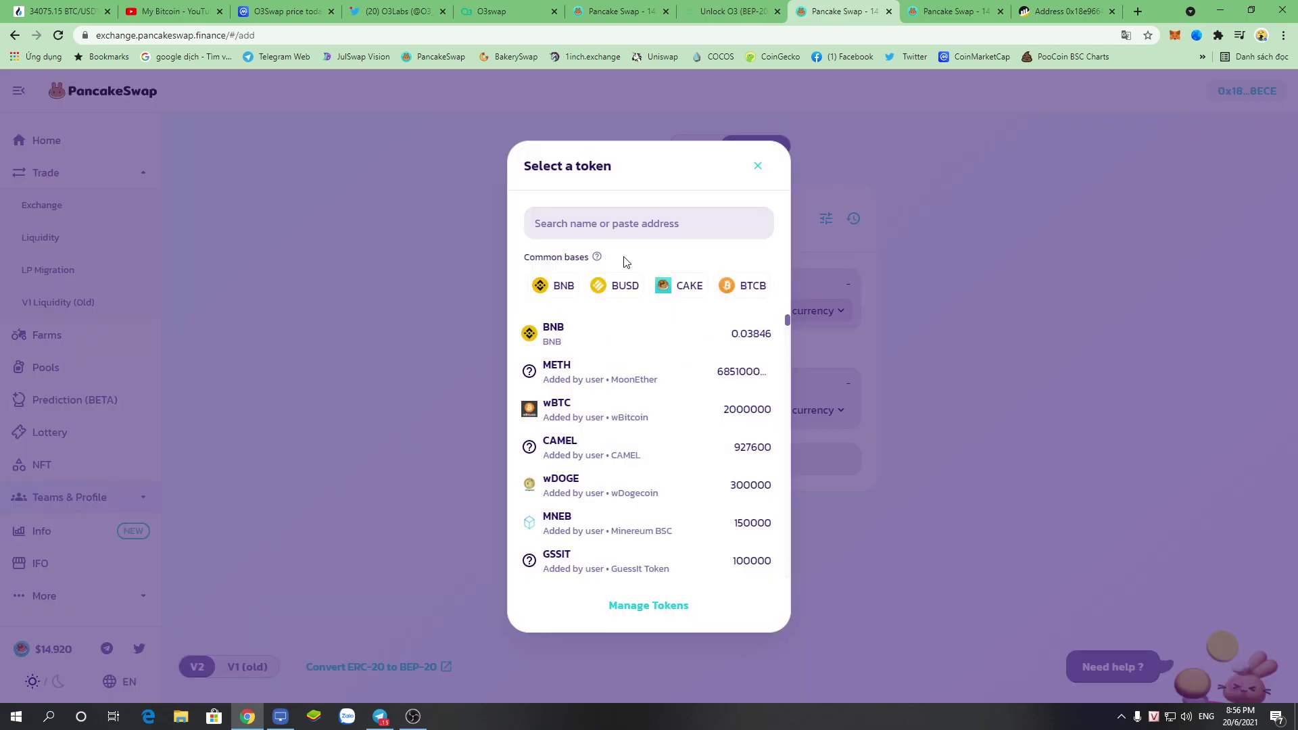
left_click(623, 285)
left_click(819, 408)
left_click(614, 223)
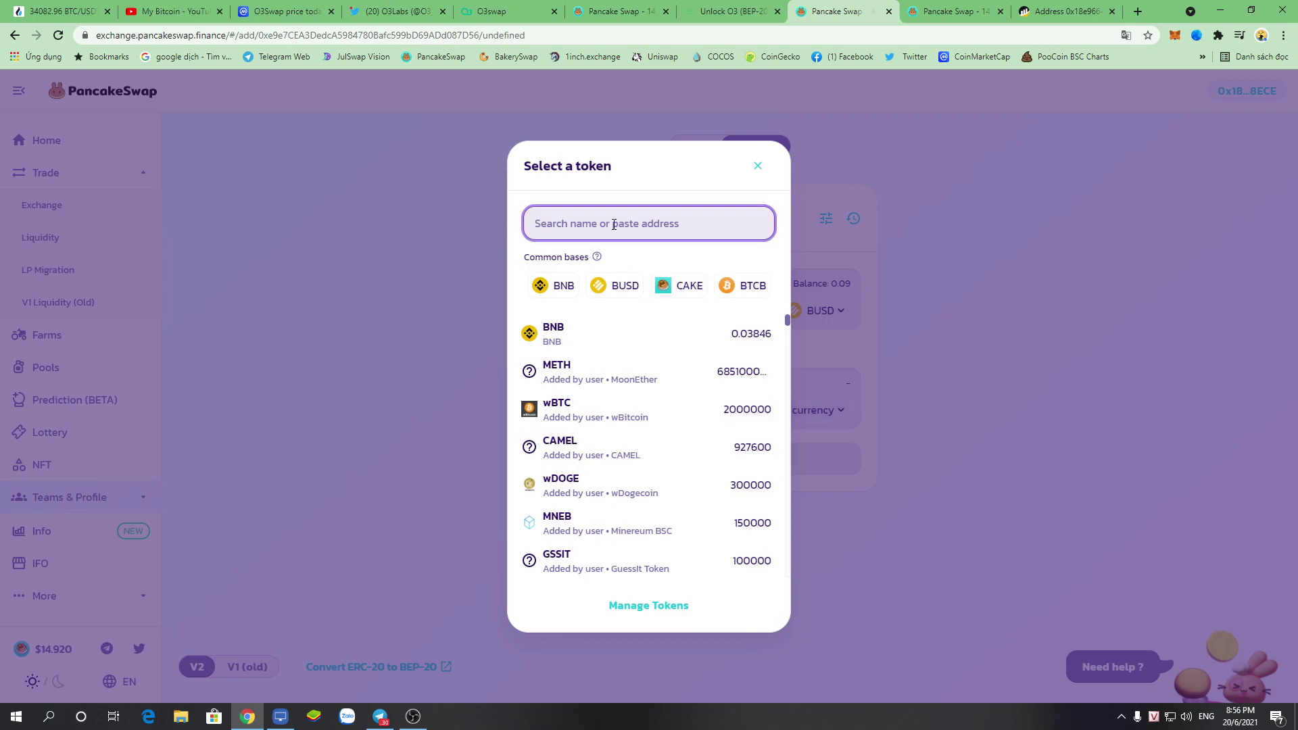
type("O3")
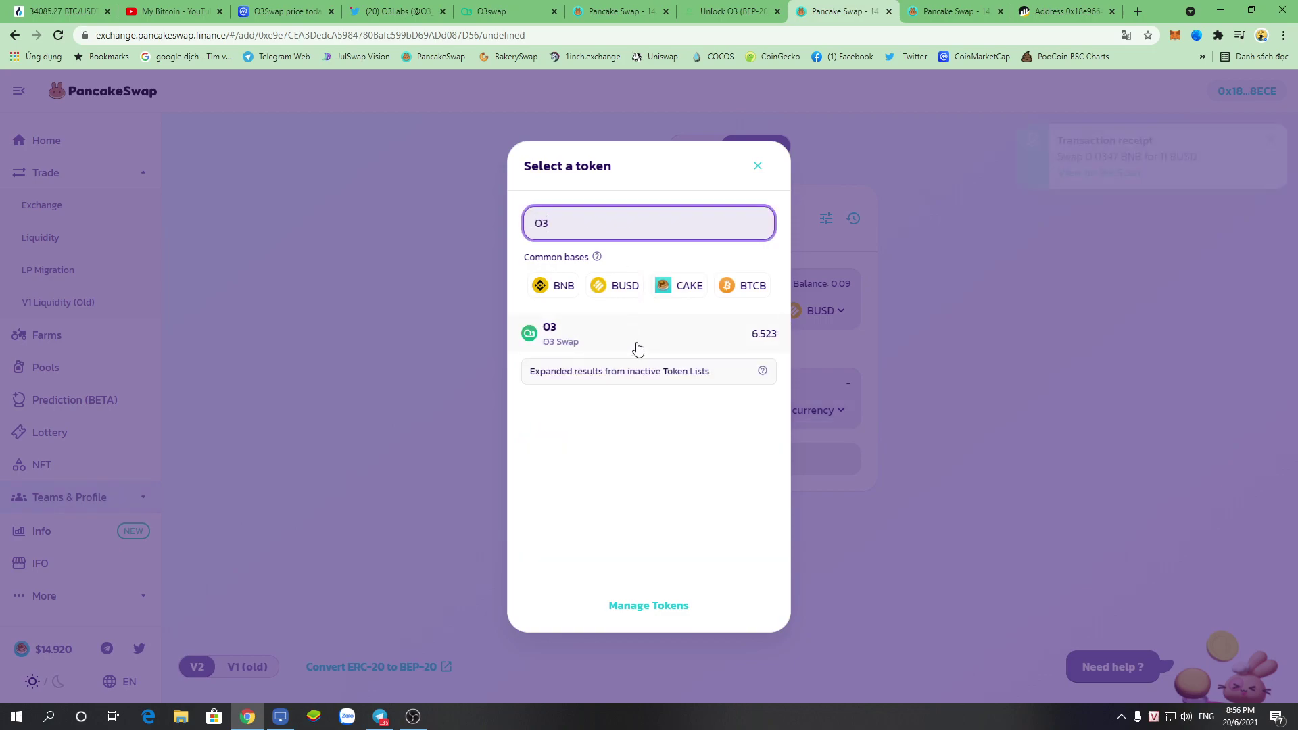
left_click(636, 344)
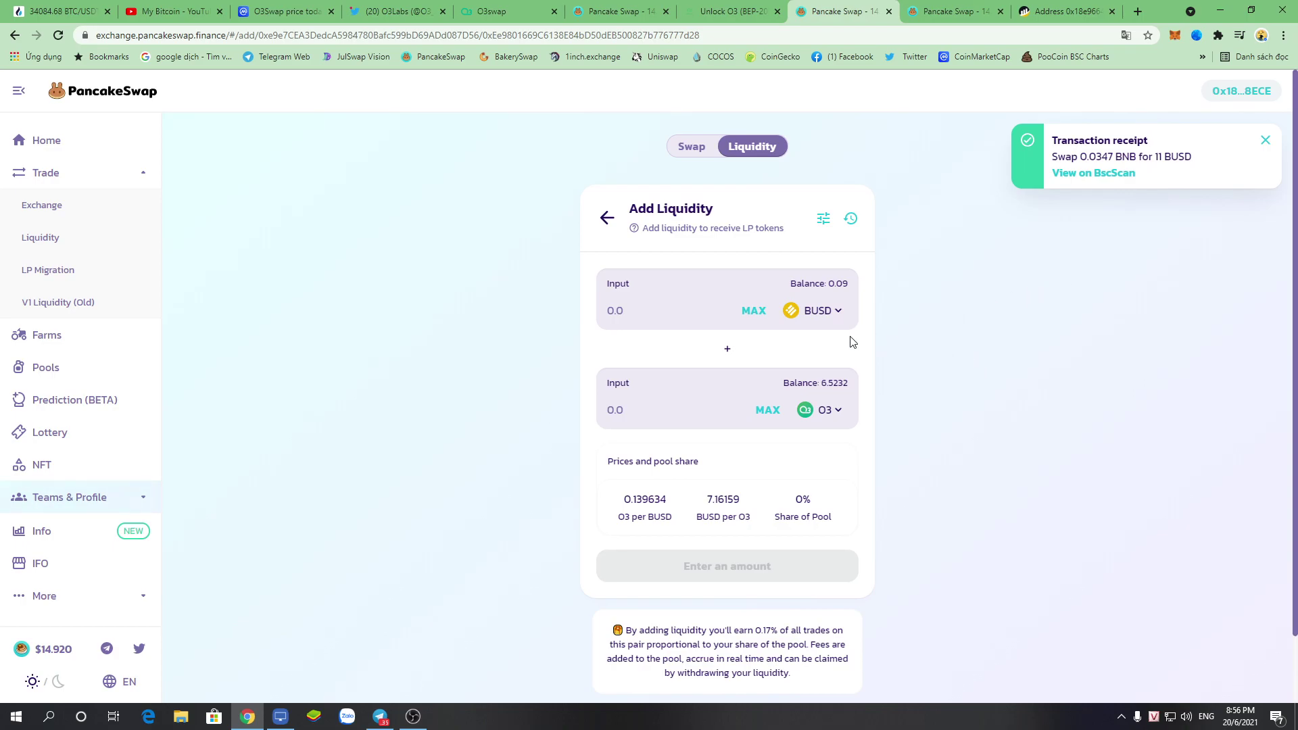
- Try the maximum BUSD amount for the liquidity, but replace it by setting the O3 amount to 1.5
left_click(752, 311)
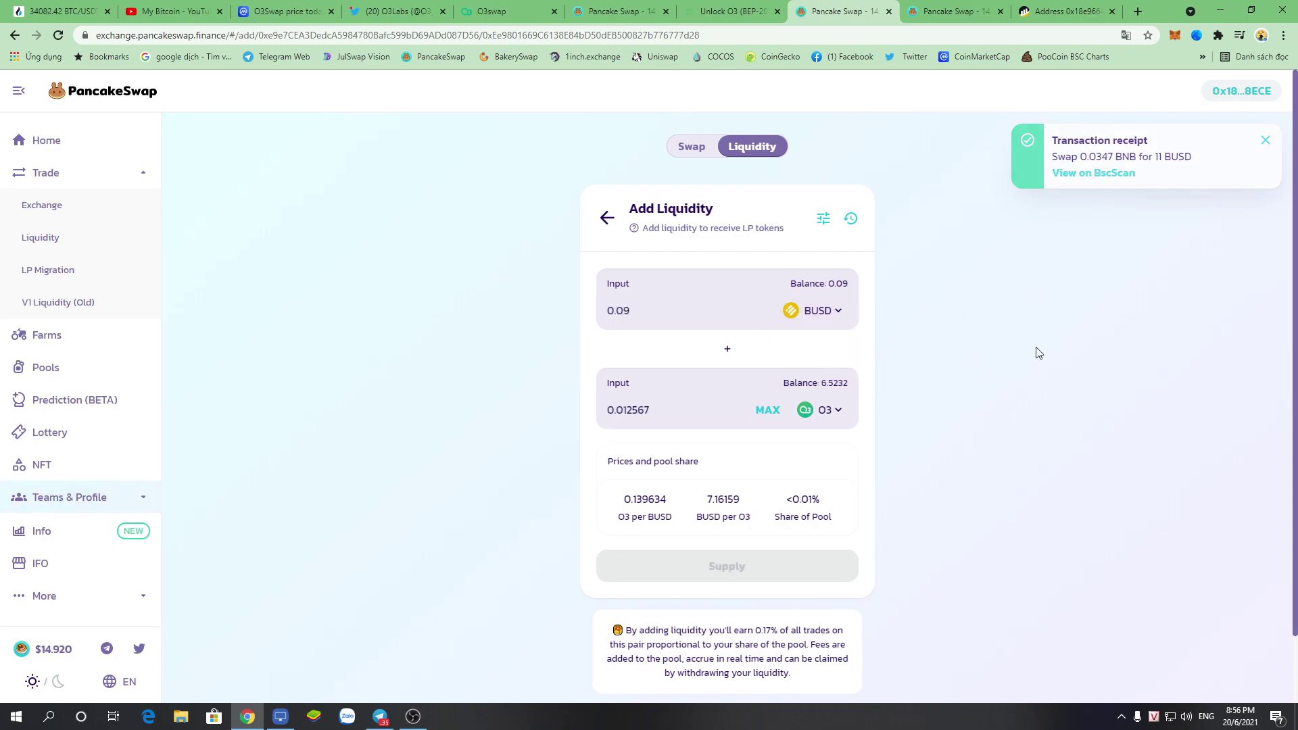
double_click(753, 313)
left_click(930, 298)
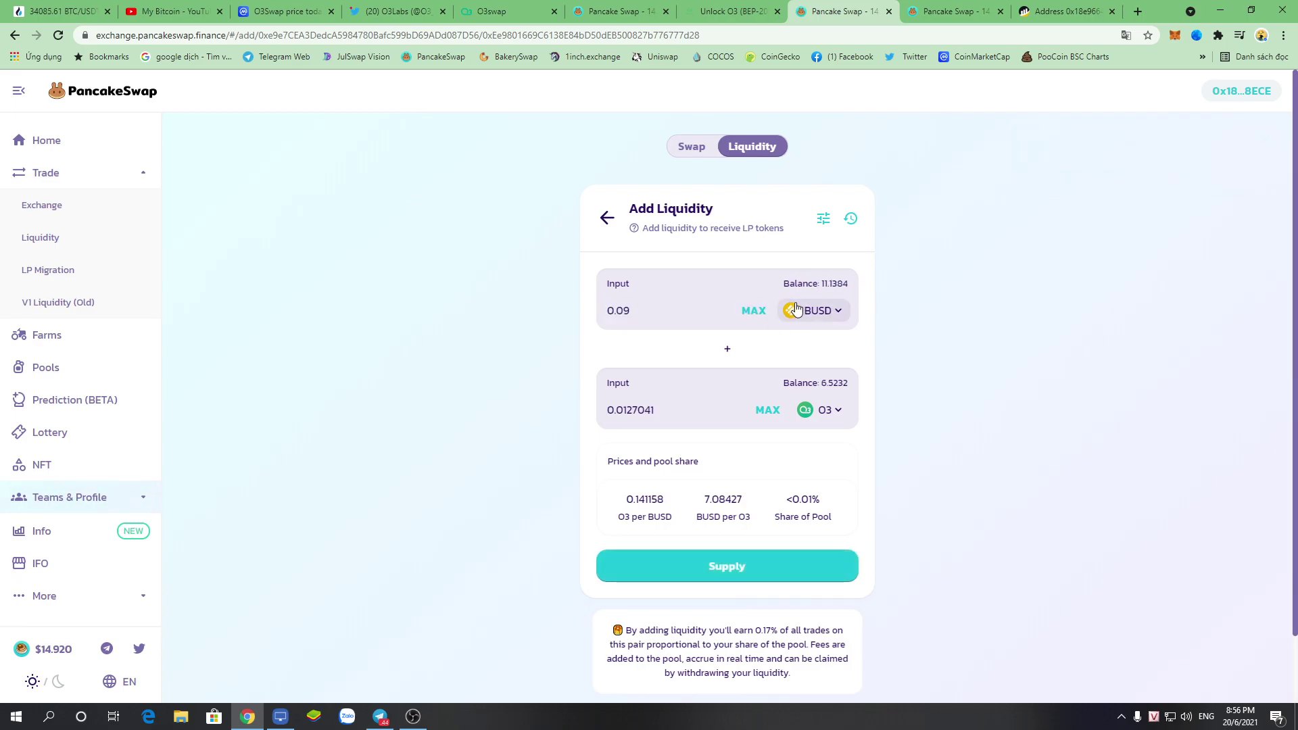
left_click(751, 311)
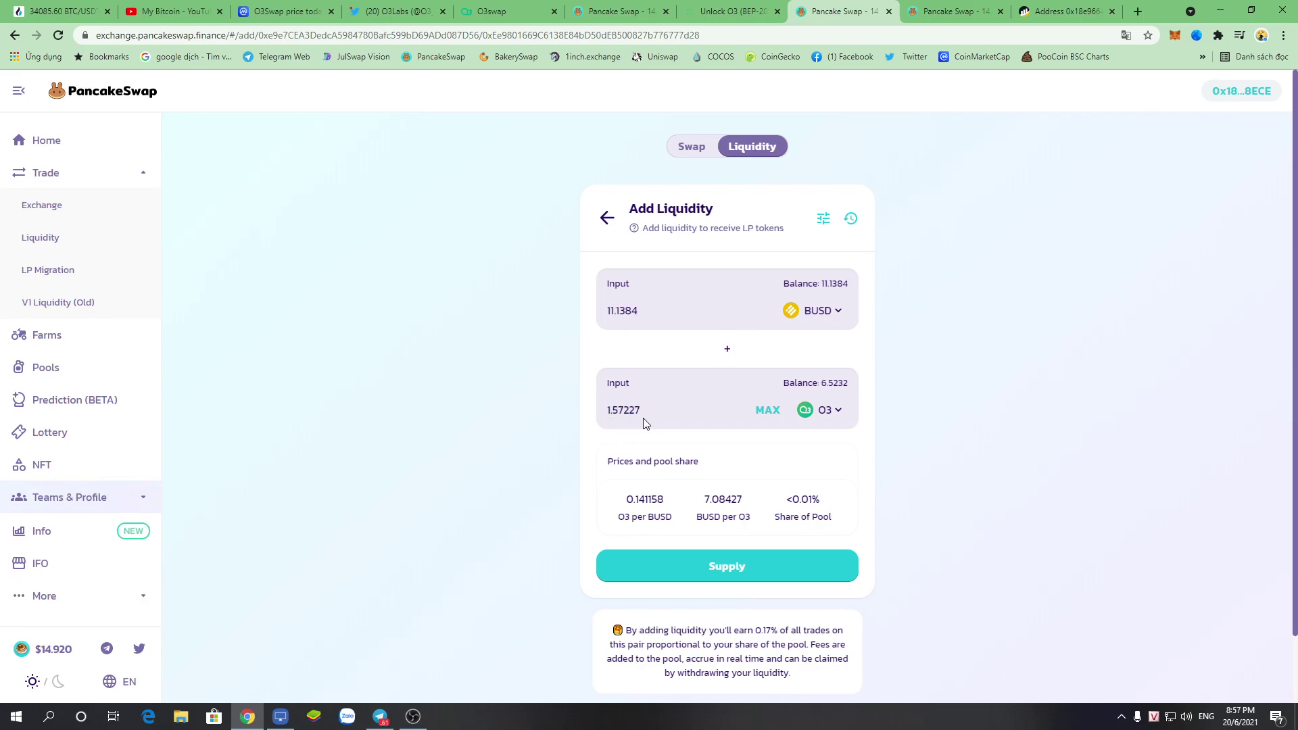
left_click(759, 410)
left_click_drag(721, 410, 517, 420)
type("1.5")
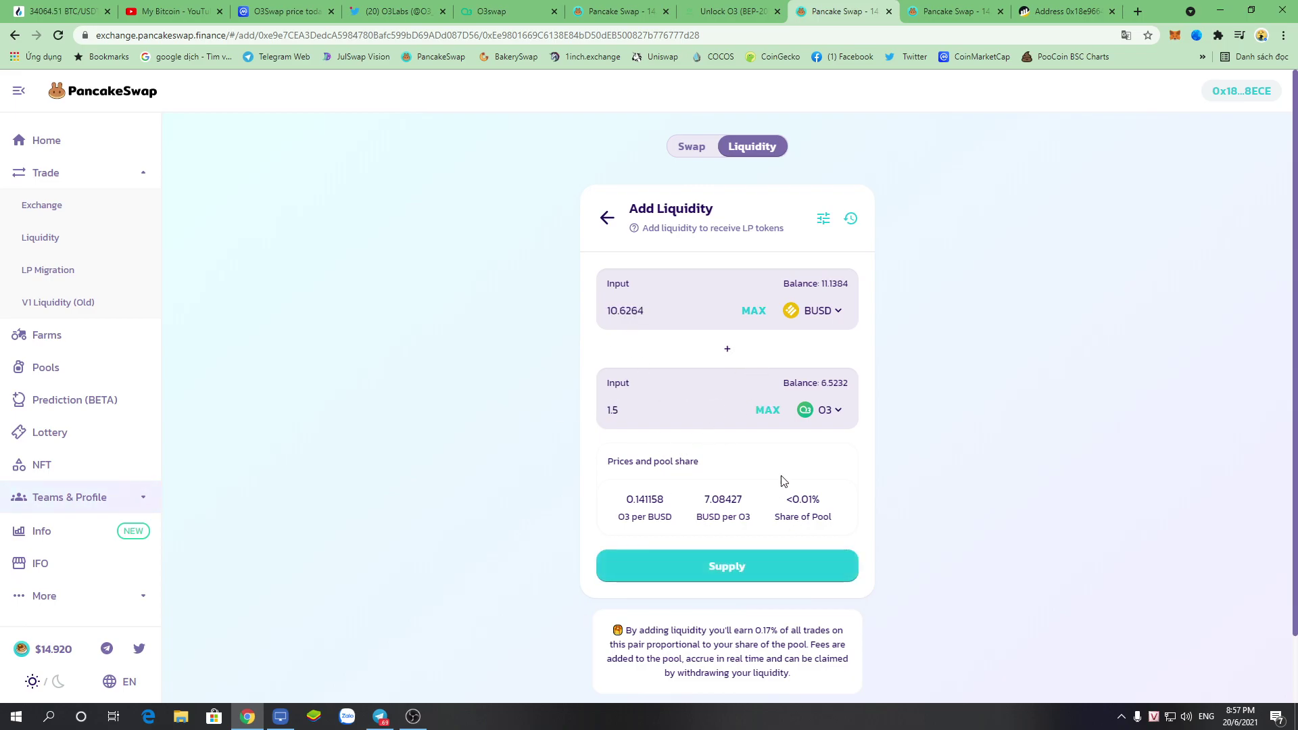
- Try to supply the BUSD and 1.5 O3 liquidity, confirming the transaction in MetaMask
scroll(776, 487, "down", 1)
left_click(721, 492)
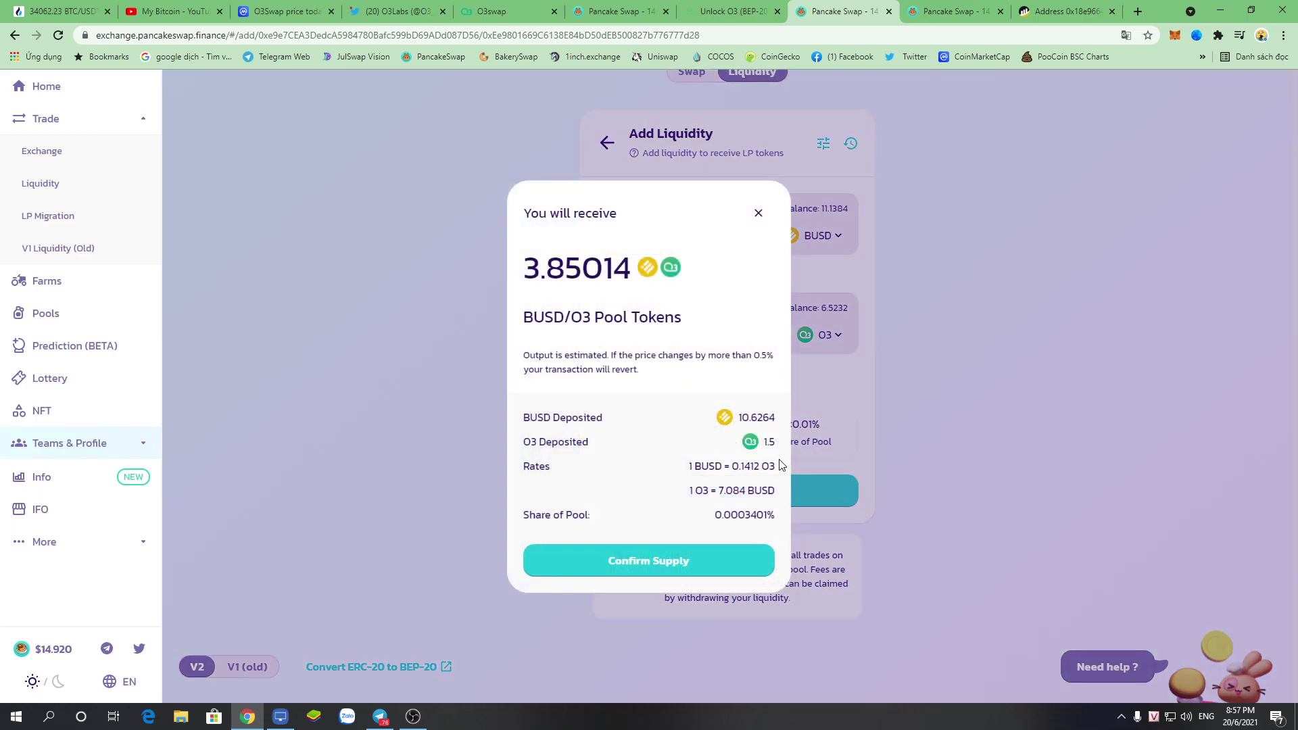
left_click(697, 557)
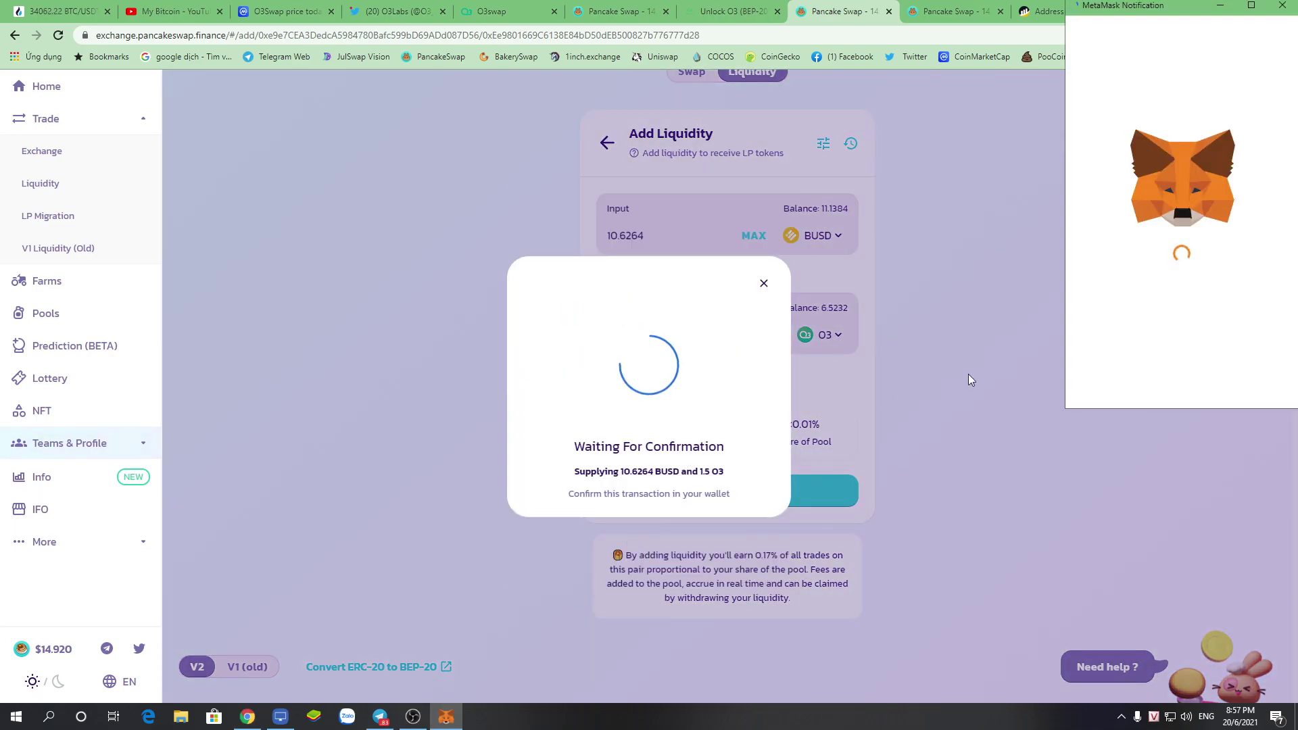
left_click(1215, 403)
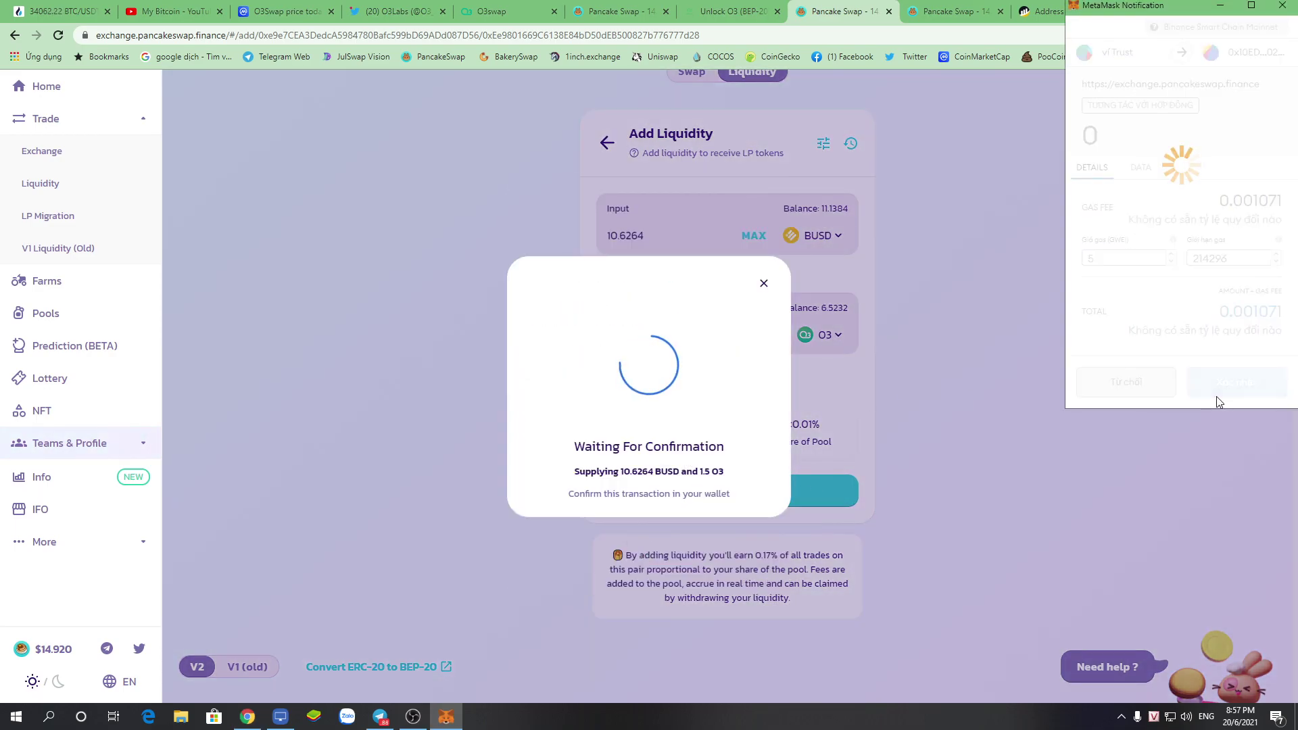
left_click(649, 532)
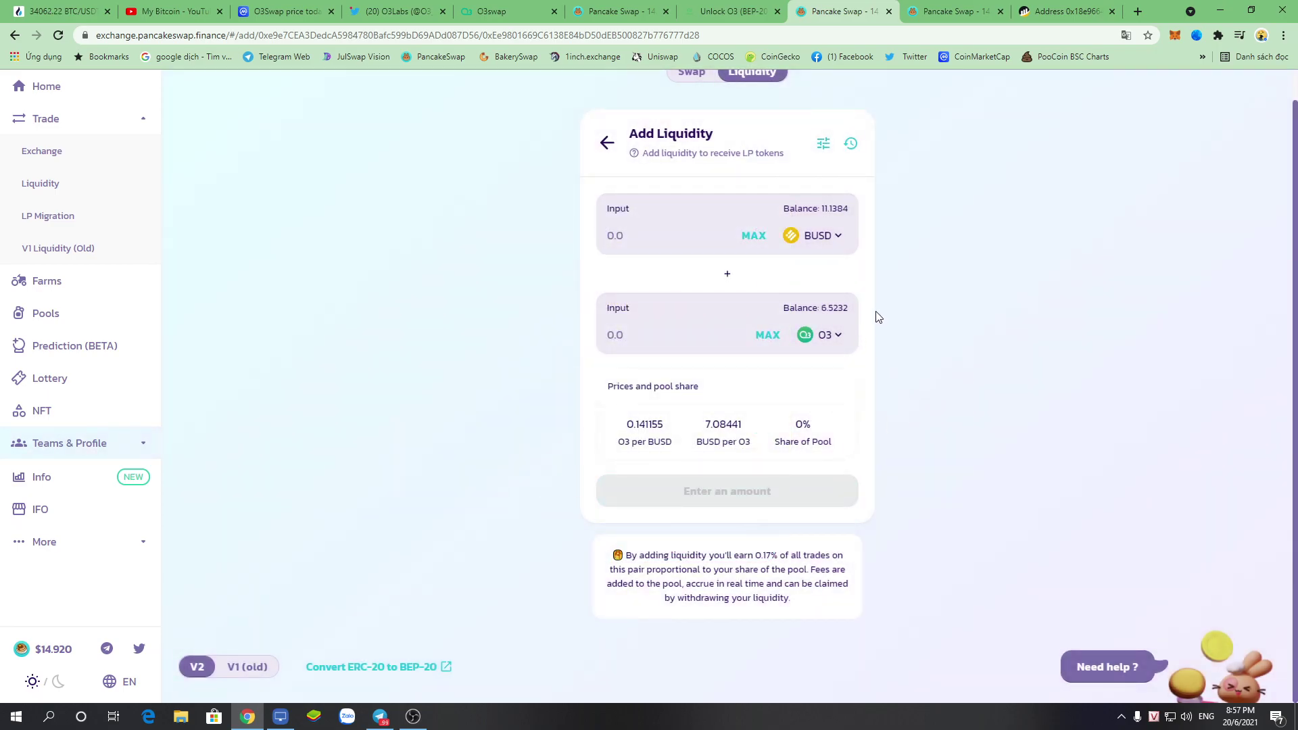
scroll(878, 318, "up", 2)
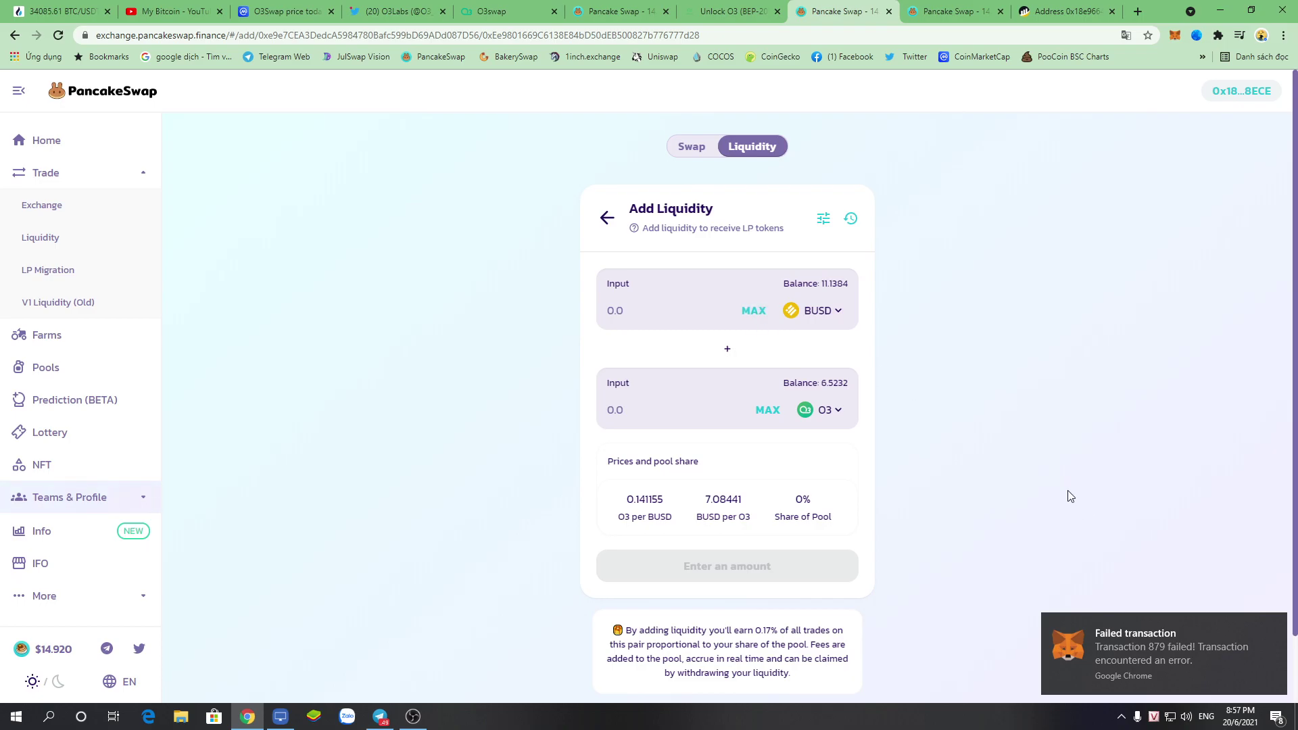
left_click(755, 311)
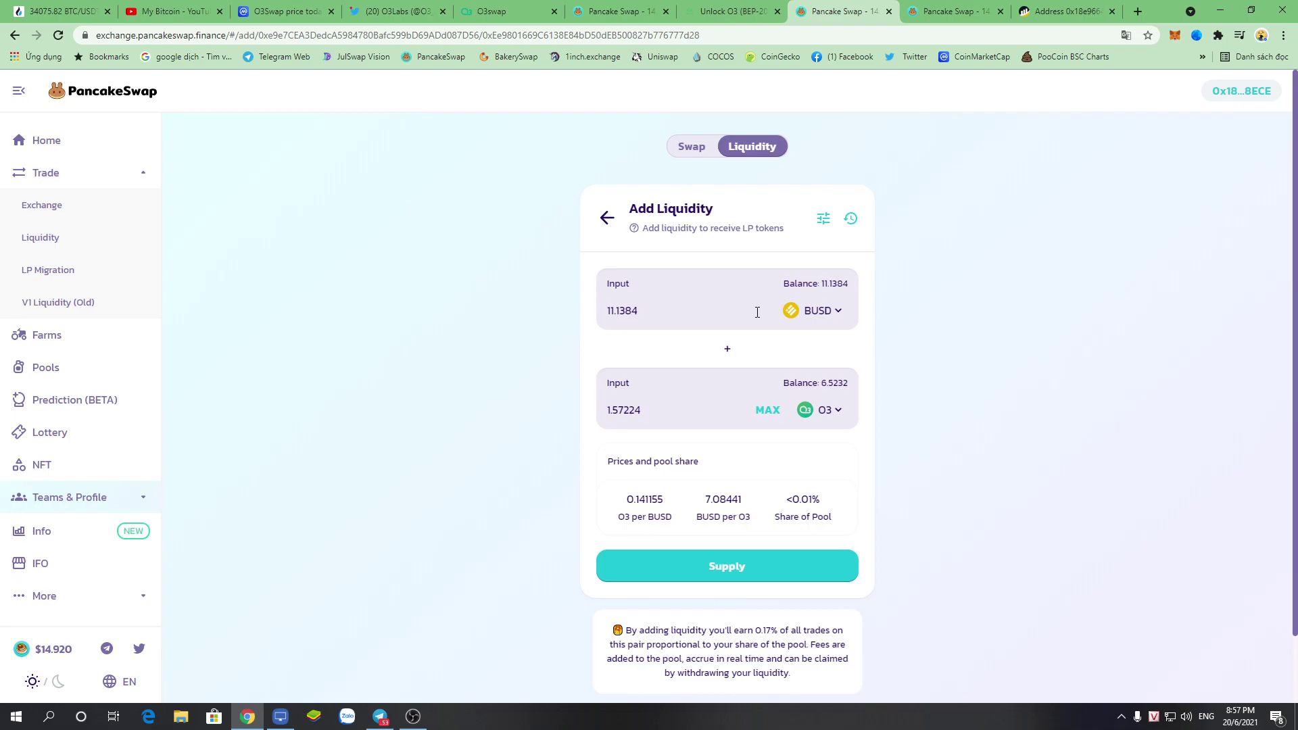
left_click(699, 571)
left_click(730, 561)
left_click(660, 561)
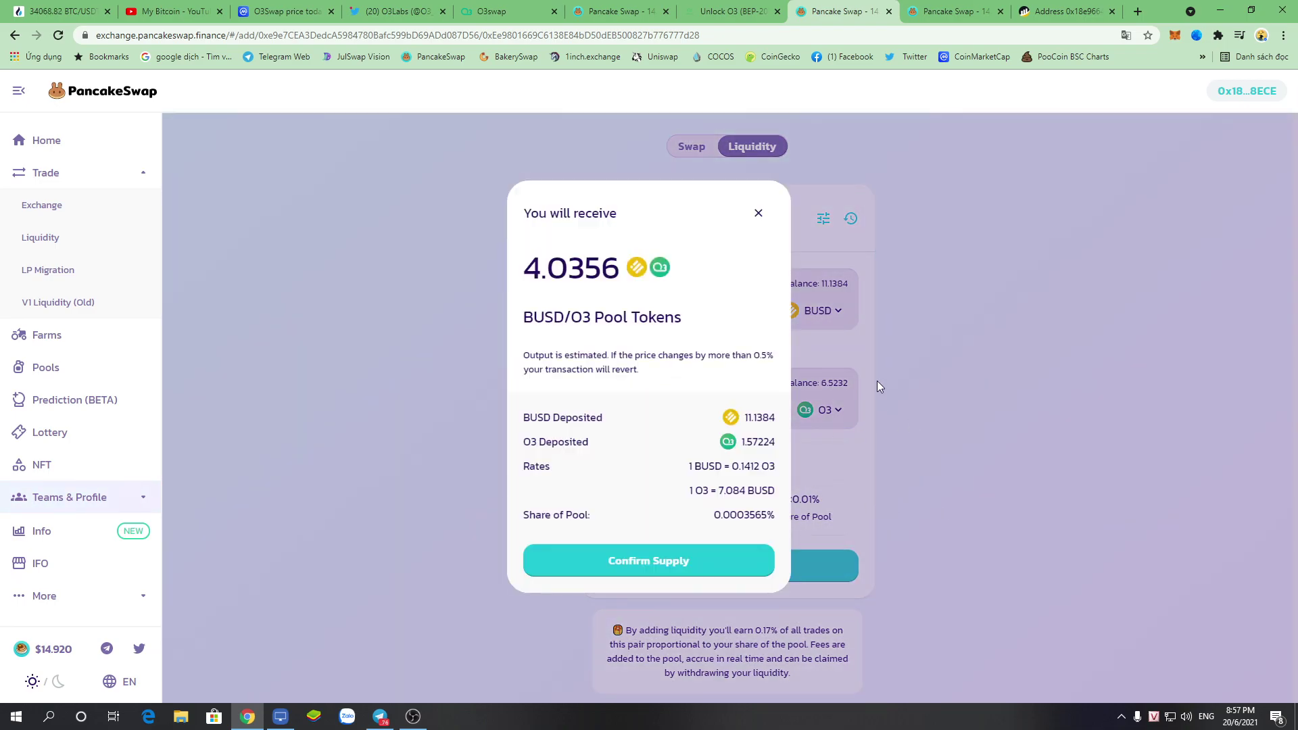
left_click(669, 558)
left_click(758, 213)
- Set the O3 amount to 1.5 and supply the BUSD/O3 liquidity, confirming the transaction in MetaMask
left_click_drag(679, 405, 586, 418)
type("1.5")
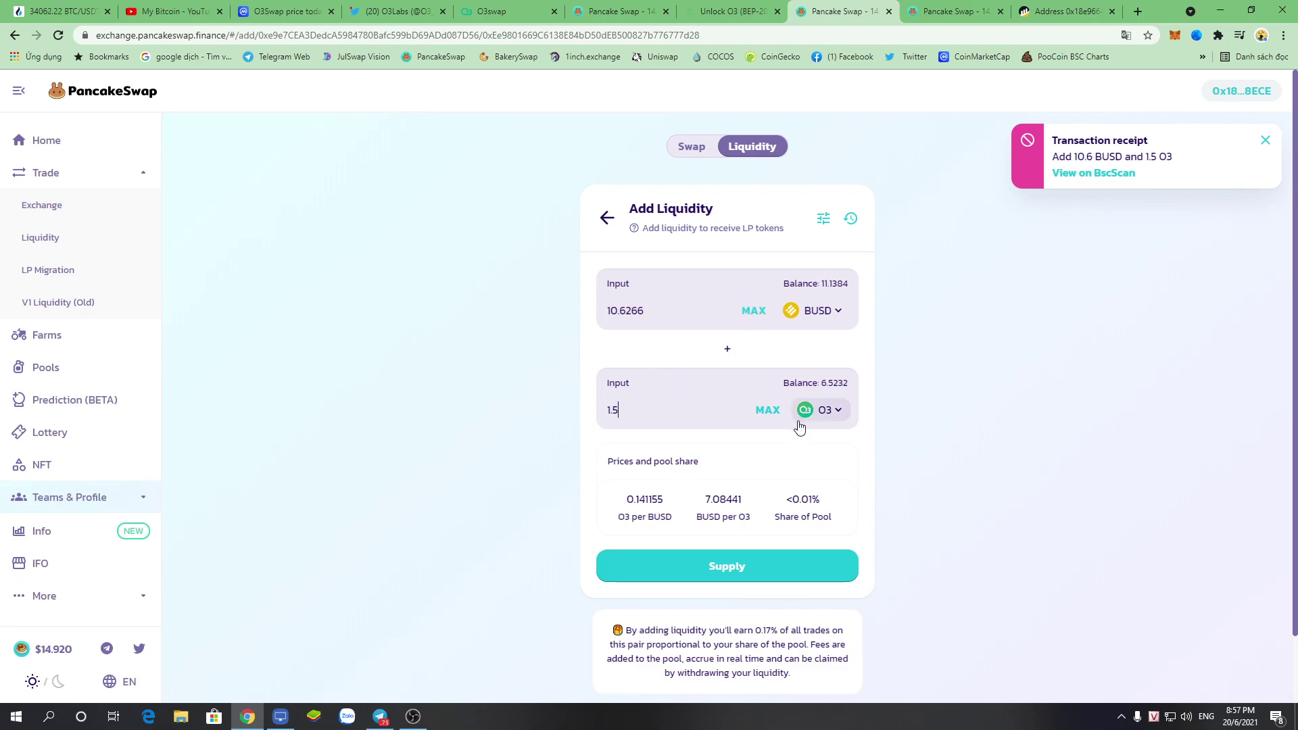
left_click(686, 567)
left_click(635, 574)
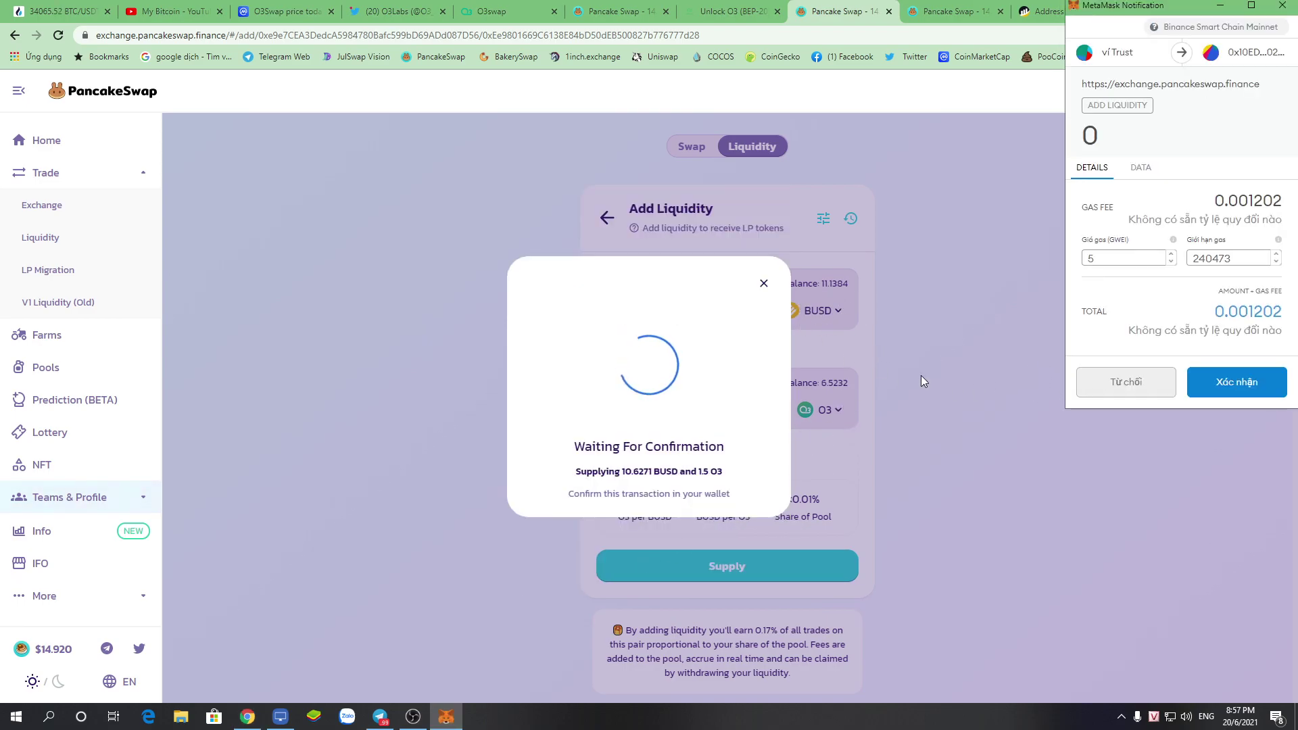
left_click(1223, 393)
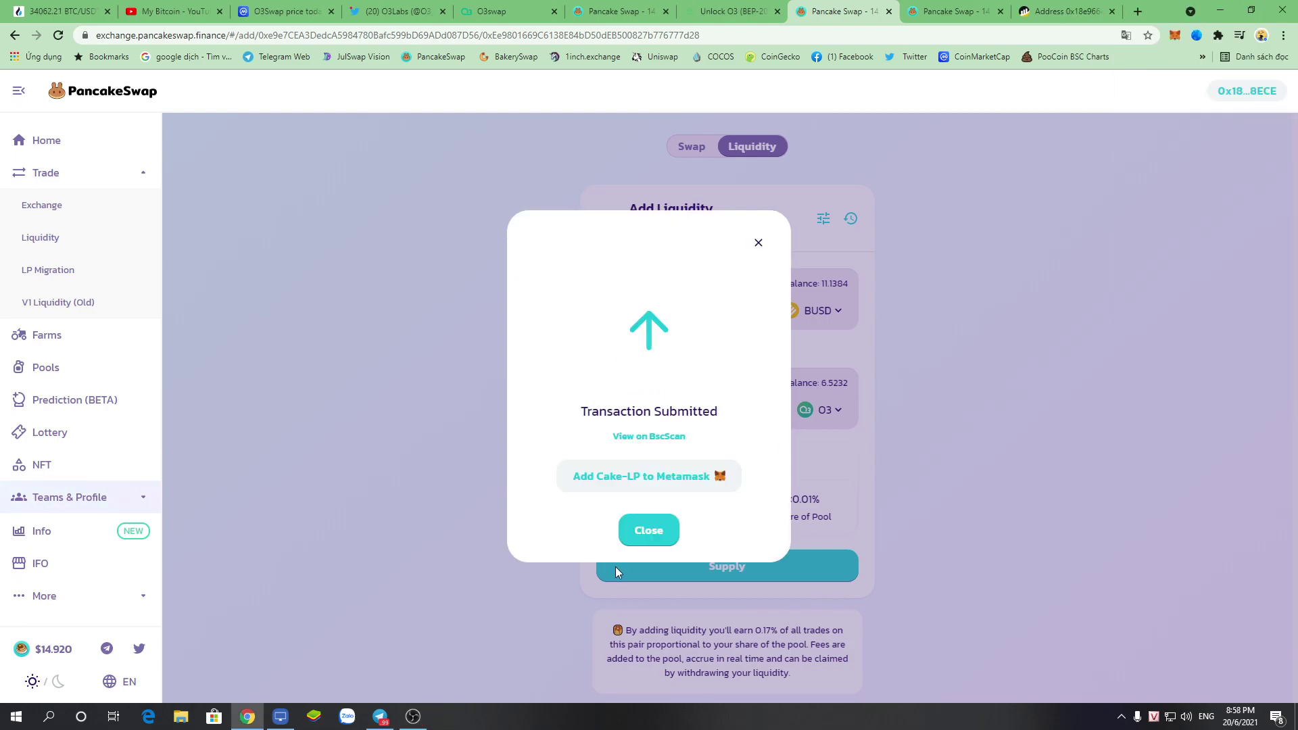
left_click(647, 531)
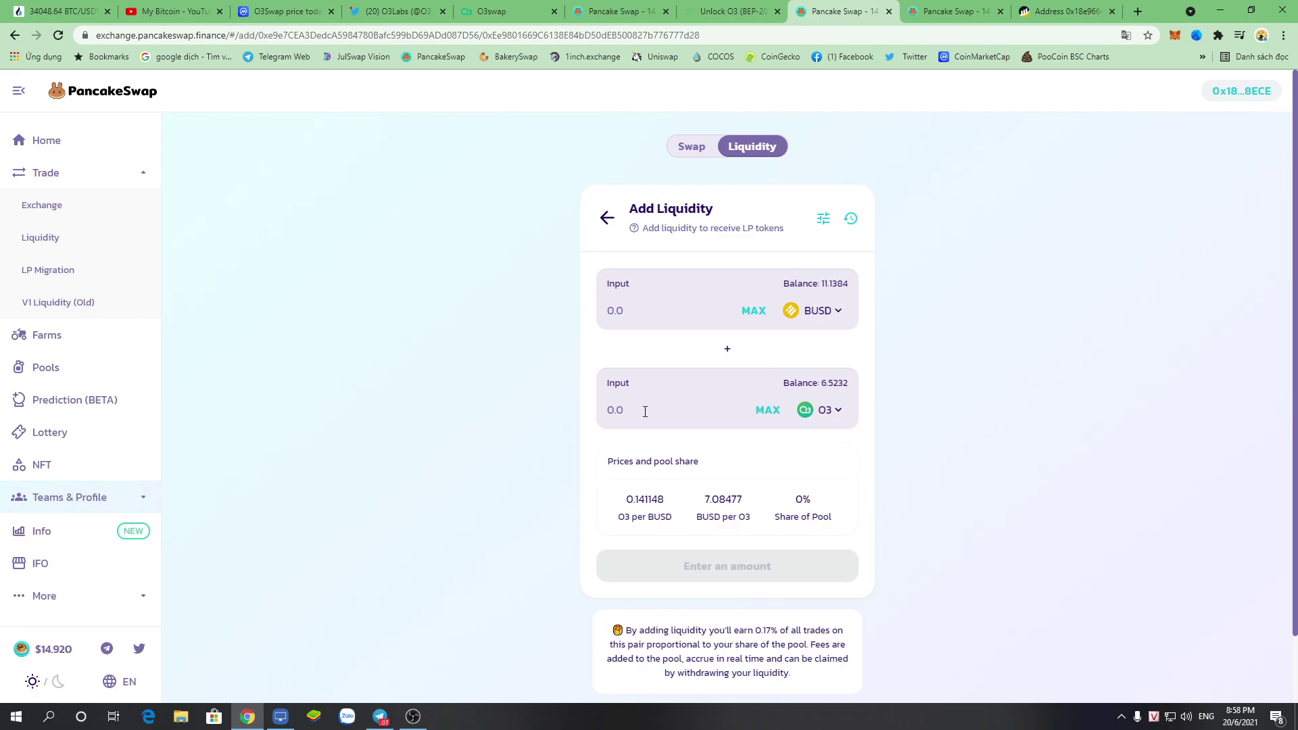
- Enter 2 as the O3 amount and check the BUSD-O3 LP tokens in the wallet
type("2")
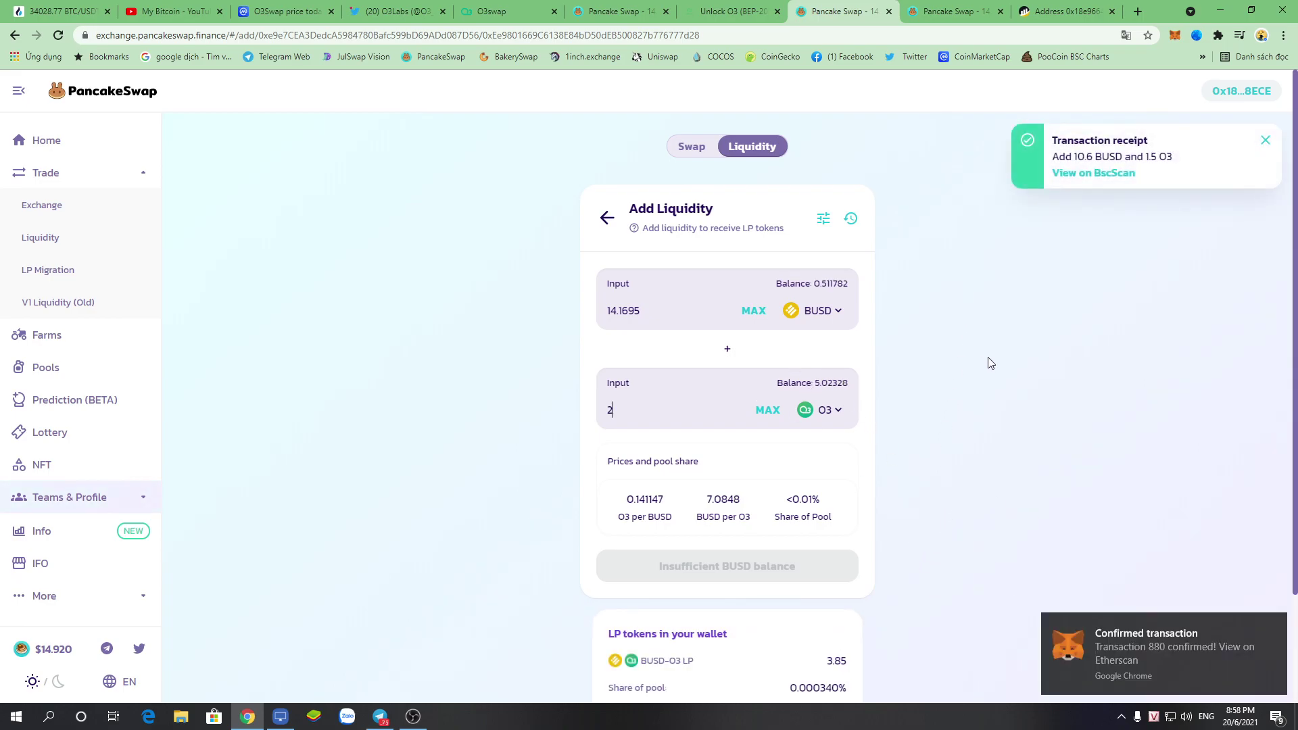
scroll(987, 369, "down", 2)
scroll(958, 415, "up", 2)
scroll(959, 414, "down", 2)
scroll(959, 414, "up", 2)
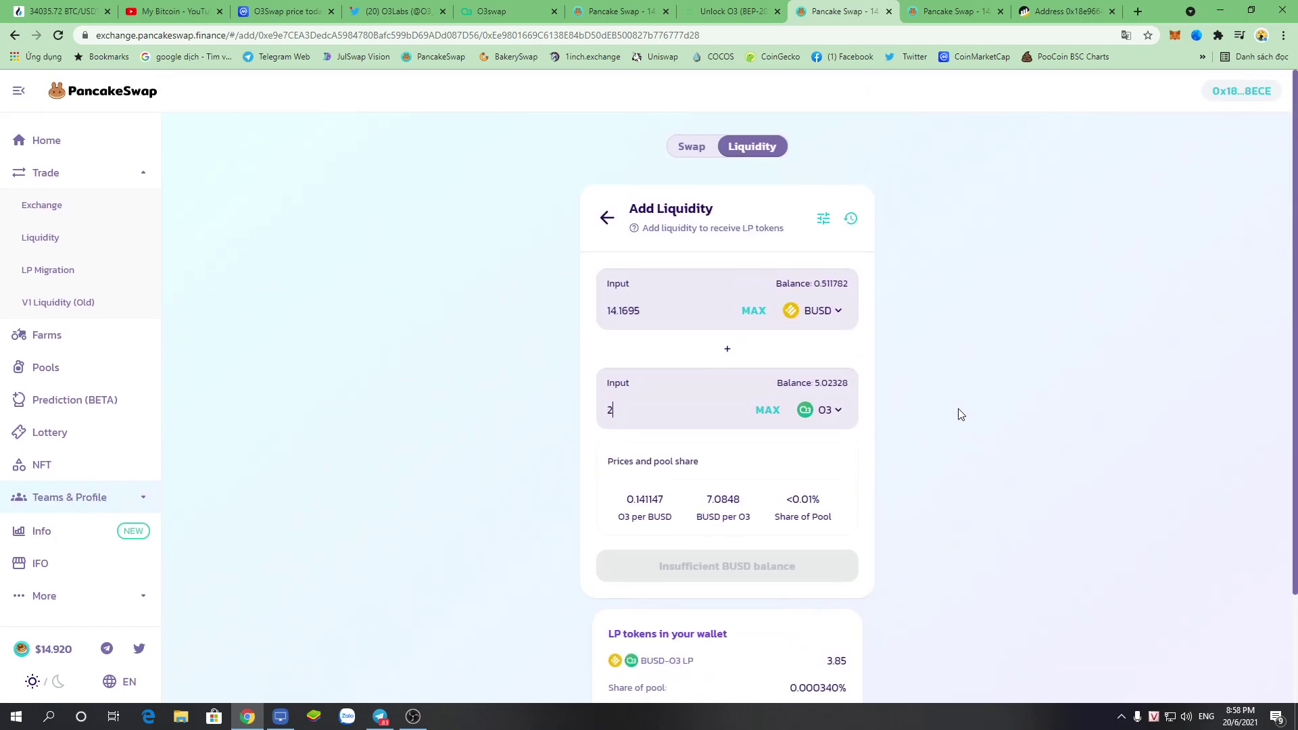
- Switch to O3 Swap's vault and open staking for CAKE-LP to check the balance available to stake
left_click(502, 8)
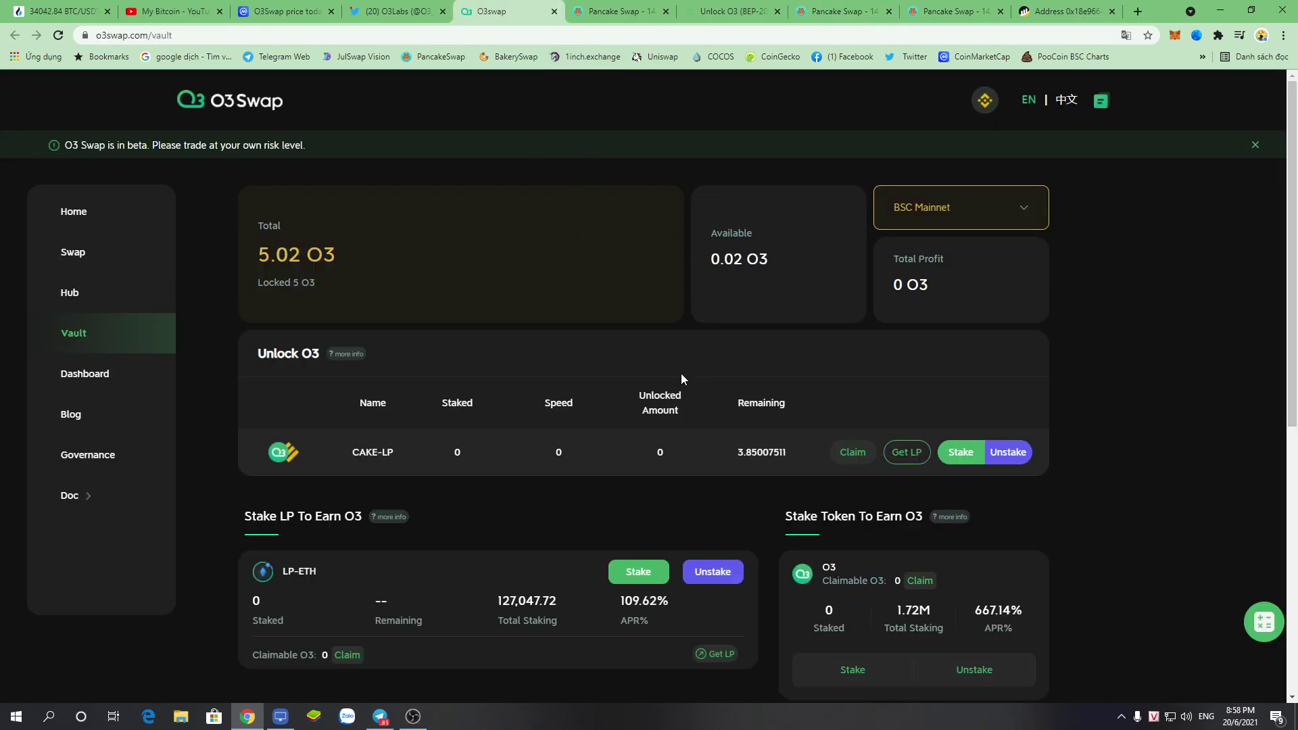
left_click_drag(717, 448, 797, 457)
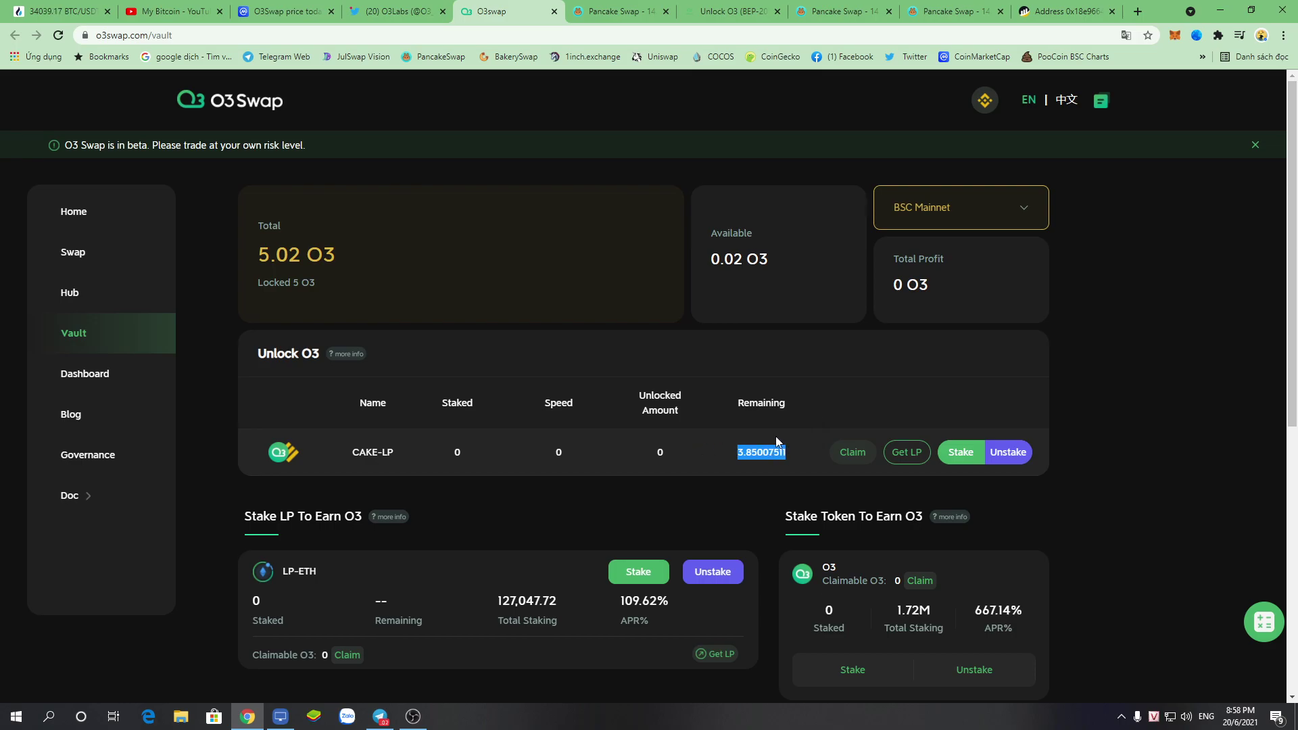
left_click(810, 449)
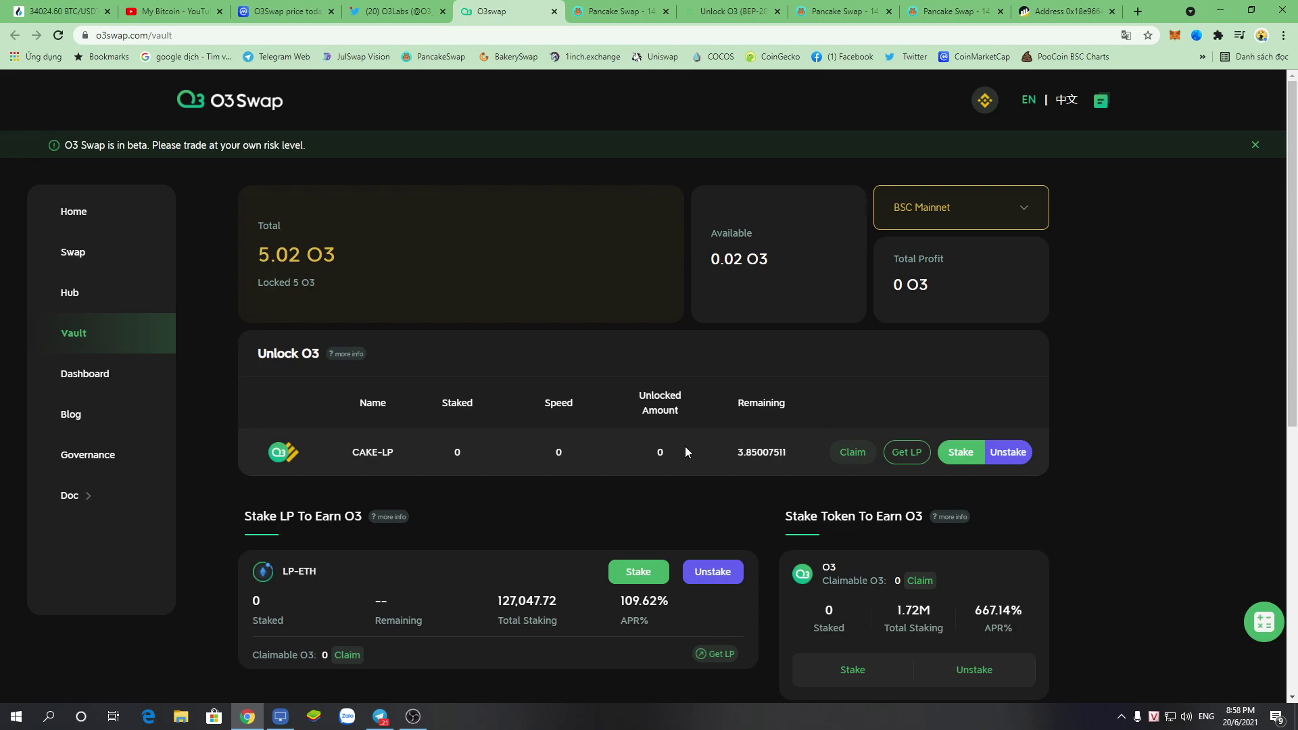
left_click(949, 453)
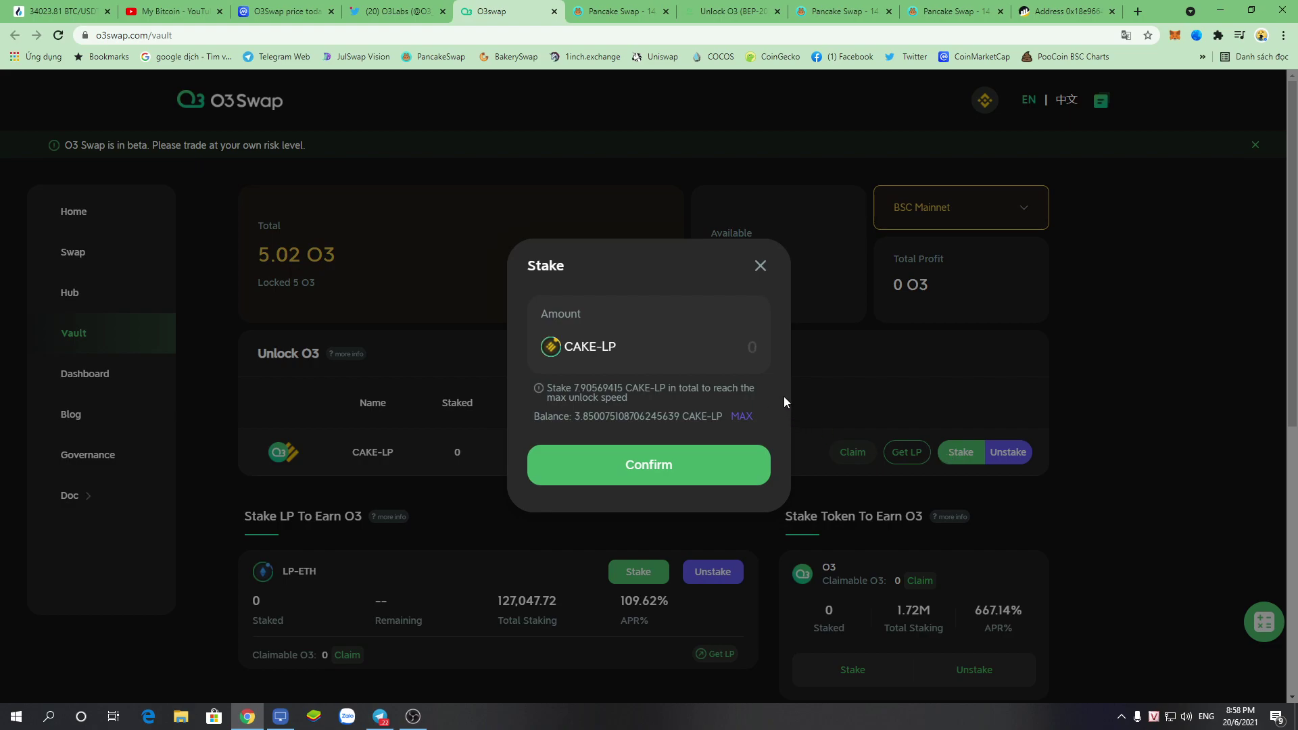
mouse_move(531, 423)
left_mouse_down()
mouse_move(558, 420)
mouse_move(538, 427)
mouse_move(534, 415)
left_mouse_up()
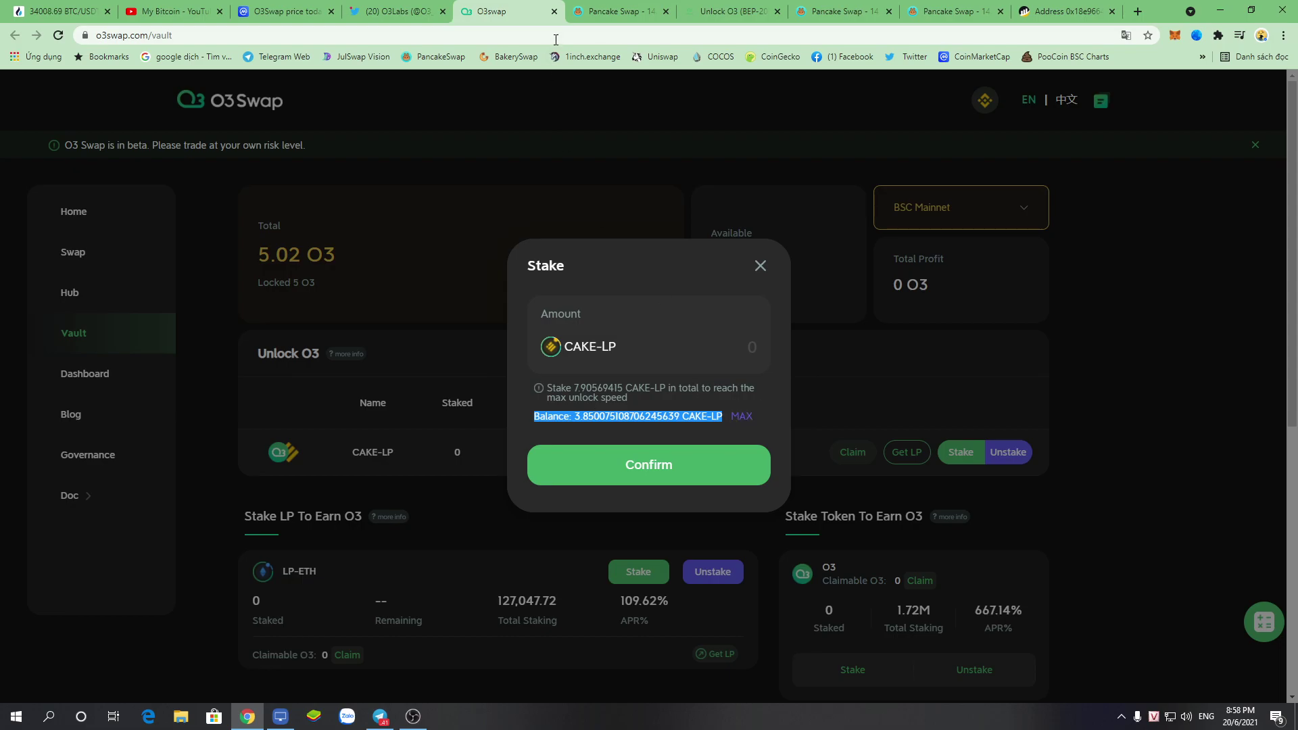
- Return to PancakeSwap's O3/BUSD liquidity form and examine the wallet's LP tokens and pooled amounts
left_click(612, 11)
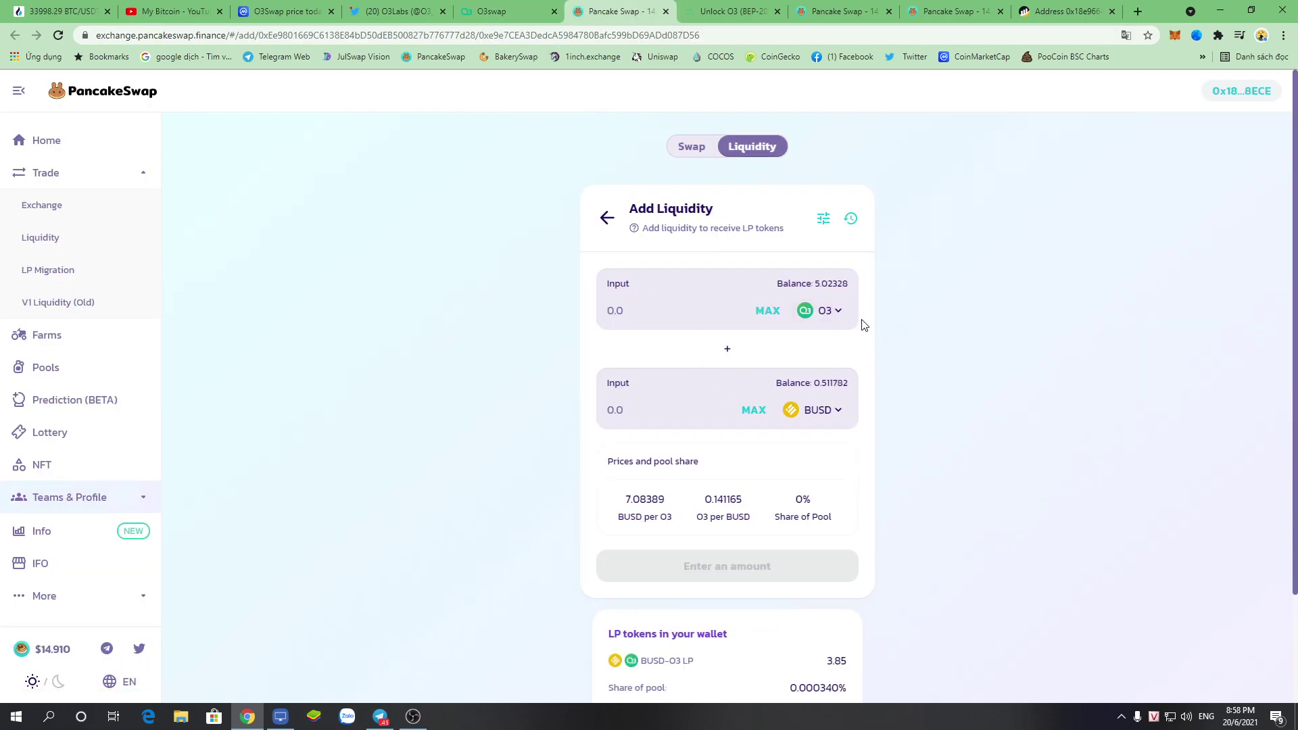
scroll(755, 479, "down", 2)
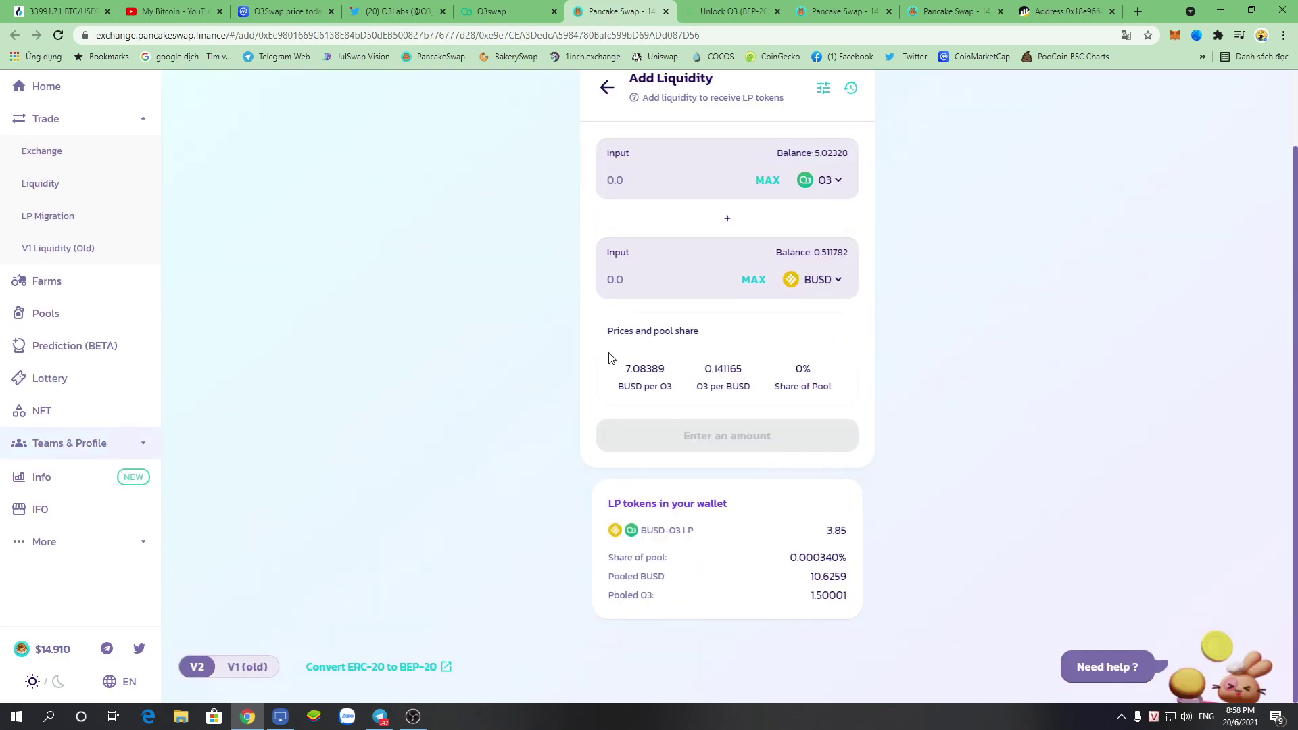
- Check PancakeSwap's share of pool, return to O3 Swap's vault and examine the CAKE-LP staked and remaining amounts
double_click(802, 368)
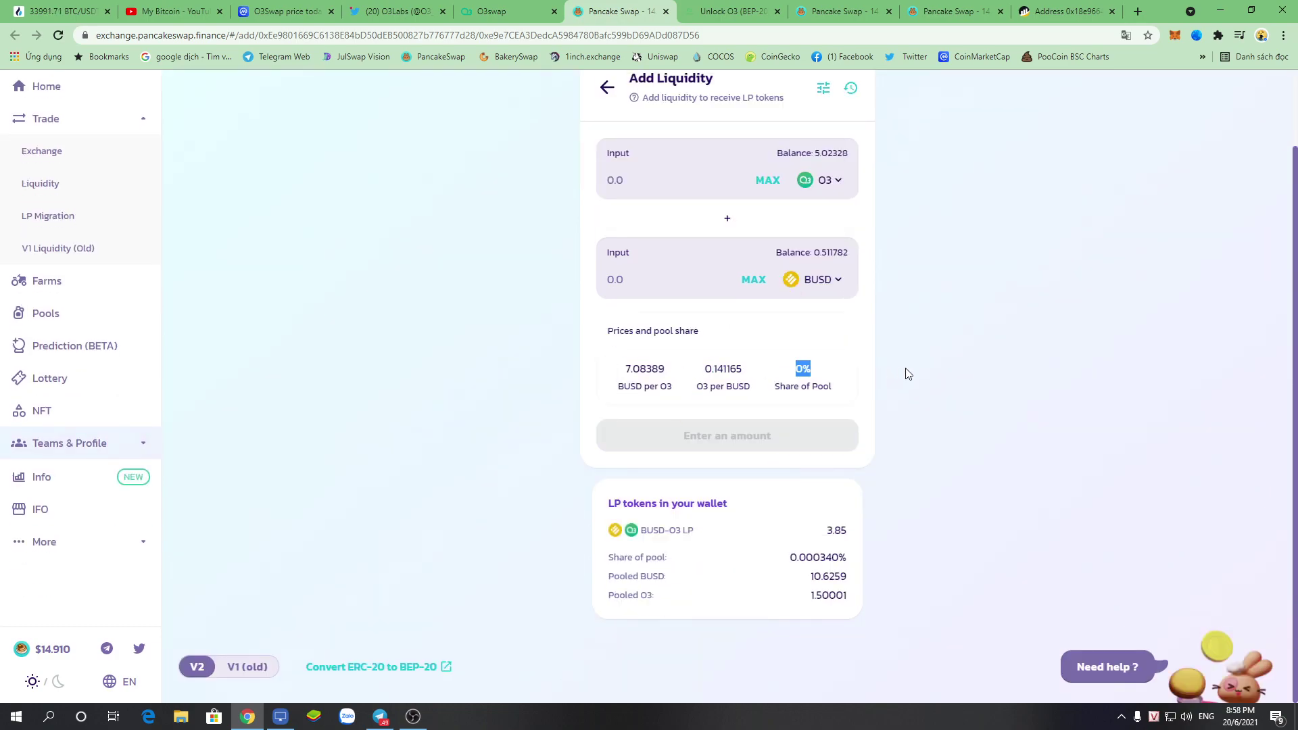
left_click(497, 7)
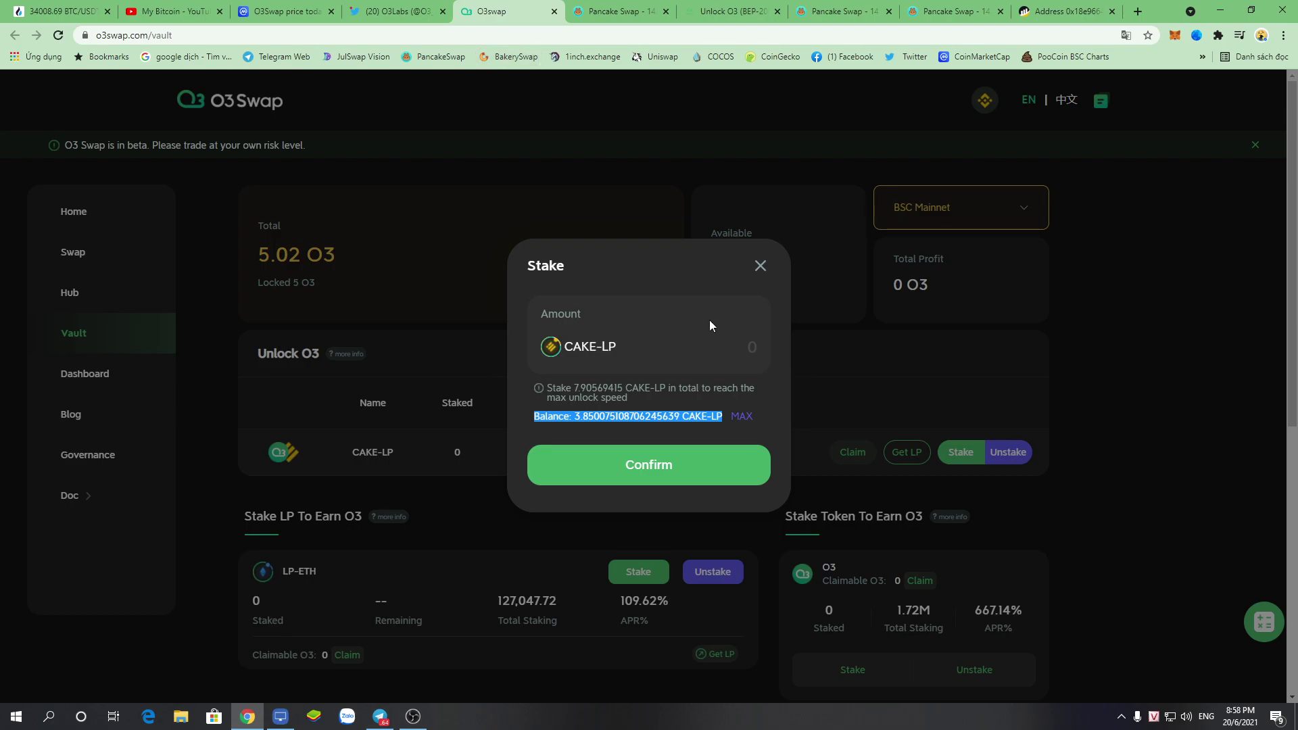
left_click(756, 266)
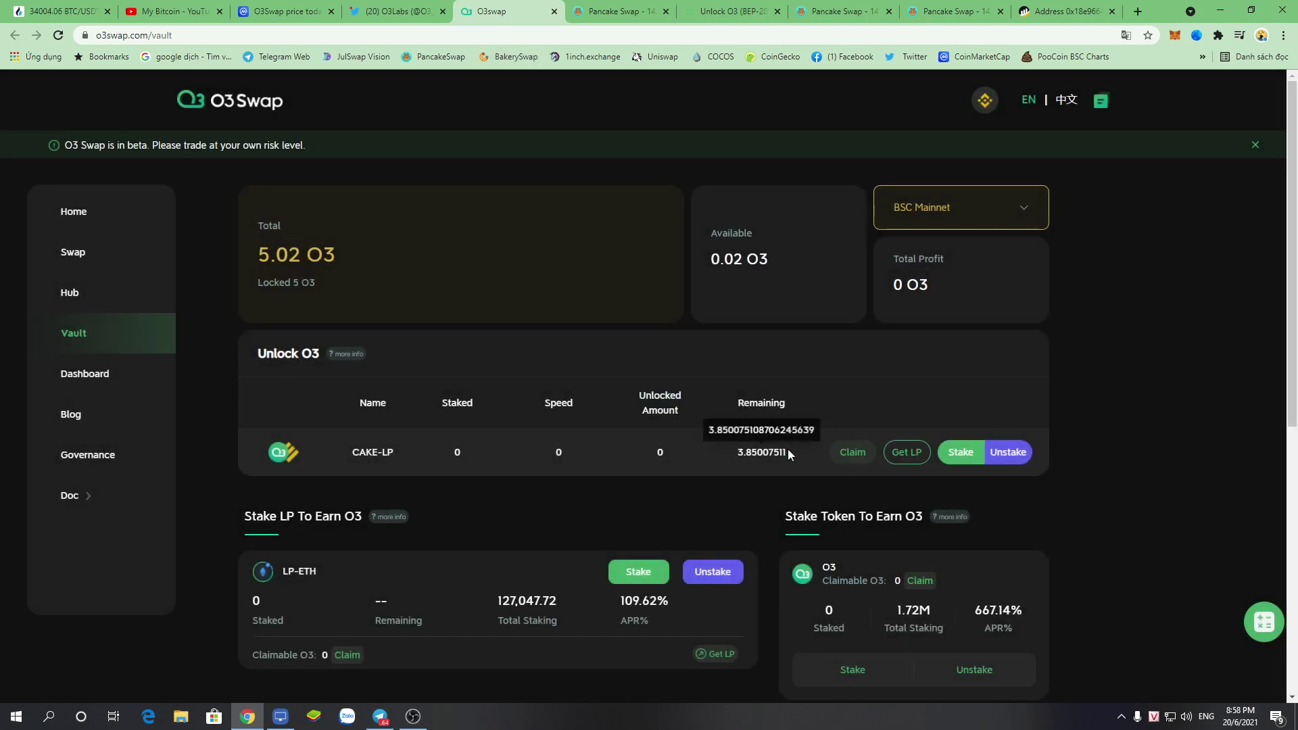
left_click_drag(782, 452, 710, 456)
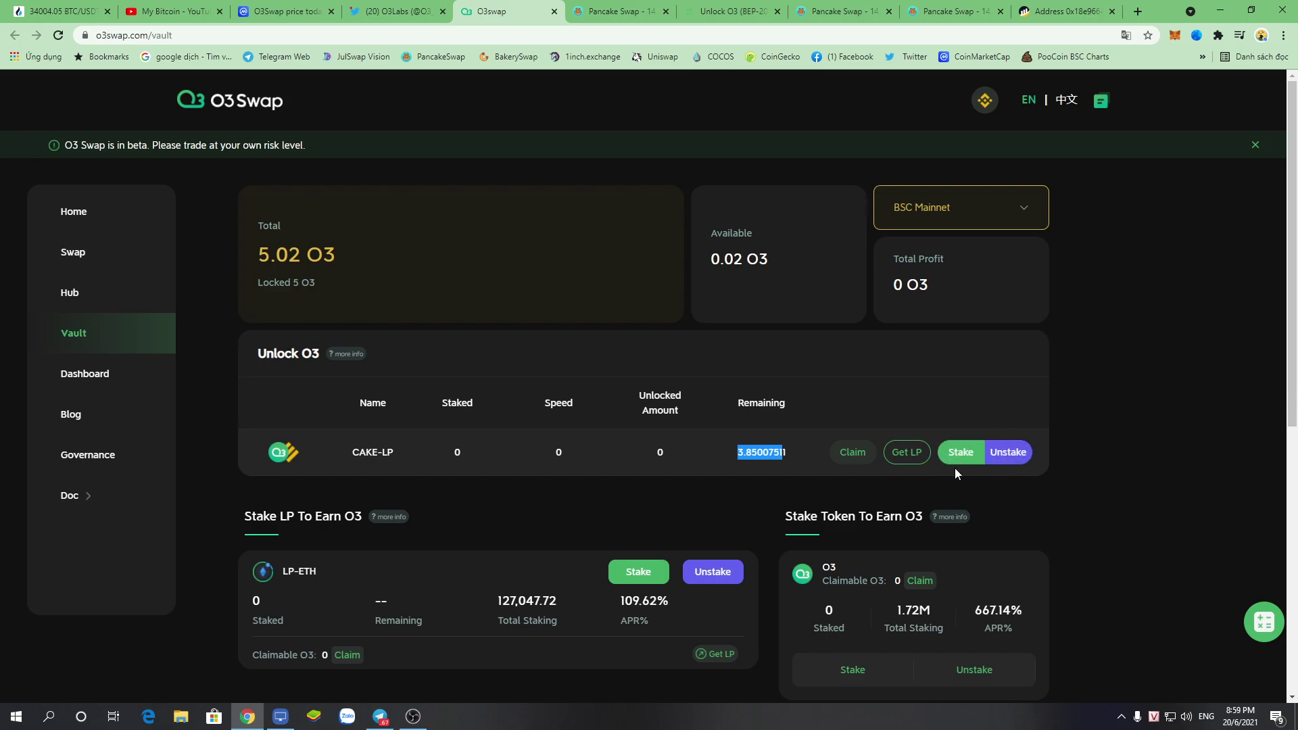
left_click_drag(348, 450, 501, 451)
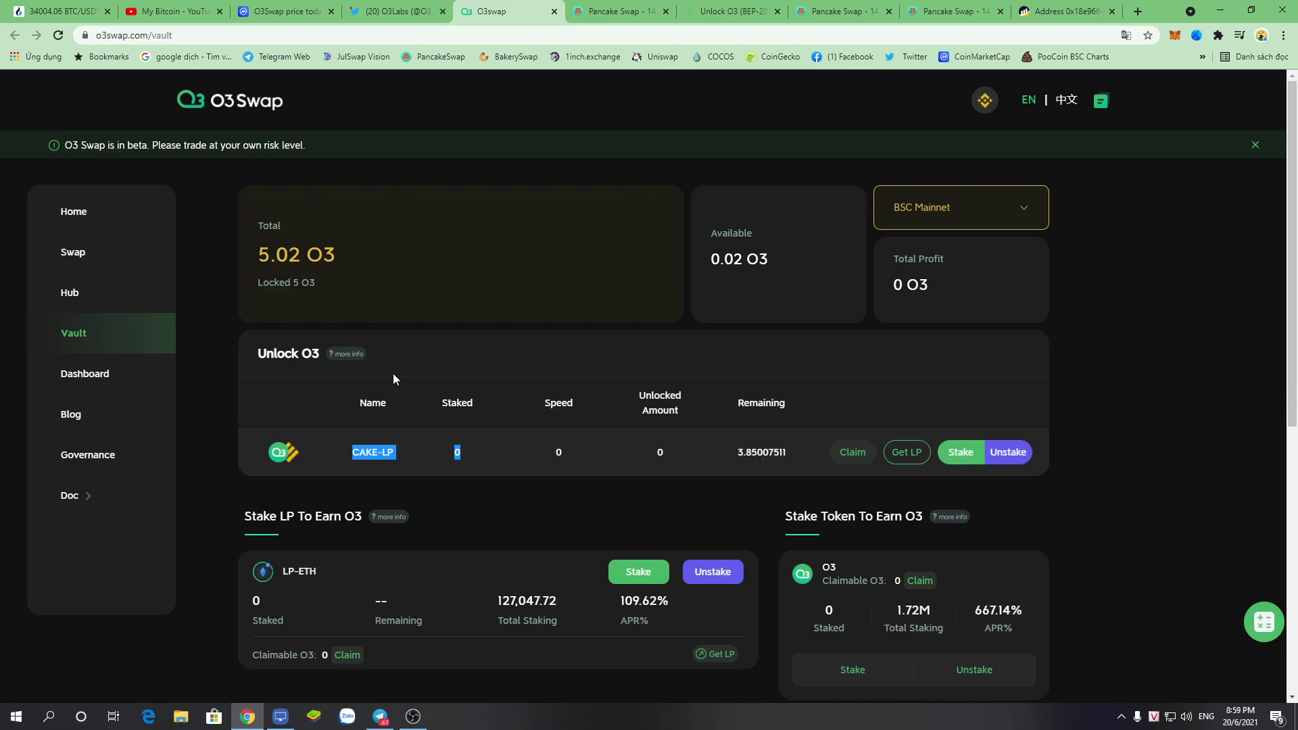
left_click_drag(395, 378, 355, 352)
left_click_drag(342, 449, 508, 442)
- Request staking of the maximum CAKE-LP balance and approve O3 Swap's CAKE-LP spending in MetaMask
left_click(961, 453)
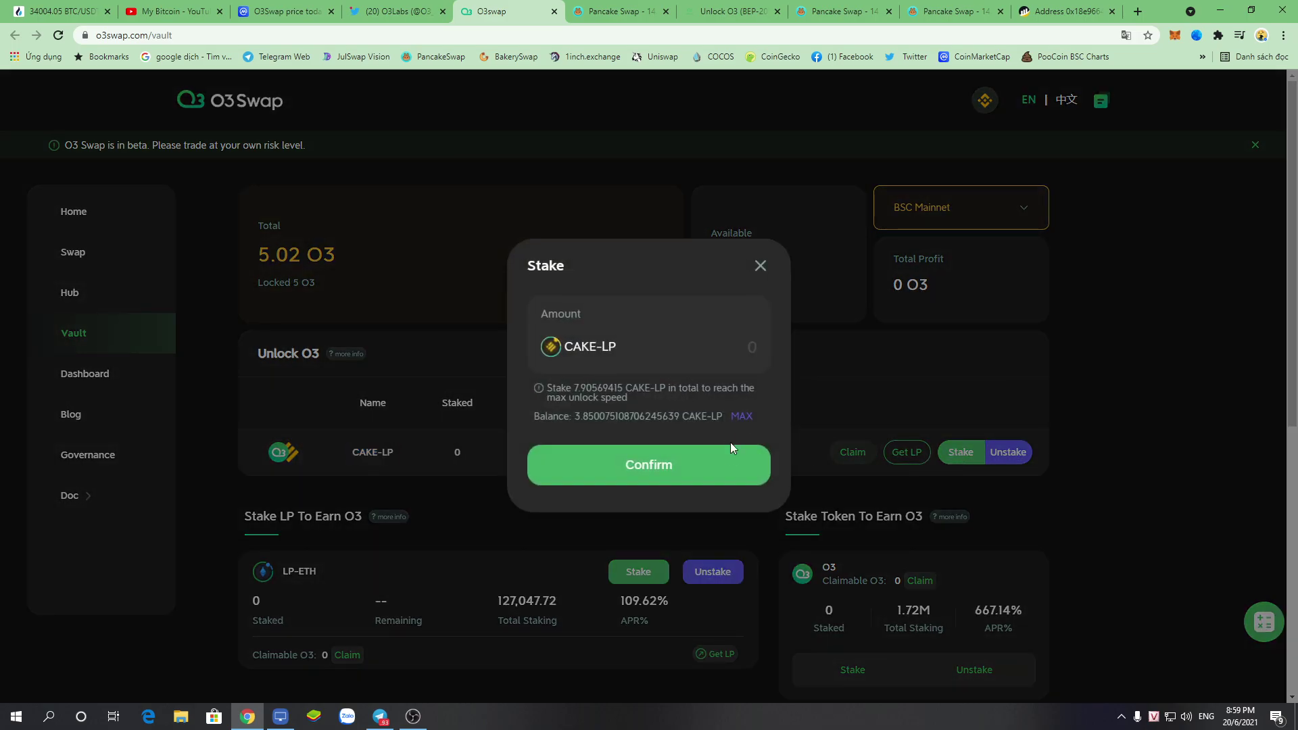
left_click(742, 416)
double_click(742, 416)
left_click(642, 468)
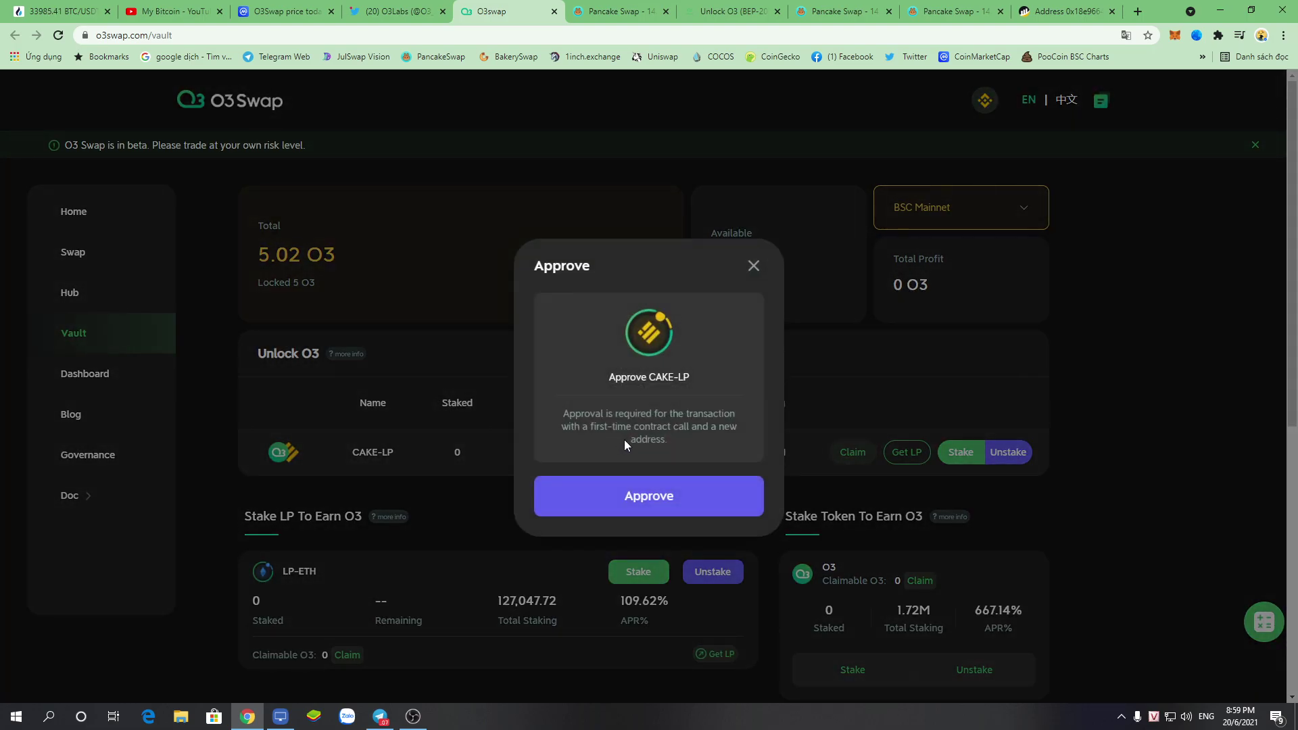
left_click(642, 496)
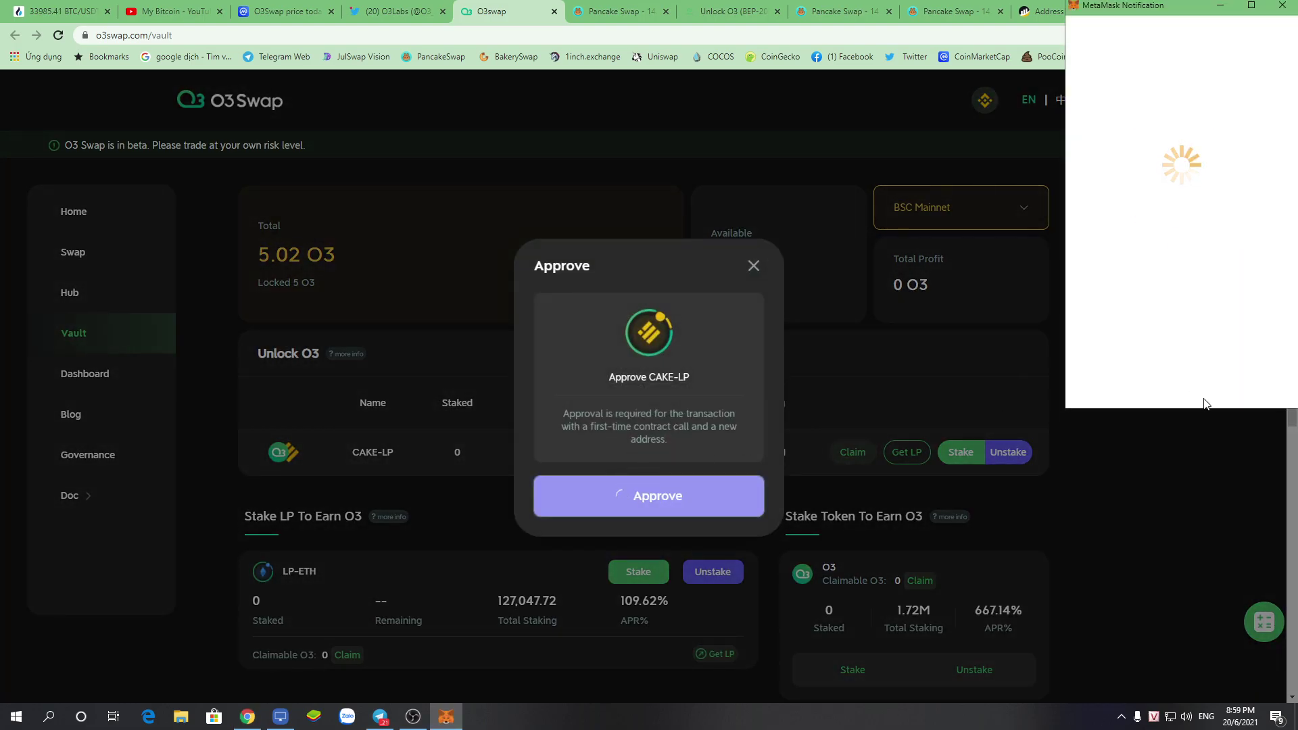
scroll(1203, 398, "down", 1)
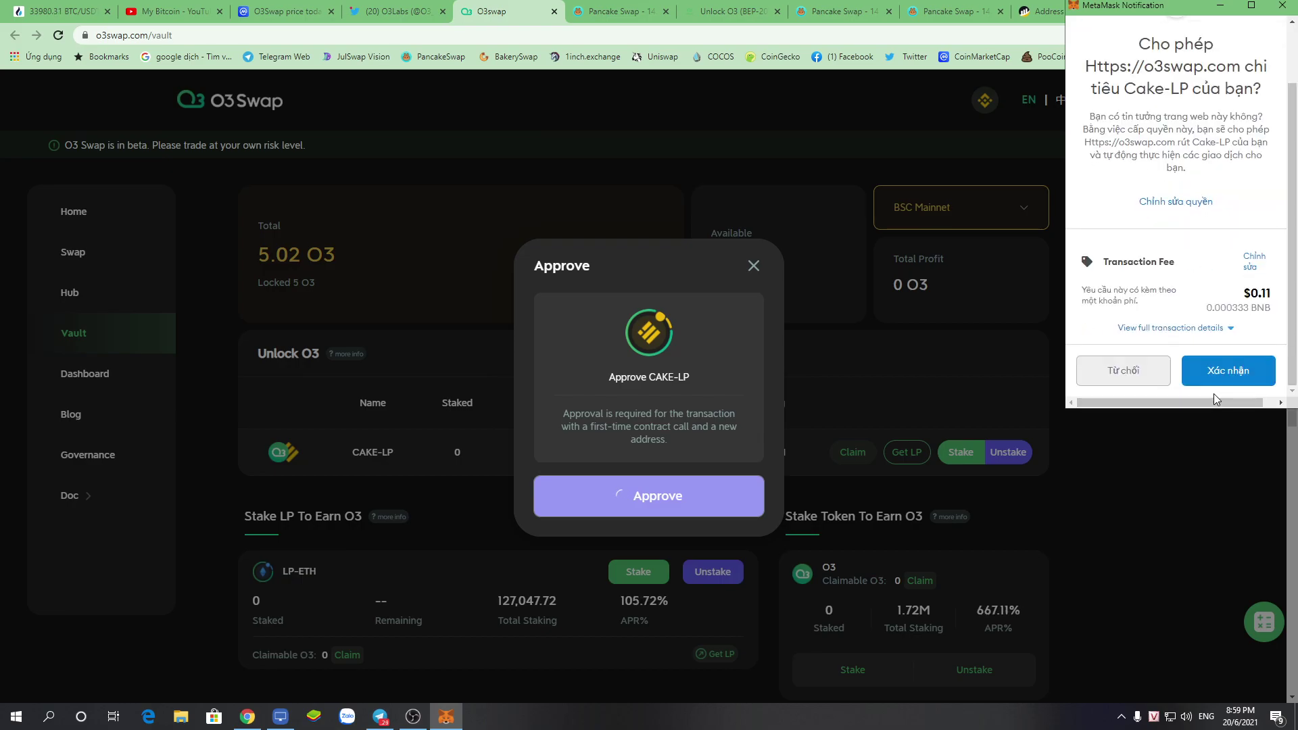
left_click(1210, 384)
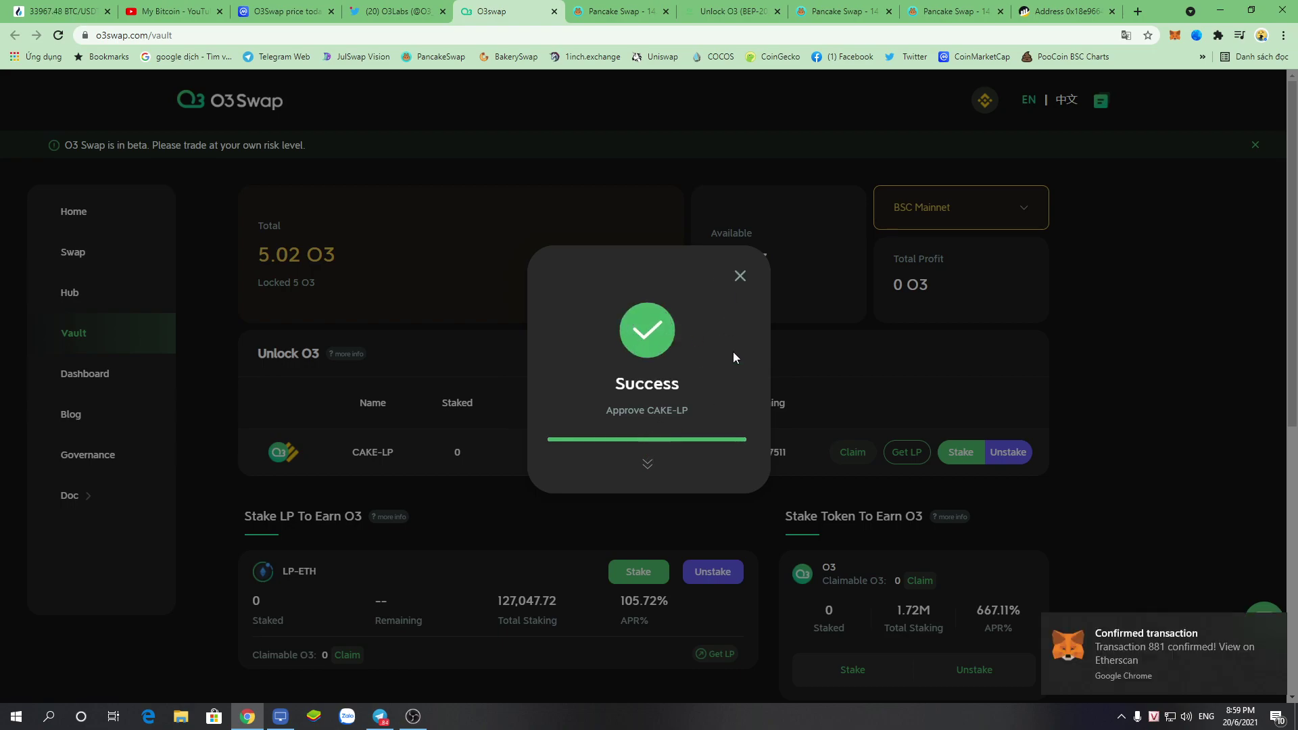
left_click(738, 275)
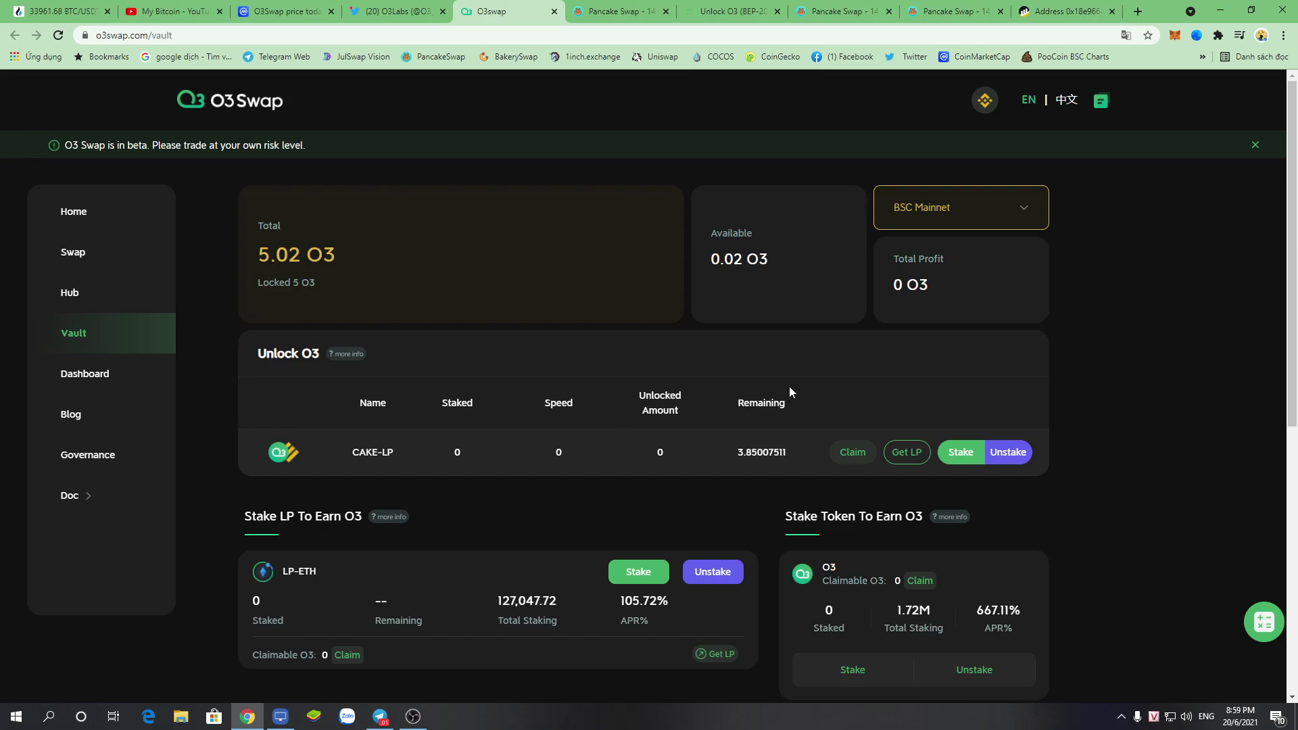
right_click(911, 337)
left_click(1155, 294)
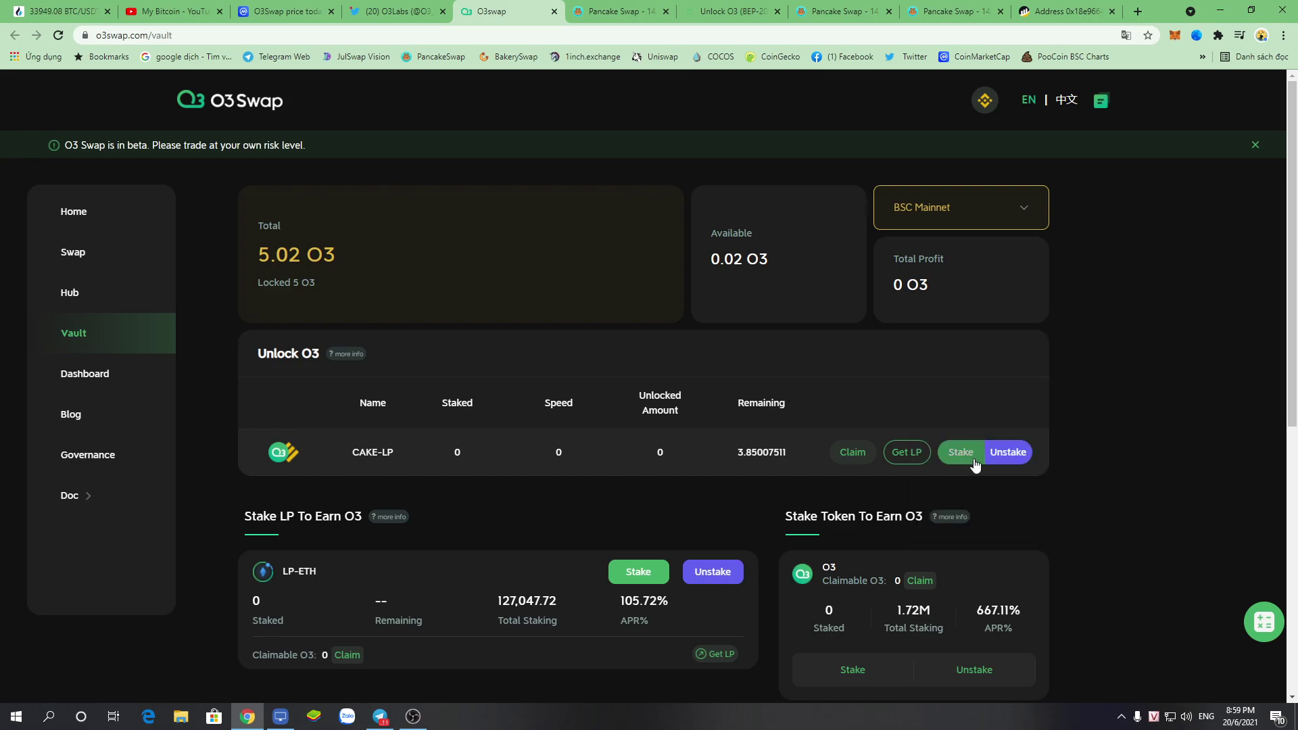
right_click(799, 349)
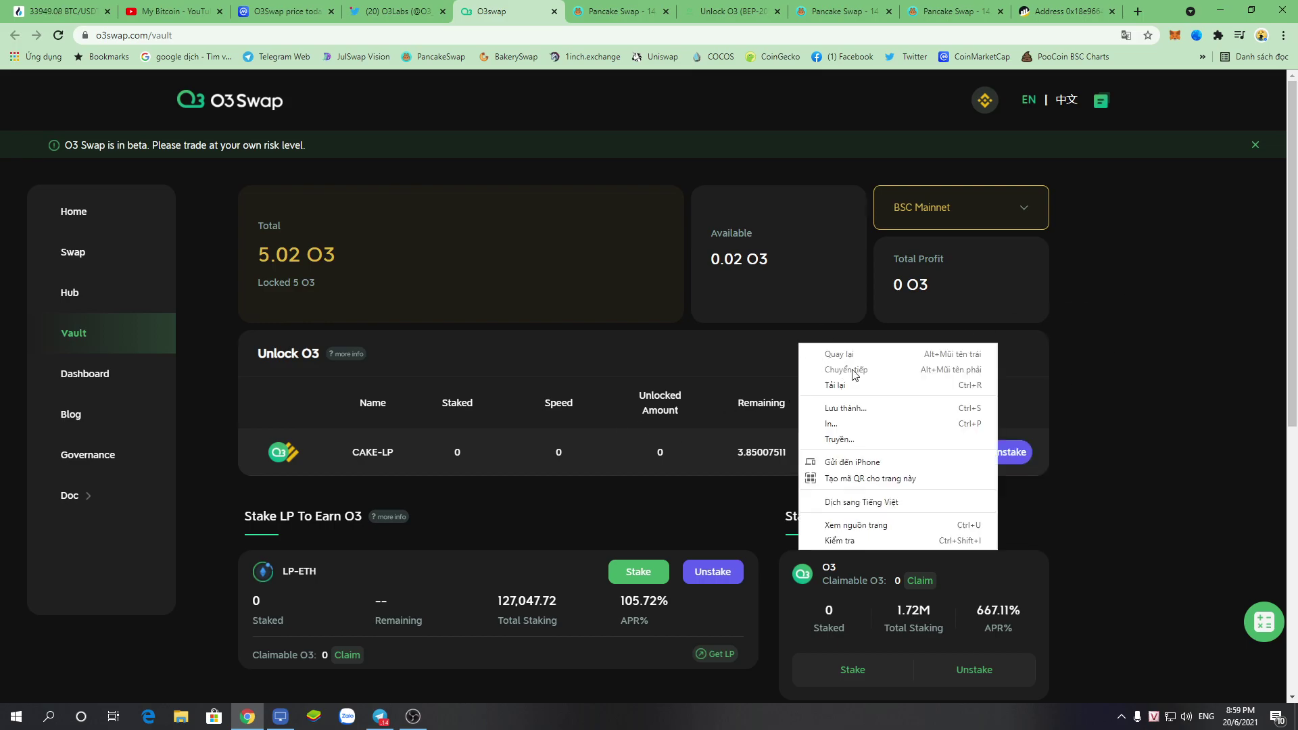
key("Escape")
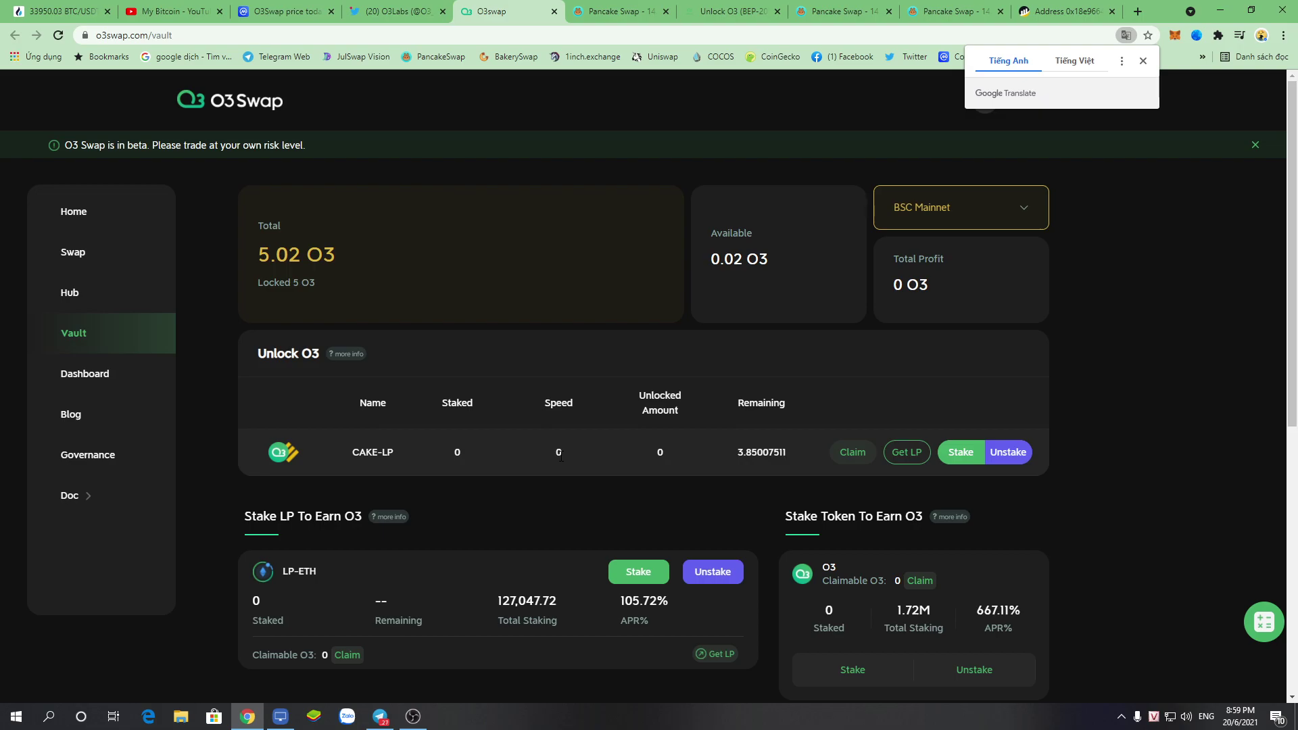
left_click(971, 452)
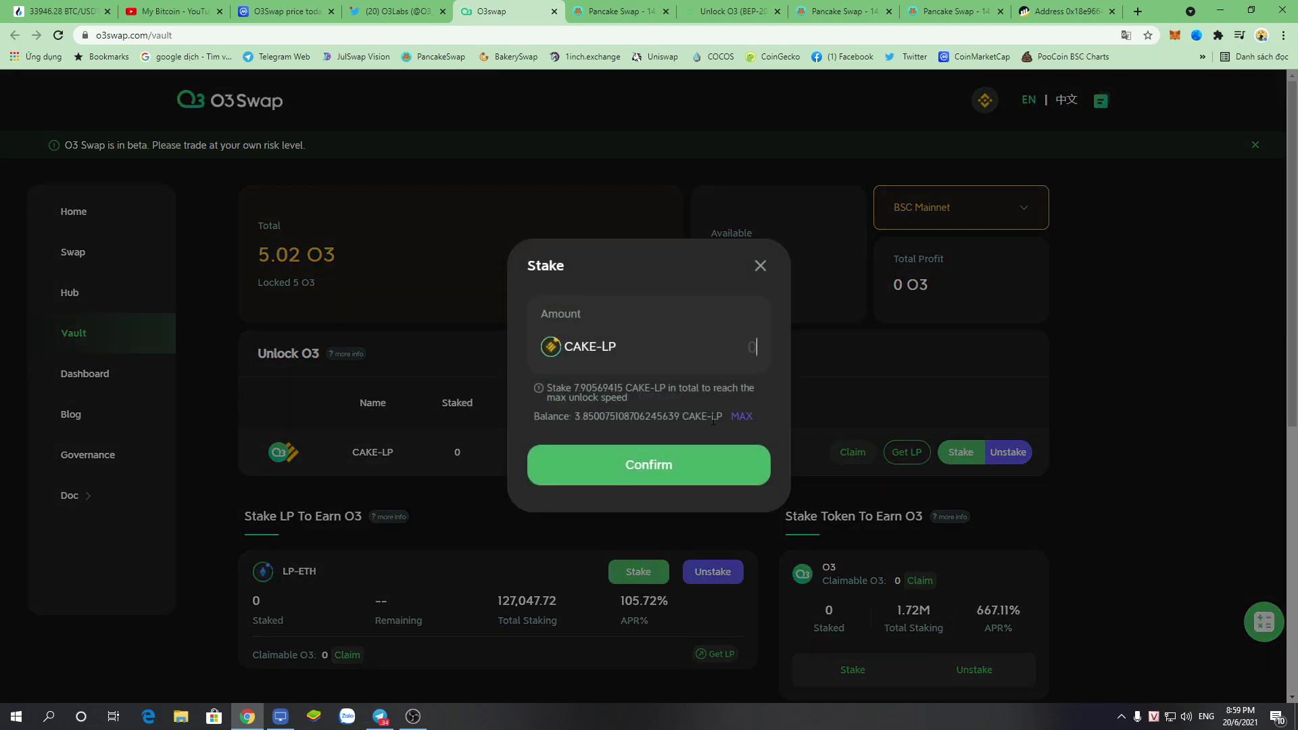
left_click(742, 416)
left_click(1114, 321)
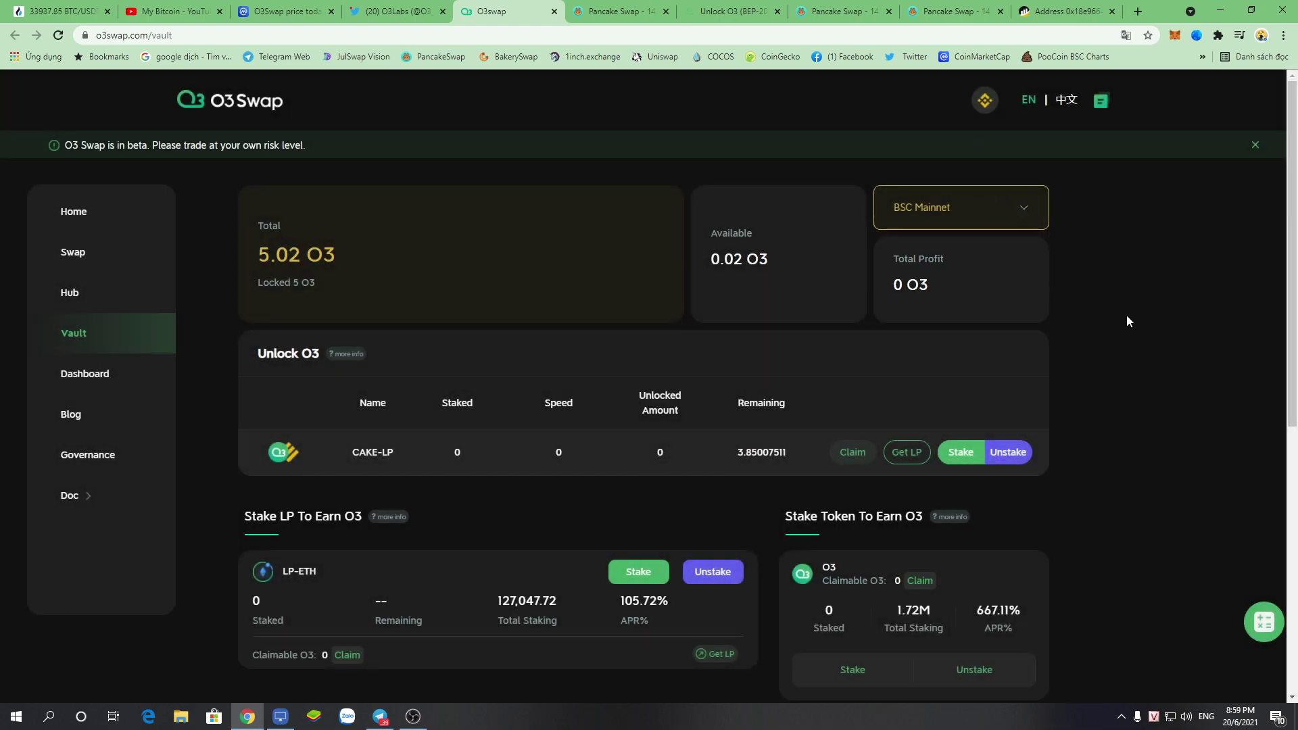
- Check the recent MetaMask transaction notifications and close the notification list
left_click(1276, 716)
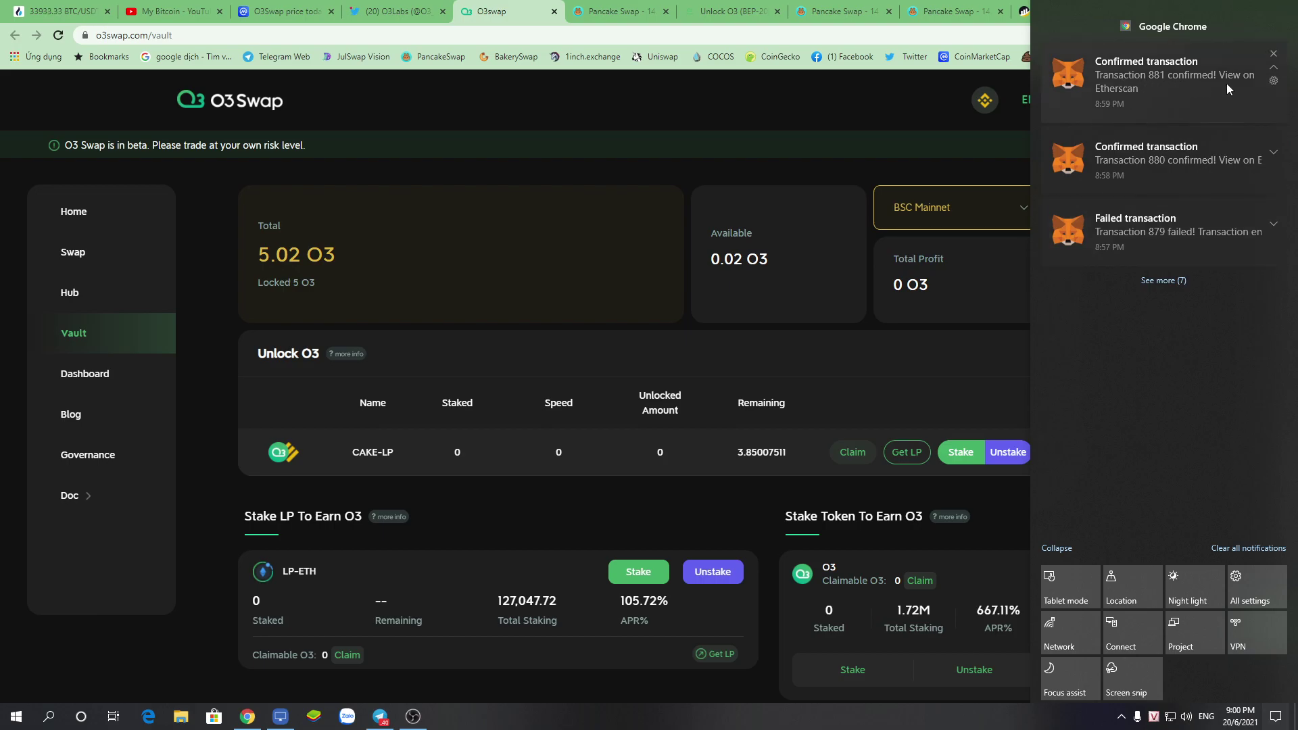
left_click(881, 388)
left_click(1003, 205)
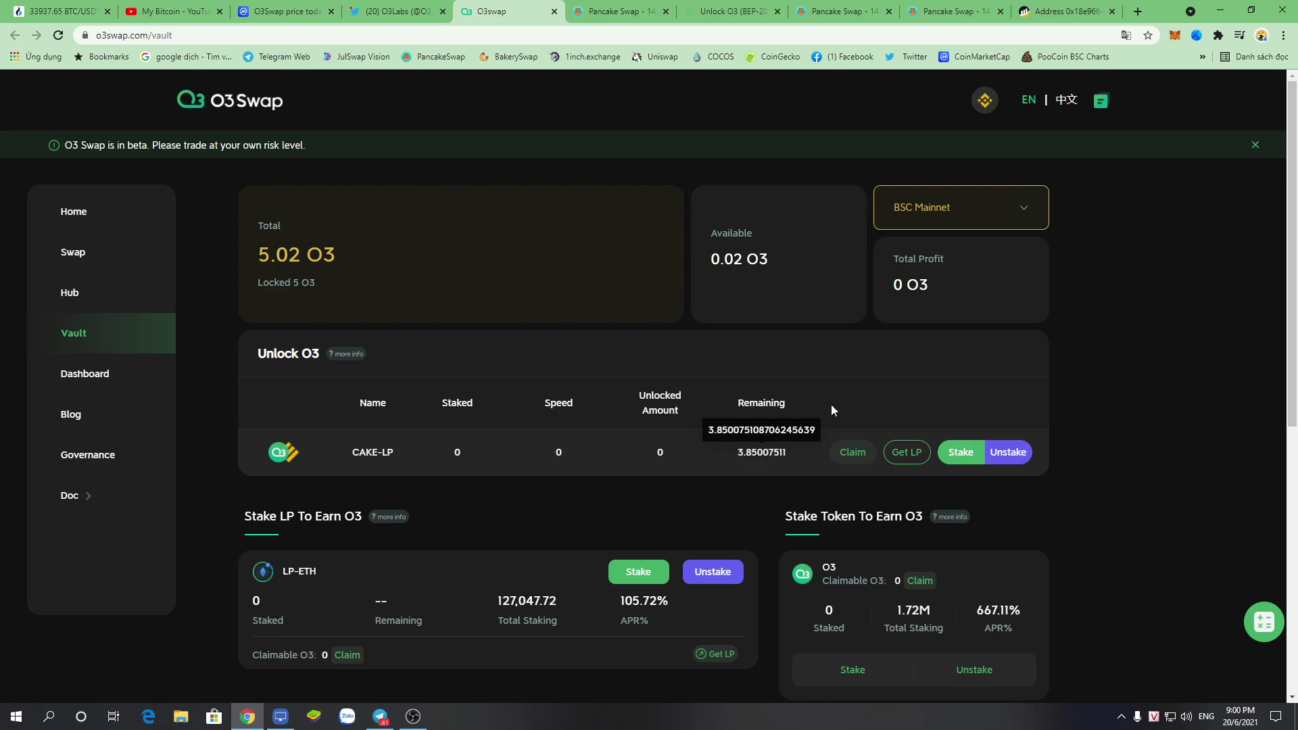
right_click(863, 388)
left_click(1110, 441)
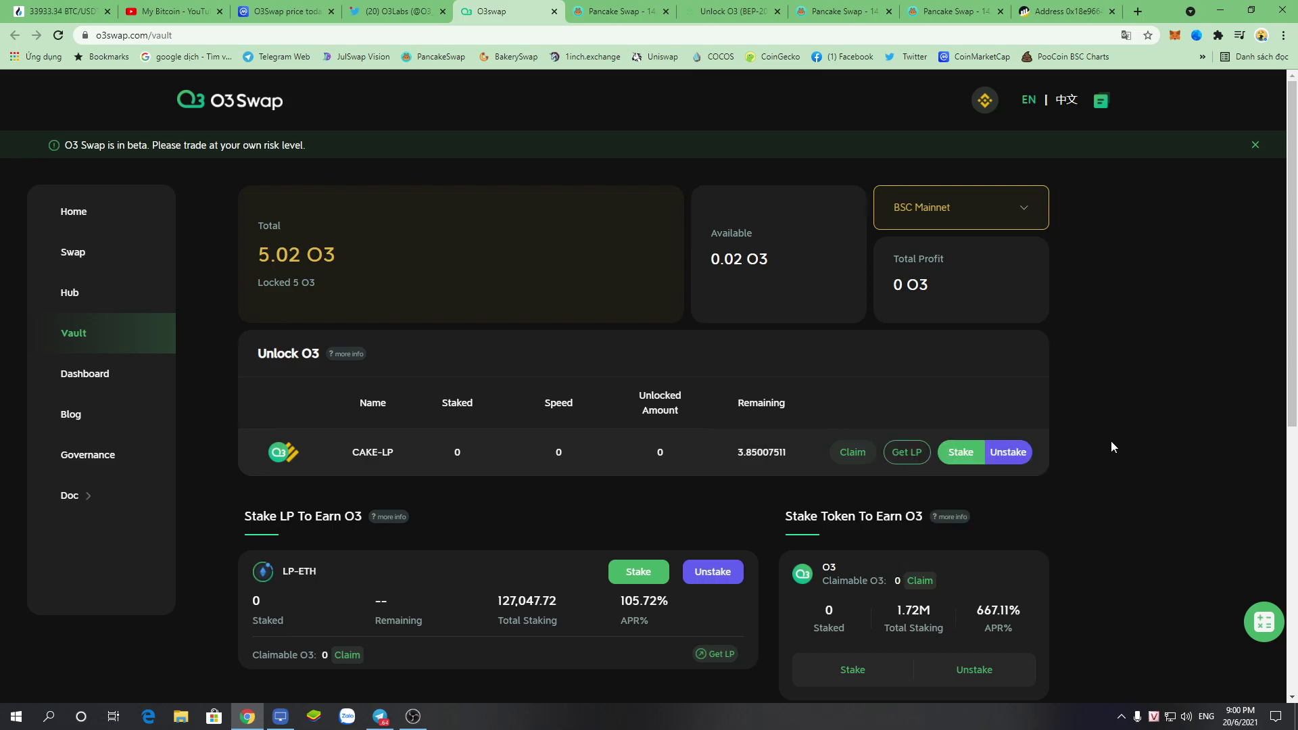
left_click(954, 453)
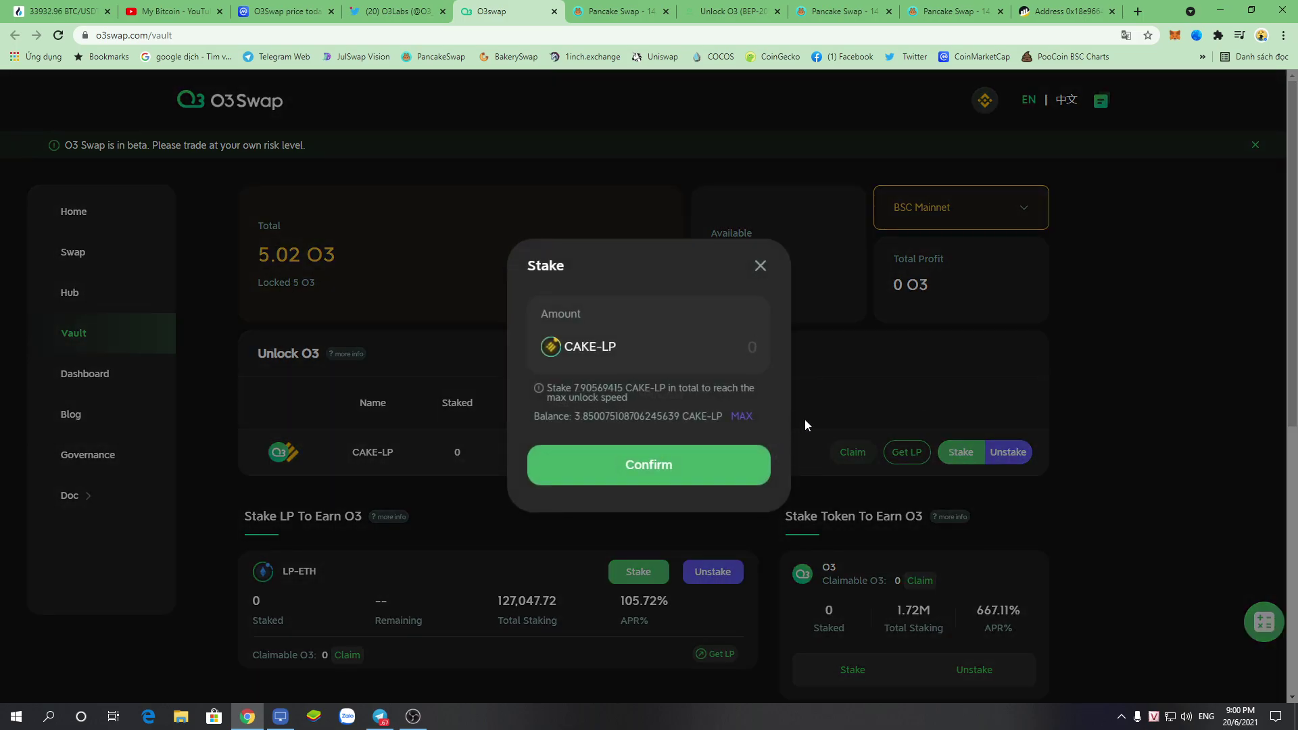
left_click(1167, 368)
left_click(960, 453)
left_click(742, 417)
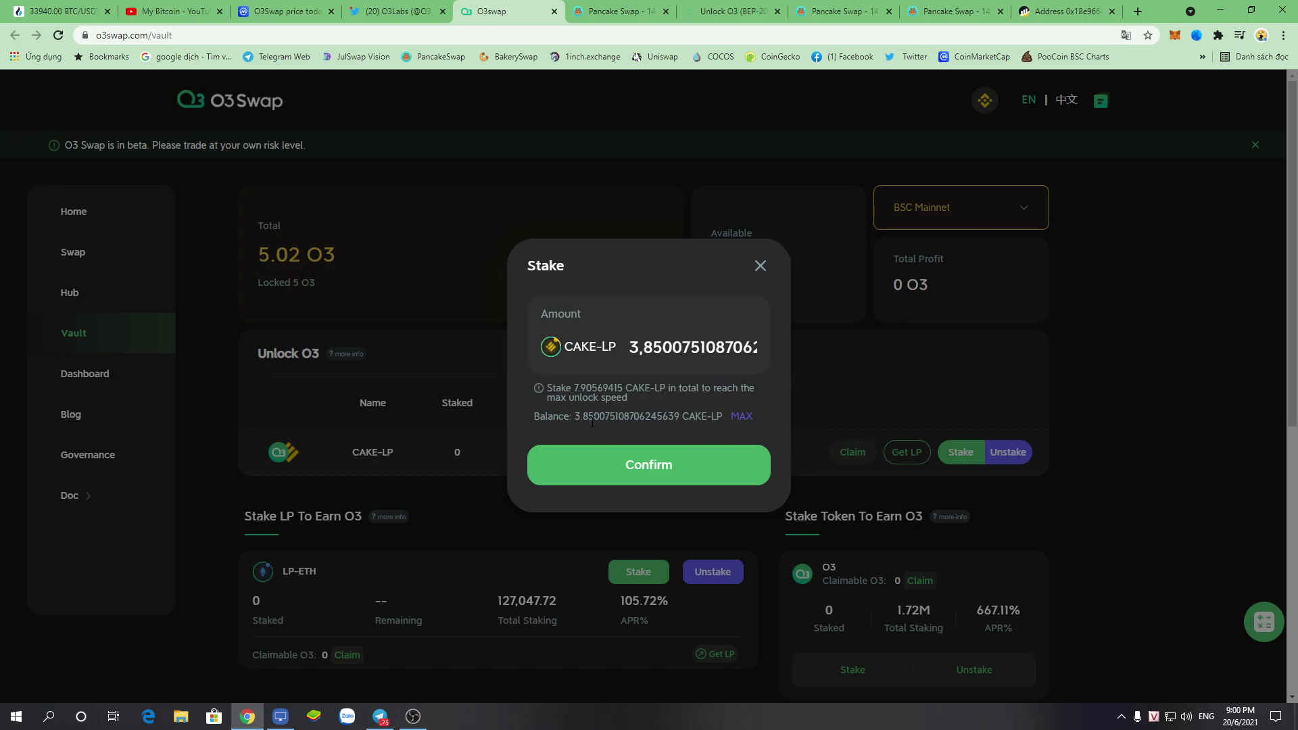
left_click(758, 268)
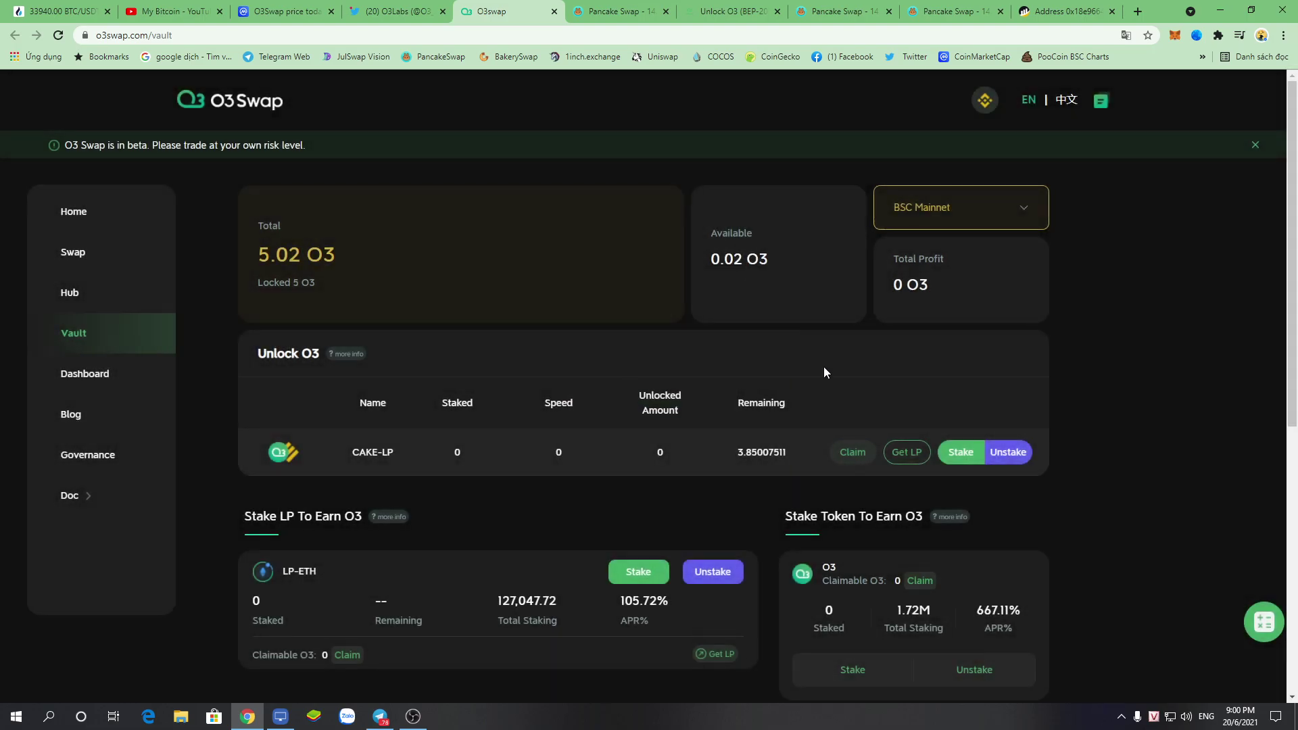
left_click(958, 451)
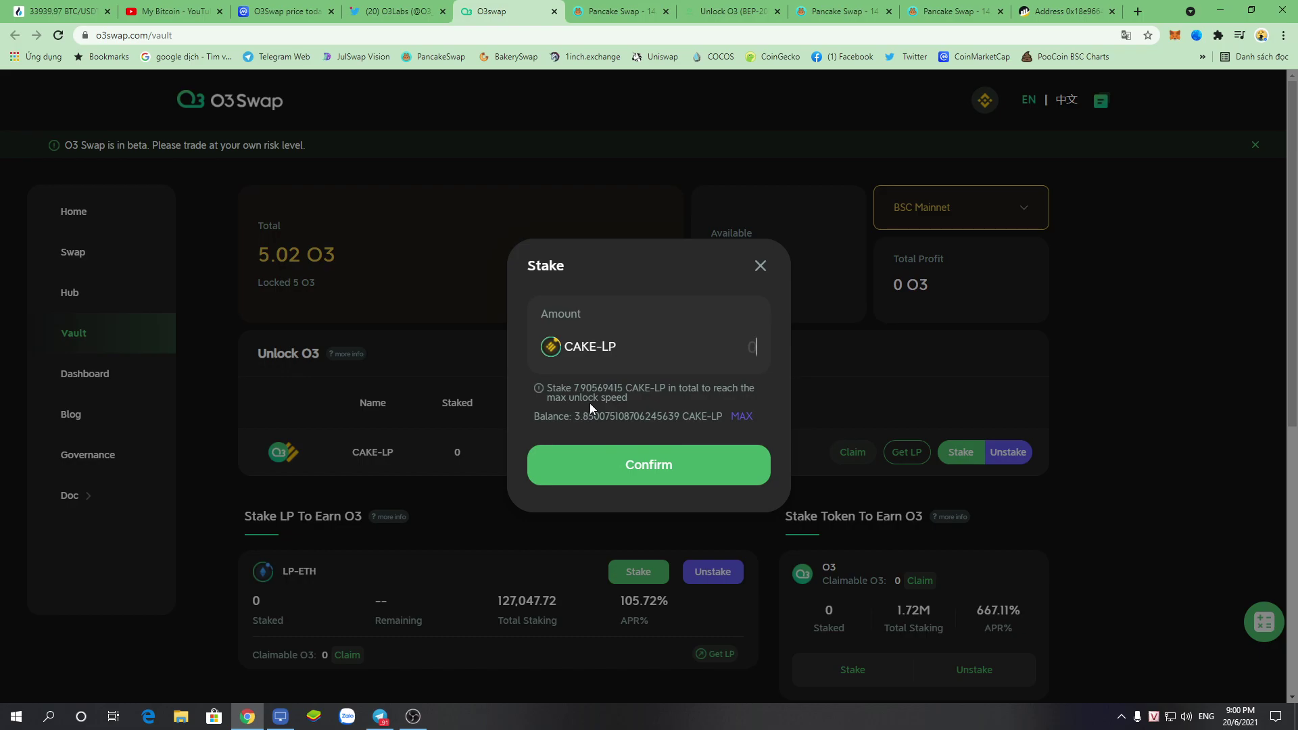
left_click(743, 418)
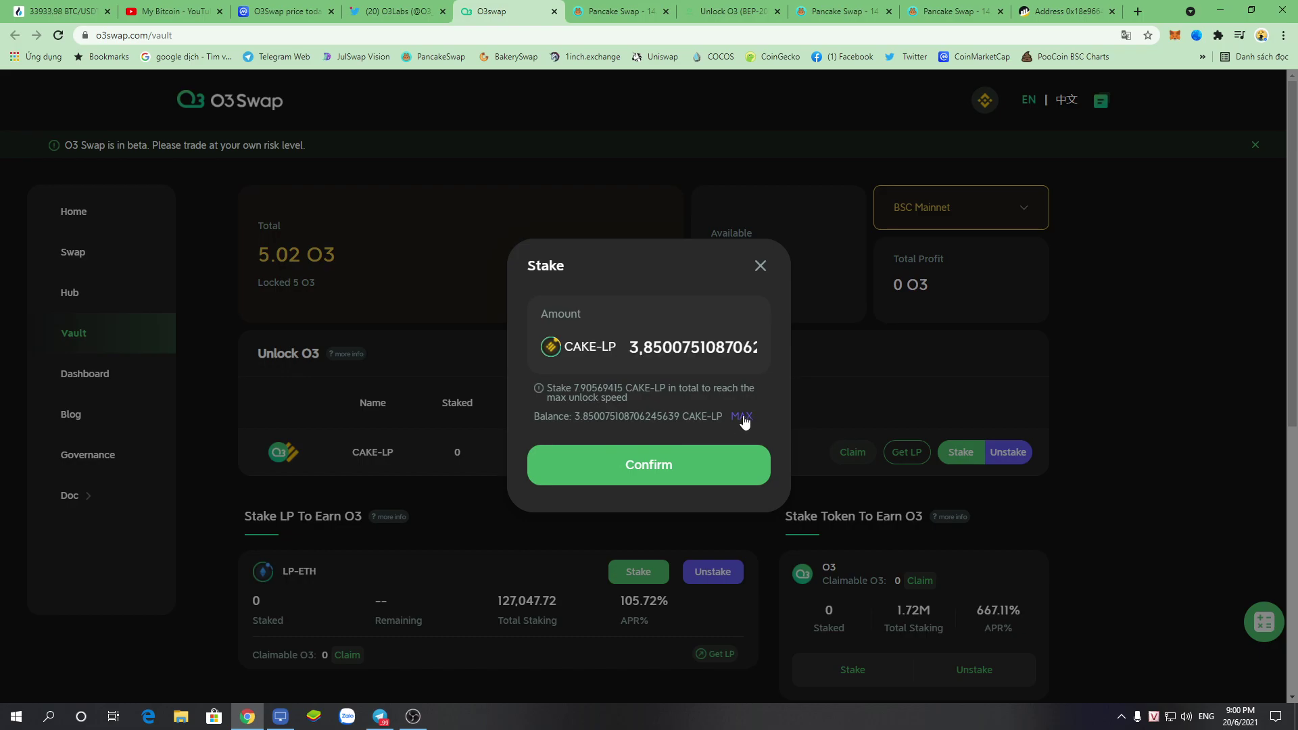
left_click(944, 383)
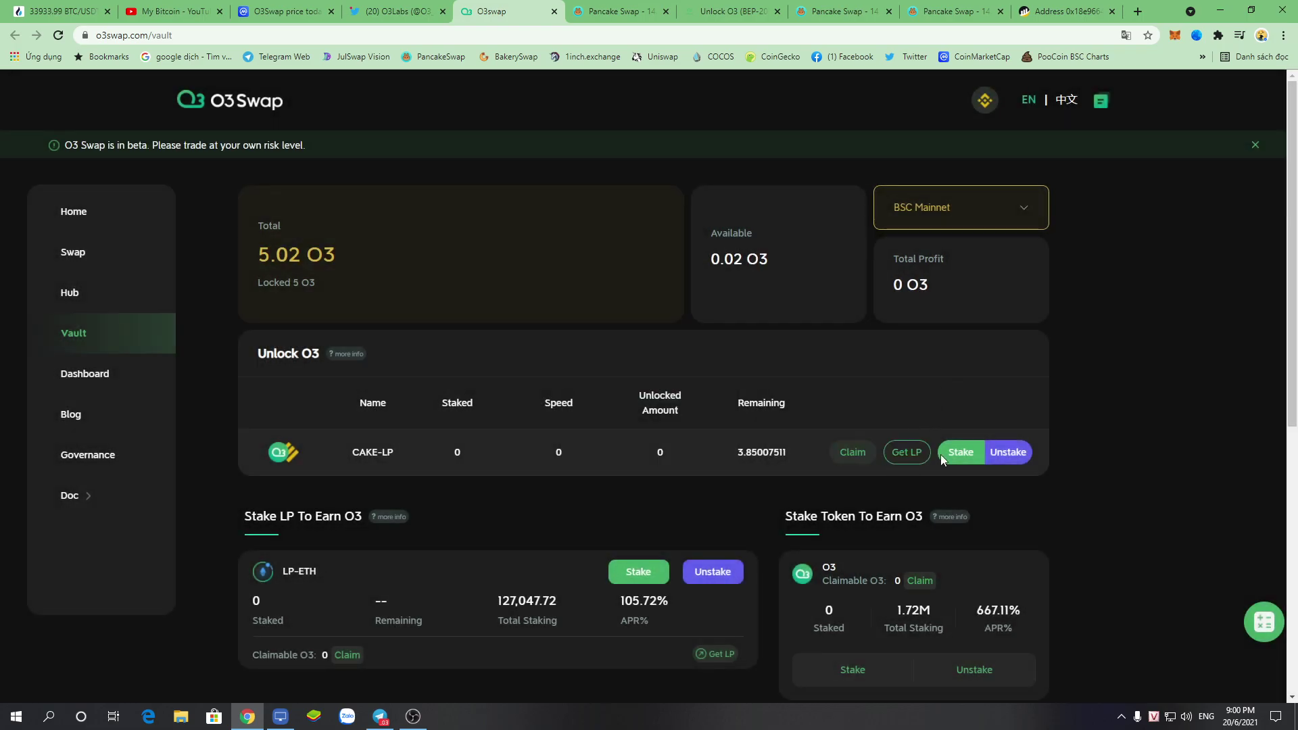
- Translate O3 Swap's vault page into Vietnamese
right_click(1093, 372)
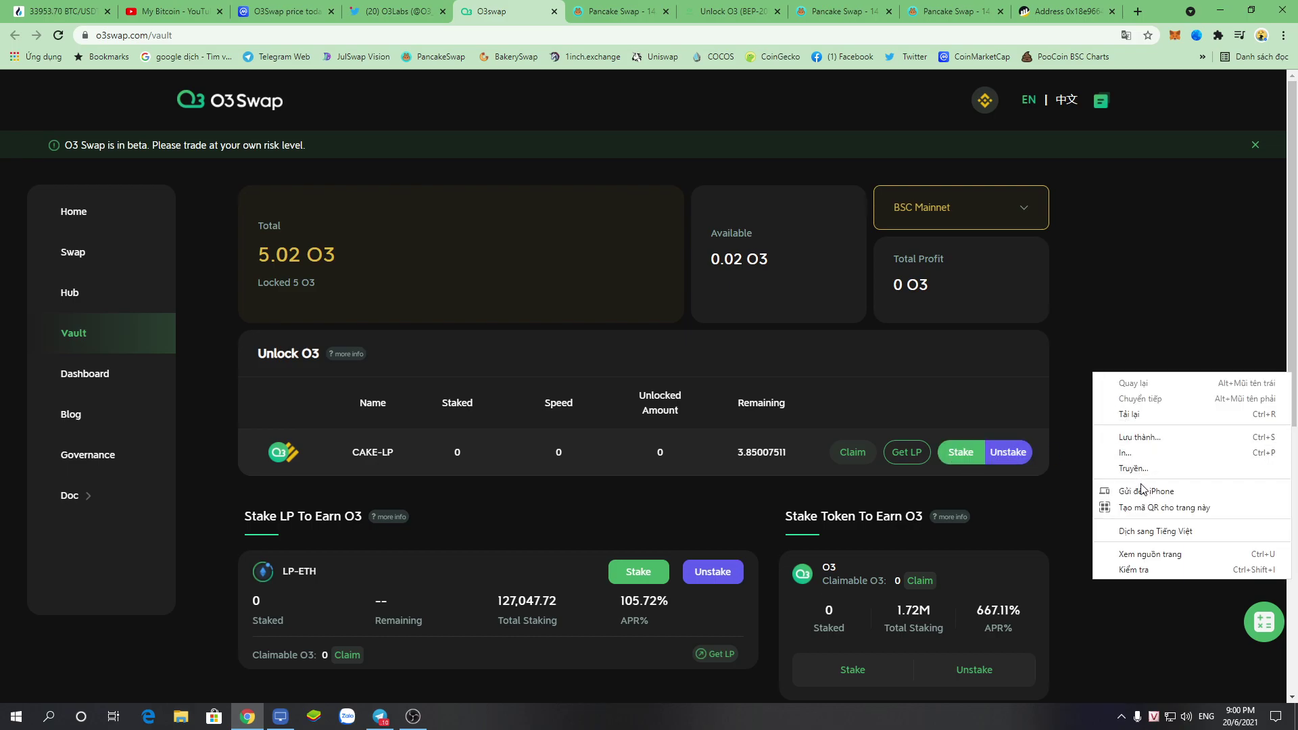
left_click(1154, 531)
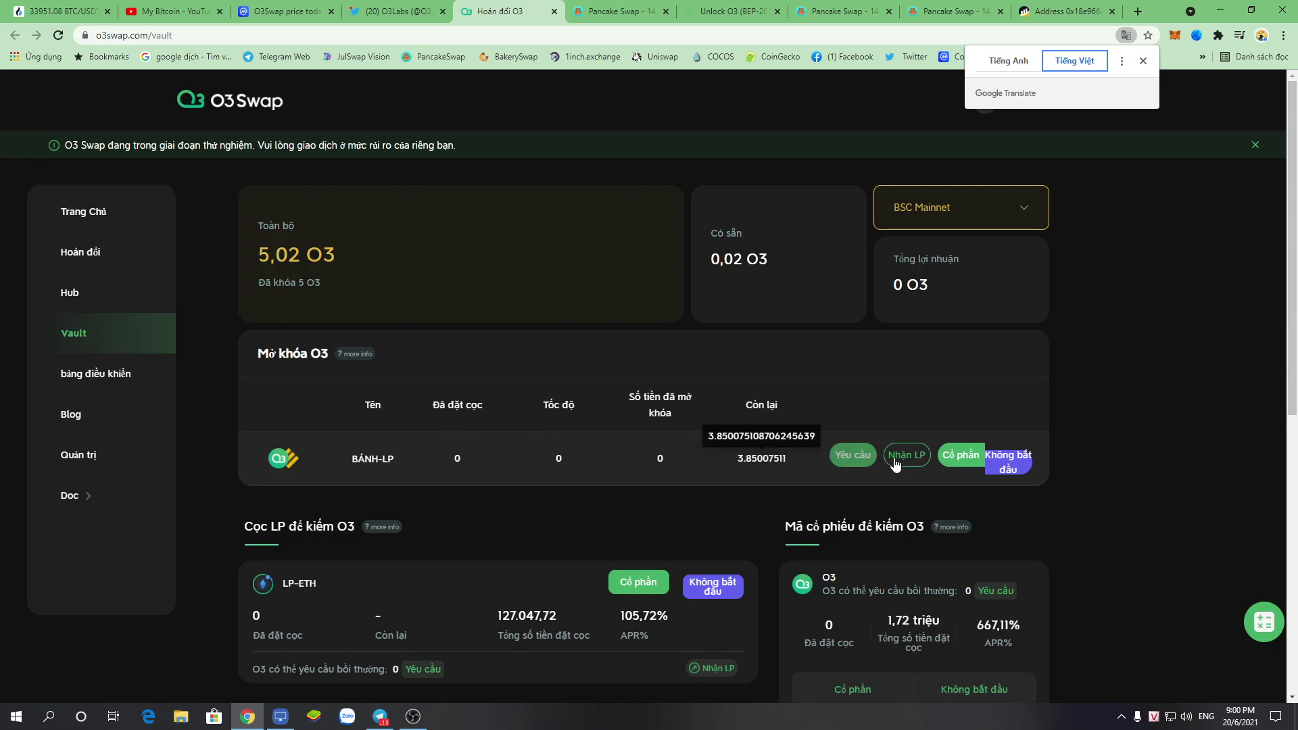
left_click(955, 465)
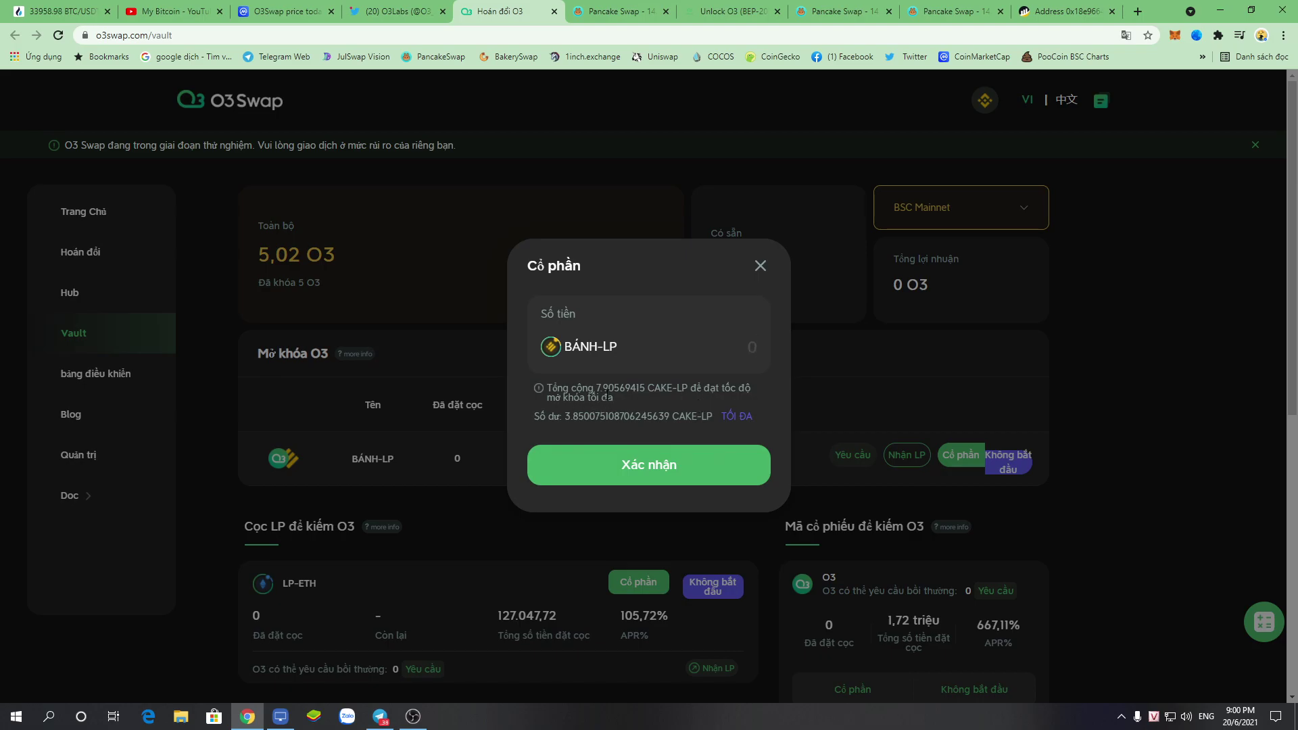
left_click(740, 420)
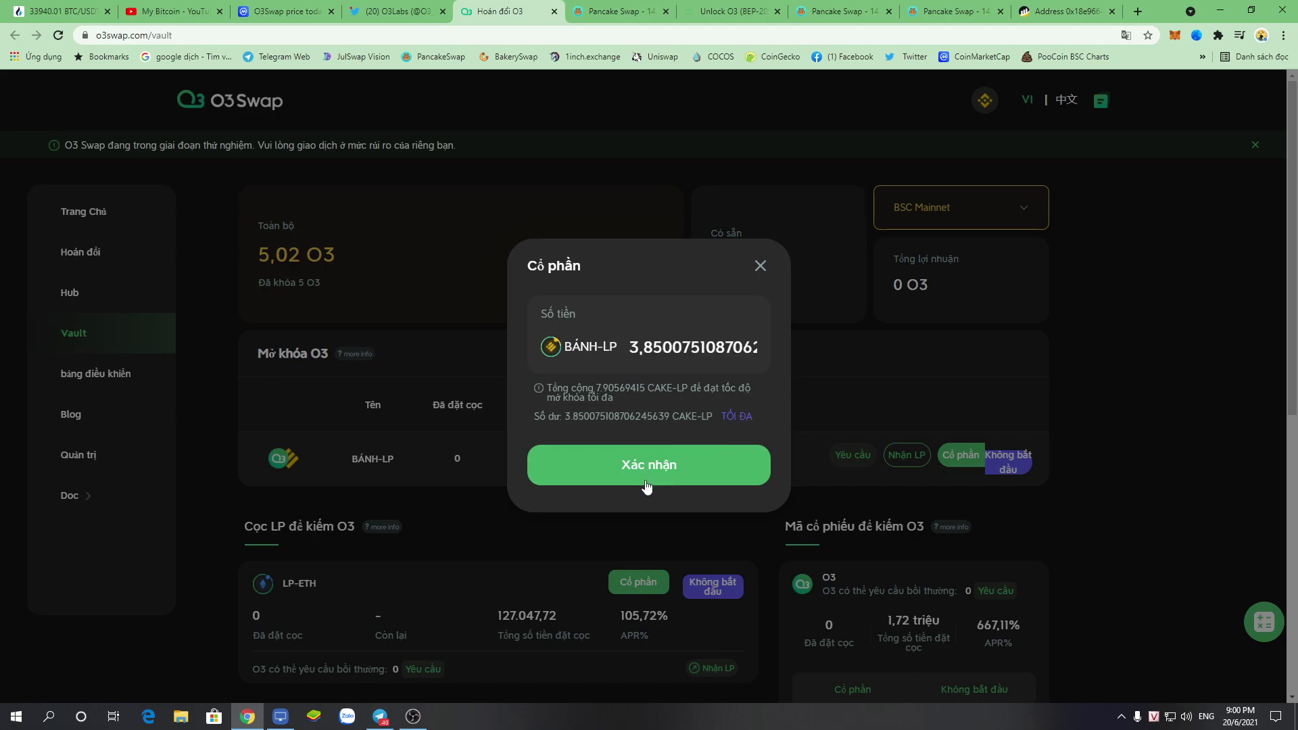
left_click(965, 349)
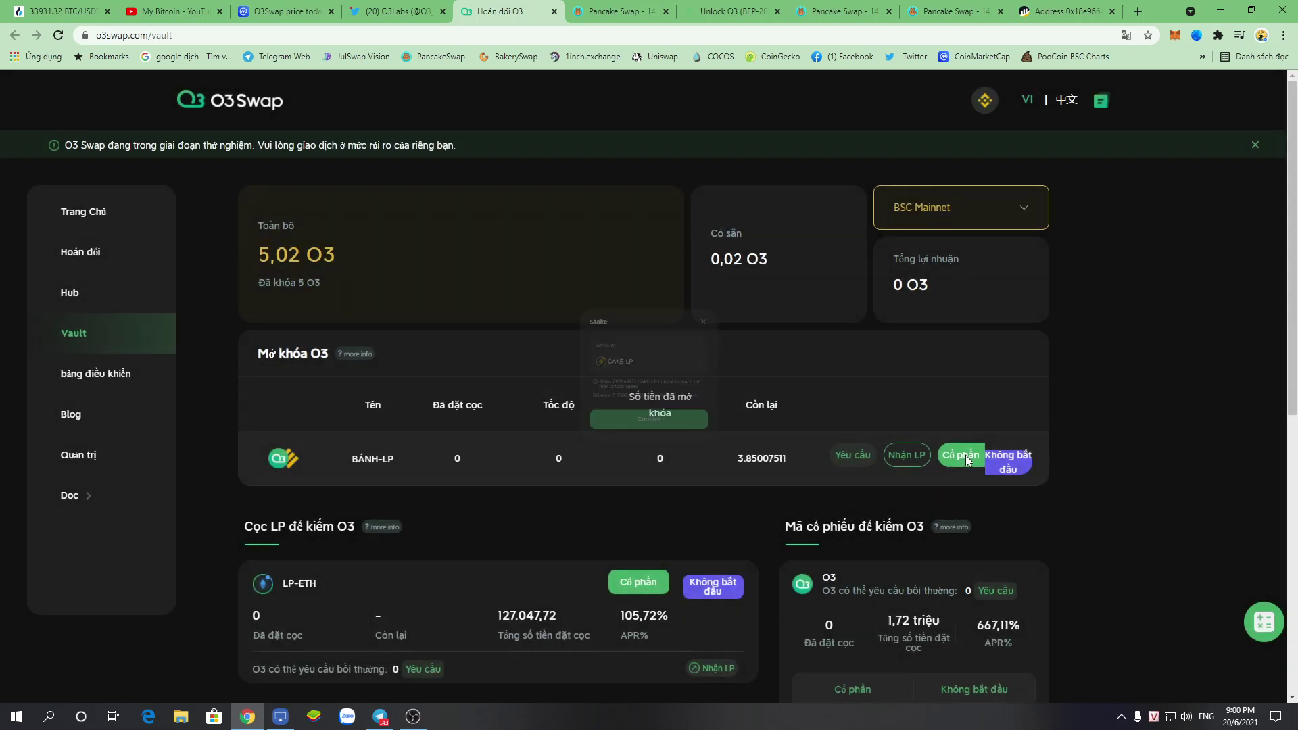
- Stake the maximum 3.850075108706245639 CAKE-LP, confirm the transaction in MetaMask, and expand its details before dismissing the result dialog
left_click(962, 455)
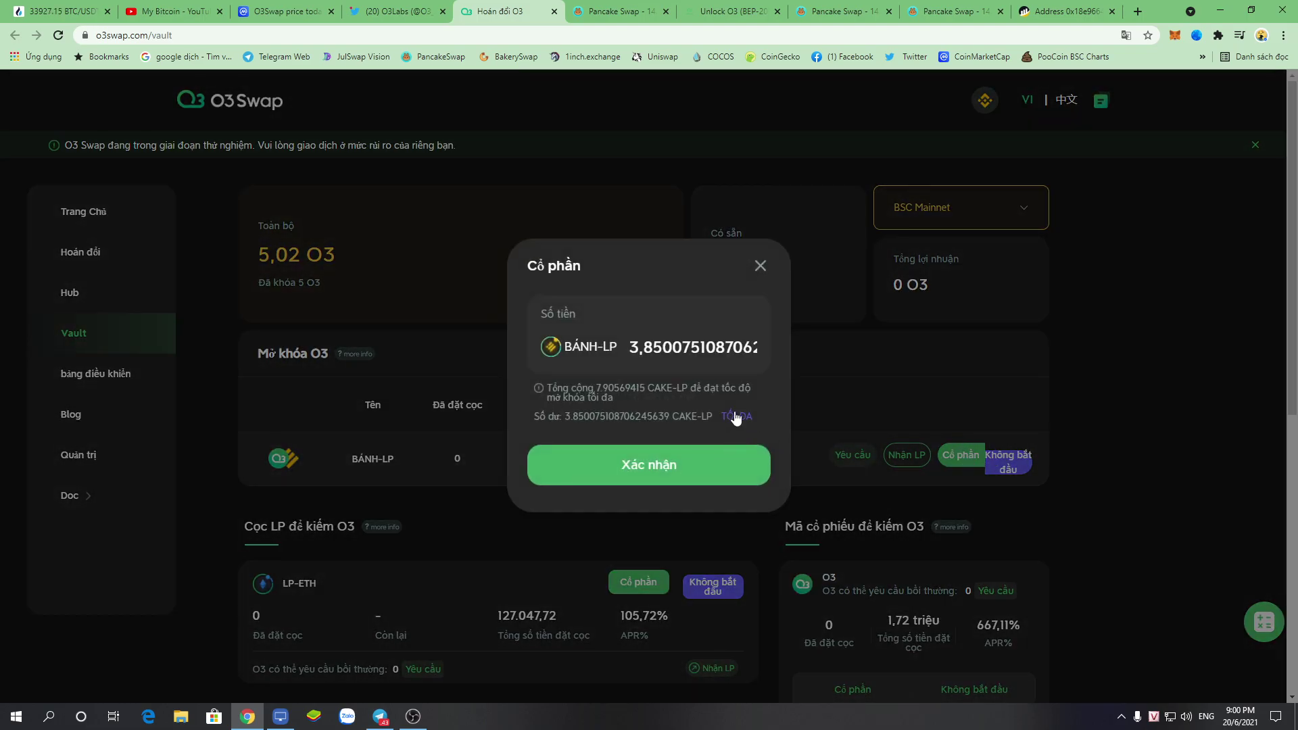
left_click(645, 463)
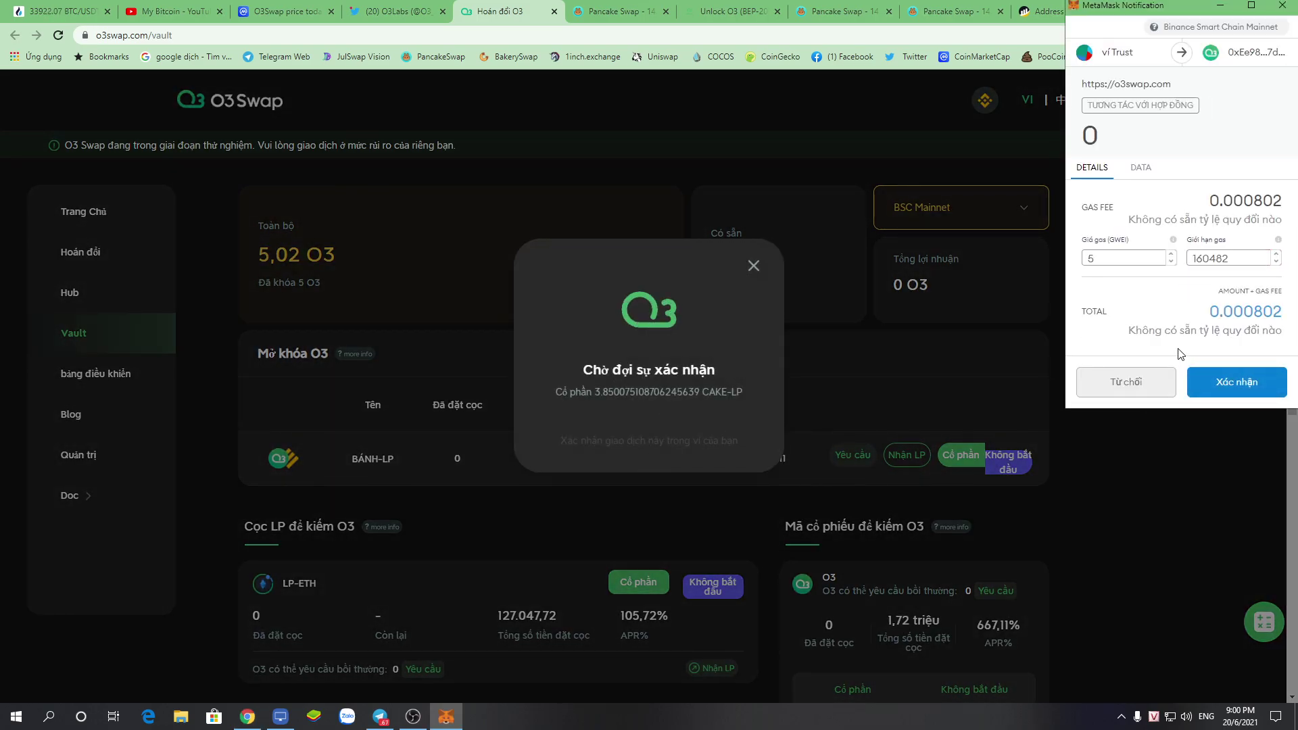
left_click(1211, 400)
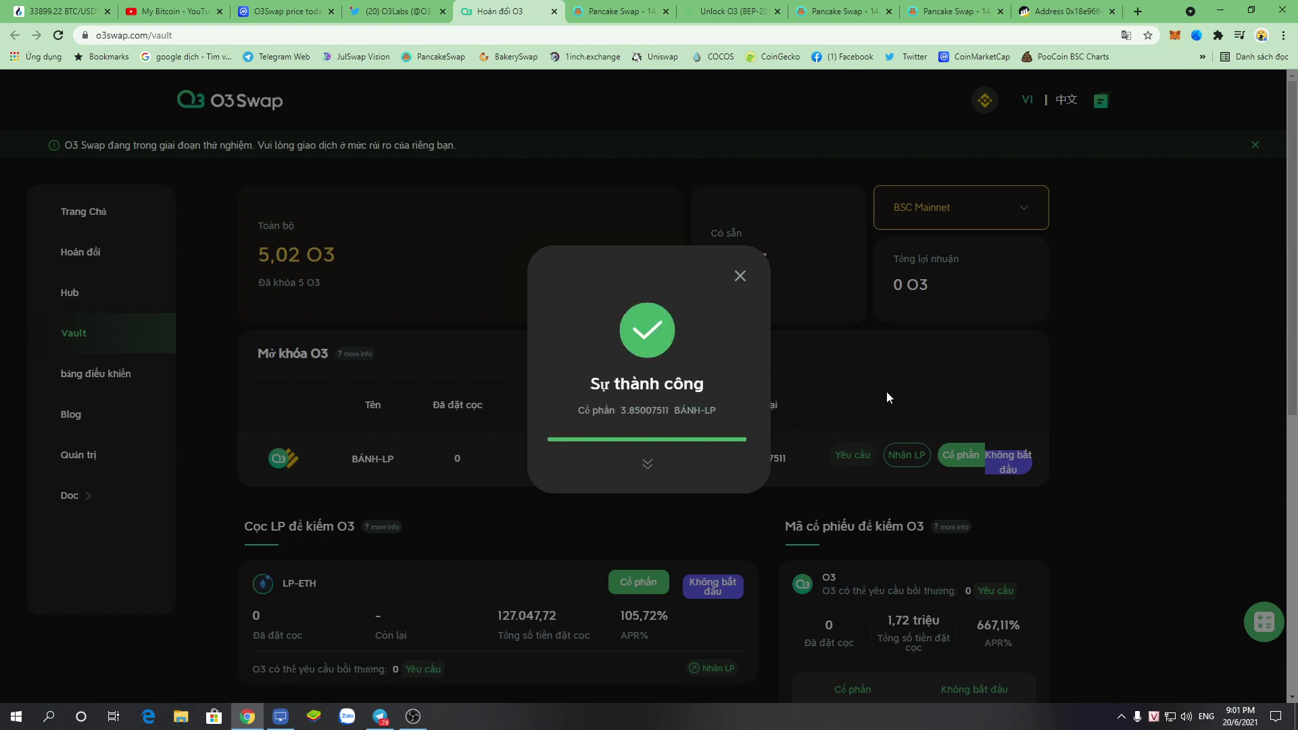
left_click(651, 464)
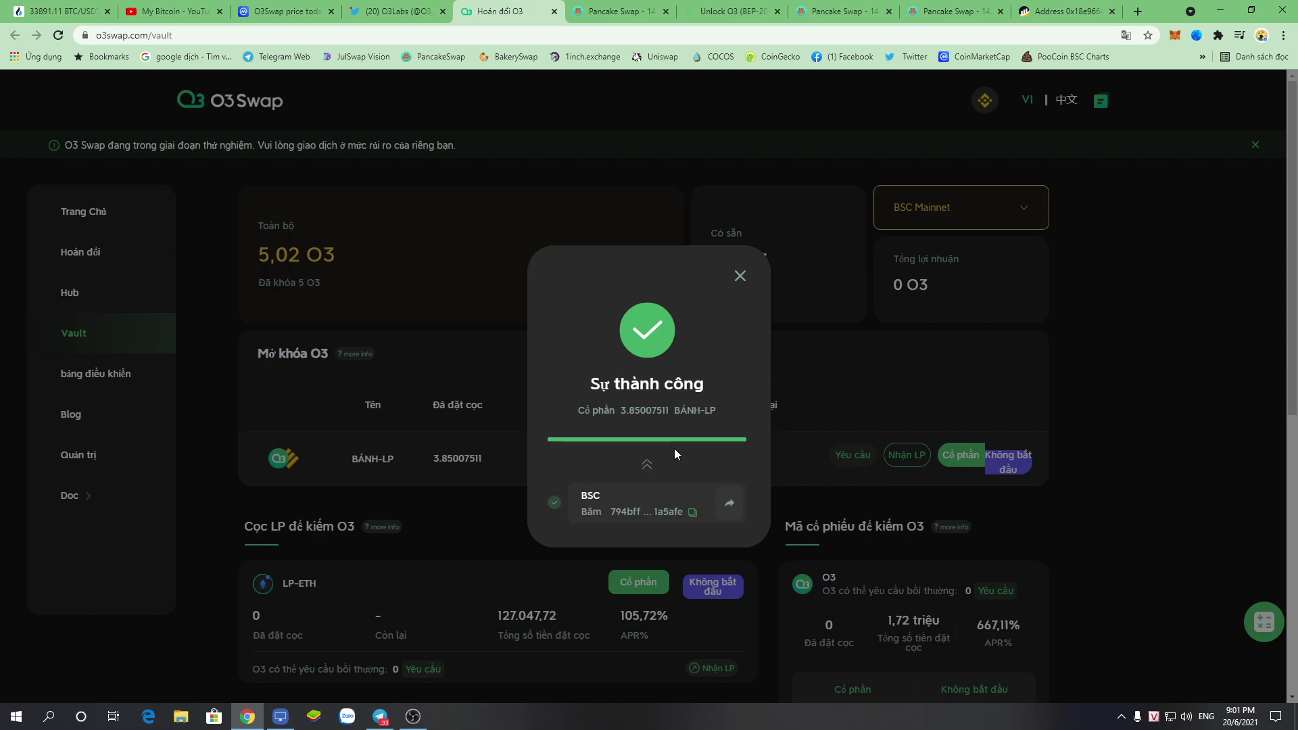
left_click(740, 275)
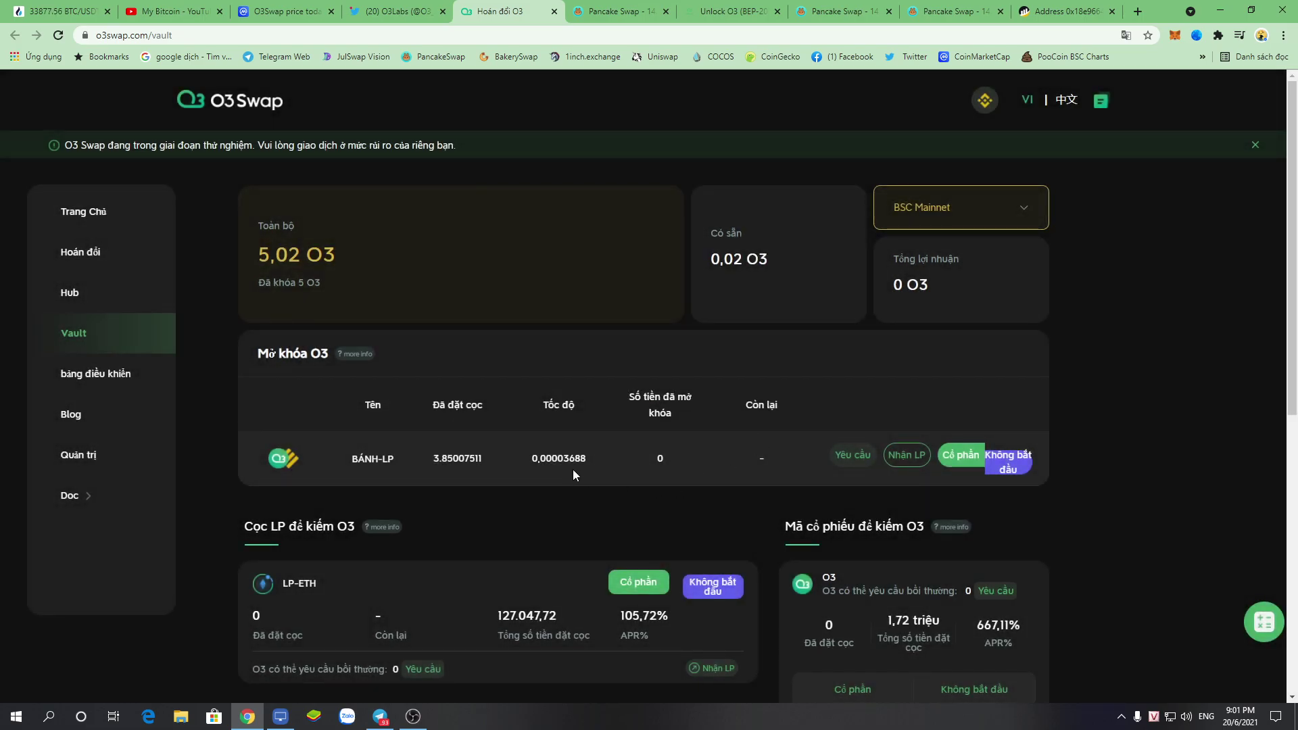
- Switch O3 Swap's vault page back to English and check the Remaining column for CAKE-LP
right_click(1135, 307)
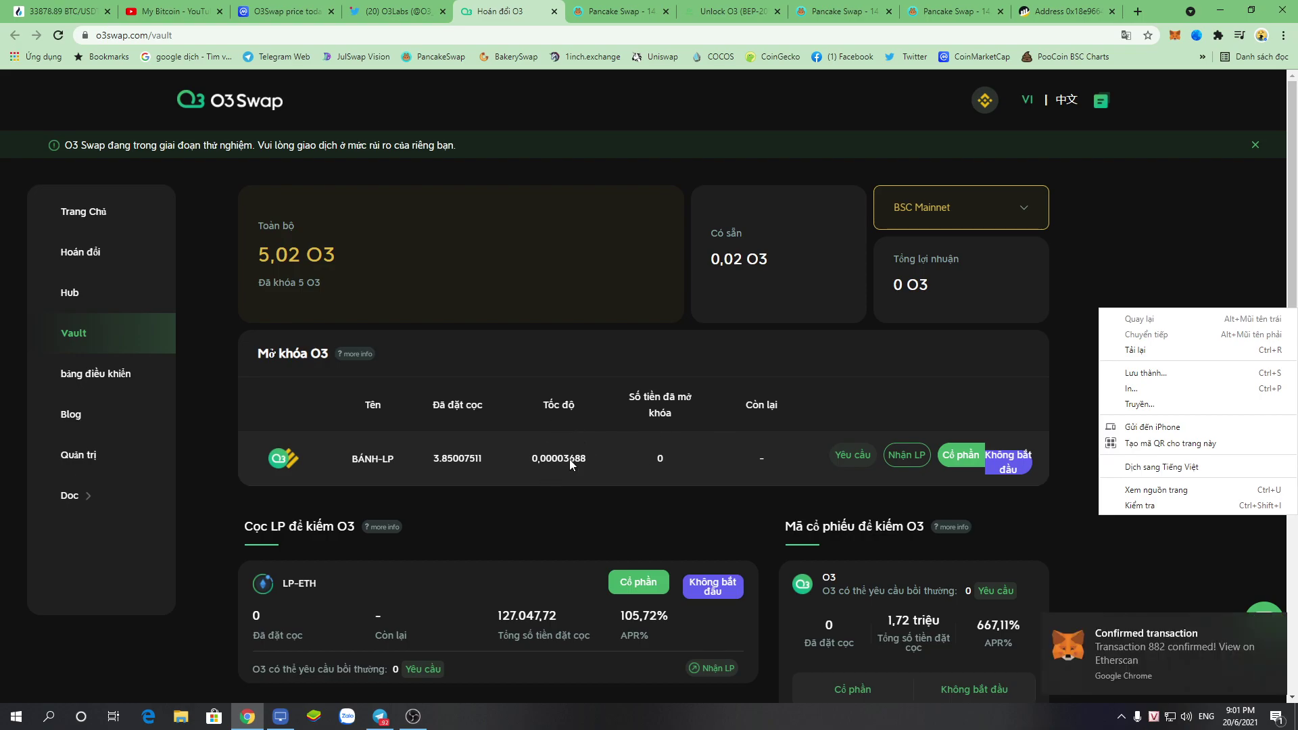
left_click(1160, 467)
left_click(1002, 54)
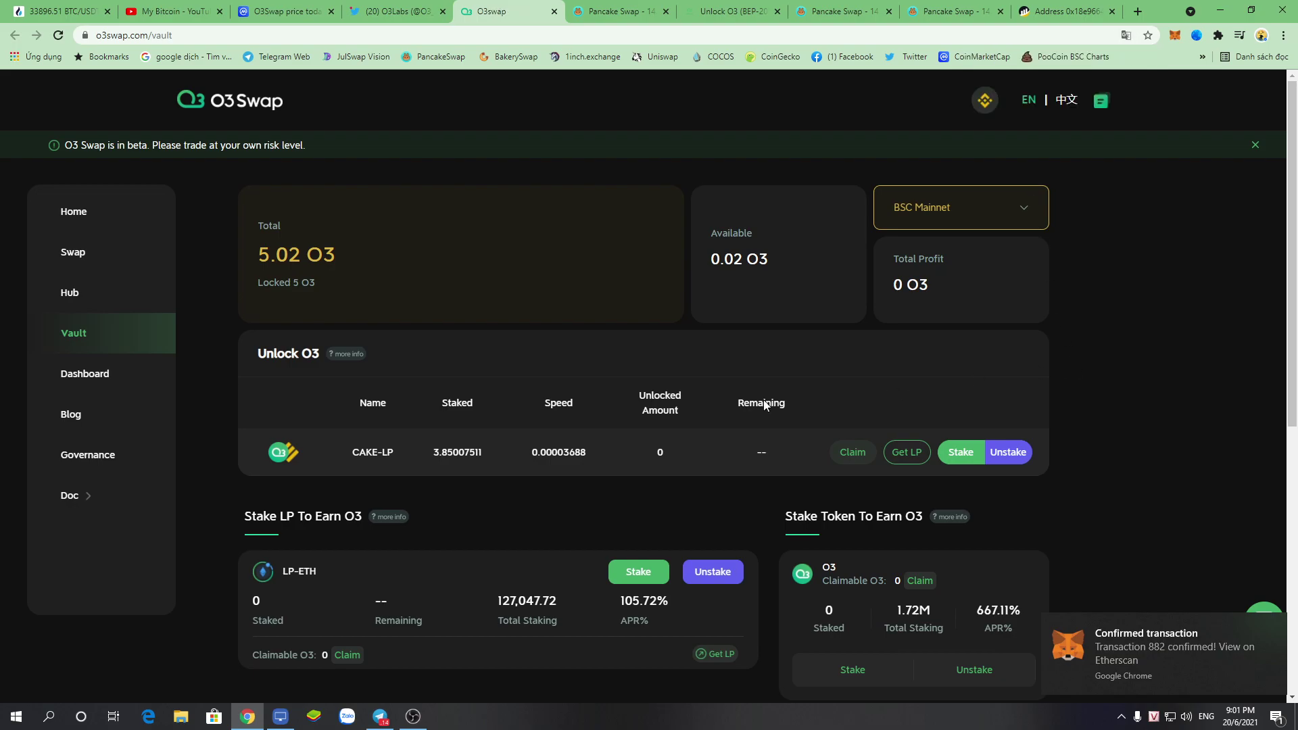
left_click_drag(736, 404, 793, 395)
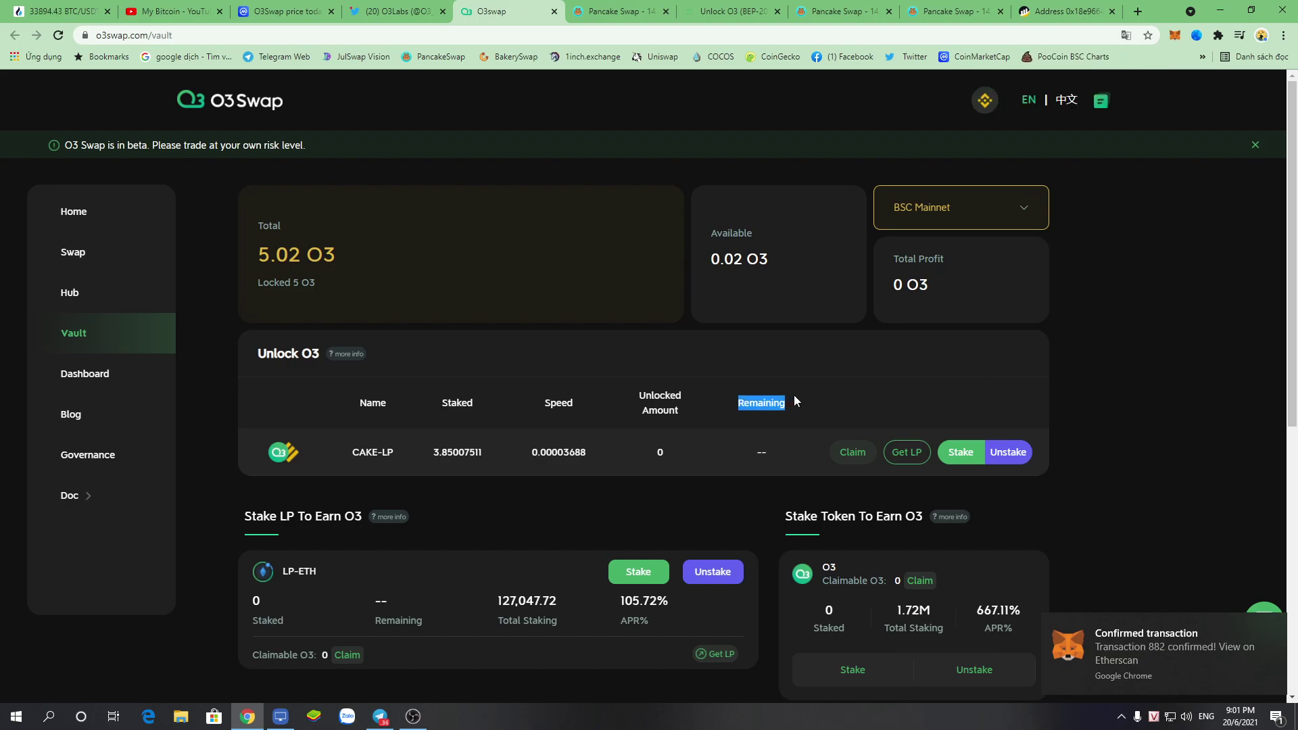
left_click(768, 452)
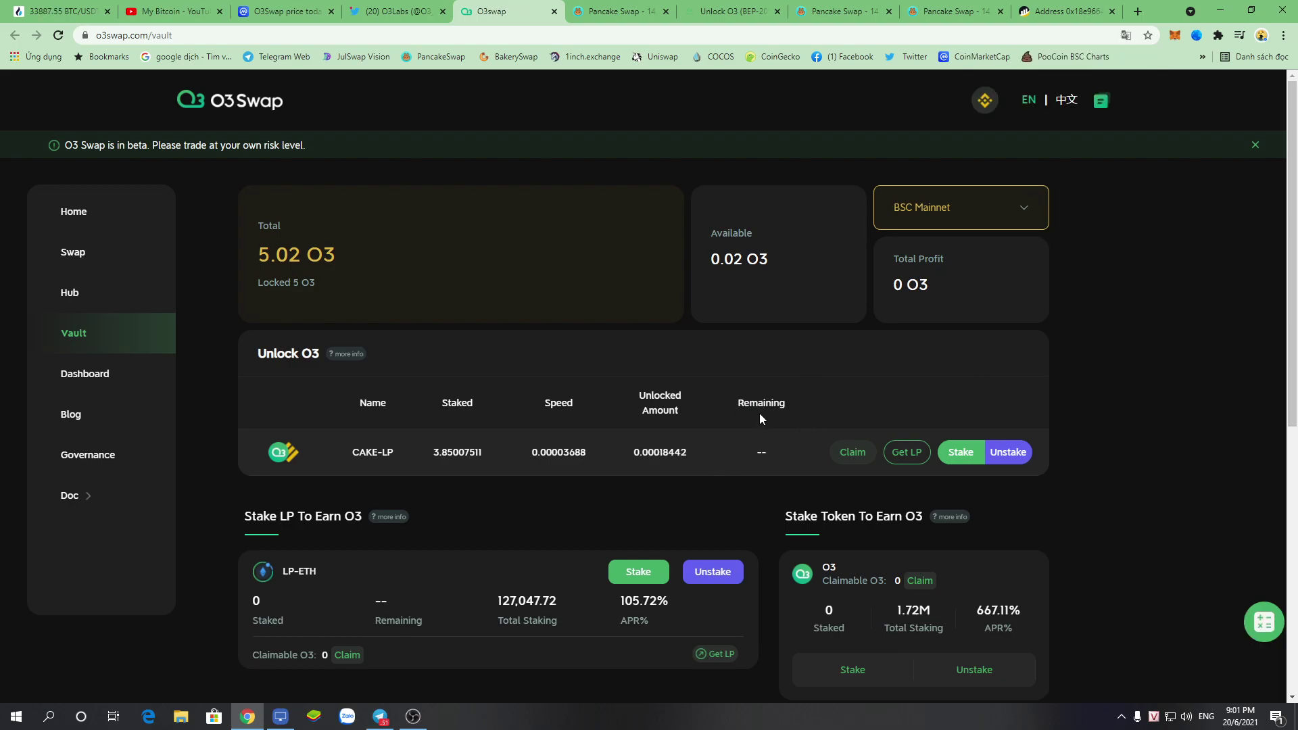
- Check the available CAKE-LP balance in the vault's Stake dialog and close it without staking
left_click(960, 453)
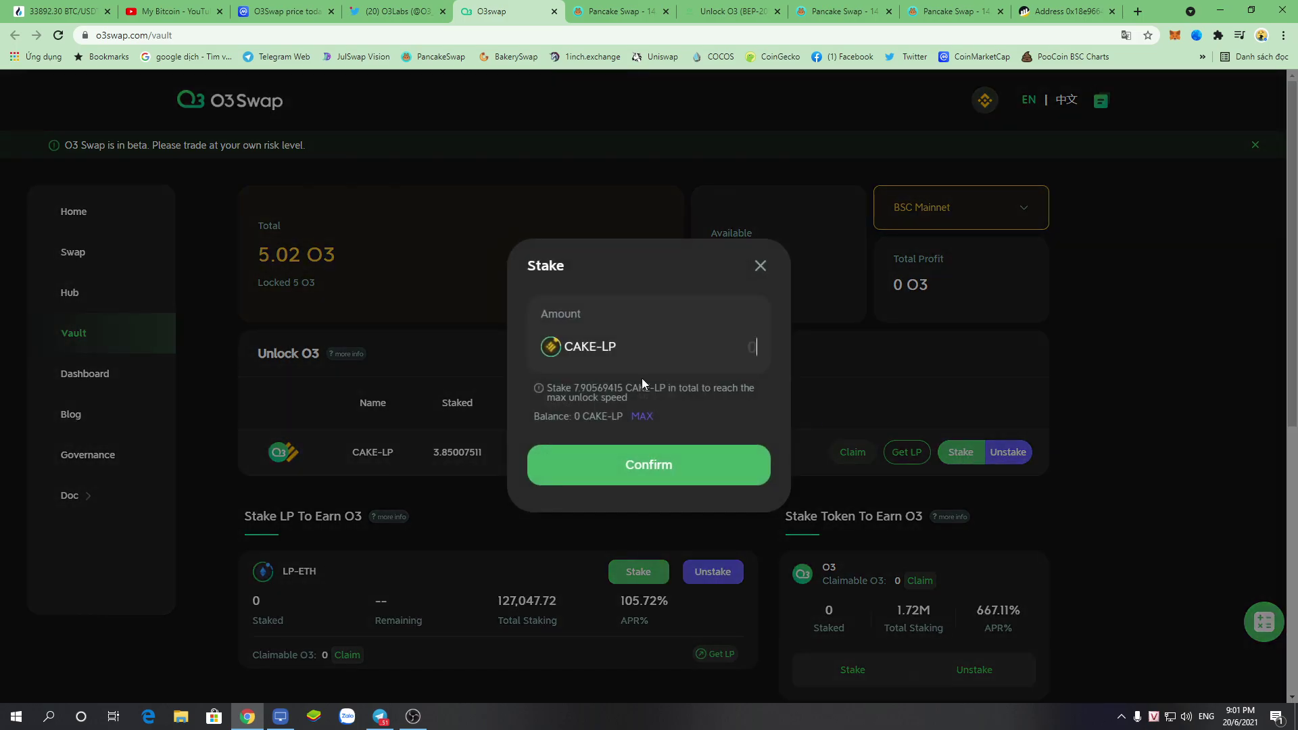
left_click_drag(553, 419, 614, 420)
left_click(675, 422)
left_click(642, 417)
left_click(760, 265)
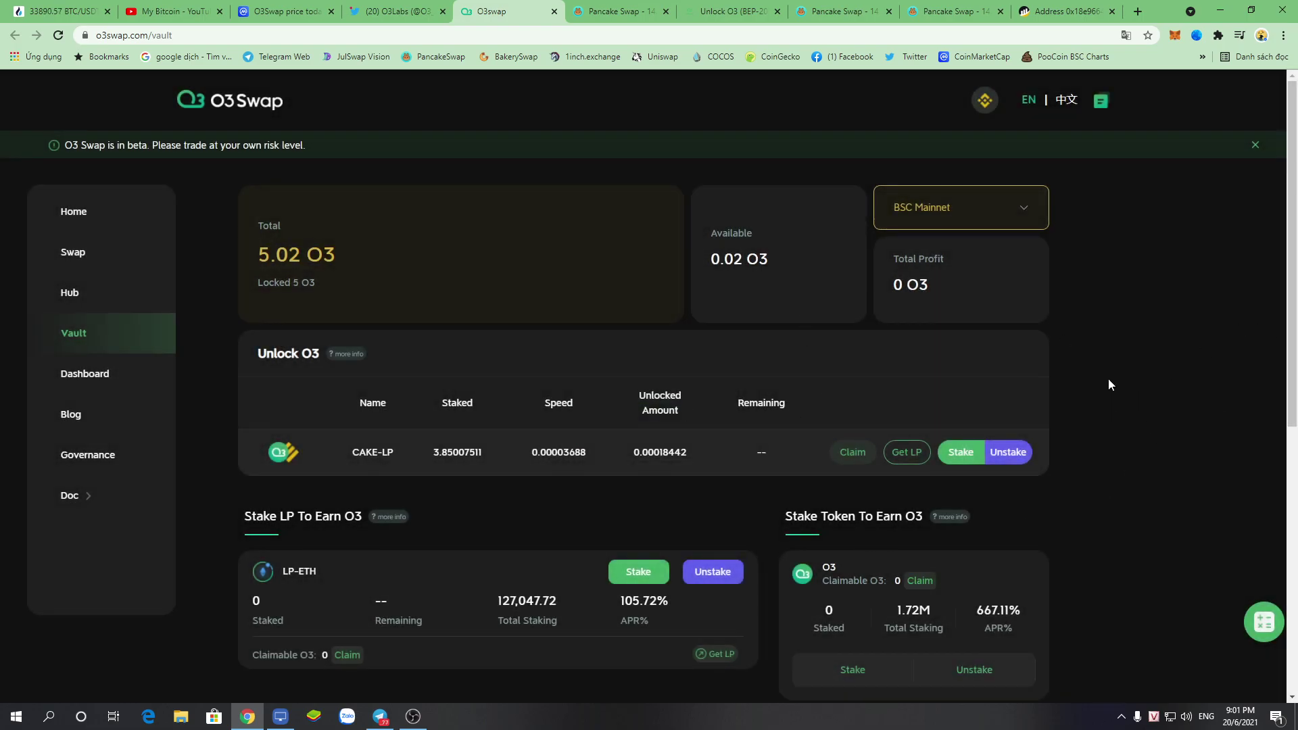
- Examine the unlocked amount and unlock speed of the staked CAKE-LP in the Unlock O3 table
triple_click(659, 392)
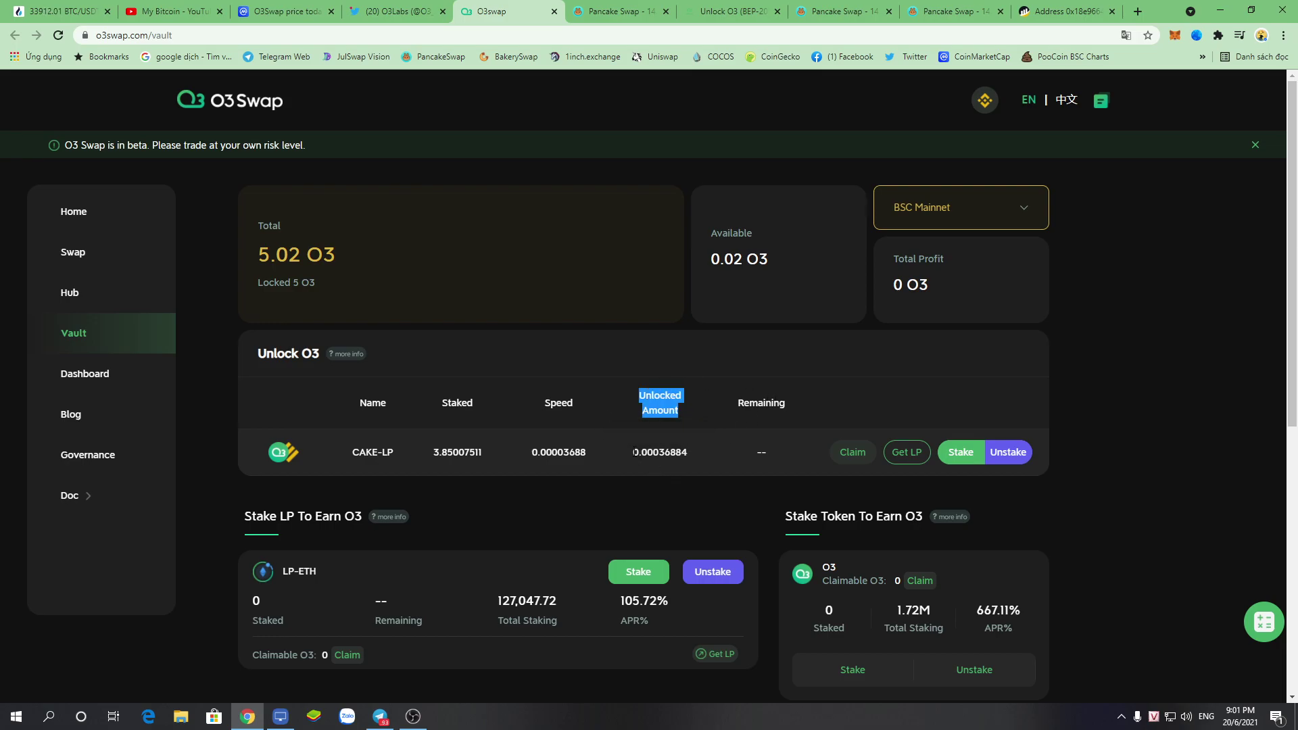
left_click_drag(632, 451, 688, 452)
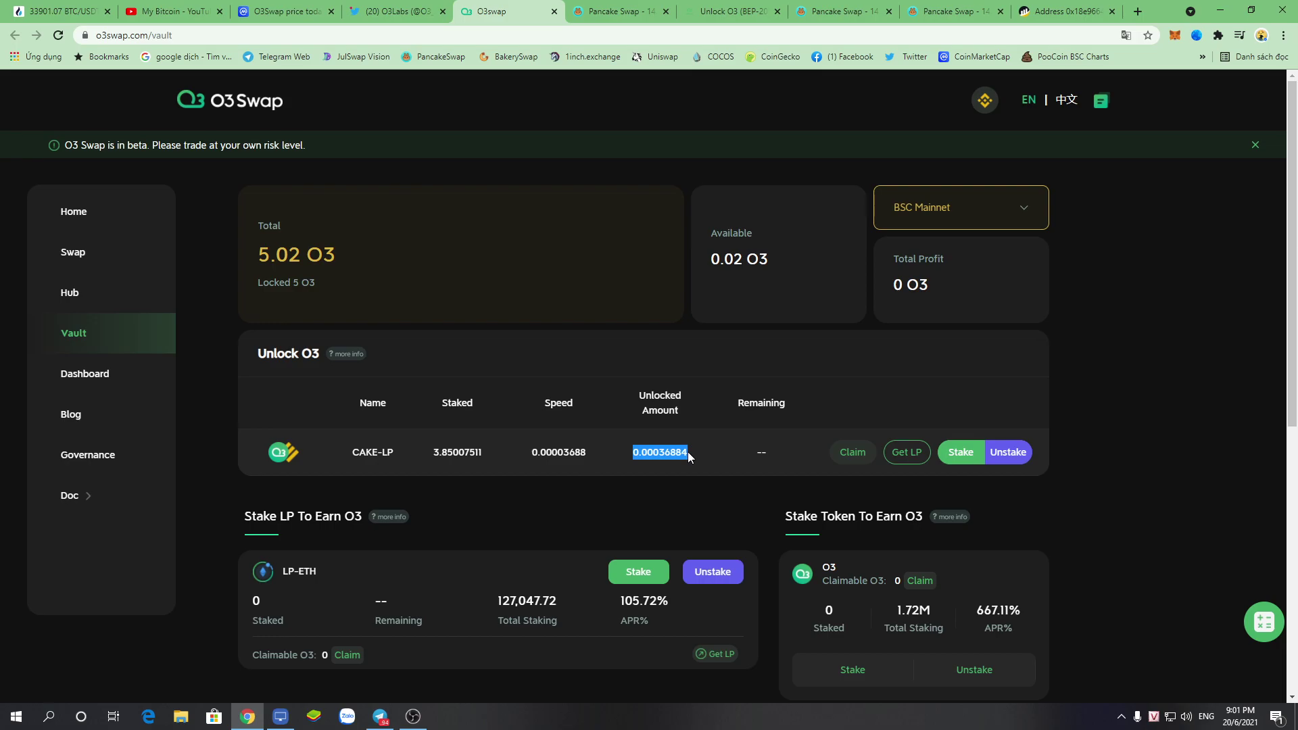
left_click(579, 453)
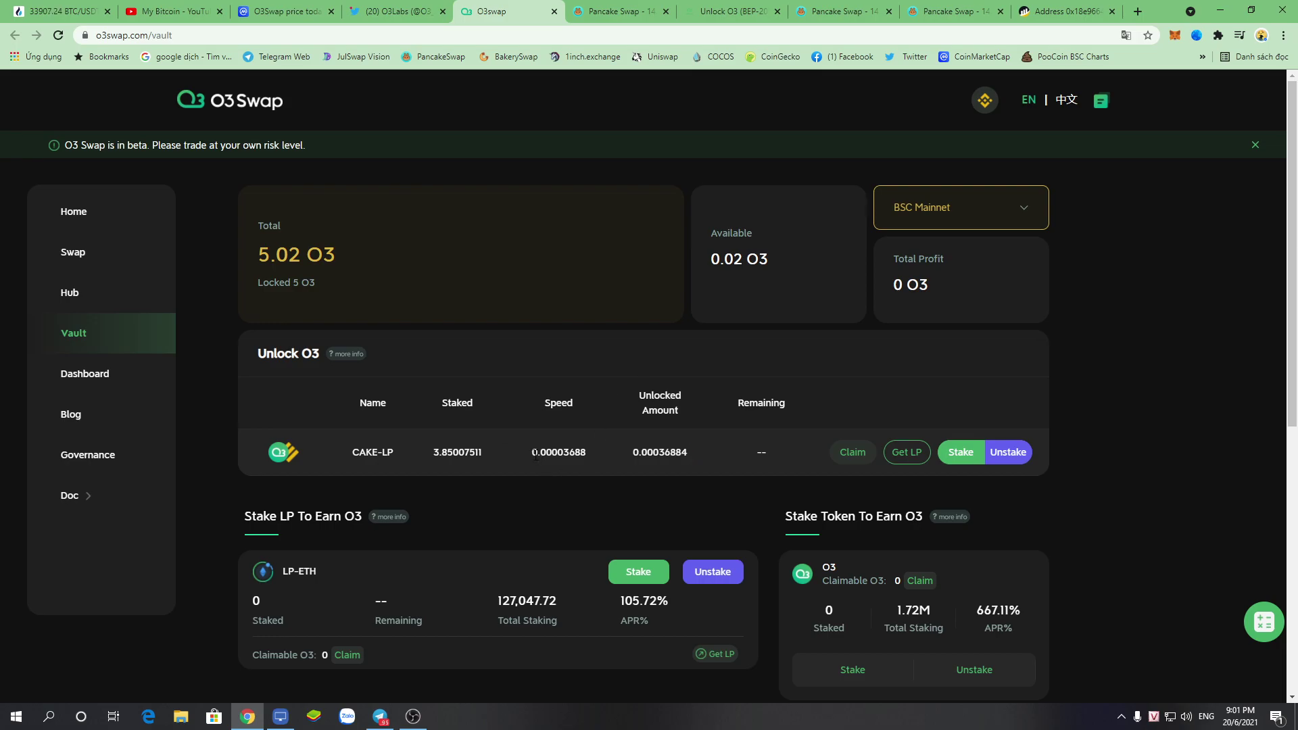
left_click_drag(535, 454, 598, 455)
left_click(600, 452)
double_click(531, 453)
left_click(490, 354)
- Compare the vault's total O3 with the staked CAKE-LP and its unlocked amount
left_click_drag(256, 261, 513, 262)
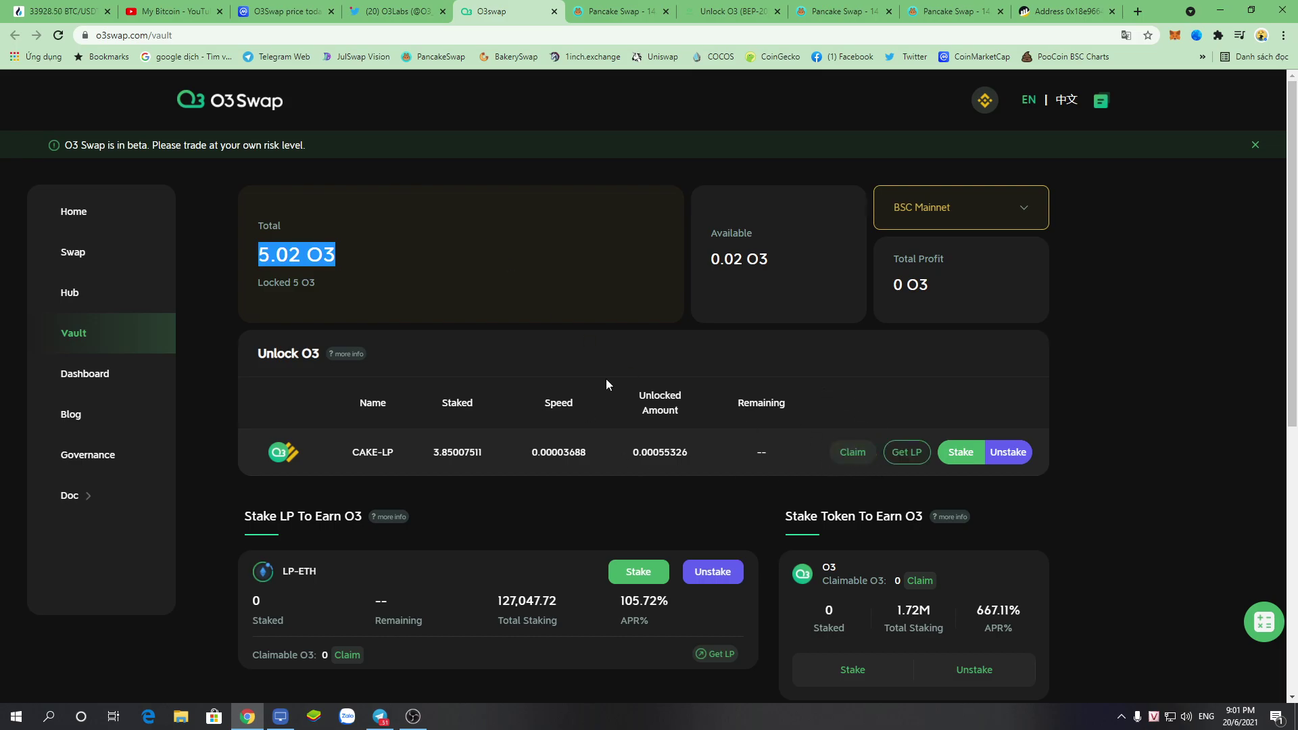
left_click_drag(430, 453, 485, 459)
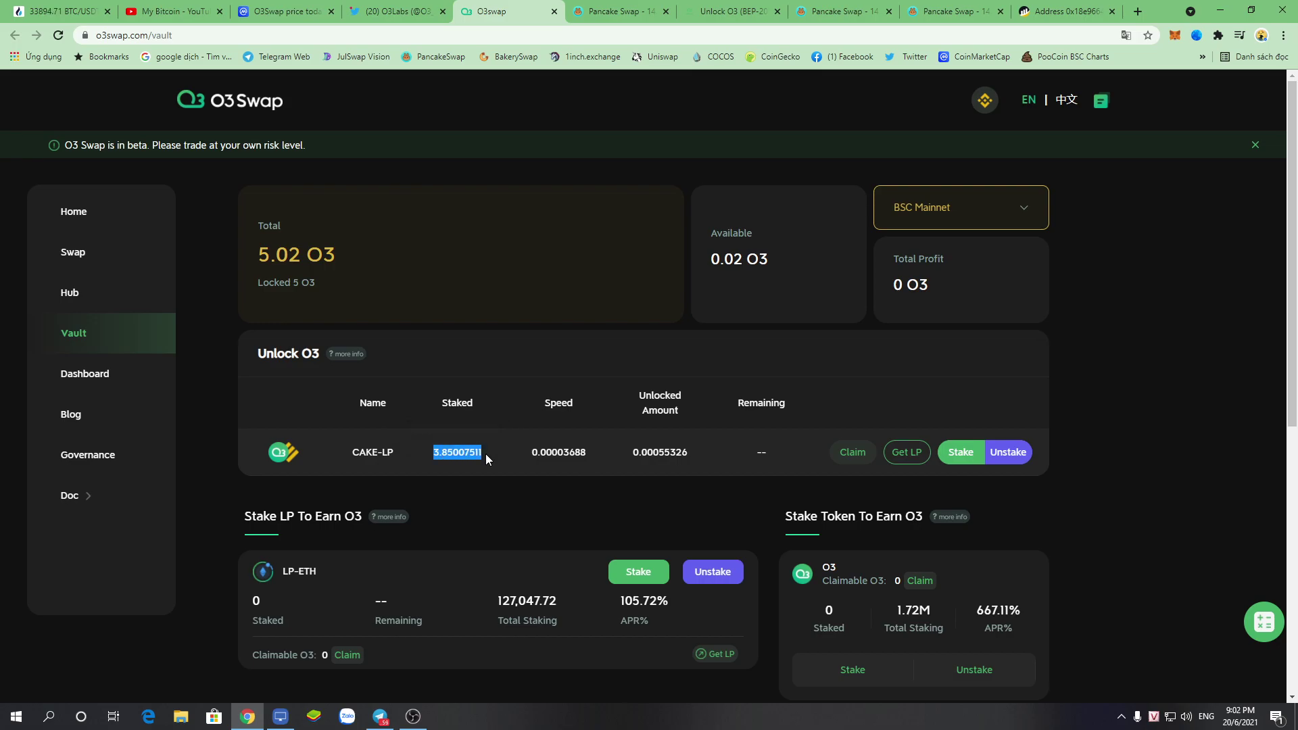
left_click_drag(476, 452, 652, 392)
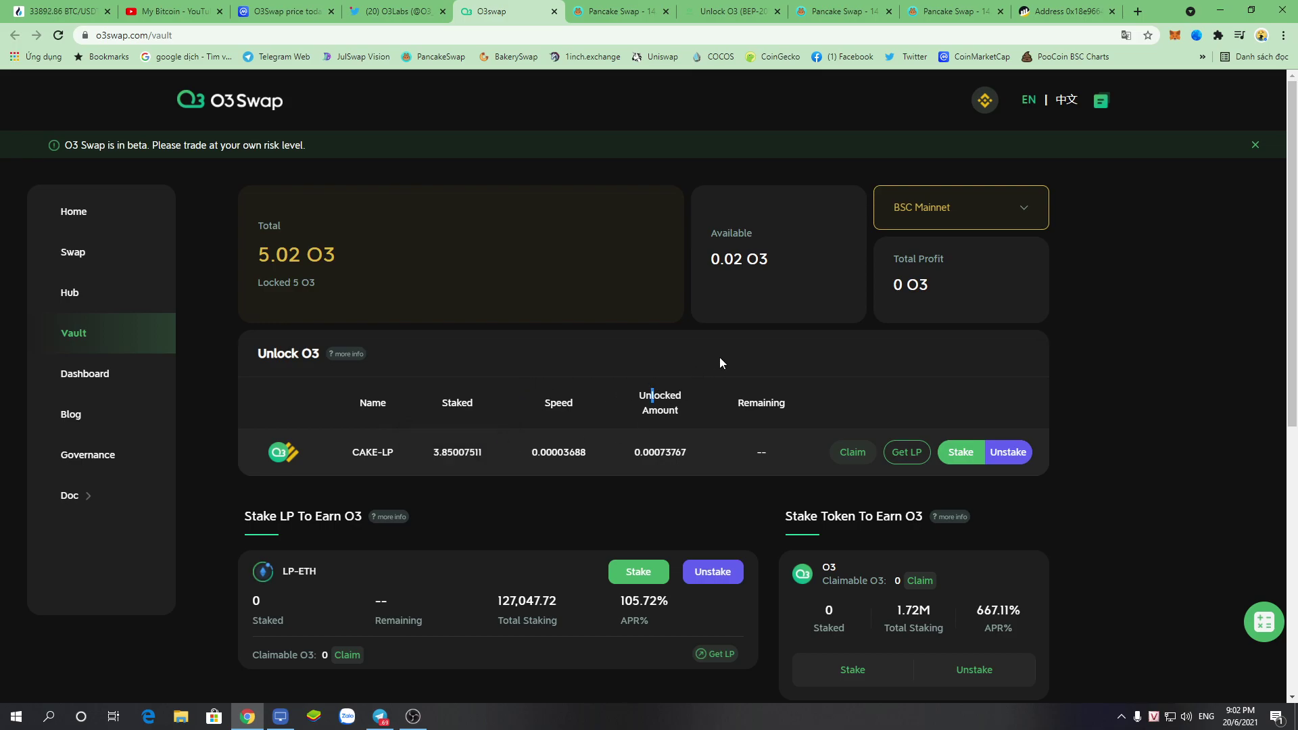
left_click_drag(639, 395, 692, 415)
left_click(630, 453)
left_click_drag(630, 452, 696, 451)
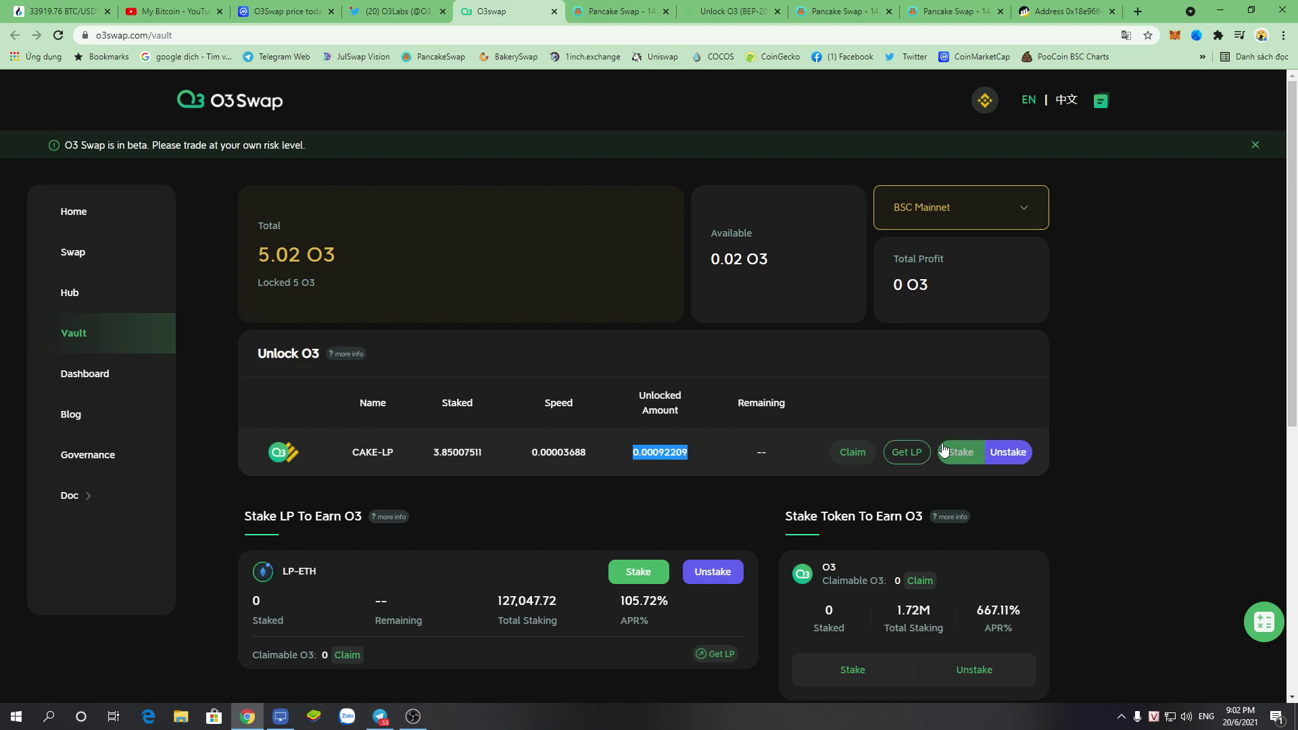
- Preview unstaking the maximum 3.850075108706245639 CAKE-LP twice, closing the Unstake dialog each time without confirming
left_click(1009, 453)
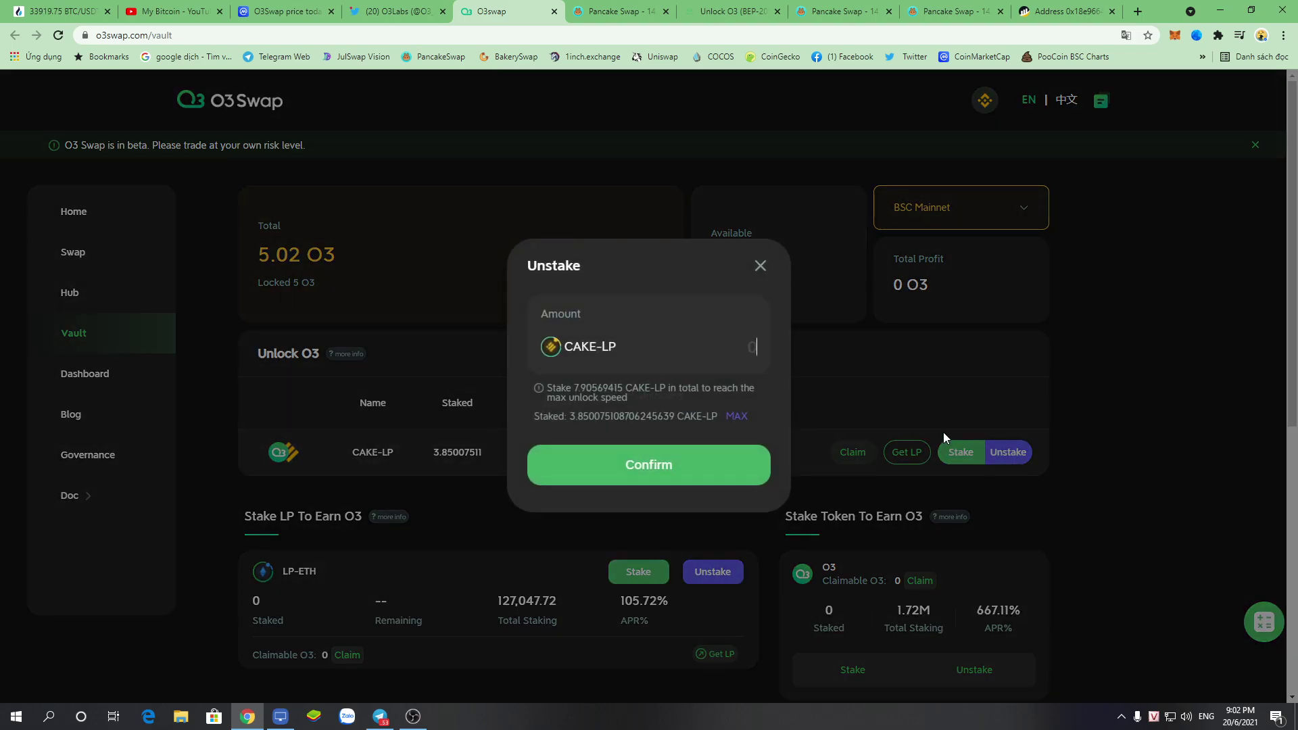
left_click(738, 418)
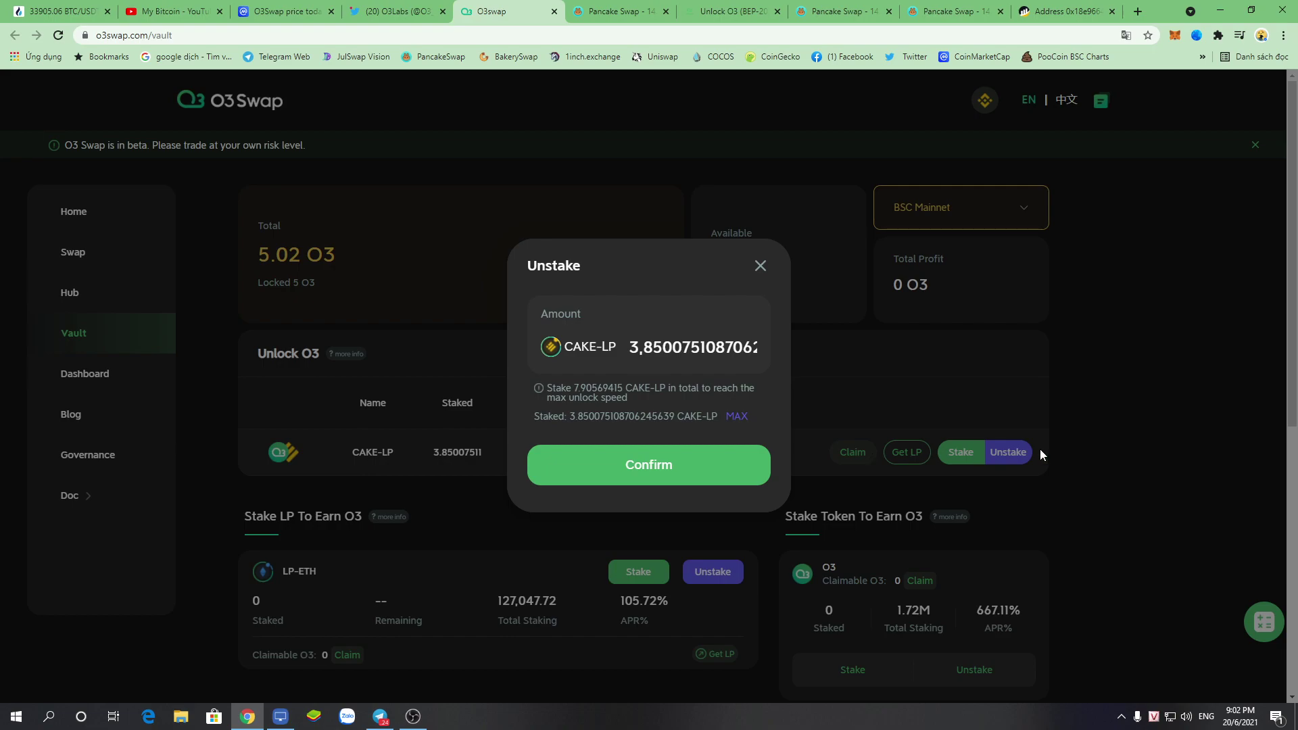
left_click(761, 265)
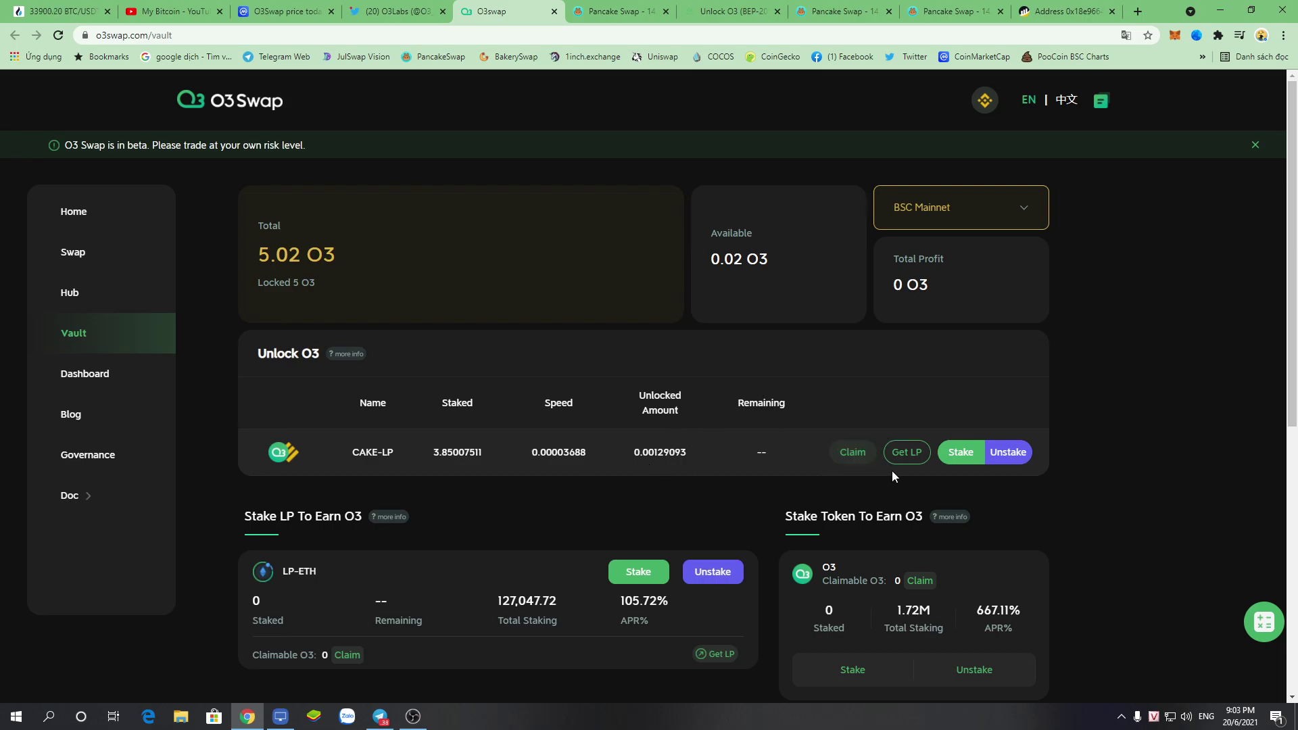
left_click(1008, 451)
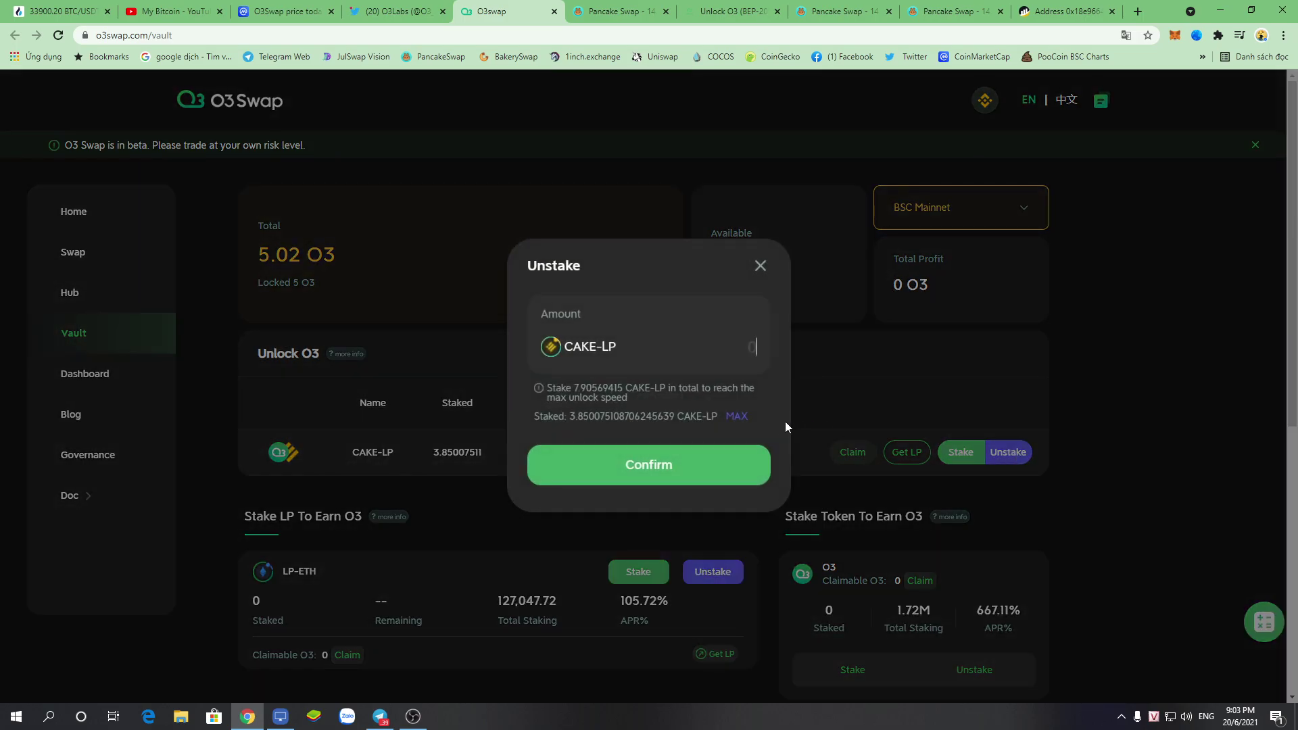
left_click(747, 417)
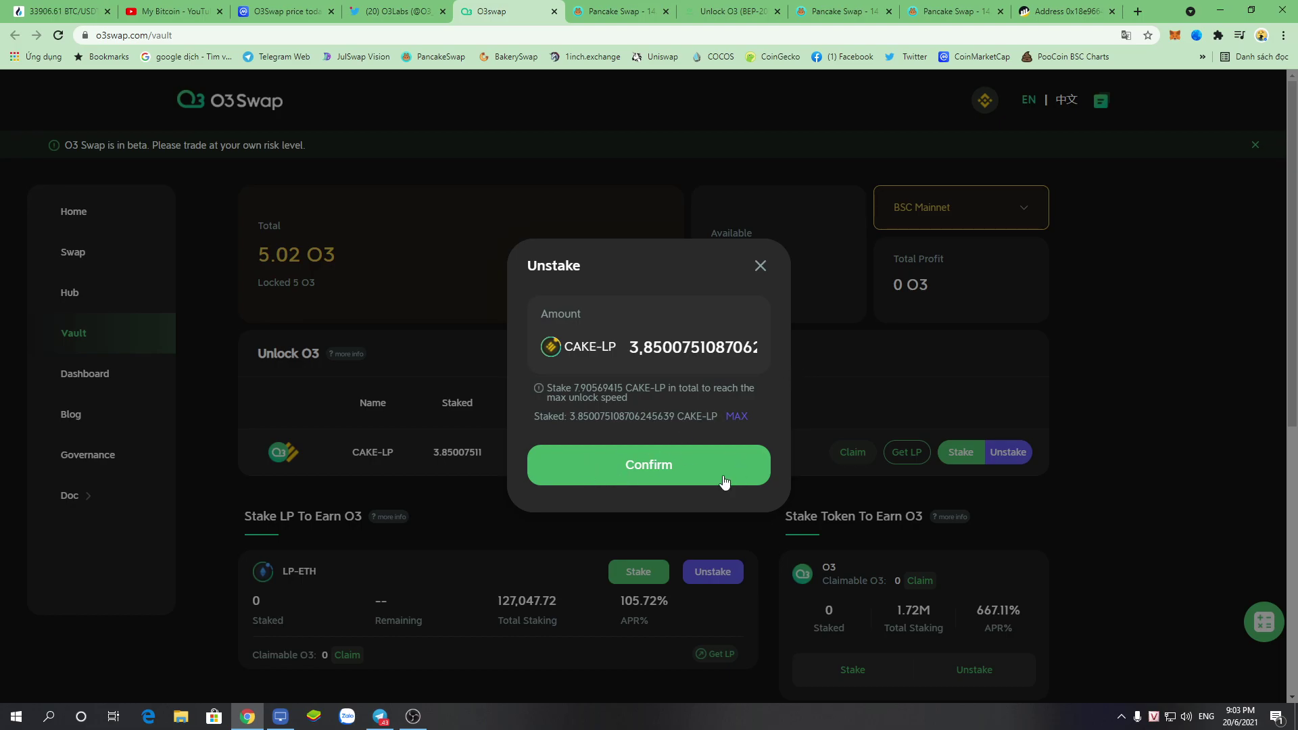
left_click(761, 267)
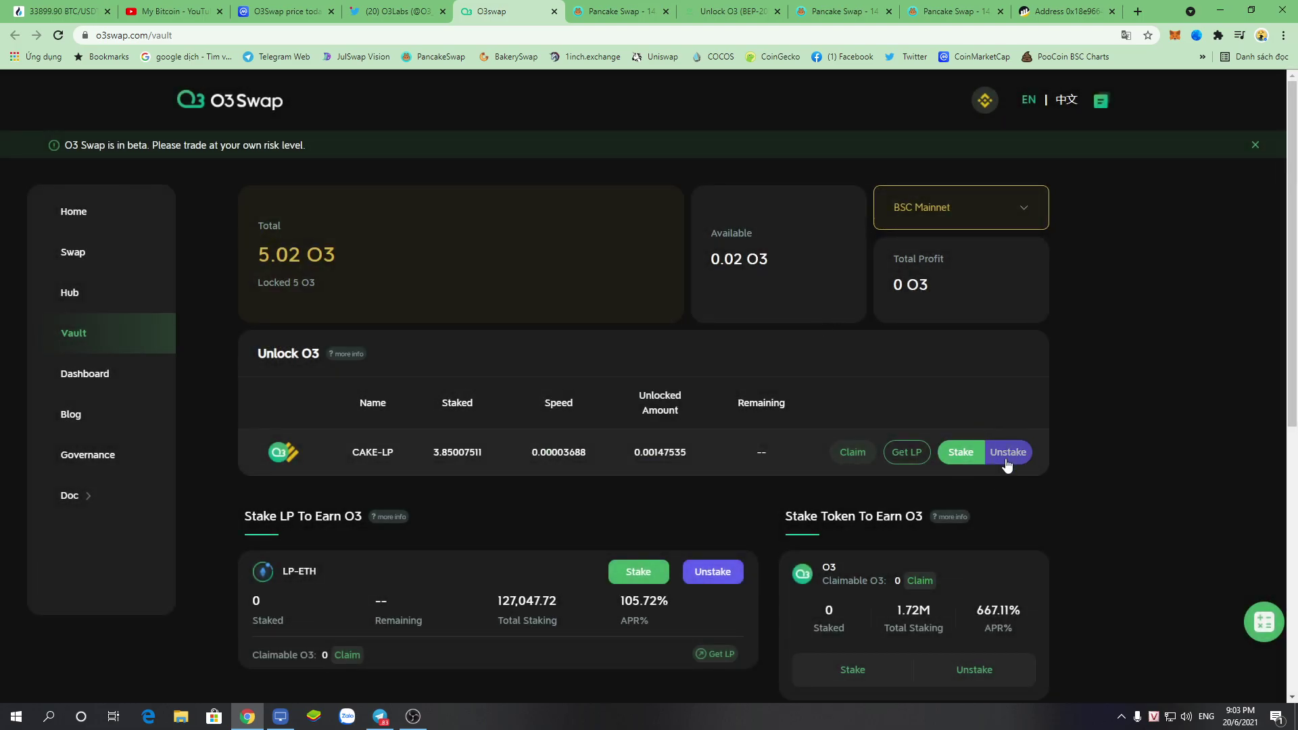
- Switch to PancakeSwap, return from adding liquidity to the Your Liquidity overview, and check it for O3/BUSD liquidity
left_click(615, 5)
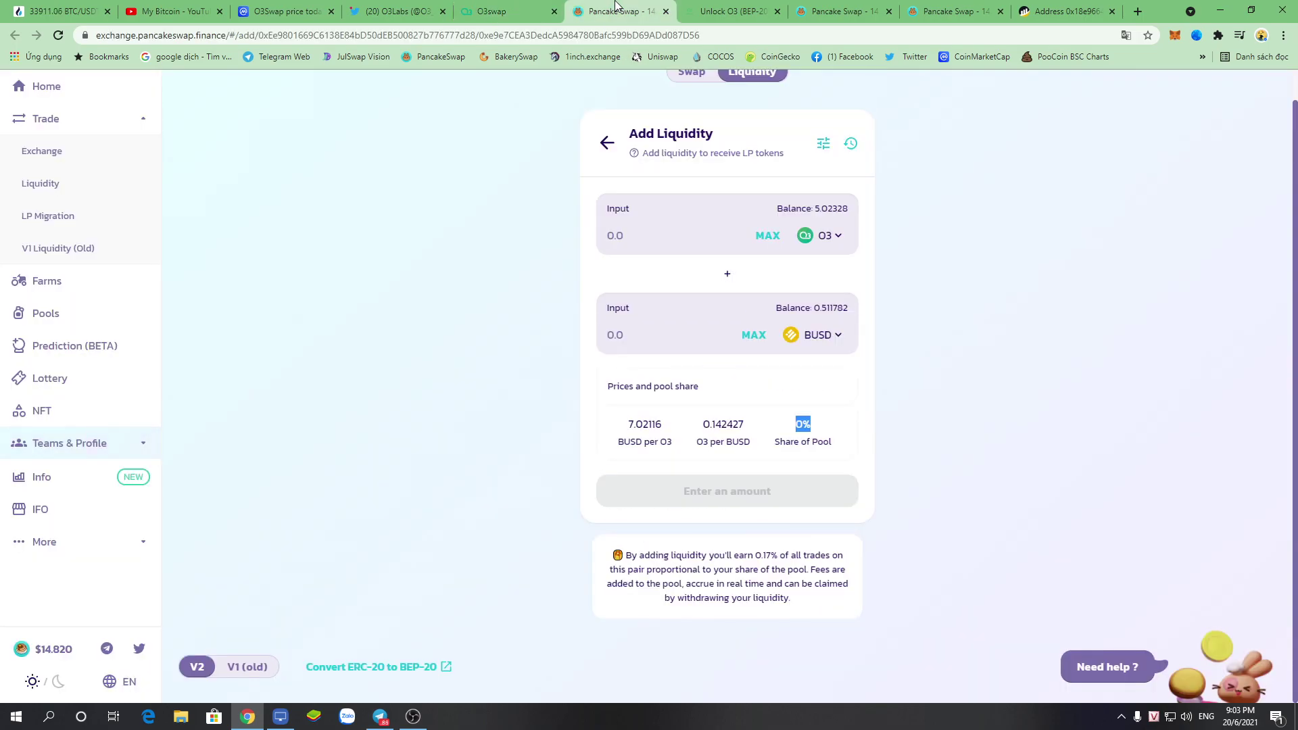
left_click(607, 143)
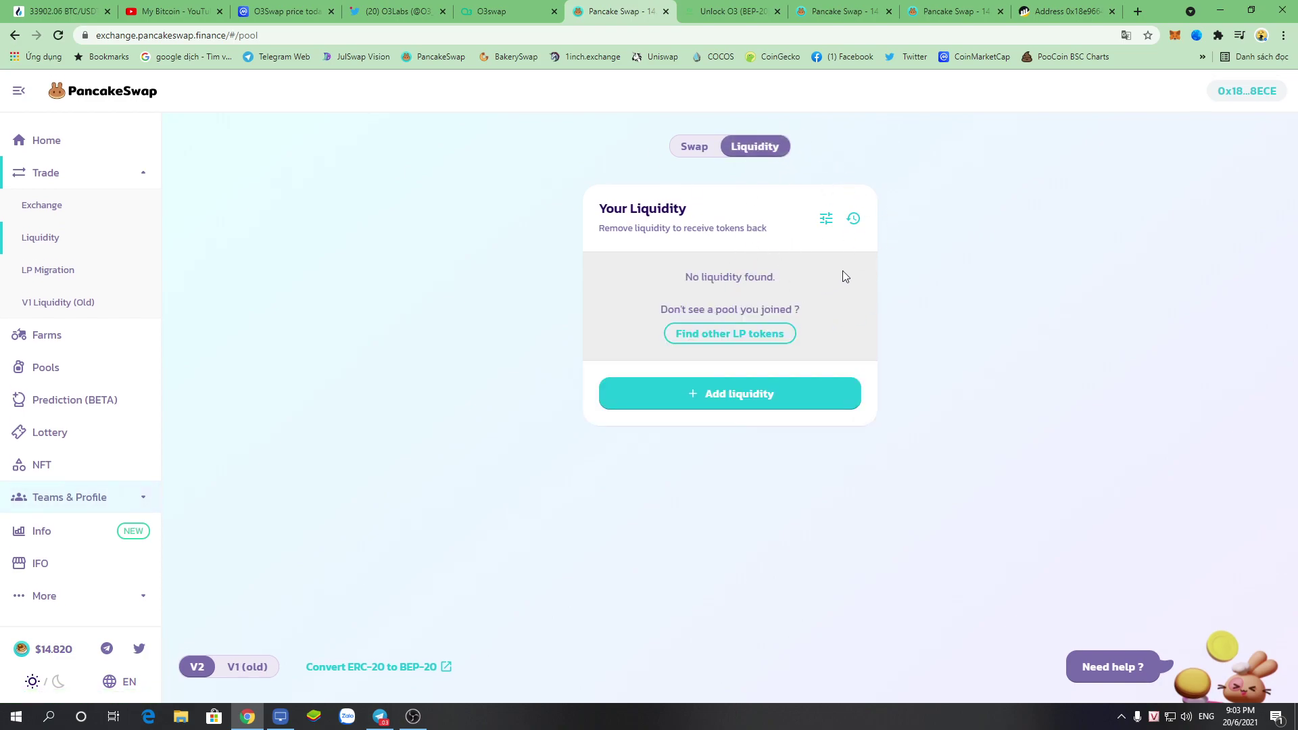
right_click(930, 211)
left_click(1000, 255)
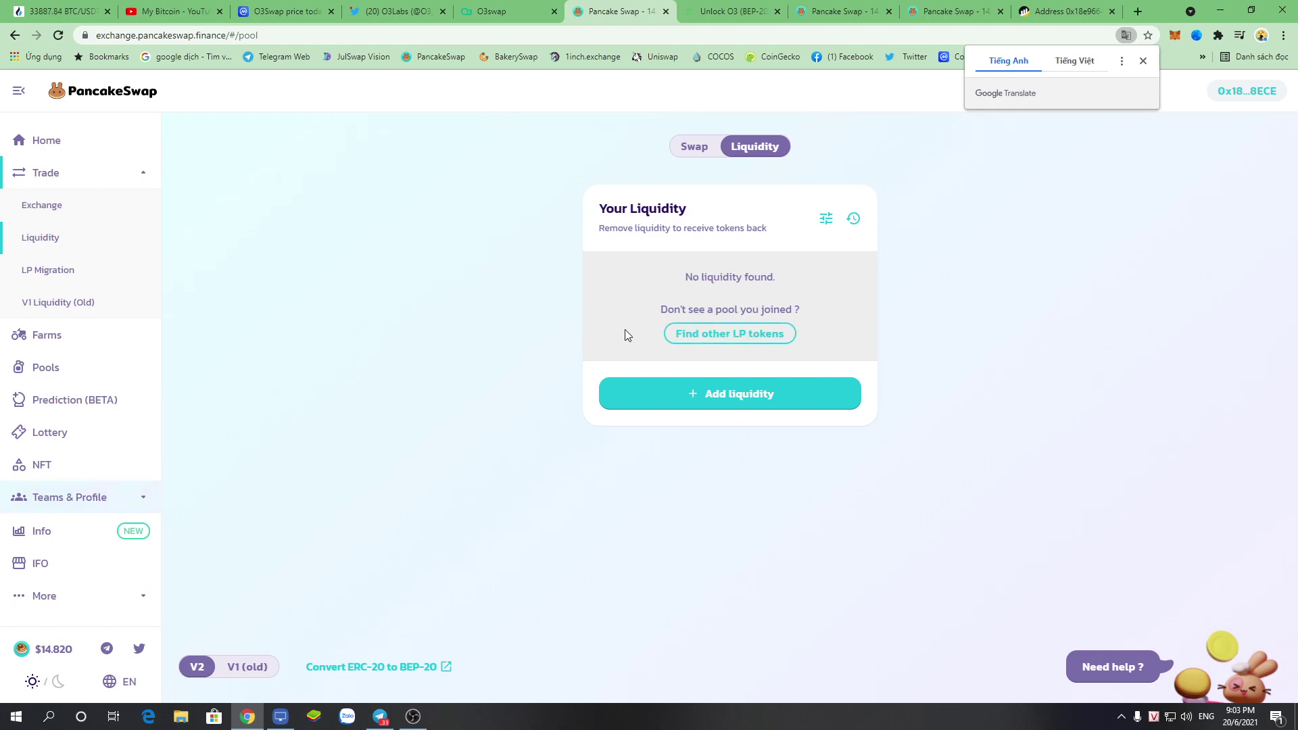
left_click(694, 147)
left_click(762, 146)
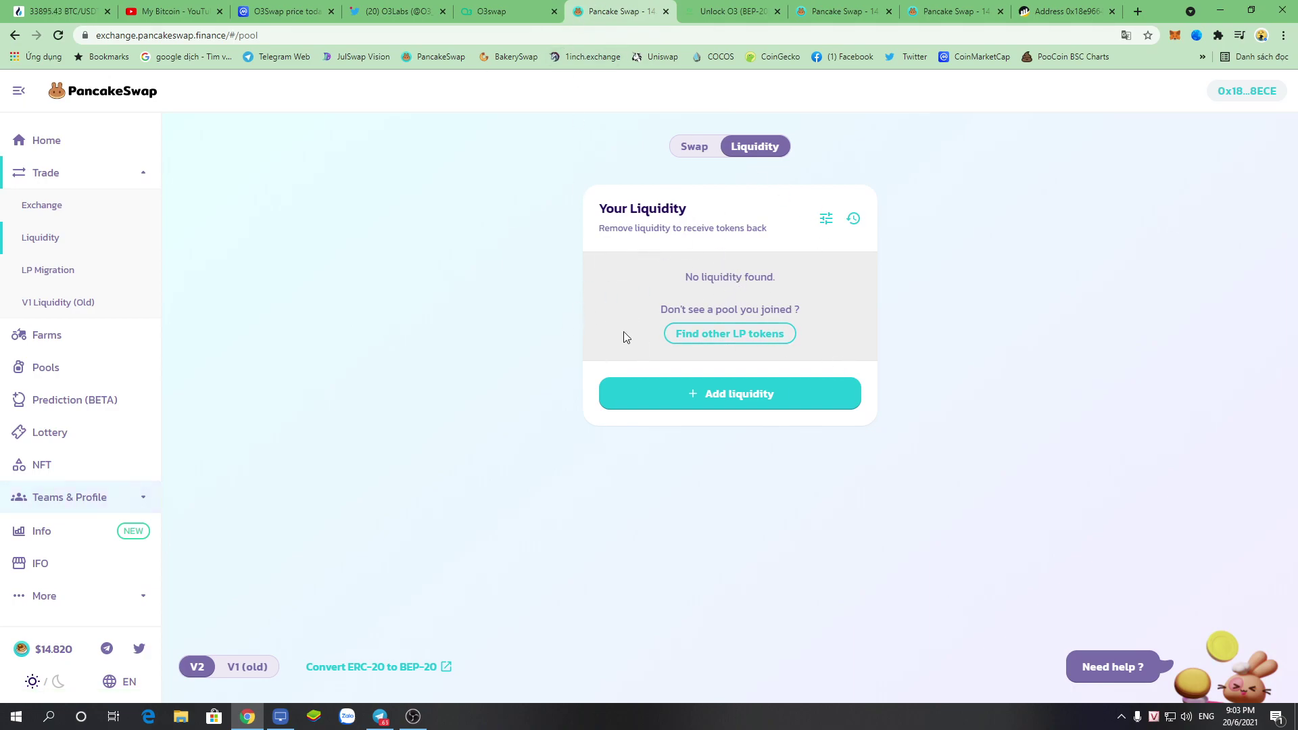
left_click_drag(571, 362, 988, 363)
left_click(968, 353)
- Return to O3 Swap's vault, fill in the maximum CAKE-LP amount for unstaking, and leave the dialog
key("ctrl+shift+Tab")
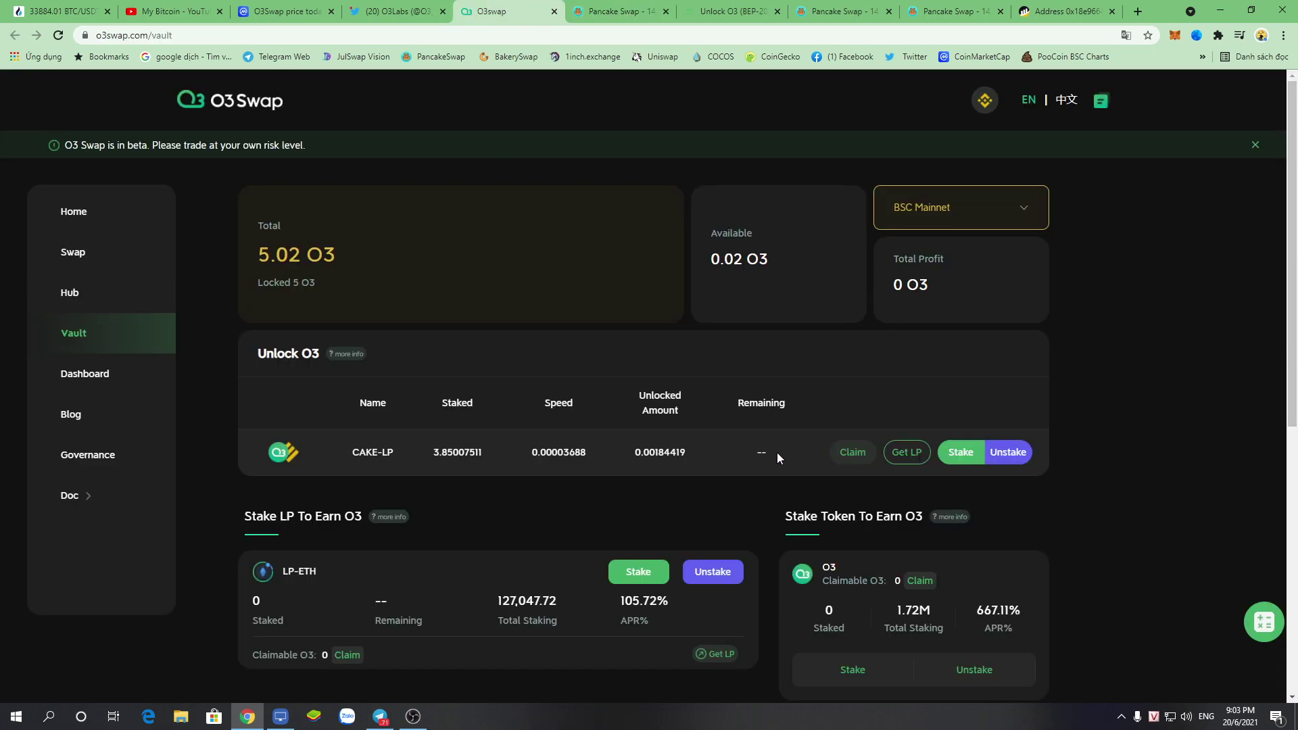
left_click(1007, 453)
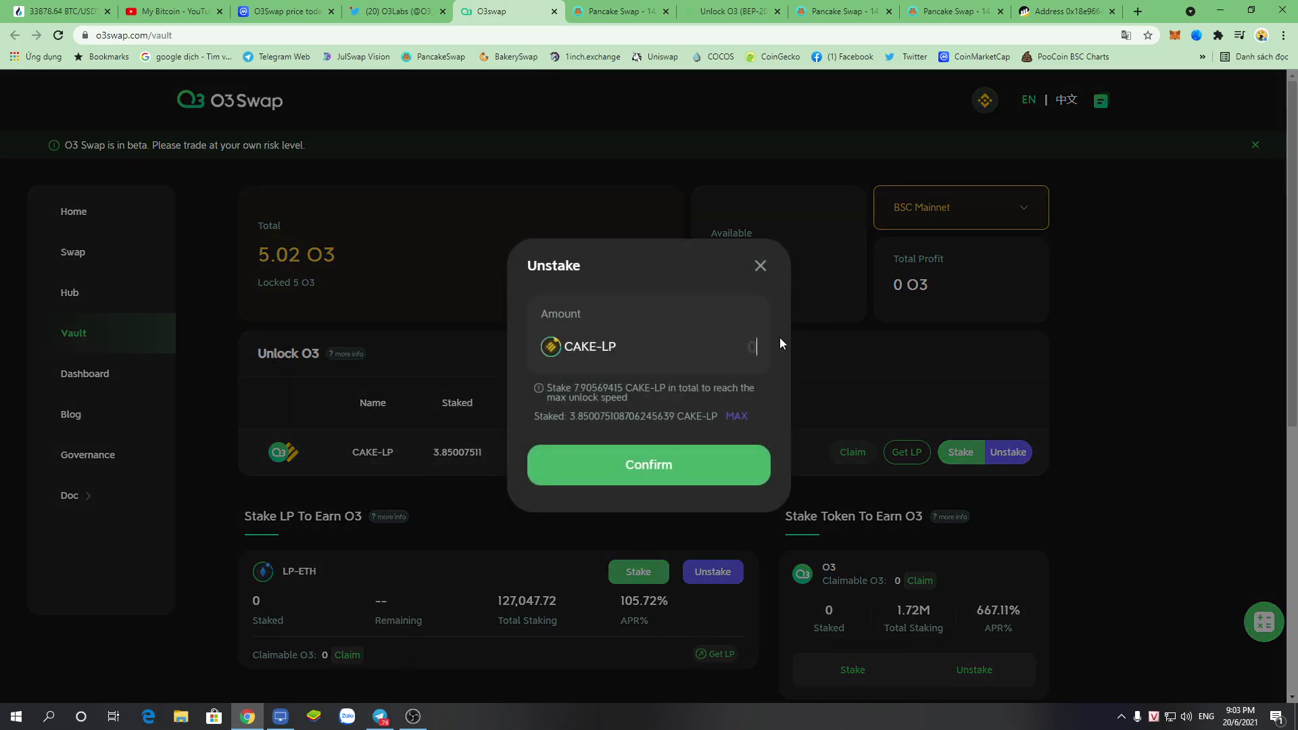
left_click(737, 415)
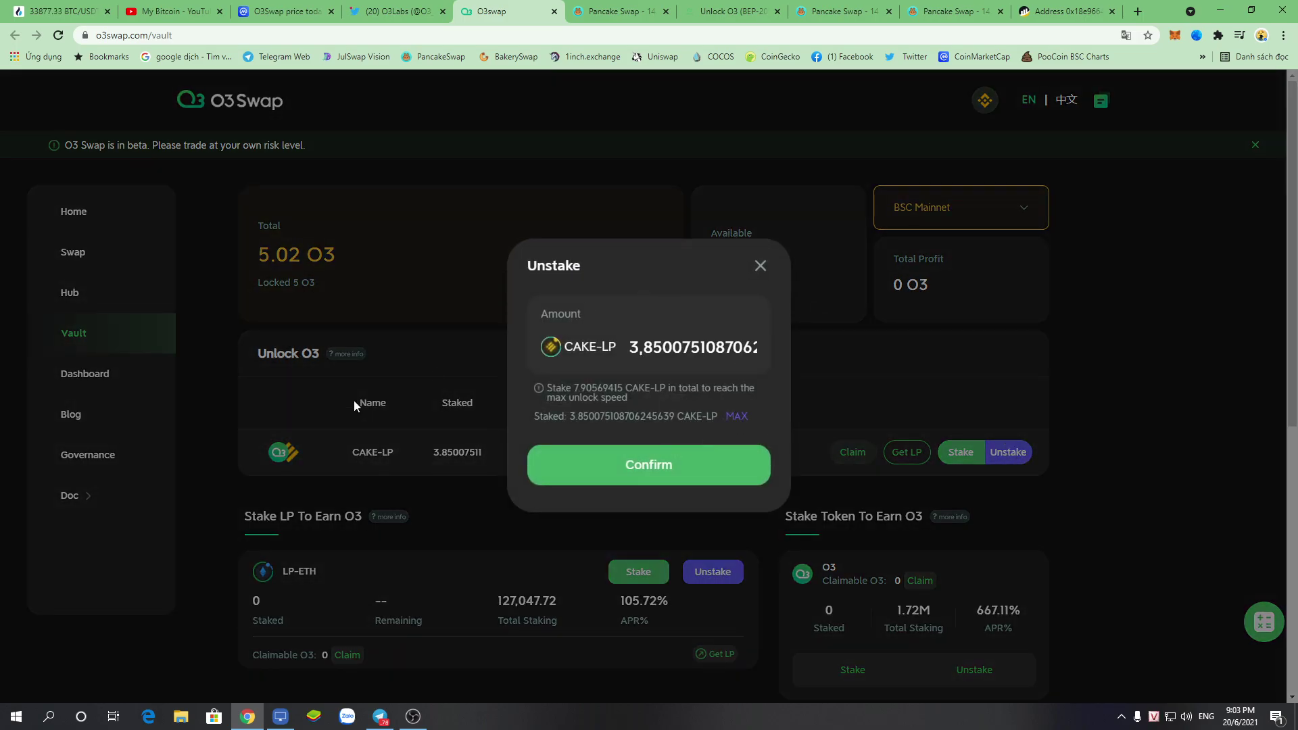
left_click(662, 465)
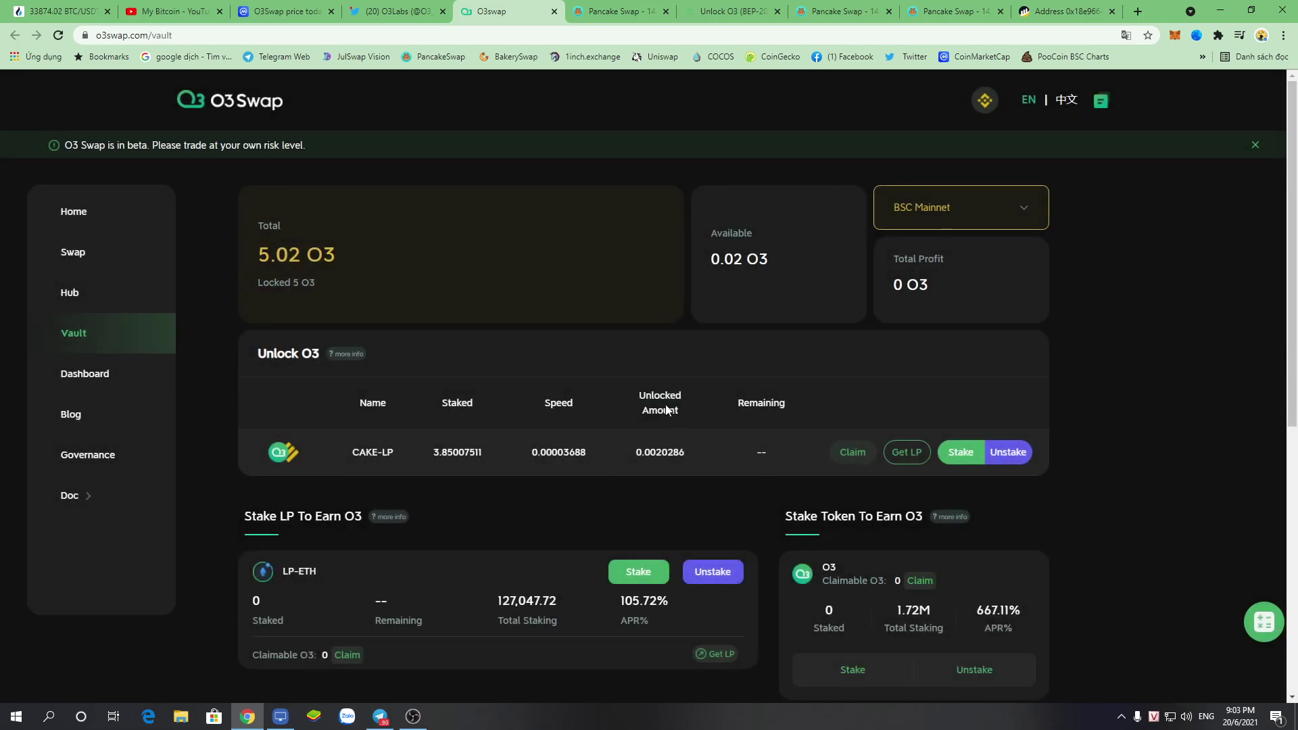
- Check PancakeSwap's Your Liquidity overview again, and read the CAKE-LP unlocked amount in O3 Swap's vault
left_click(612, 11)
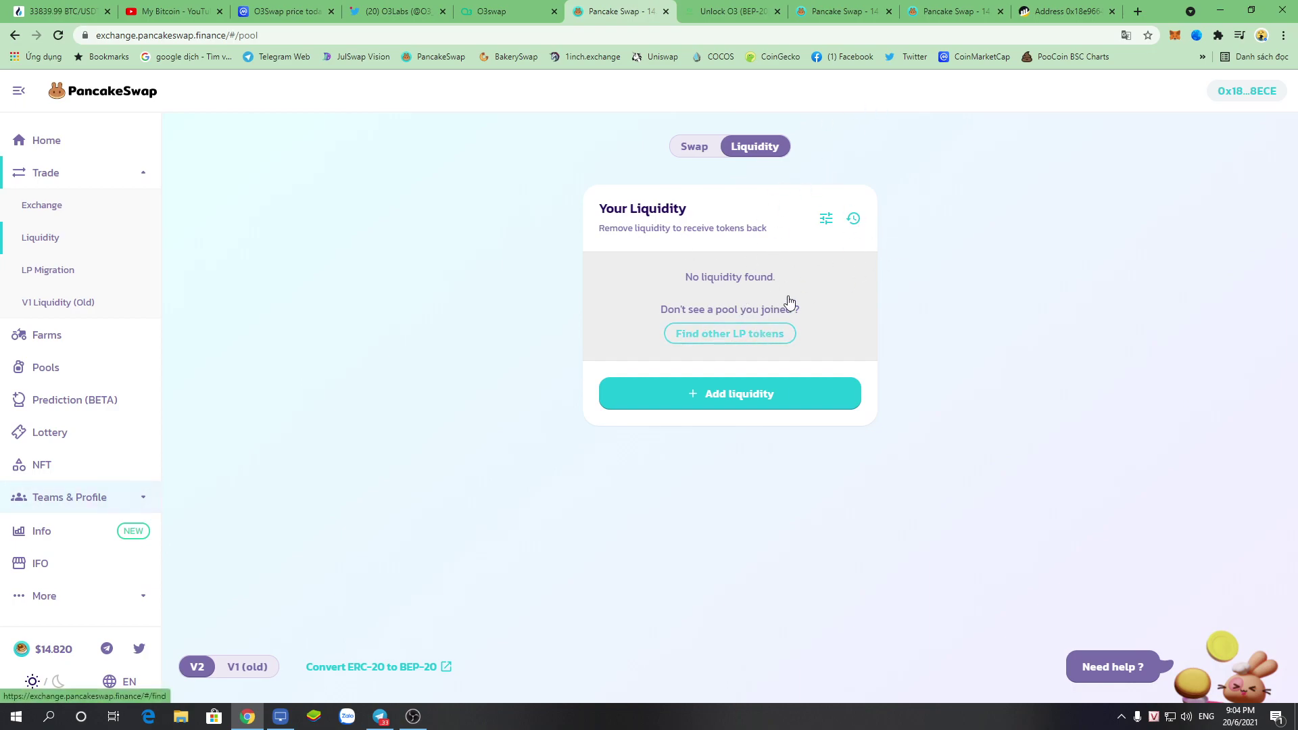
left_click(500, 11)
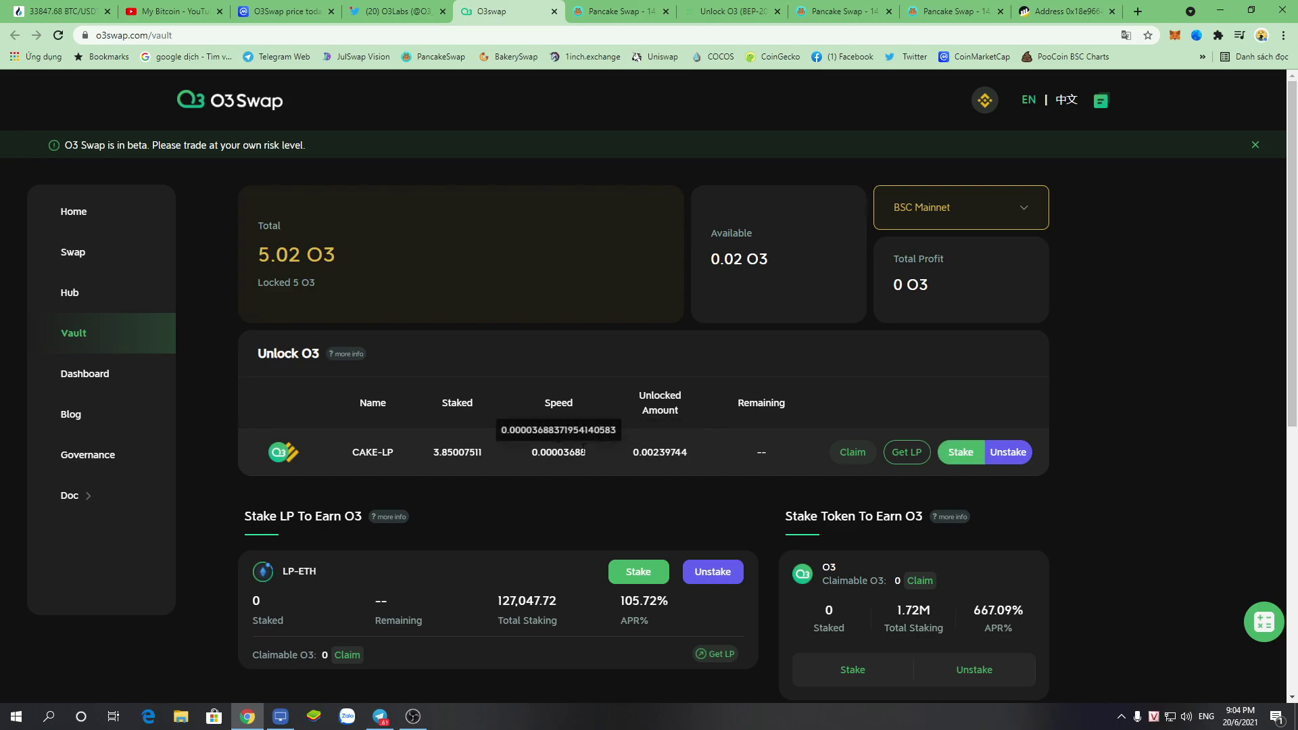
left_click_drag(628, 448, 724, 456)
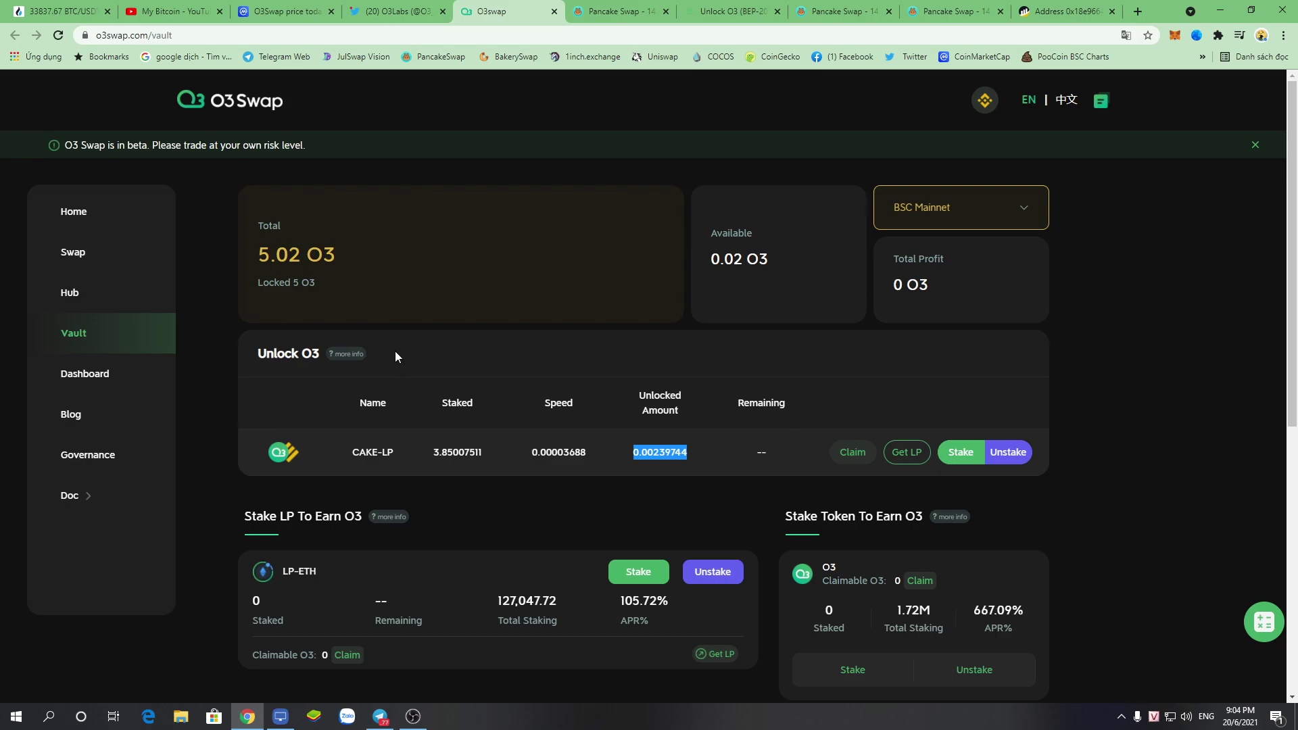
- Close the O3Labs Twitter page and return to O3 Swap's vault
left_click(399, 11)
left_click(443, 11)
left_click(457, 10)
left_click(426, 10)
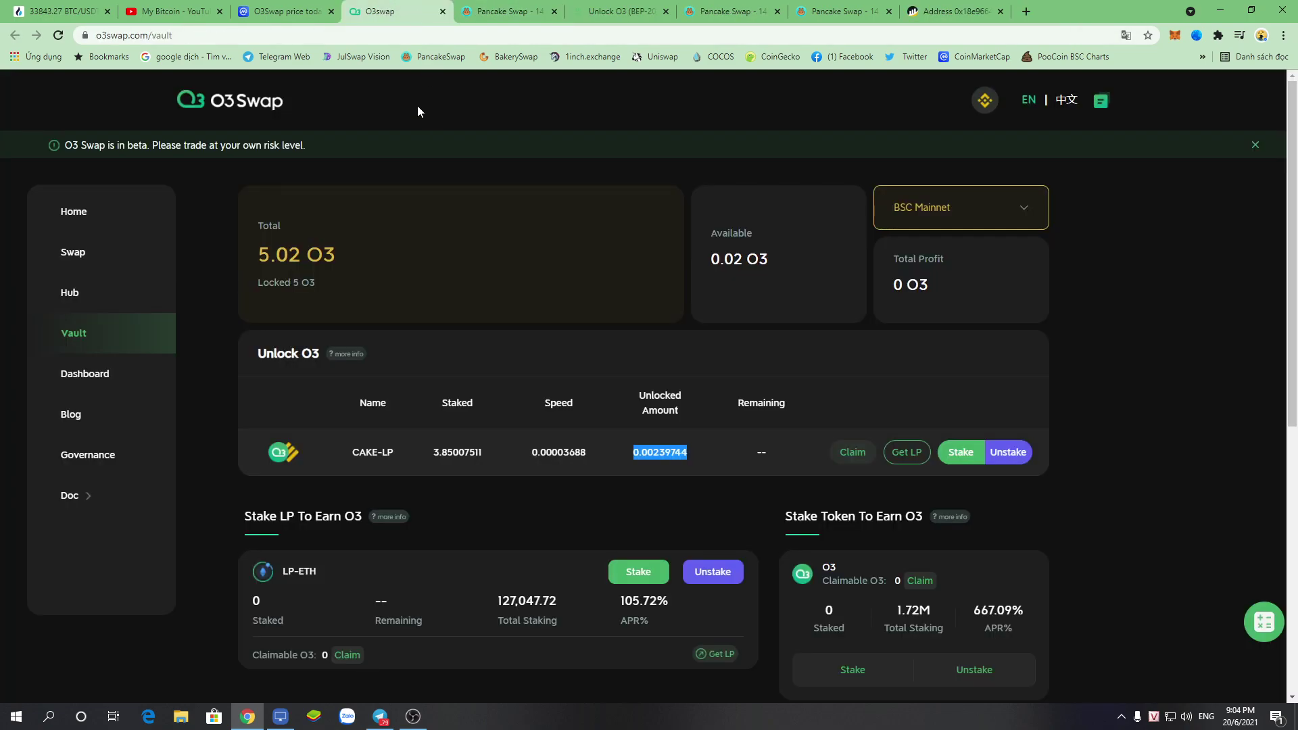
- Review O3Swap's price on CoinMarketCap and revisit the open PancakeSwap and wallet address pages
left_click(326, 8)
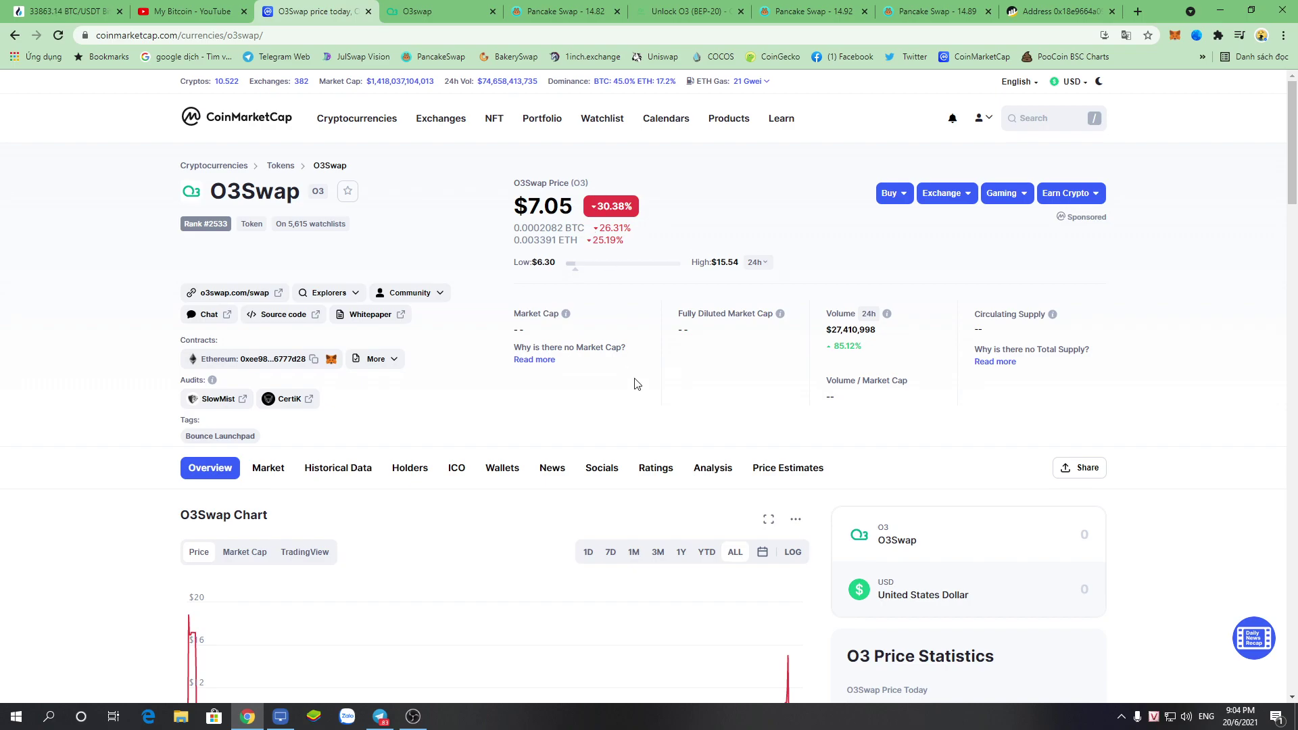
left_click(568, 11)
left_click(811, 11)
left_click(1102, 7)
left_click(972, 8)
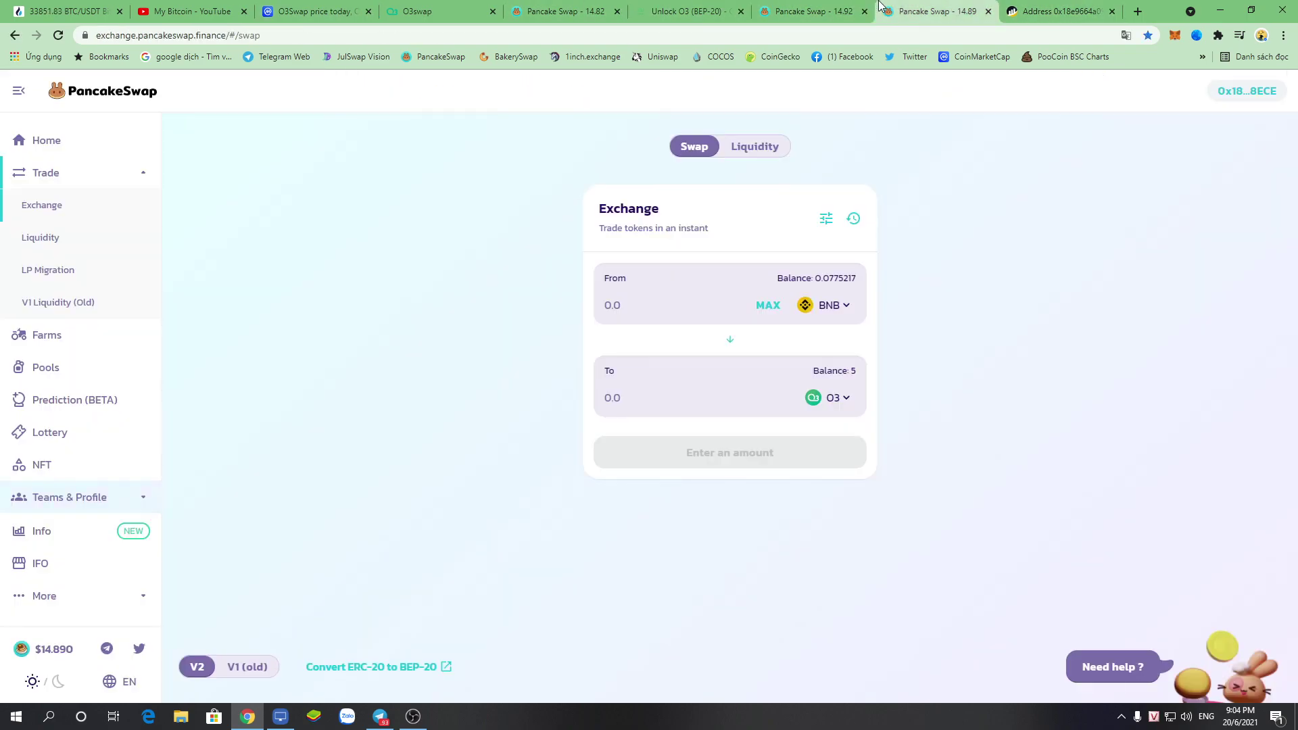
- Review the Unlock O3 (BEP-20) guide from connecting the wallet in the vault through buying O3
left_click(696, 8)
scroll(868, 443, "up", 6)
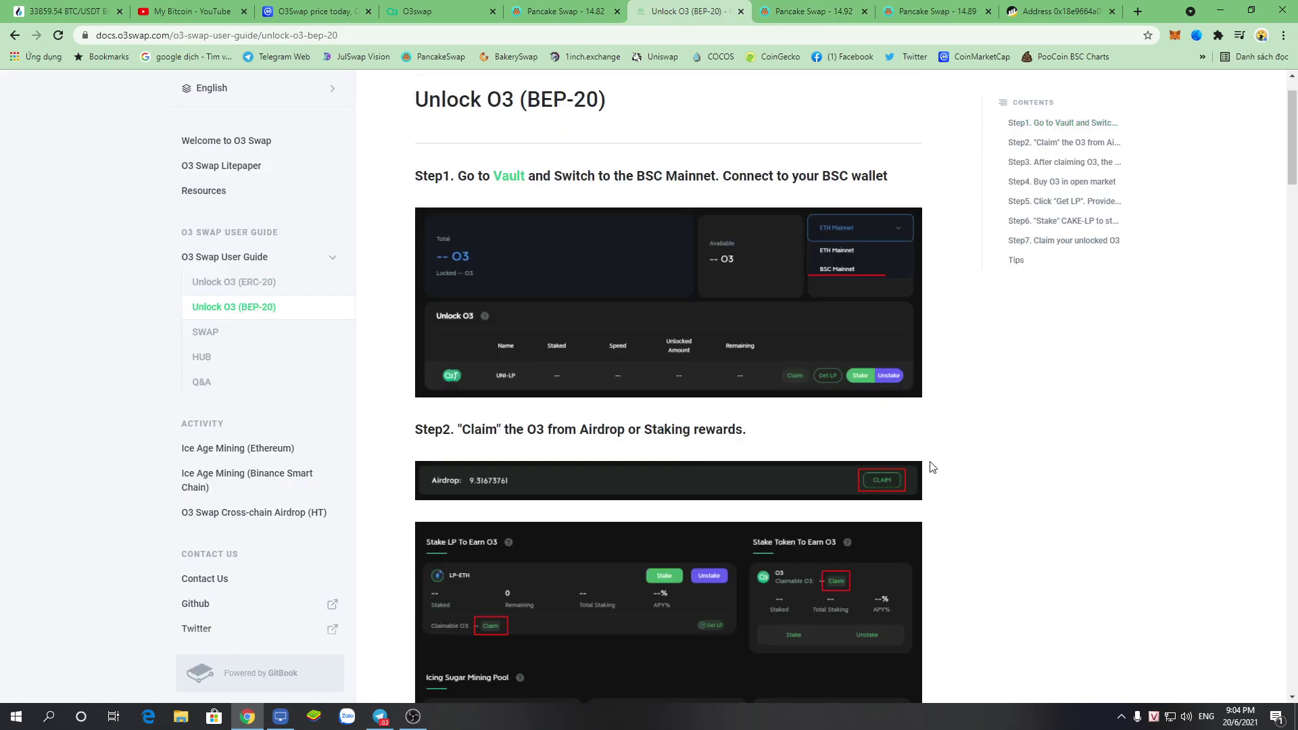
scroll(934, 468, "down", 15)
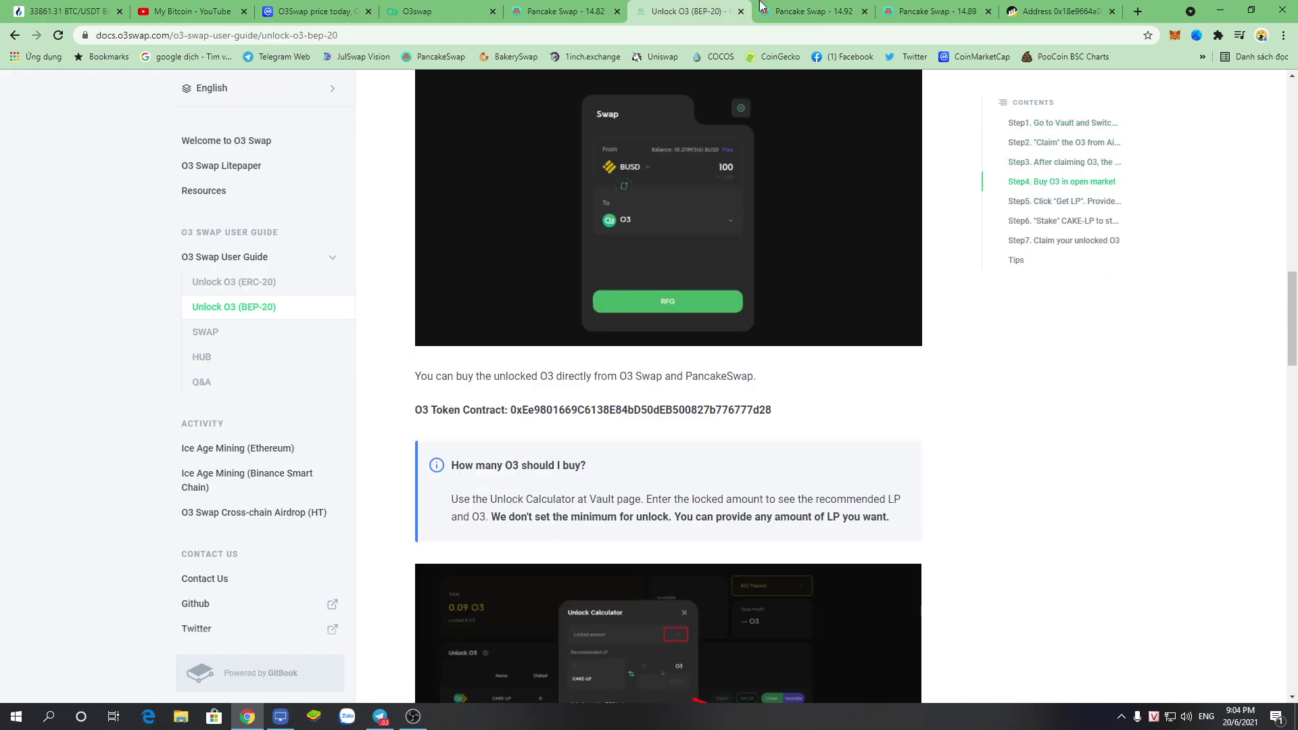
- Revisit the open PancakeSwap liquidity and swap pages, the BscScan wallet address page, and O3 Swap's vault
left_click(761, 9)
left_click(936, 8)
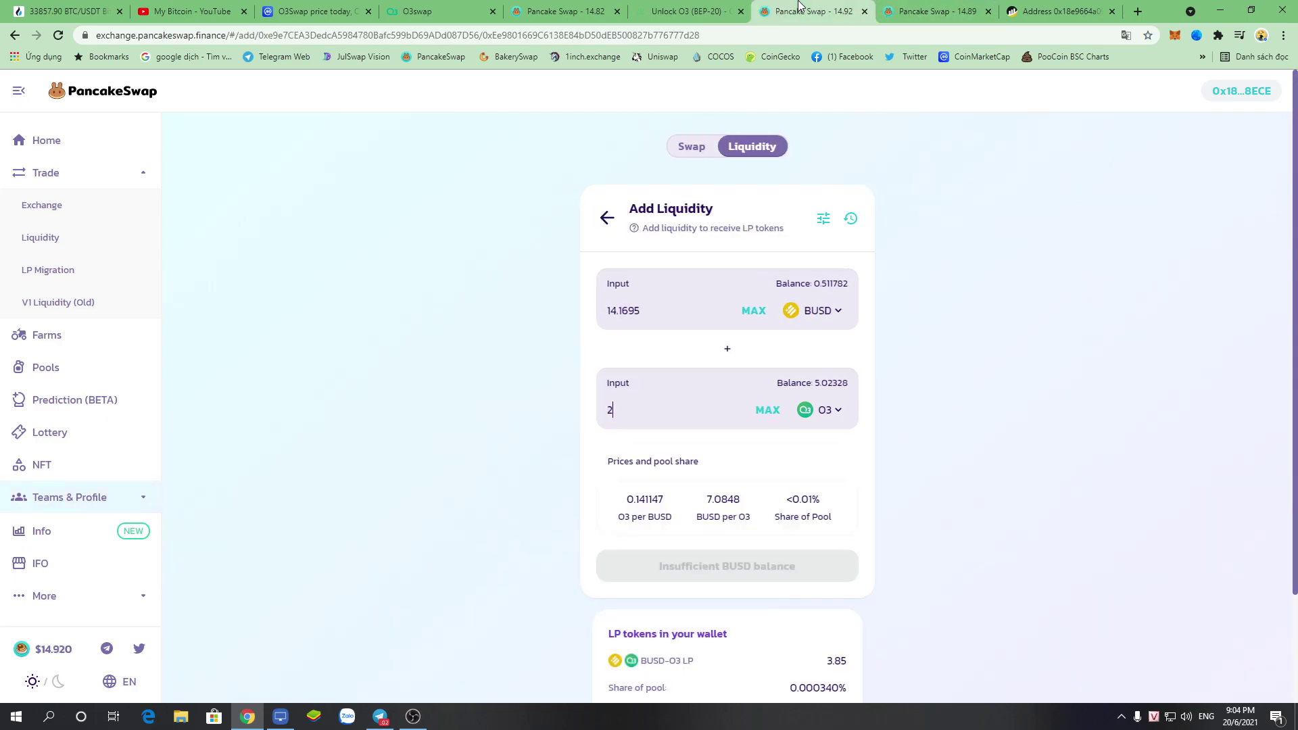
left_click(585, 8)
left_click(692, 146)
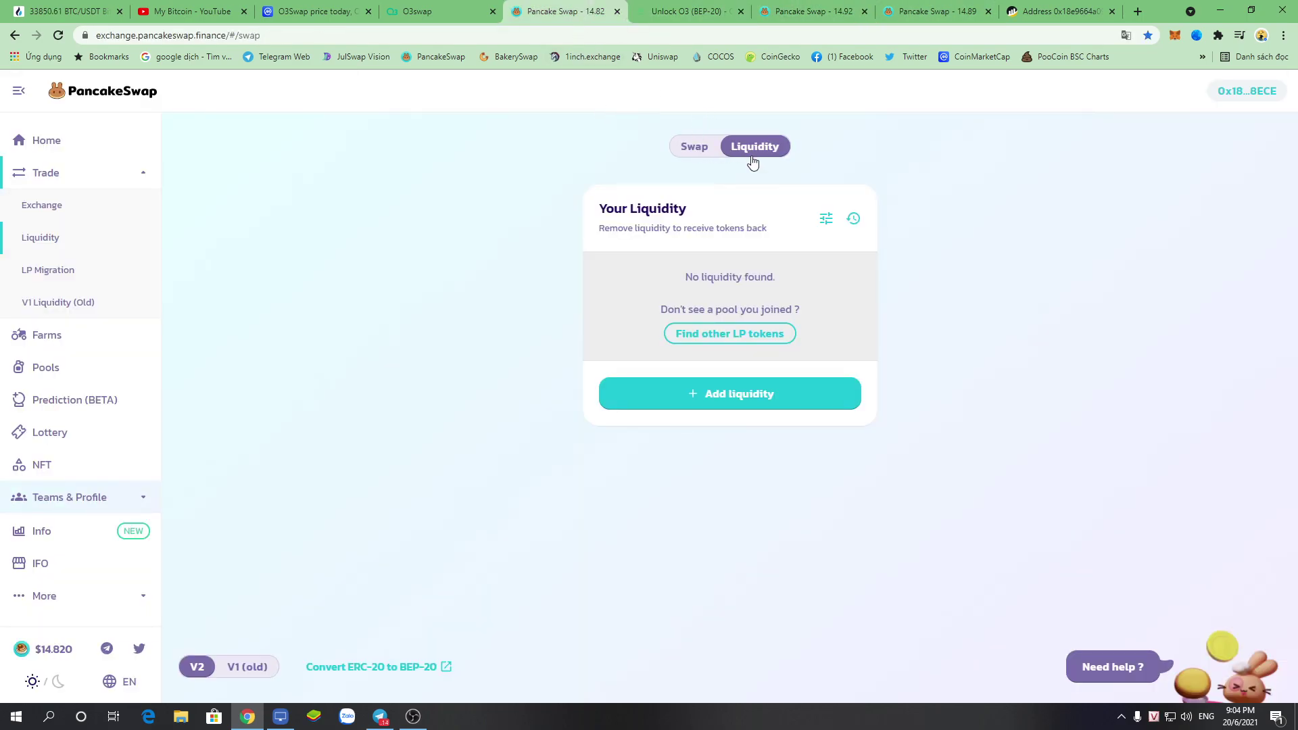
left_click(452, 6)
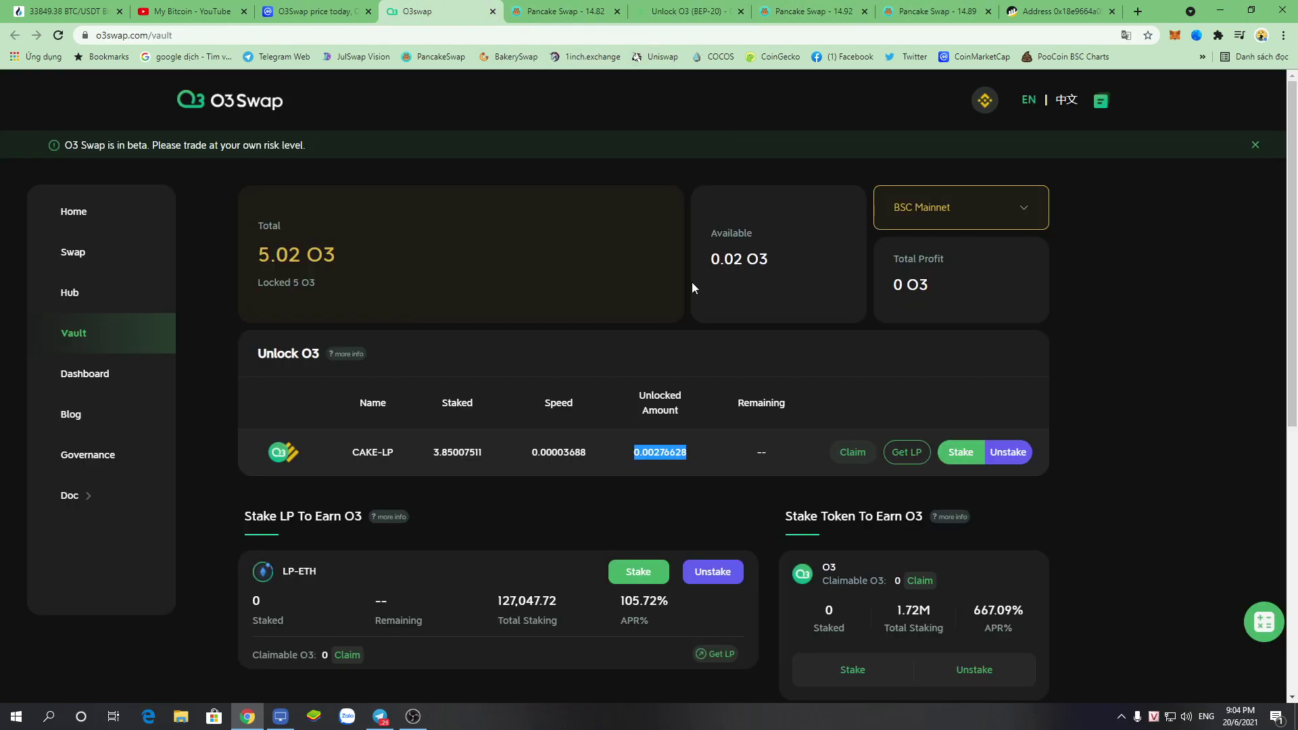
left_click(985, 5)
left_click(1061, 9)
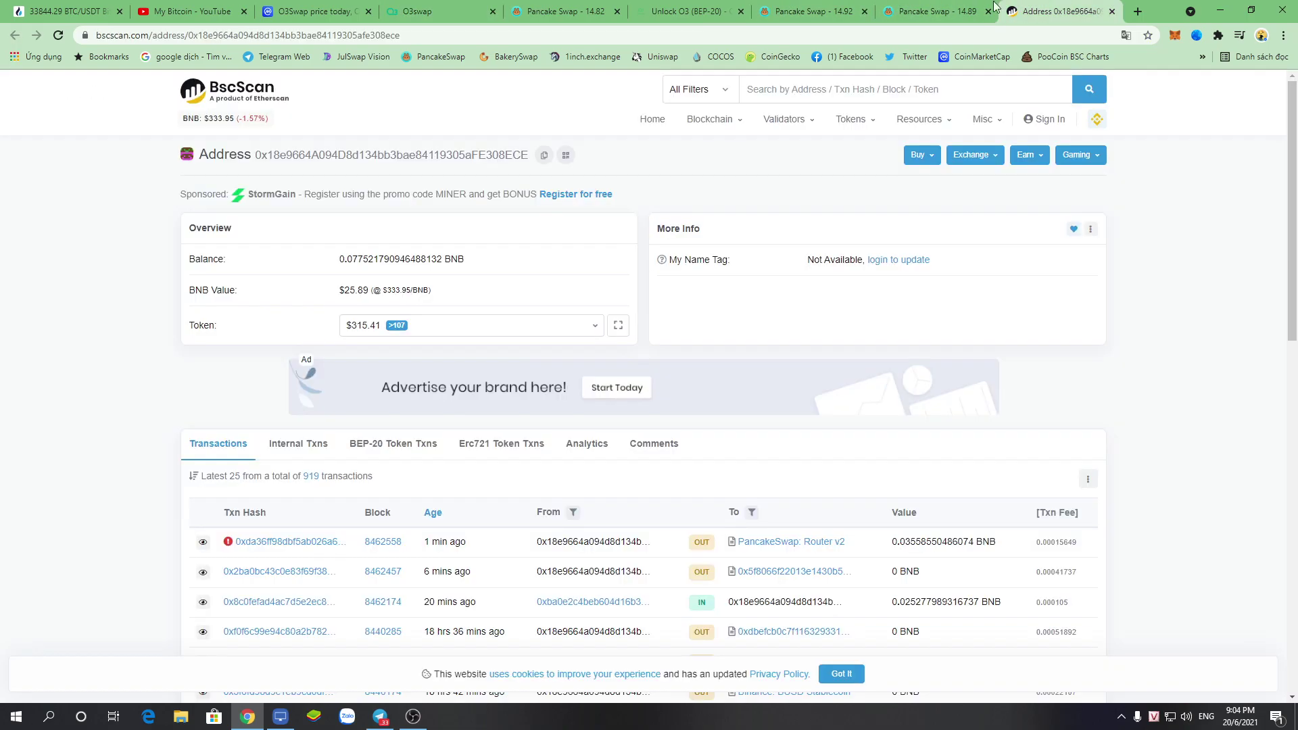
left_click(675, 9)
left_click(572, 8)
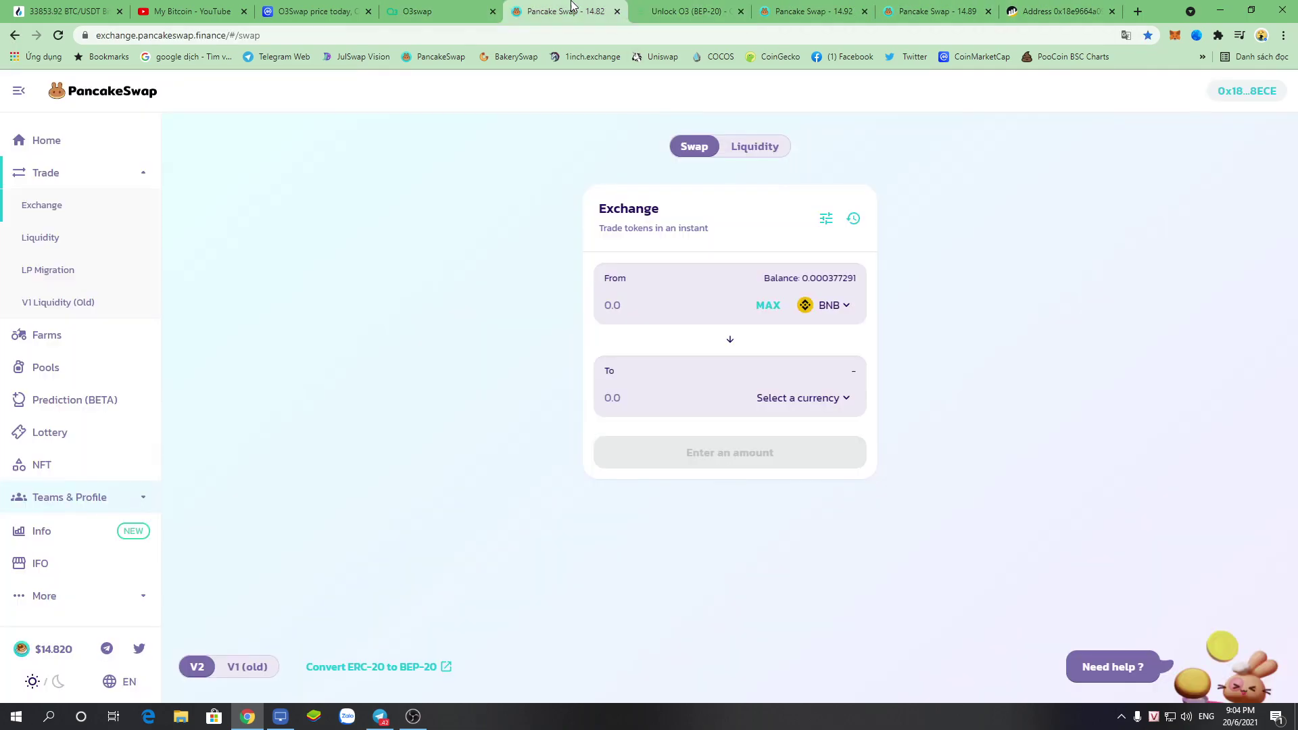
left_click(448, 11)
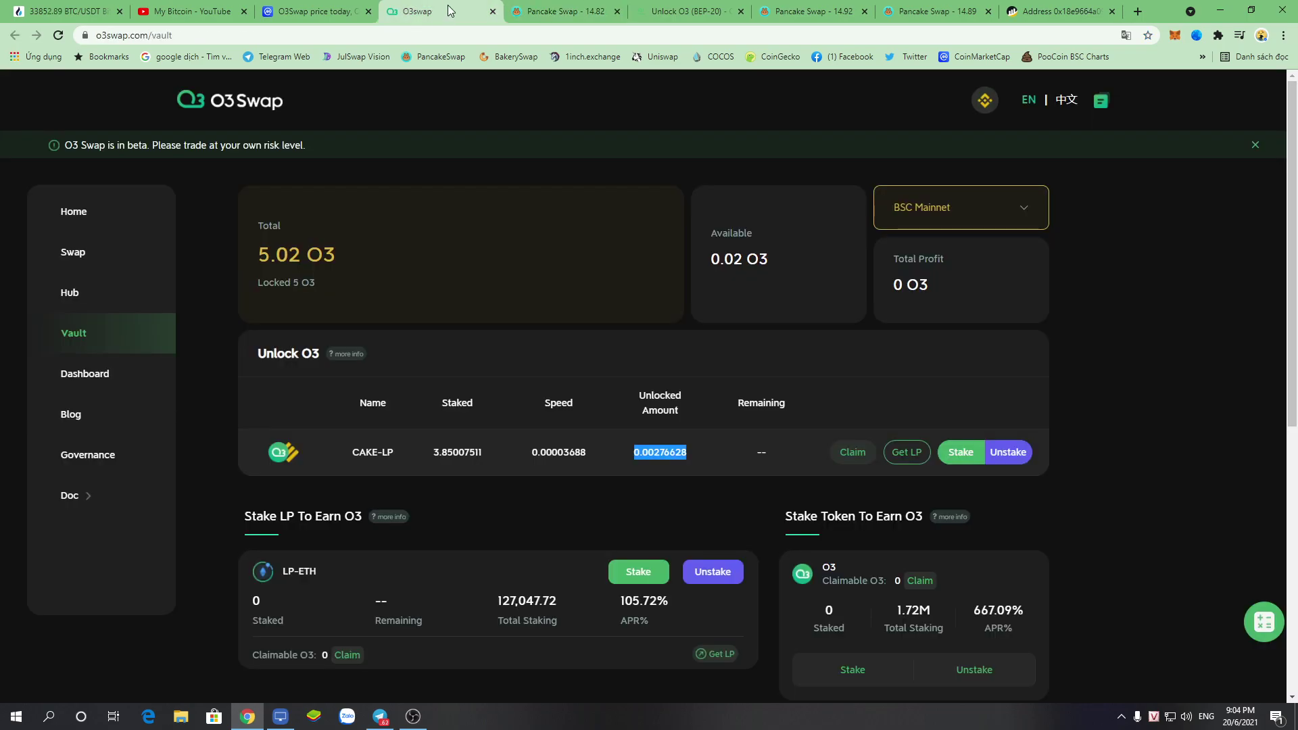
- Check O3Swap's price on CoinMarketCap, and look again at the BscScan address, PancakeSwap Add Liquidity and Unlock O3 (BEP-20) guide pages
left_click(307, 8)
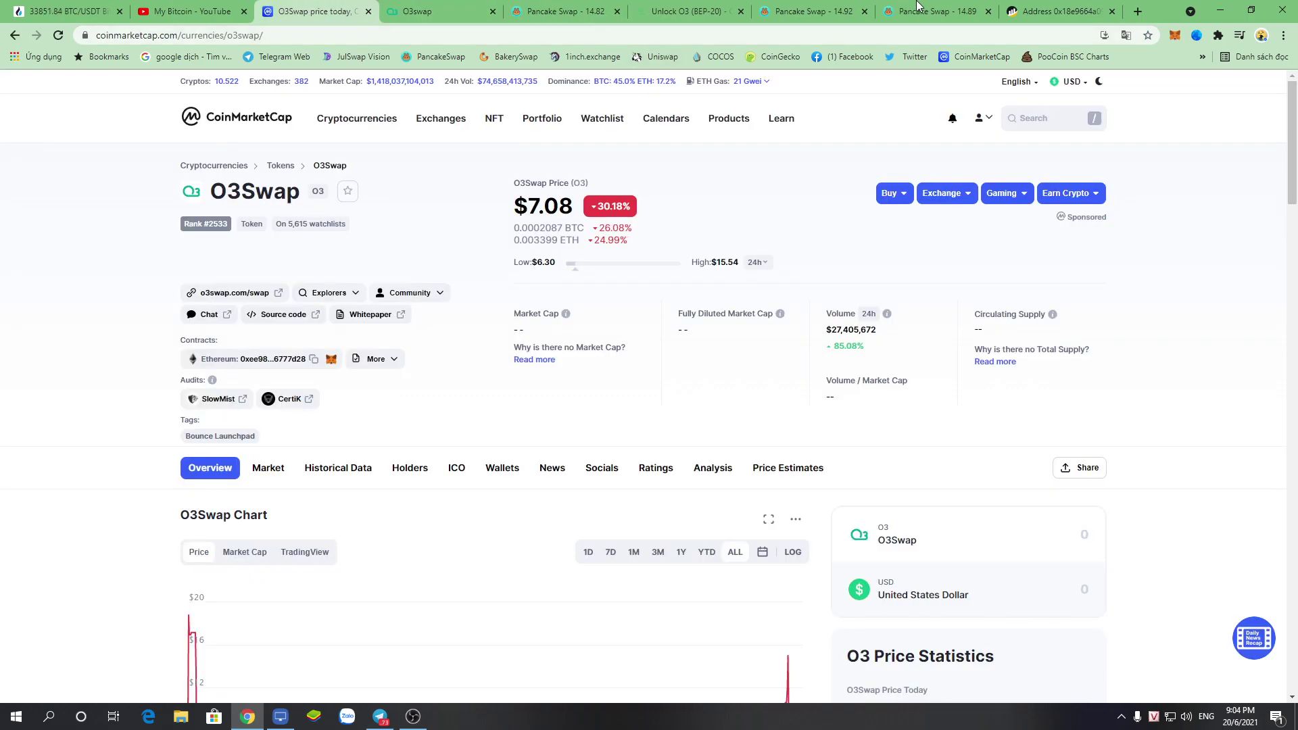
left_click(965, 7)
left_click(1021, 8)
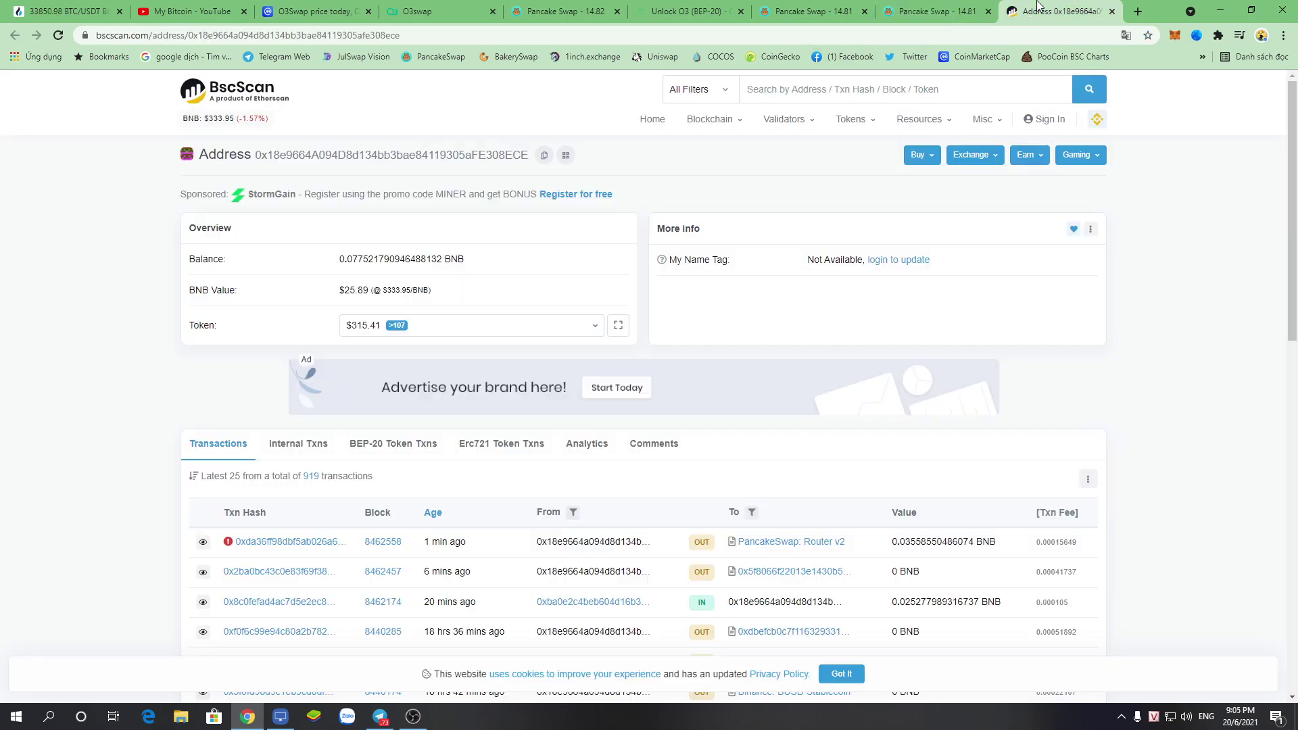
left_click(903, 8)
left_click(831, 9)
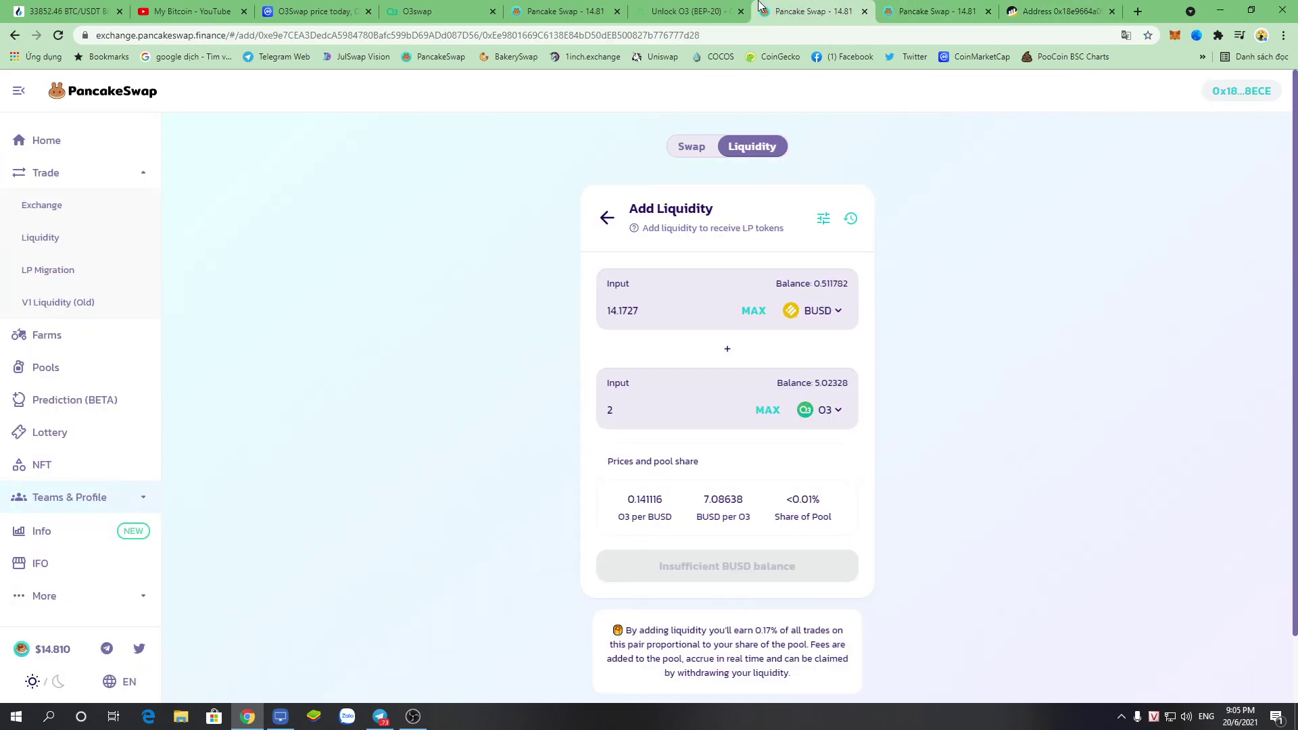
left_click(676, 10)
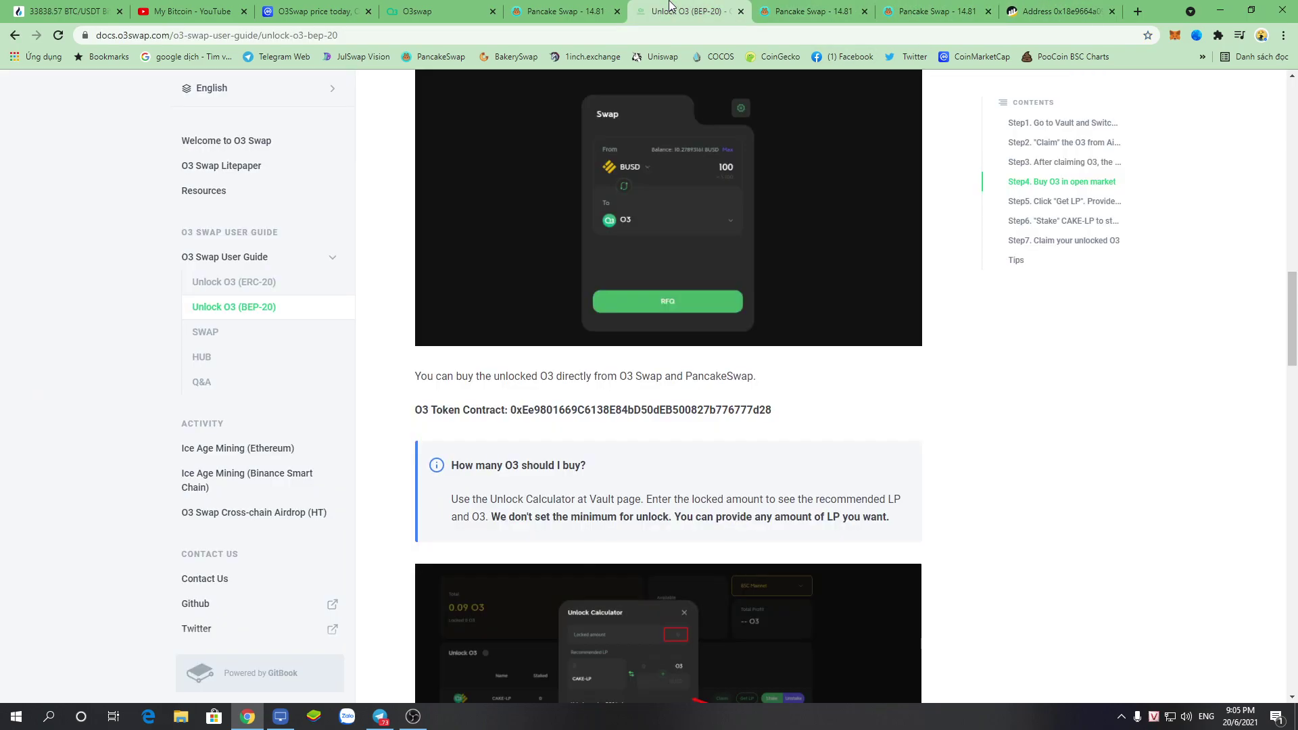
- Return to O3 Swap's vault and read the total O3 balance
left_click(436, 11)
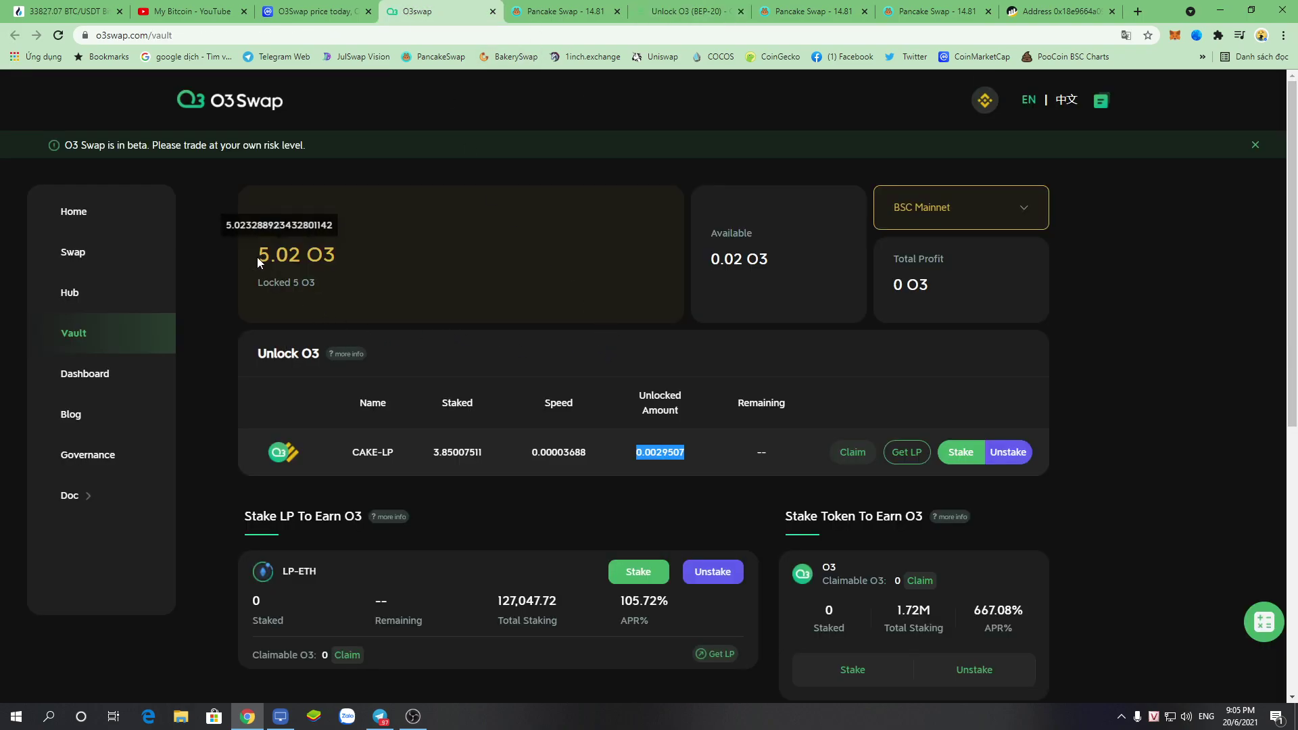
left_click_drag(257, 255, 355, 255)
left_click(465, 246)
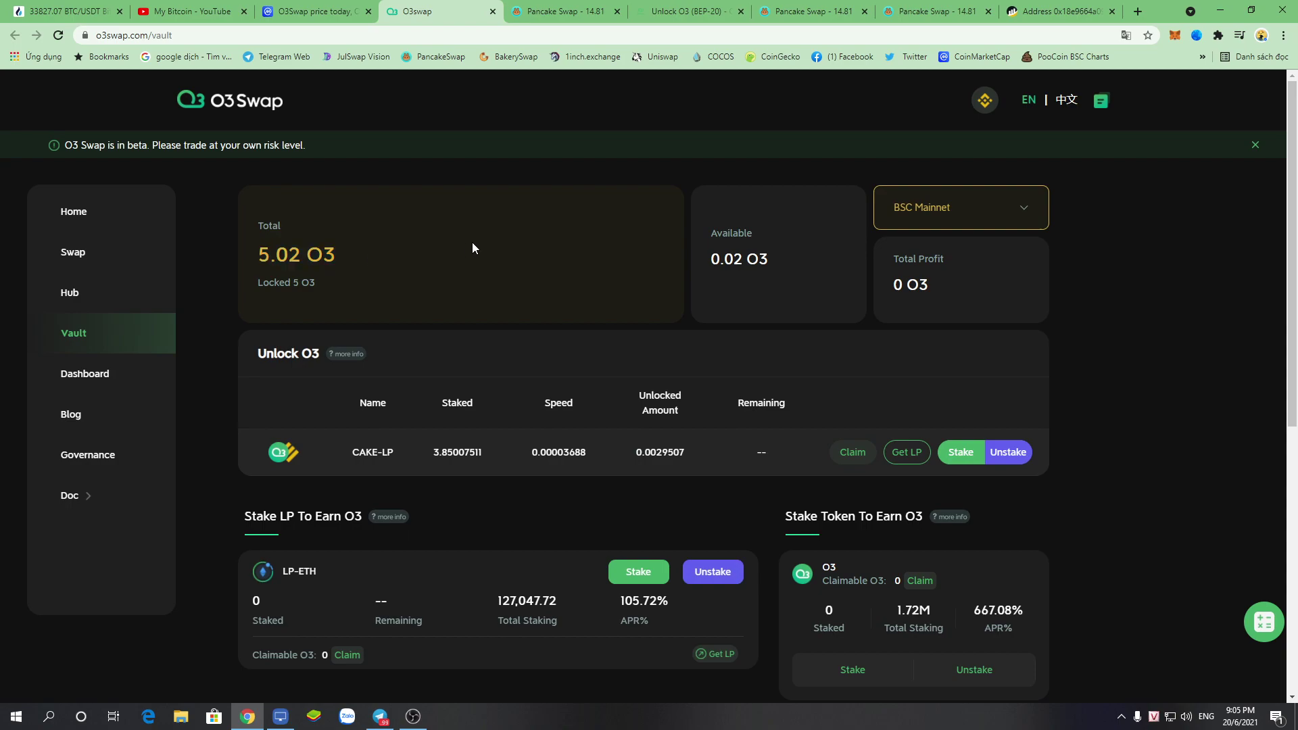
- Find O3 in PancakeSwap's exchange and select it as the token to receive
left_click(554, 9)
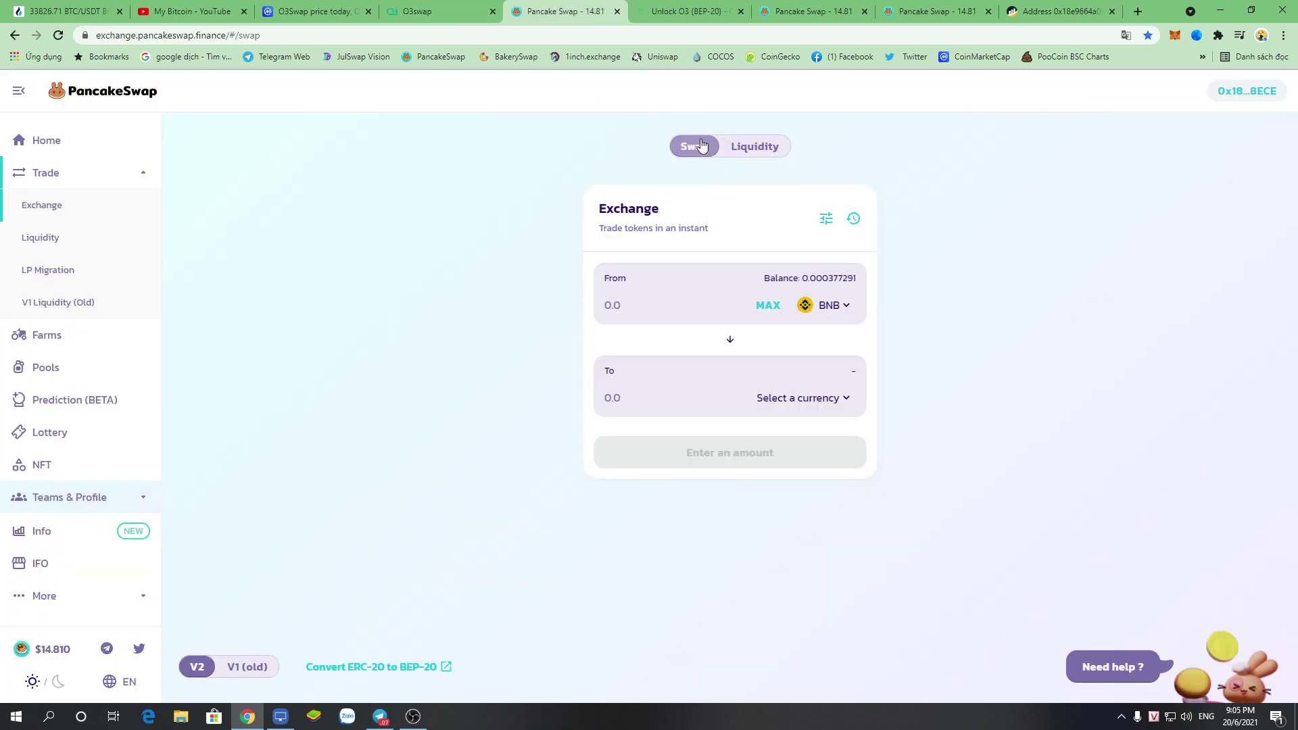
left_click(811, 399)
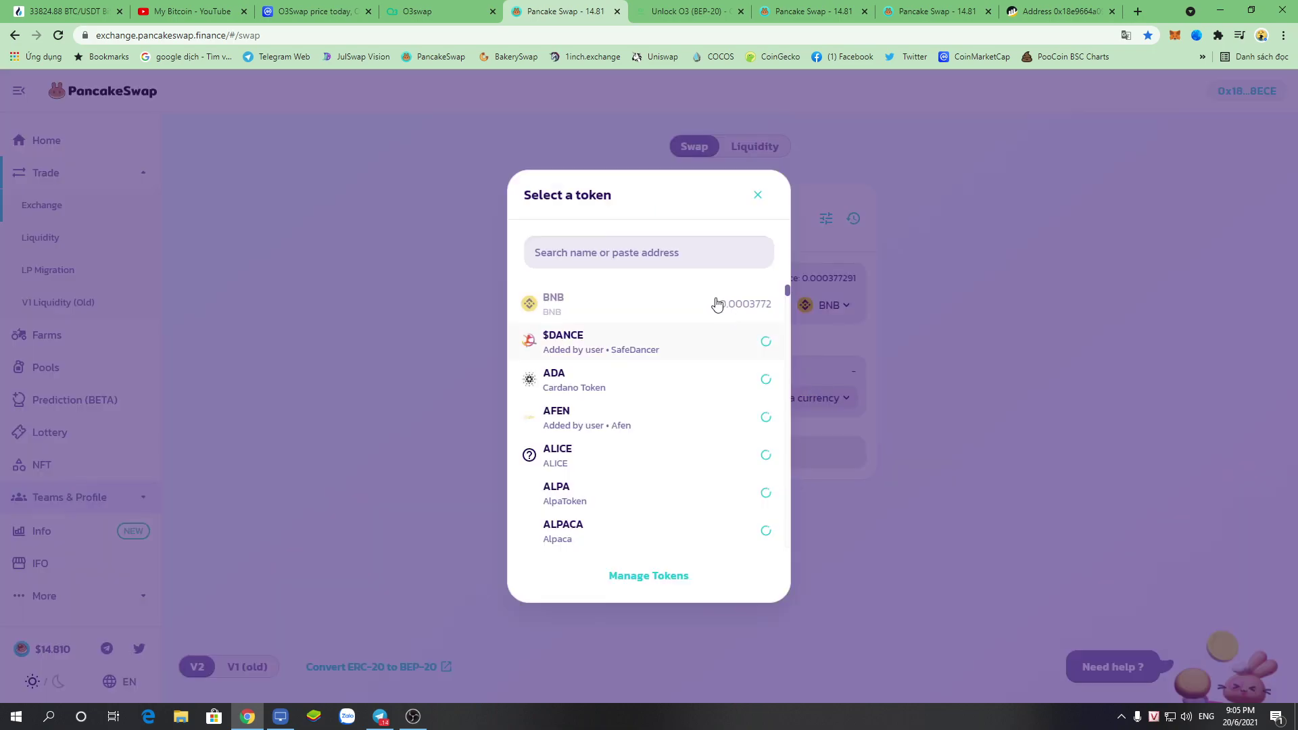
left_click(627, 253)
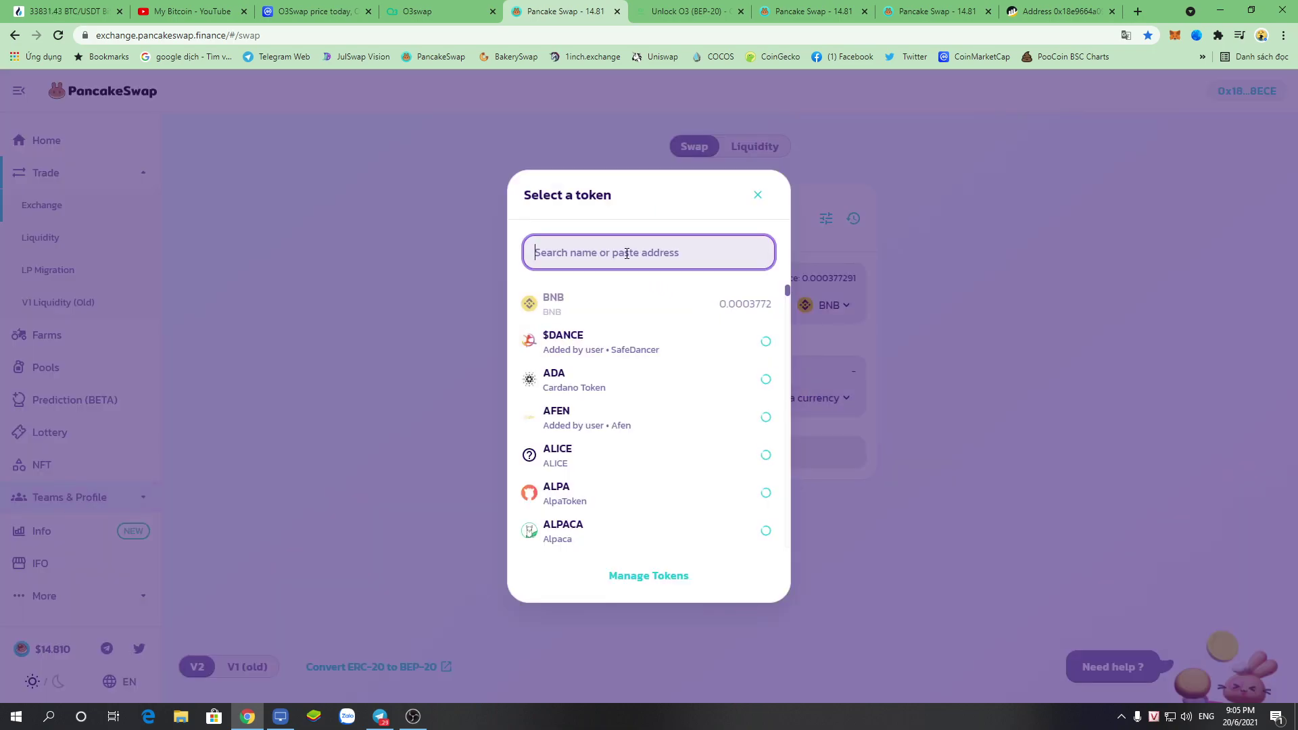
type("O3")
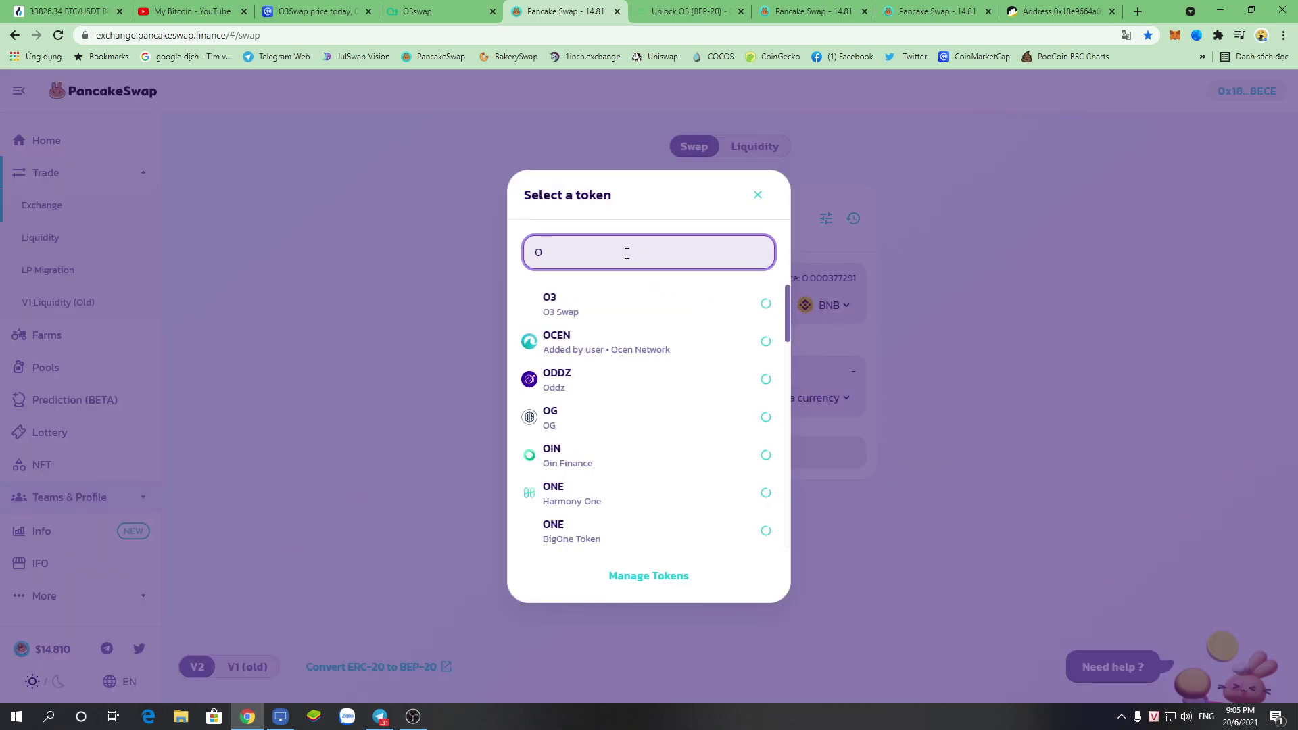
left_click(604, 305)
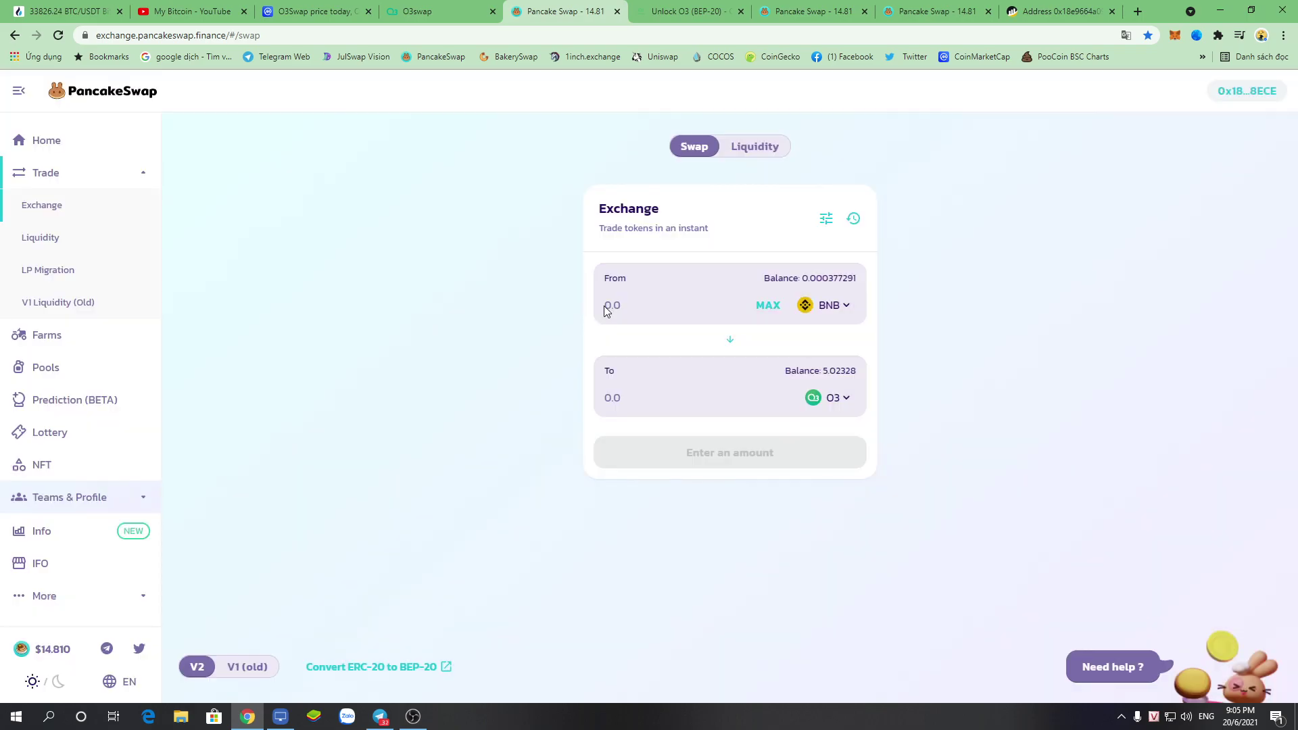
- Set the amount of O3 to receive in the exchange to 2
left_click(739, 398)
type("1.2")
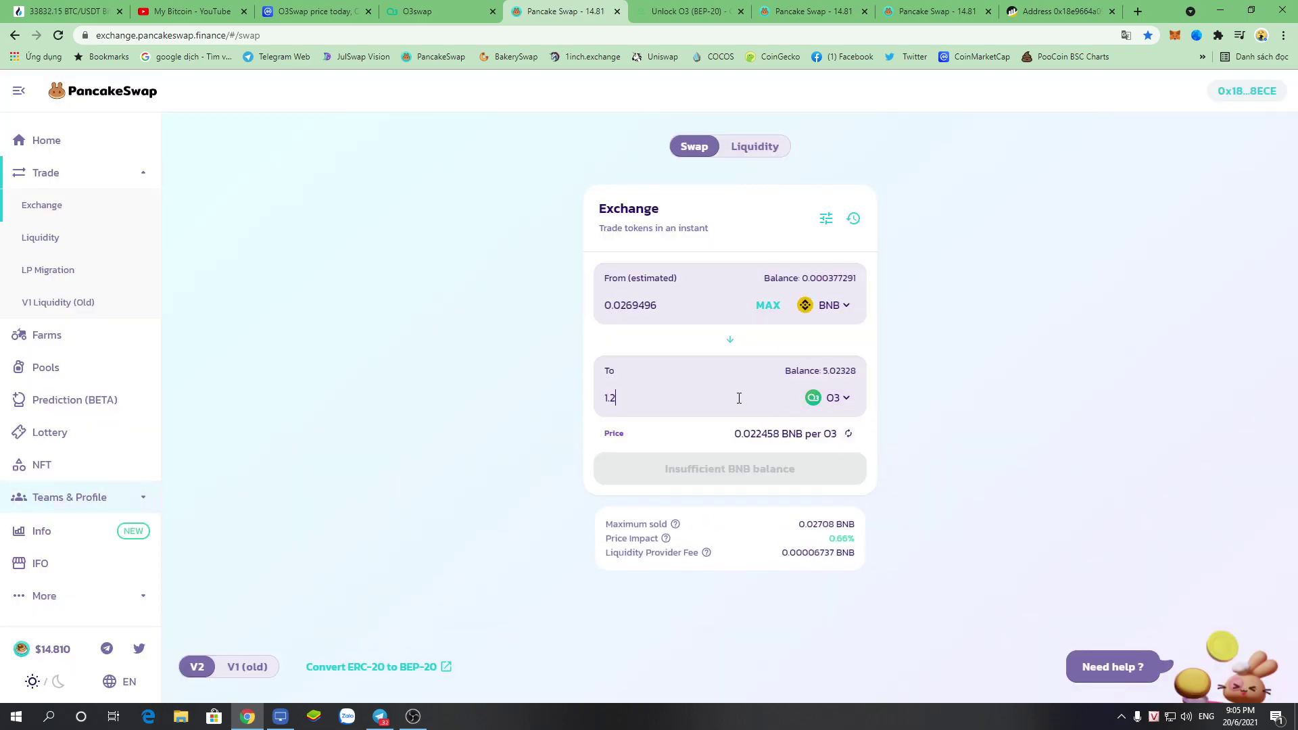
key("BackSpace")
type("5")
left_click_drag(739, 398, 572, 402)
type("2")
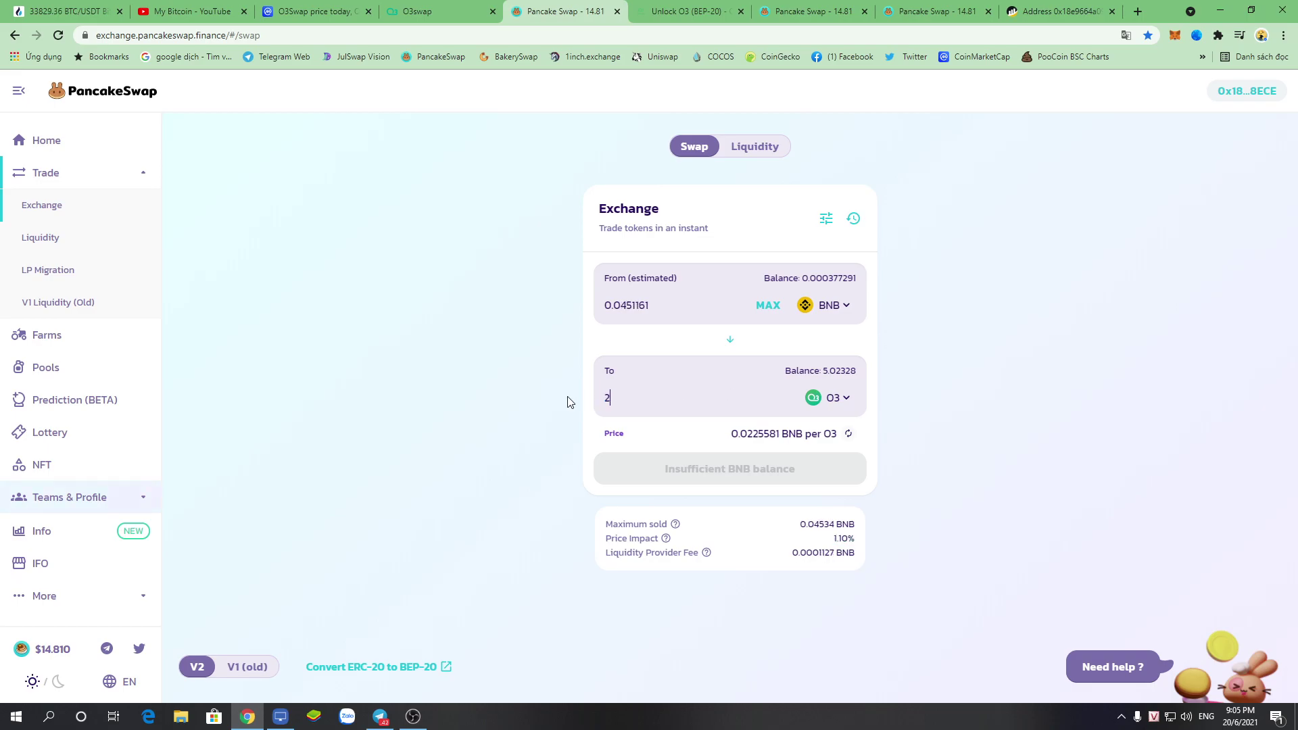
- Choose BUSD as the token to pay with in the exchange
left_click(831, 303)
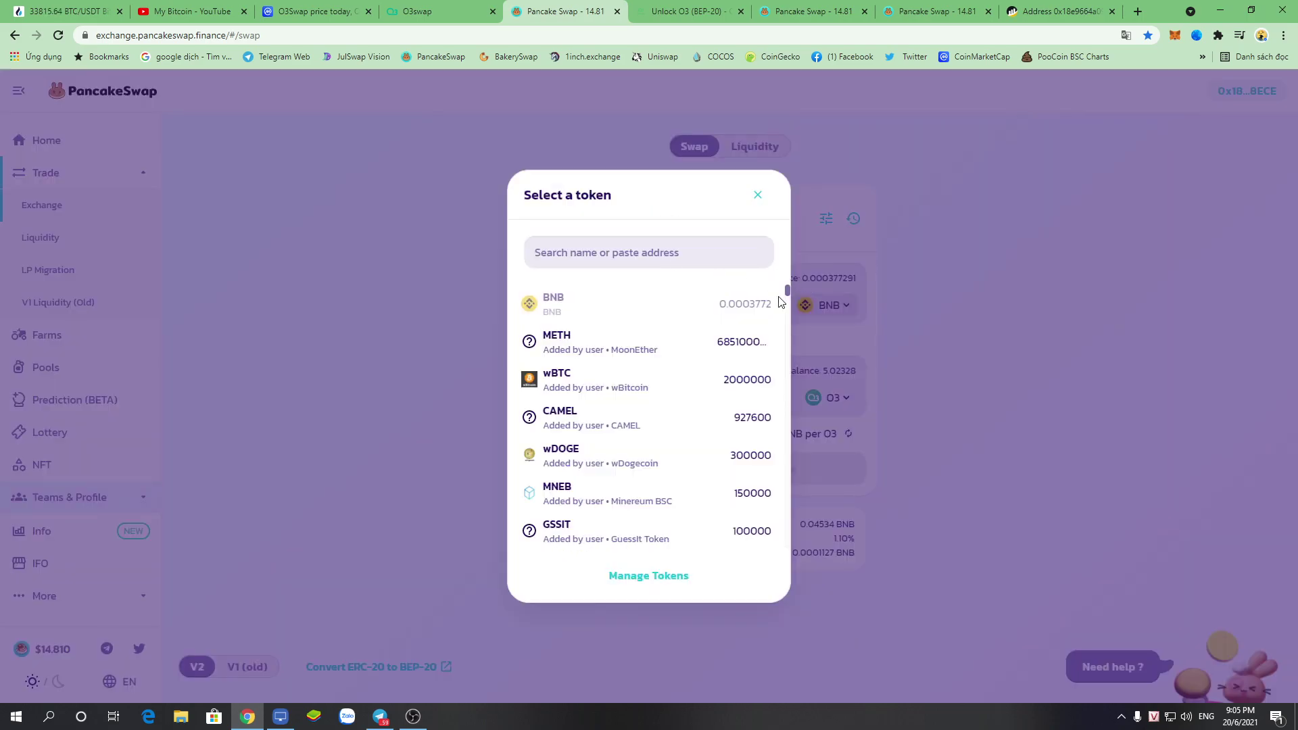
left_click(842, 309)
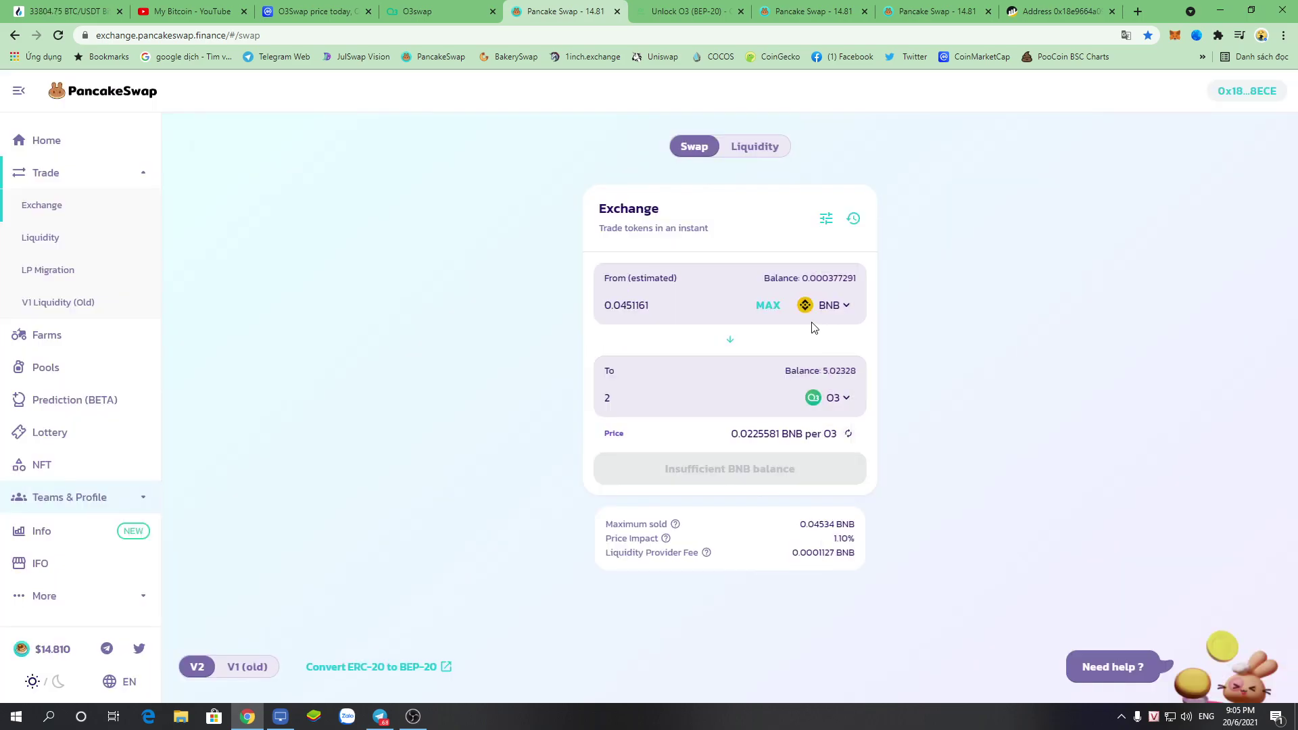
left_click(826, 304)
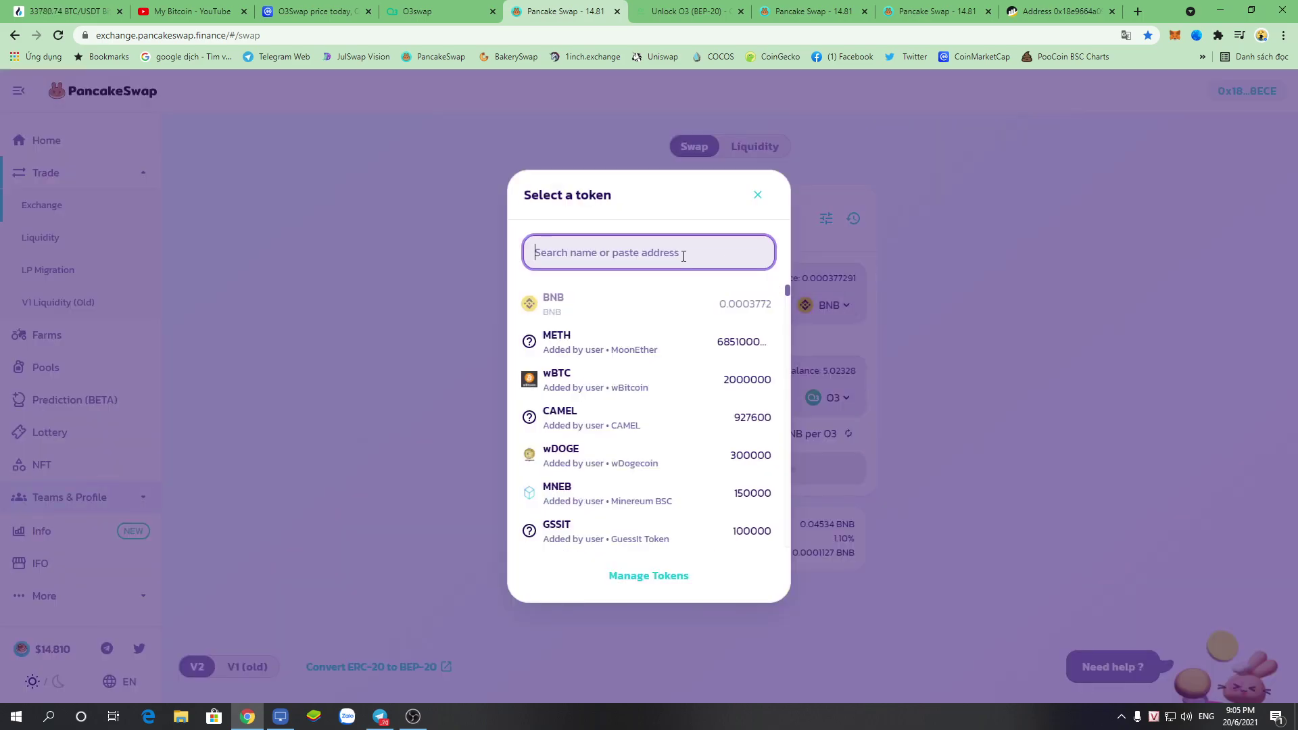
type("BU")
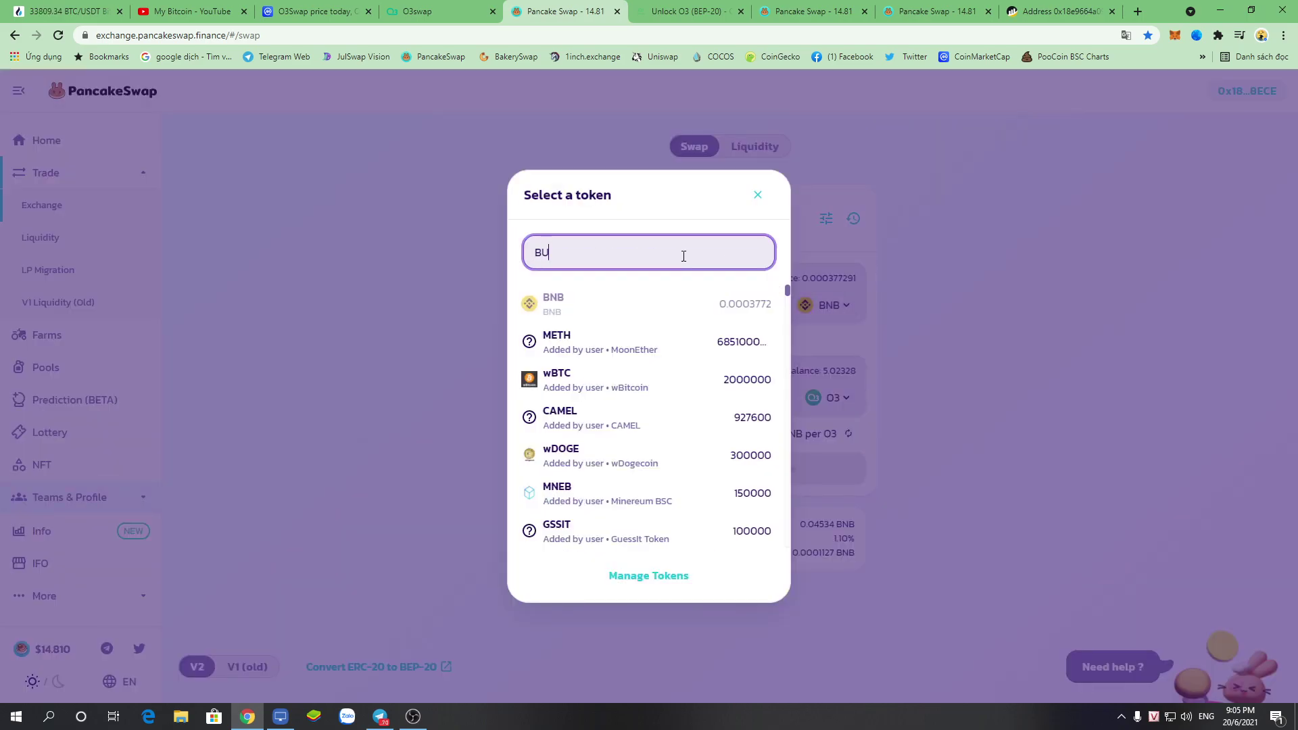
left_click(675, 298)
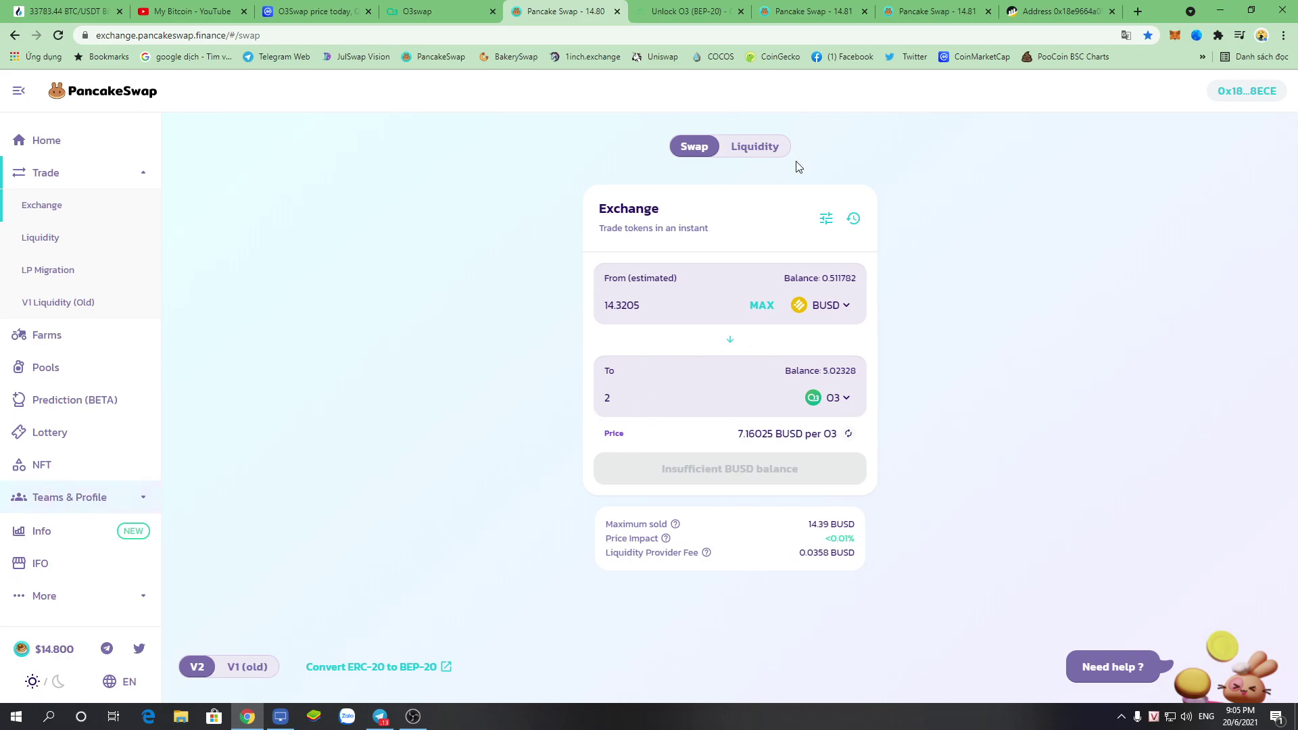
- Start adding liquidity on PancakeSwap with BUSD as the first token
left_click(753, 147)
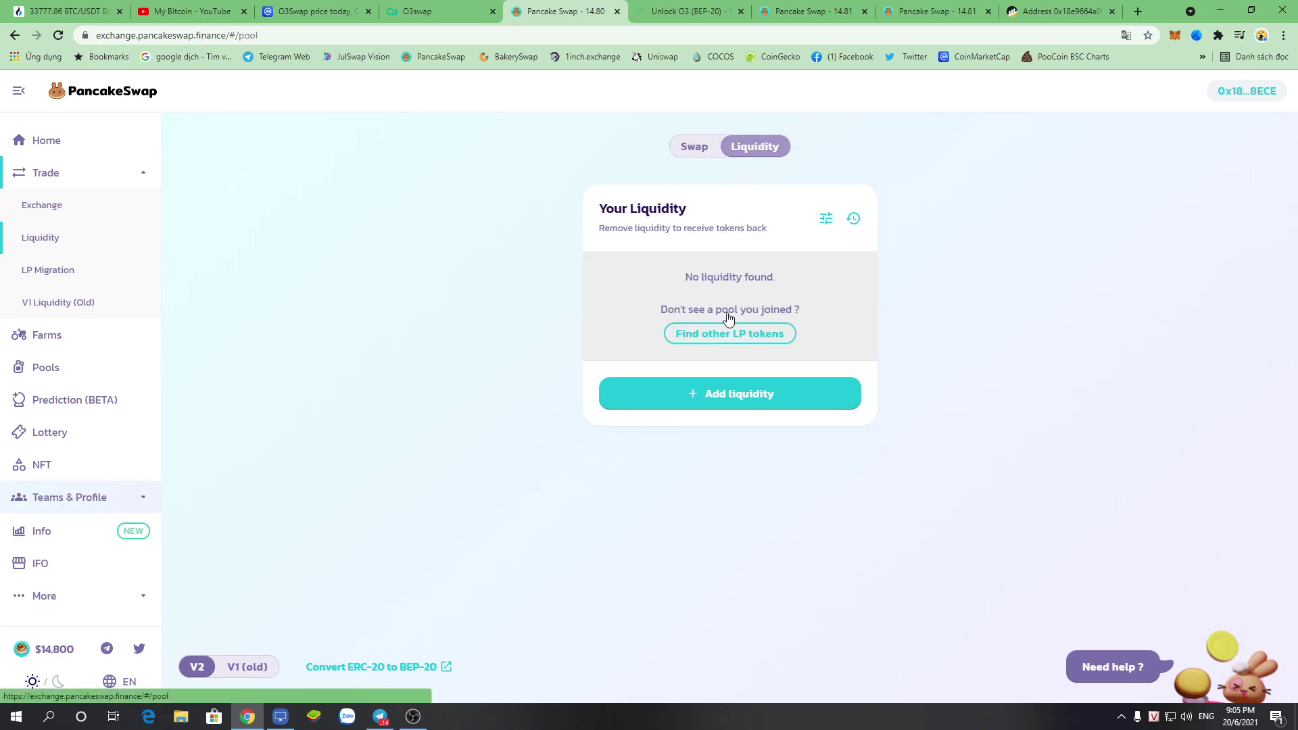
left_click(725, 395)
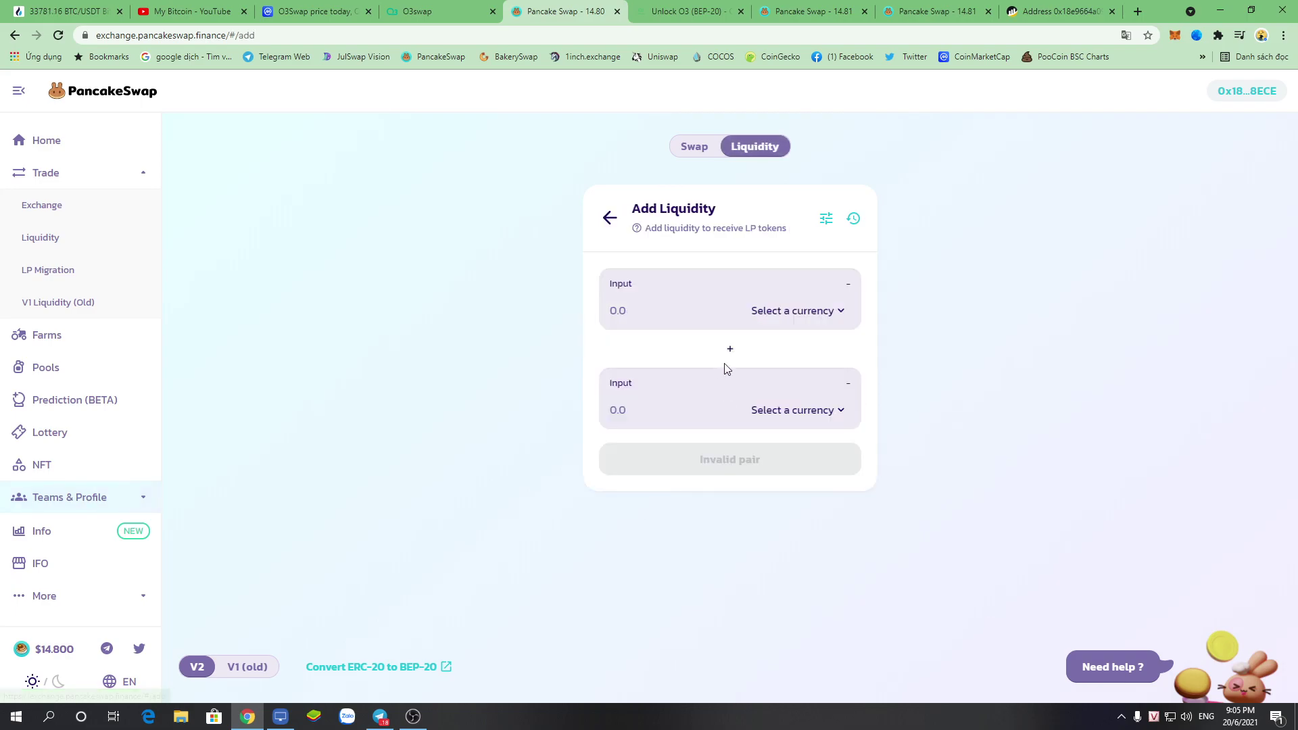
left_click(816, 317)
left_click(631, 287)
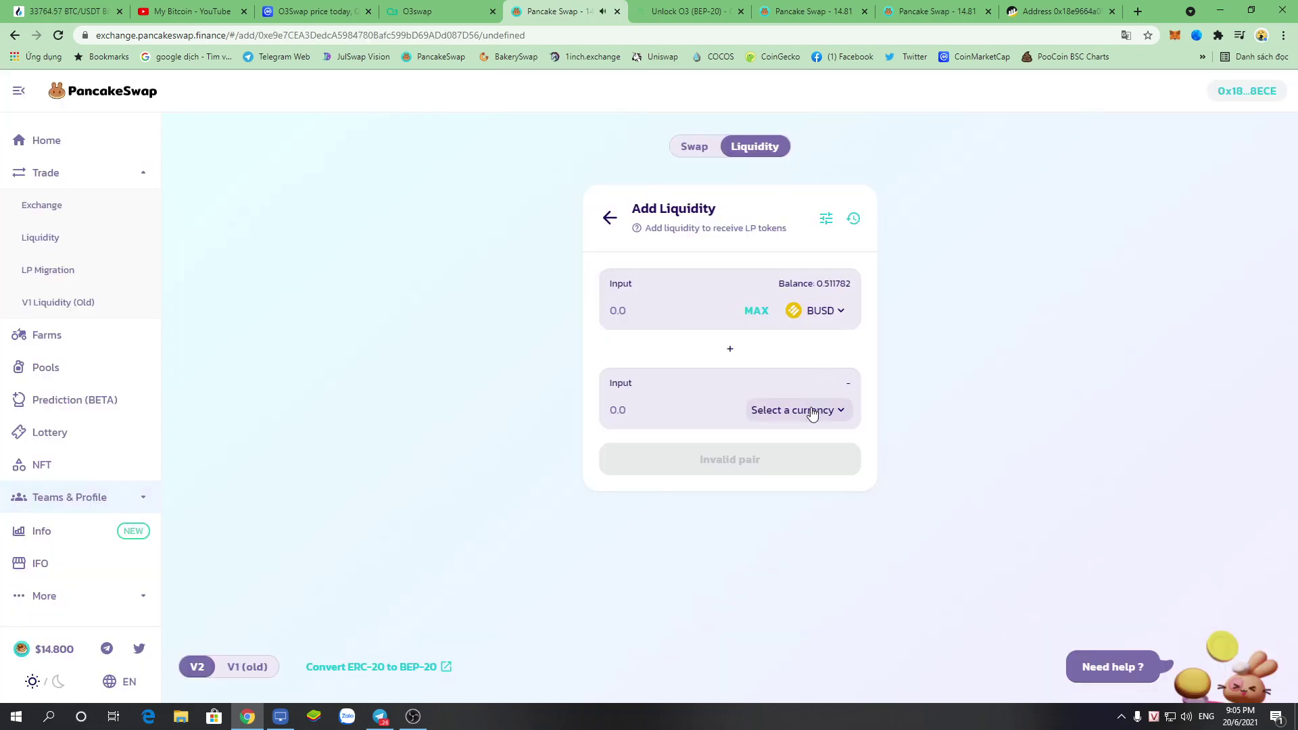
- Select O3 as the second token of the liquidity pair and set its amount to 1.5
left_click(812, 414)
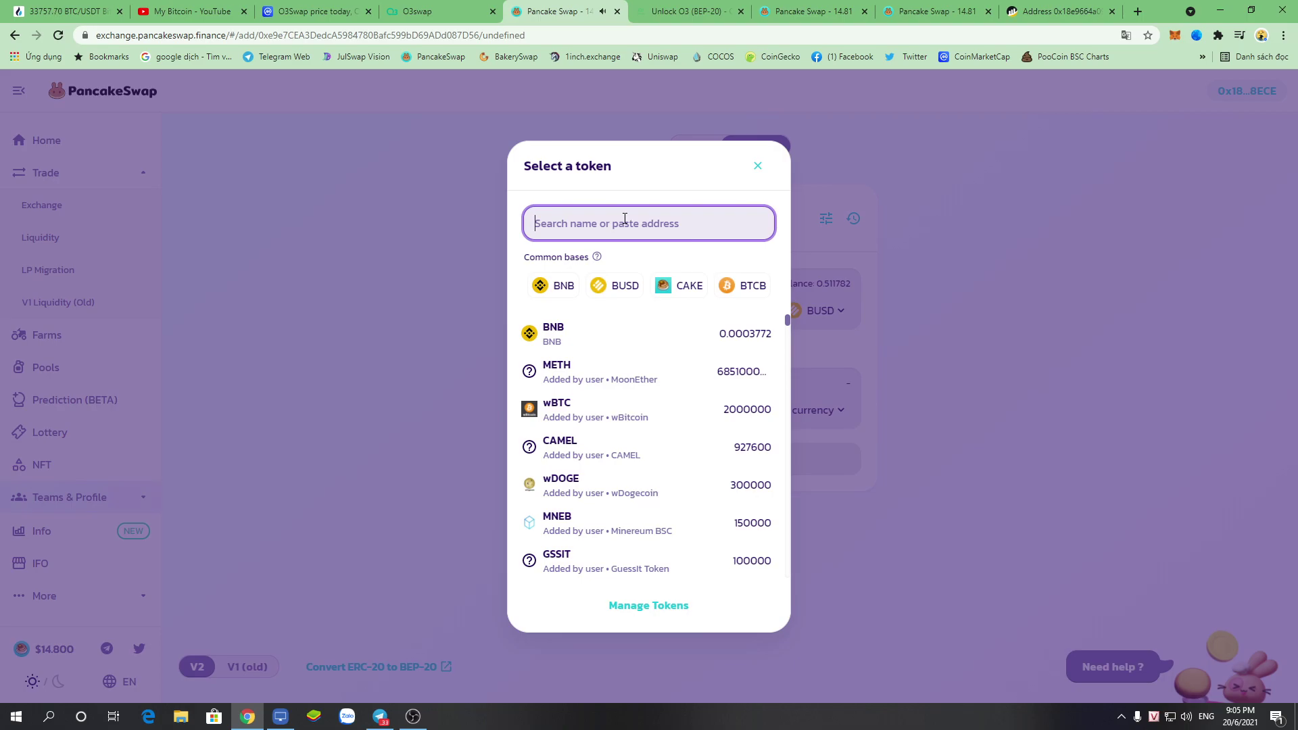
type("o3")
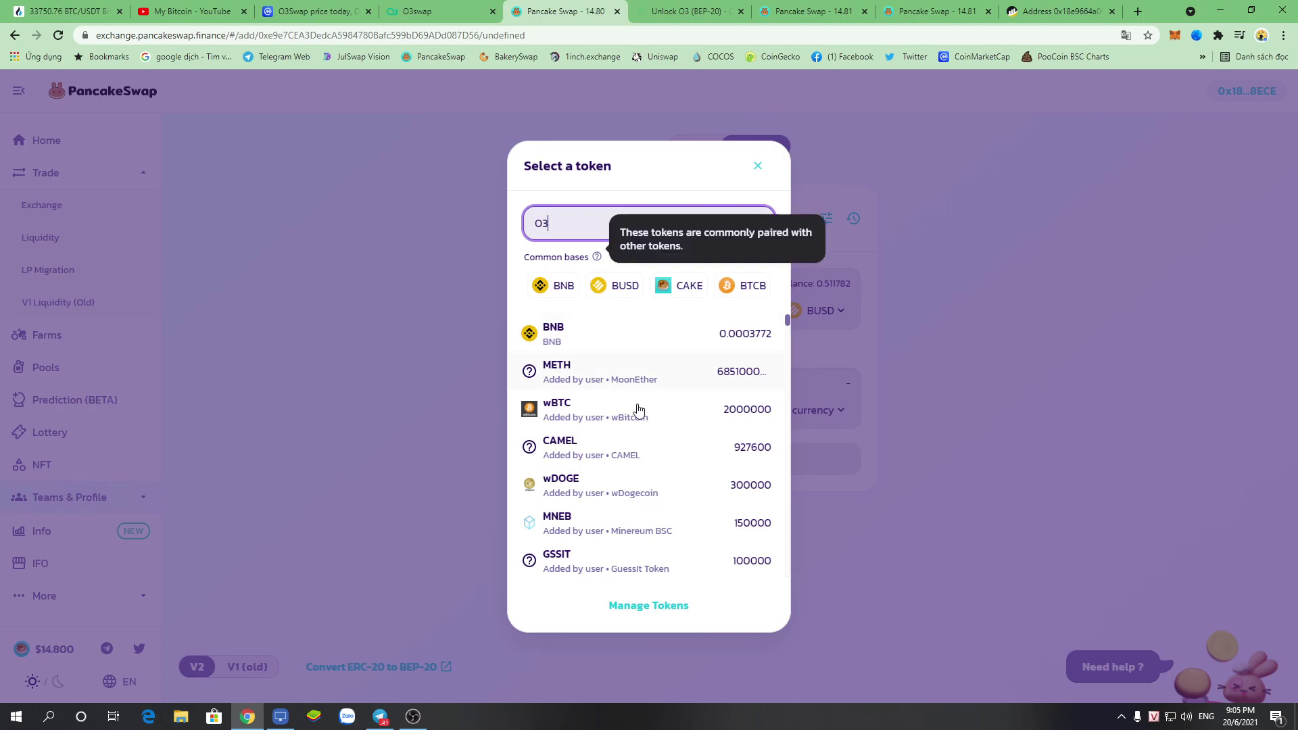
left_click(625, 332)
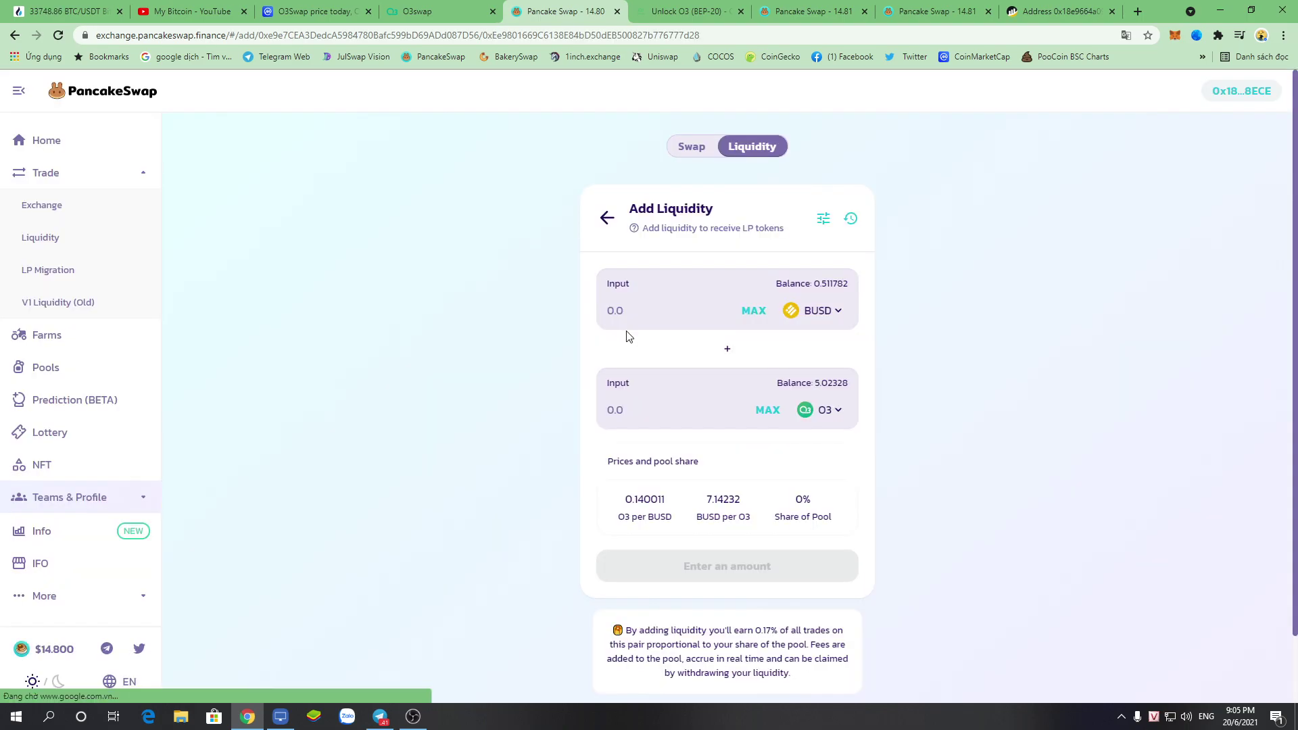
left_click(647, 414)
type("1.5")
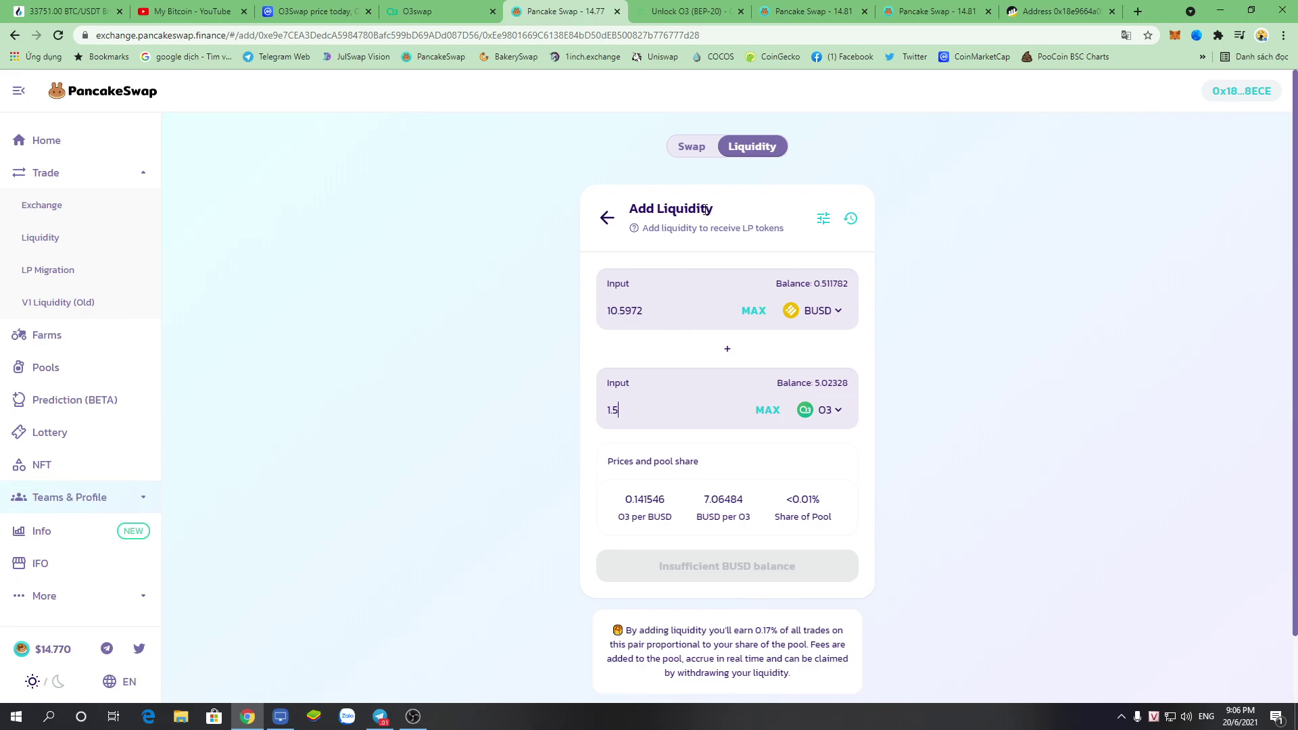
- Revisit the Unlock O3 (BEP-20) guide and PancakeSwap's Add Liquidity page, and return to O3 Swap's vault
left_click(710, 8)
left_click(580, 10)
left_click(676, 9)
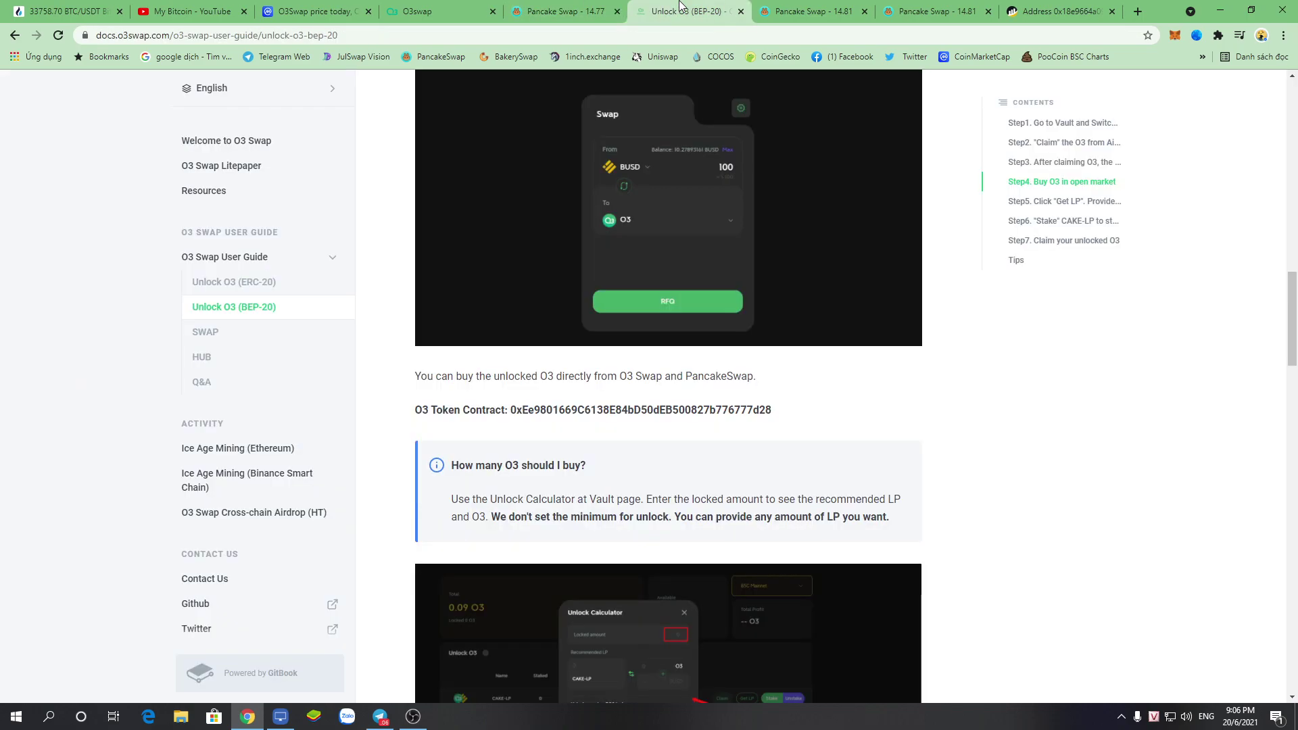
left_click(605, 7)
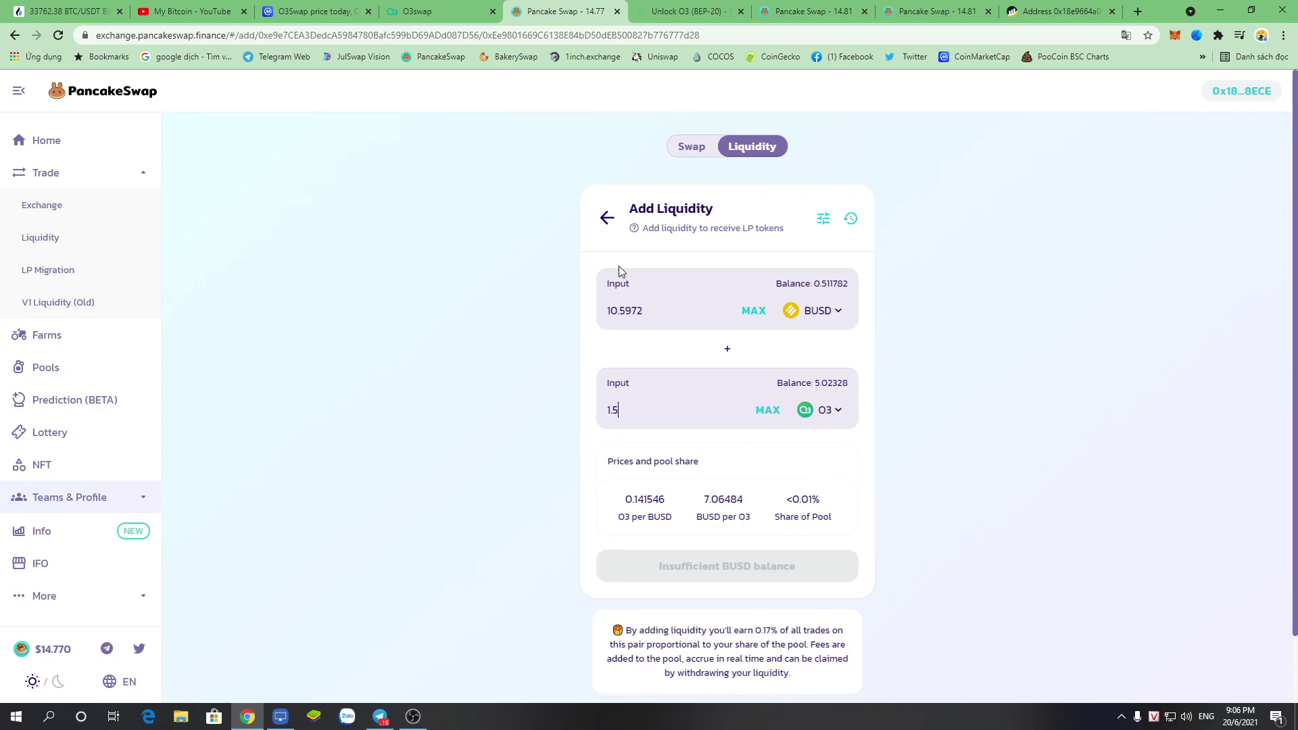
left_click(426, 10)
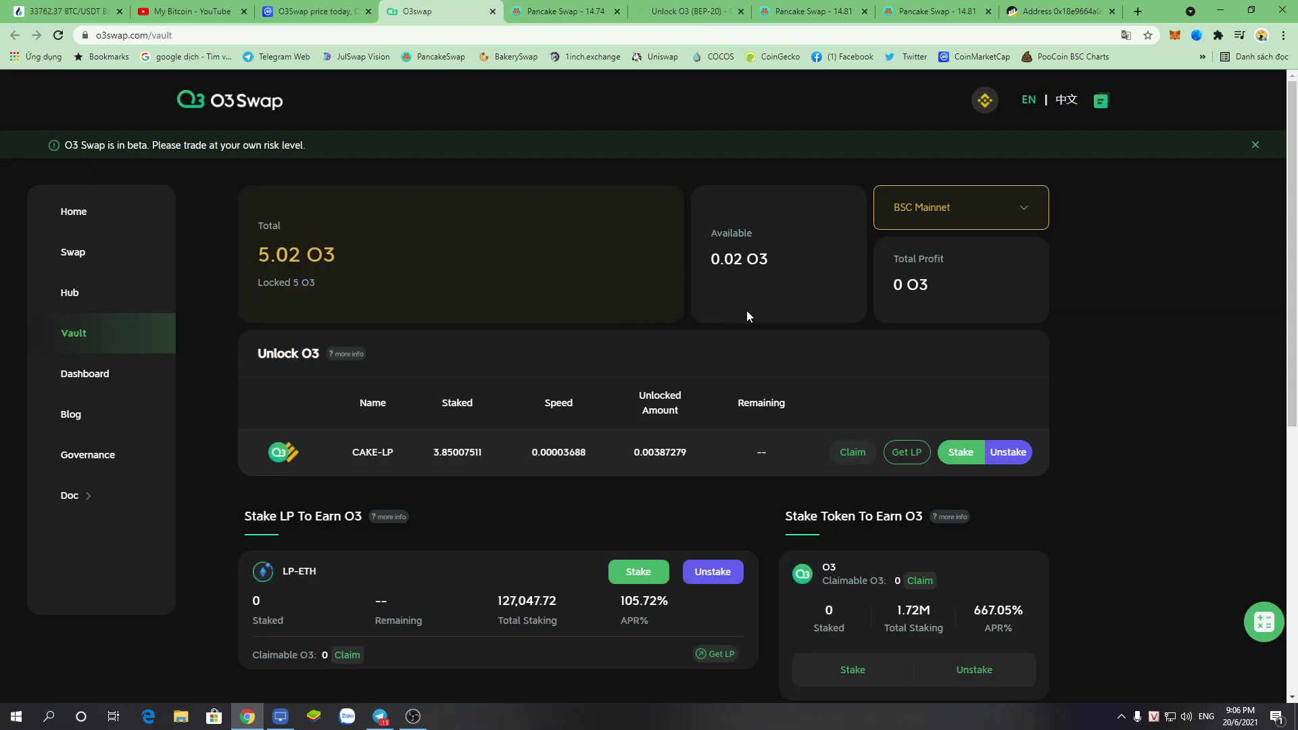
- View the staking dialog for CAKE-LP in the vault, close it, and read the CAKE-LP unlocked amount
left_click(963, 452)
left_click(643, 419)
left_click(907, 327)
mouse_move(626, 451)
left_mouse_down()
mouse_move(695, 456)
mouse_move(627, 454)
left_mouse_up()
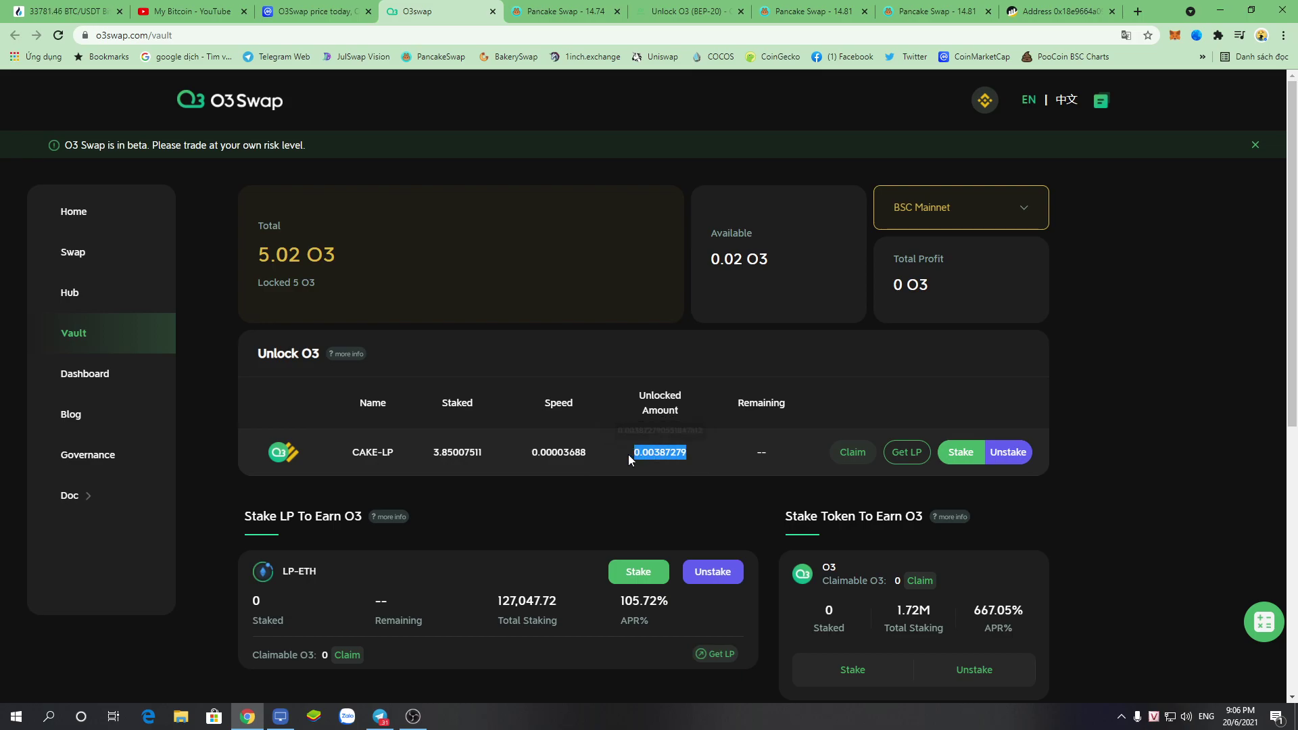
- Open the active MetaMask account's address page on BscScan to check its latest activity
left_click(851, 455)
left_click(1081, 10)
left_click(809, 6)
left_click(690, 8)
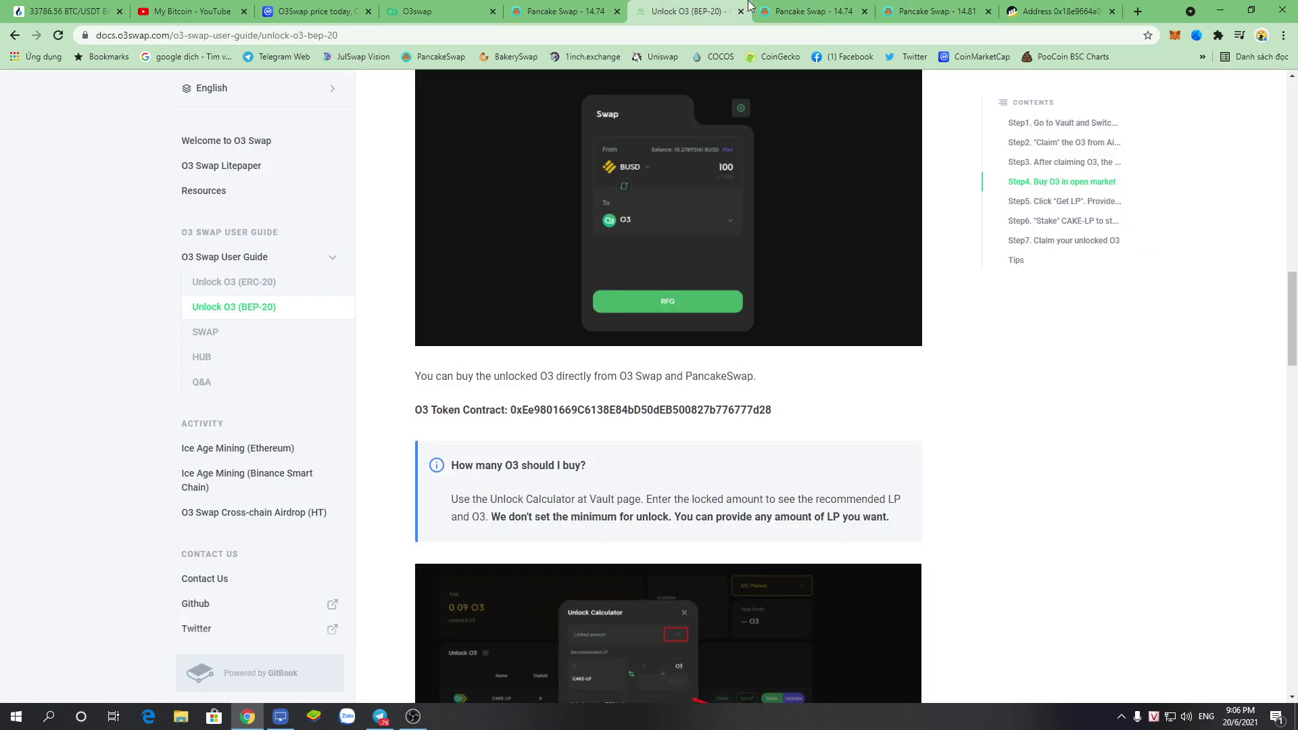
left_click(1034, 5)
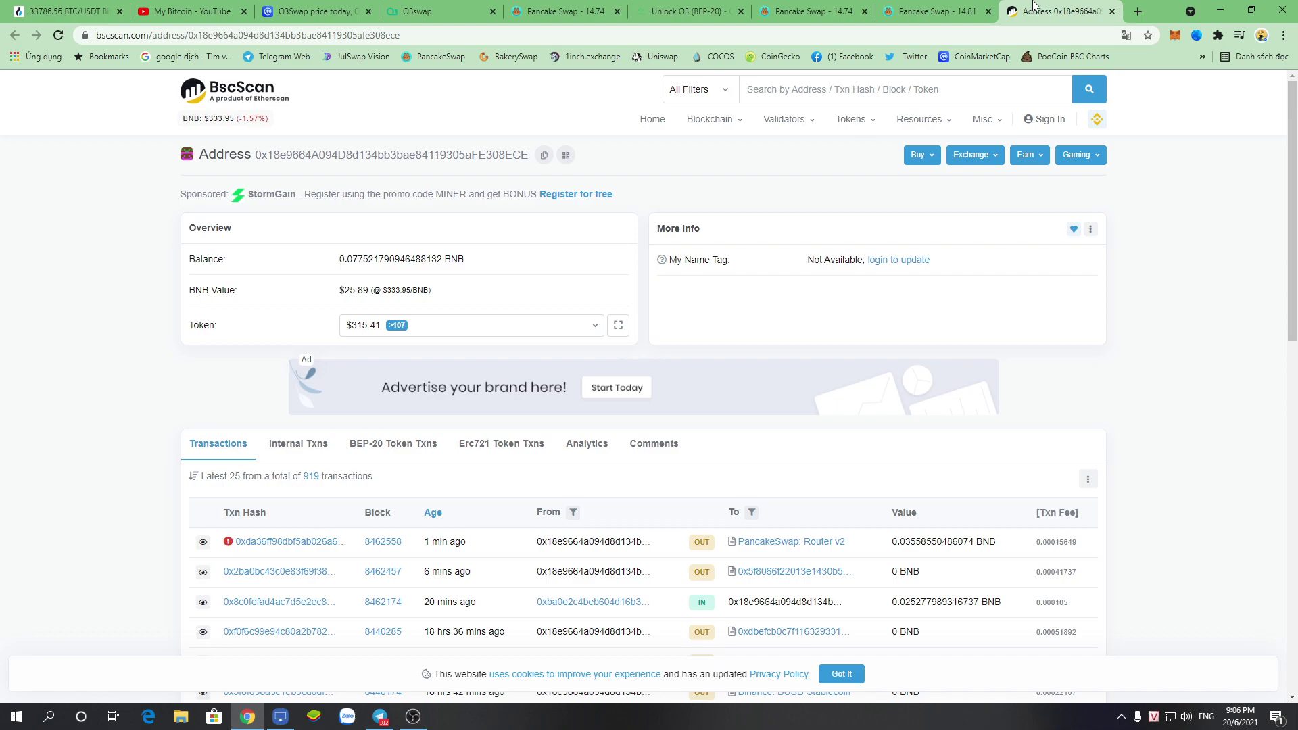
left_click(1174, 35)
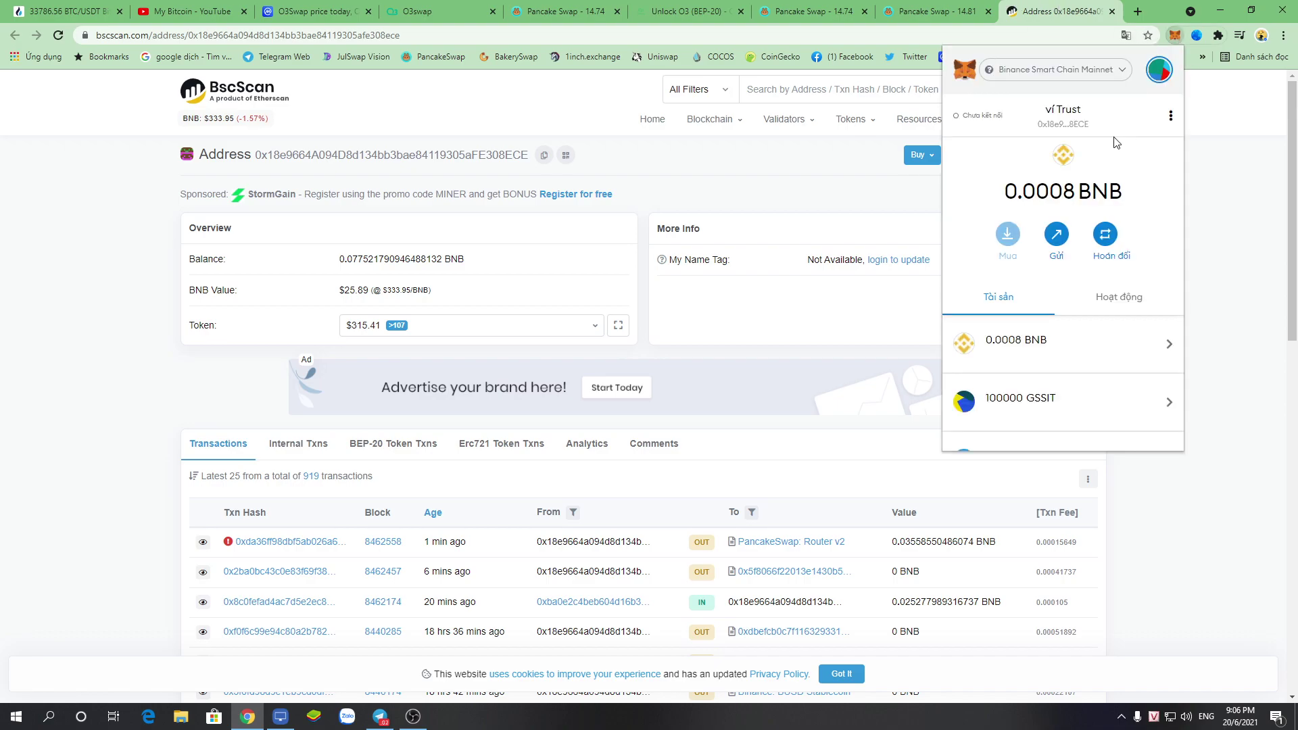
left_click(1170, 115)
left_click(1097, 202)
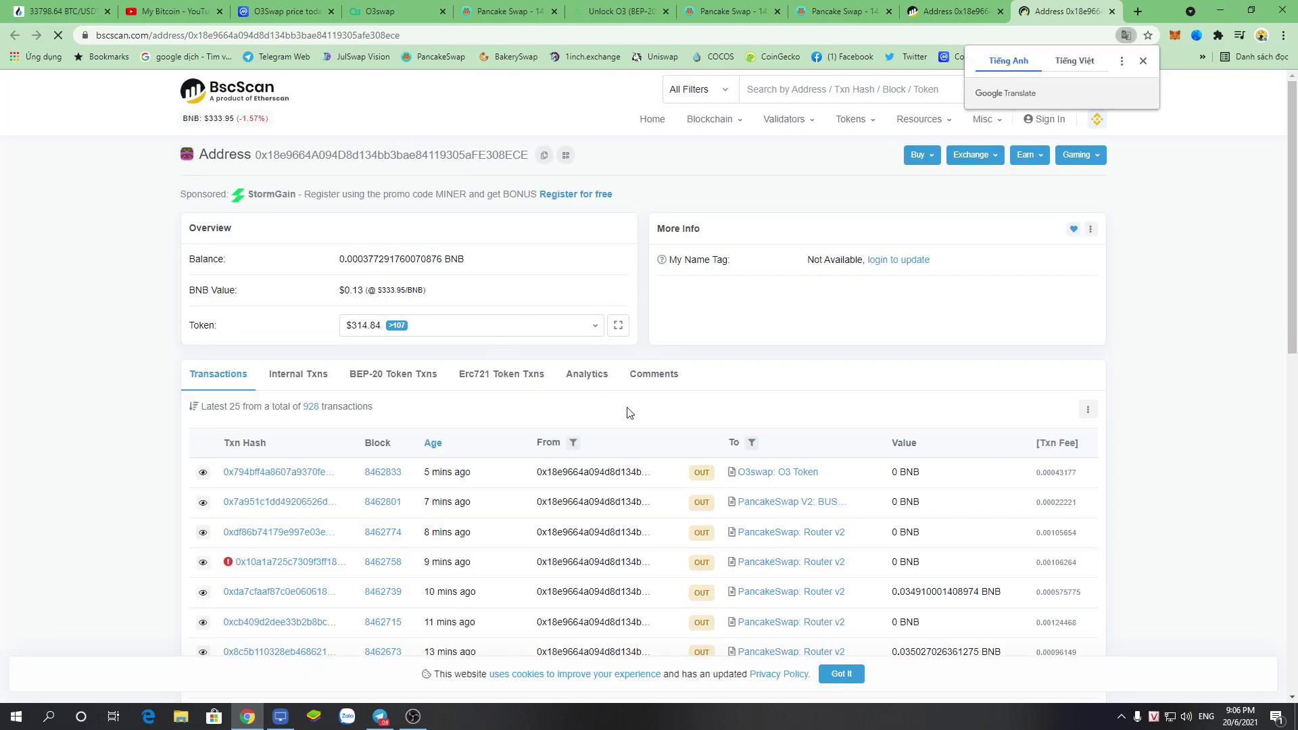
- Review the account's BEP-20 token transfers on BscScan down to the incoming N1CEToken transfer
left_click(389, 378)
scroll(604, 384, "down", 2)
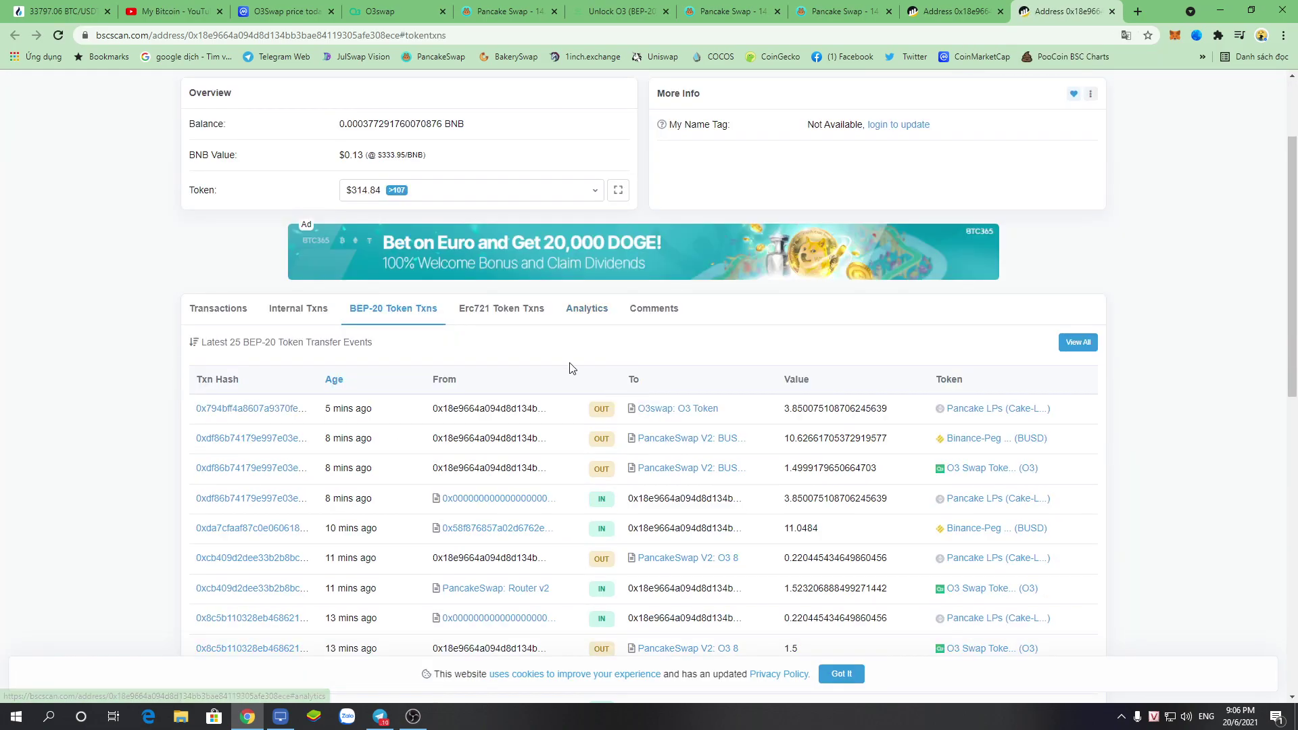
scroll(750, 448, "down", 1)
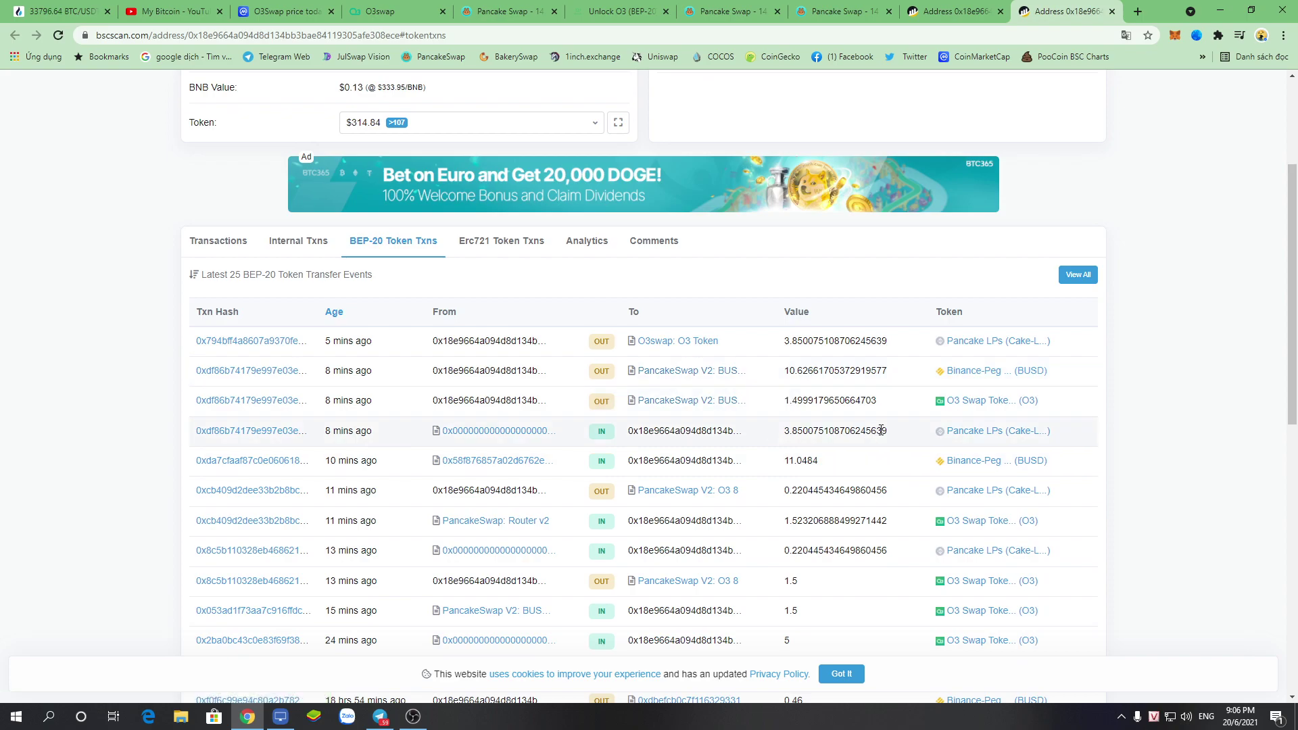
scroll(906, 500, "down", 6)
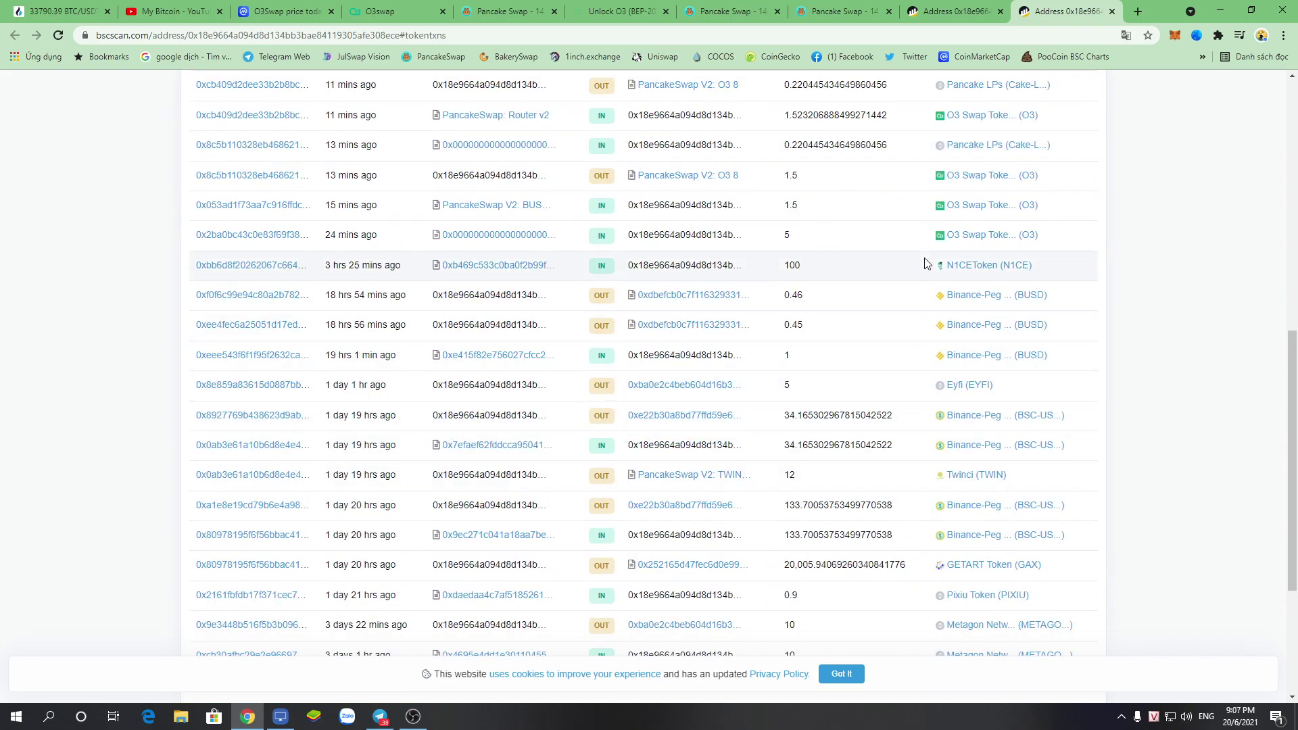
- Open the contract that sent the 100 N1CE and examine its BEP-20 token transfers
left_click(491, 263)
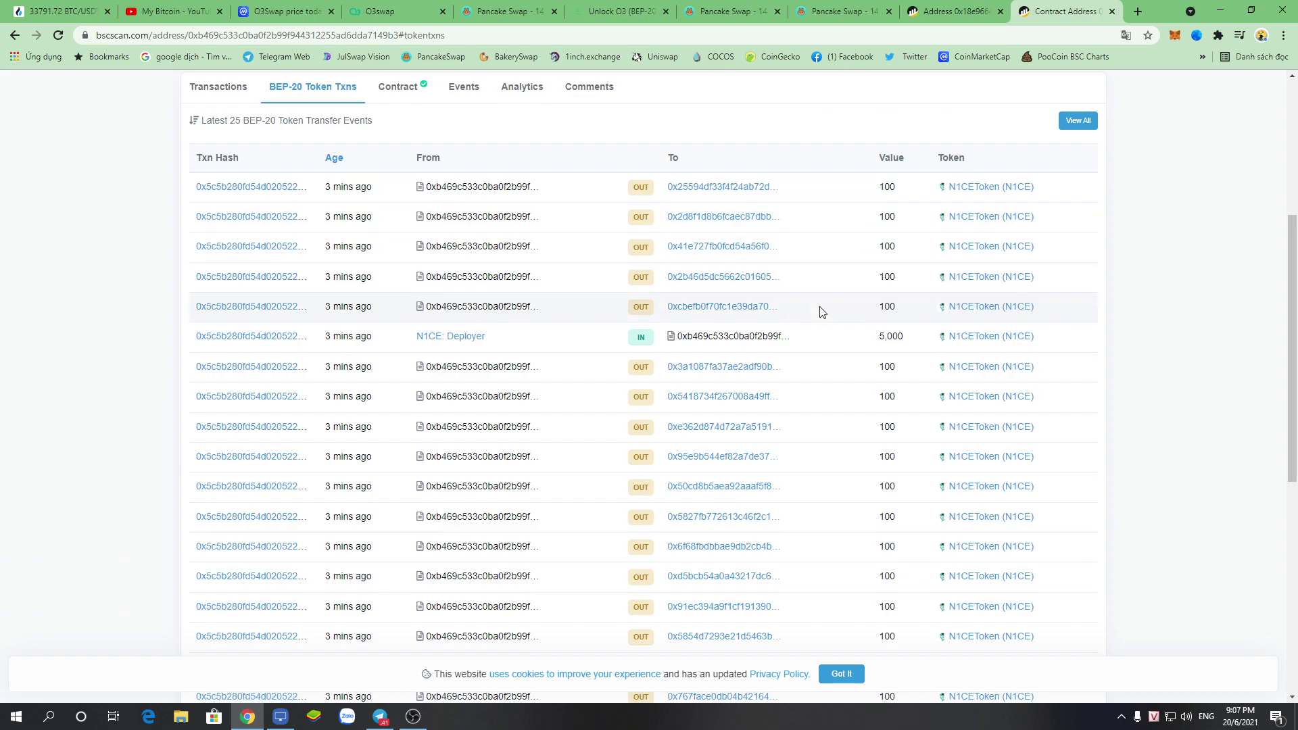
scroll(820, 310, "up", 4)
scroll(778, 485, "down", 5)
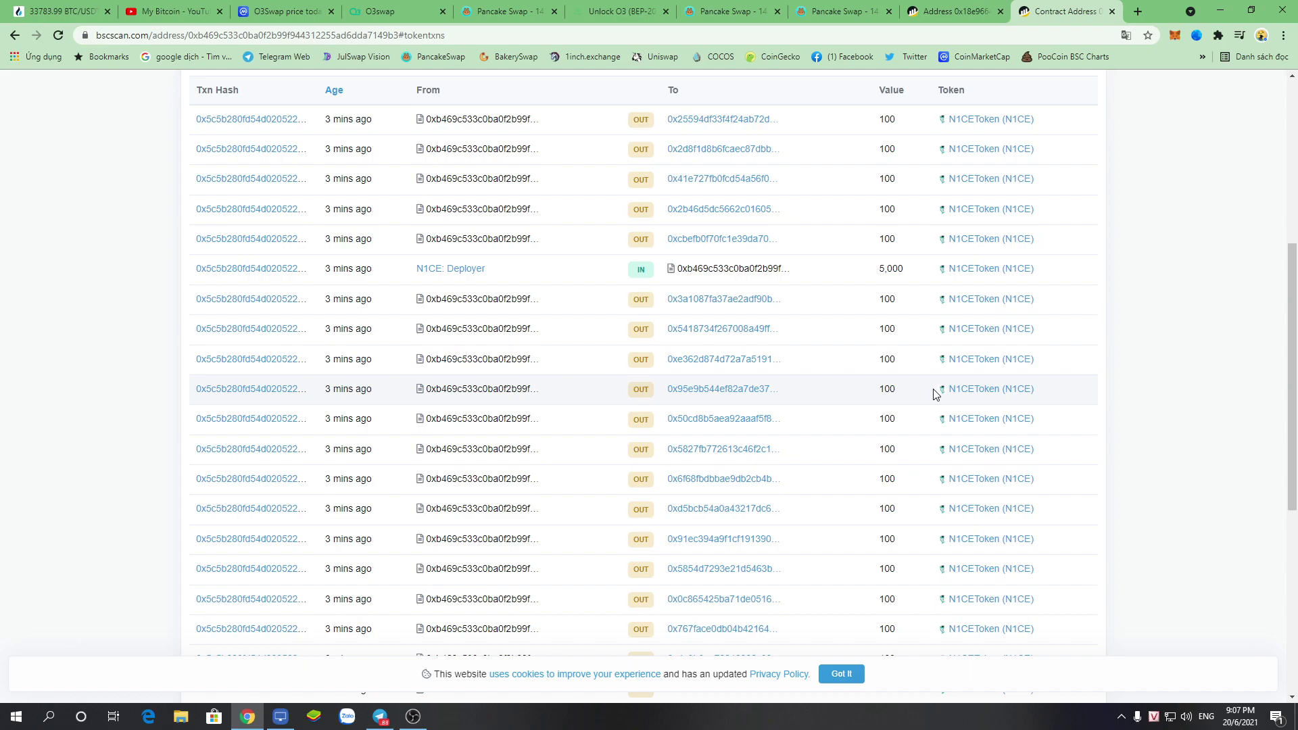
scroll(934, 394, "up", 2)
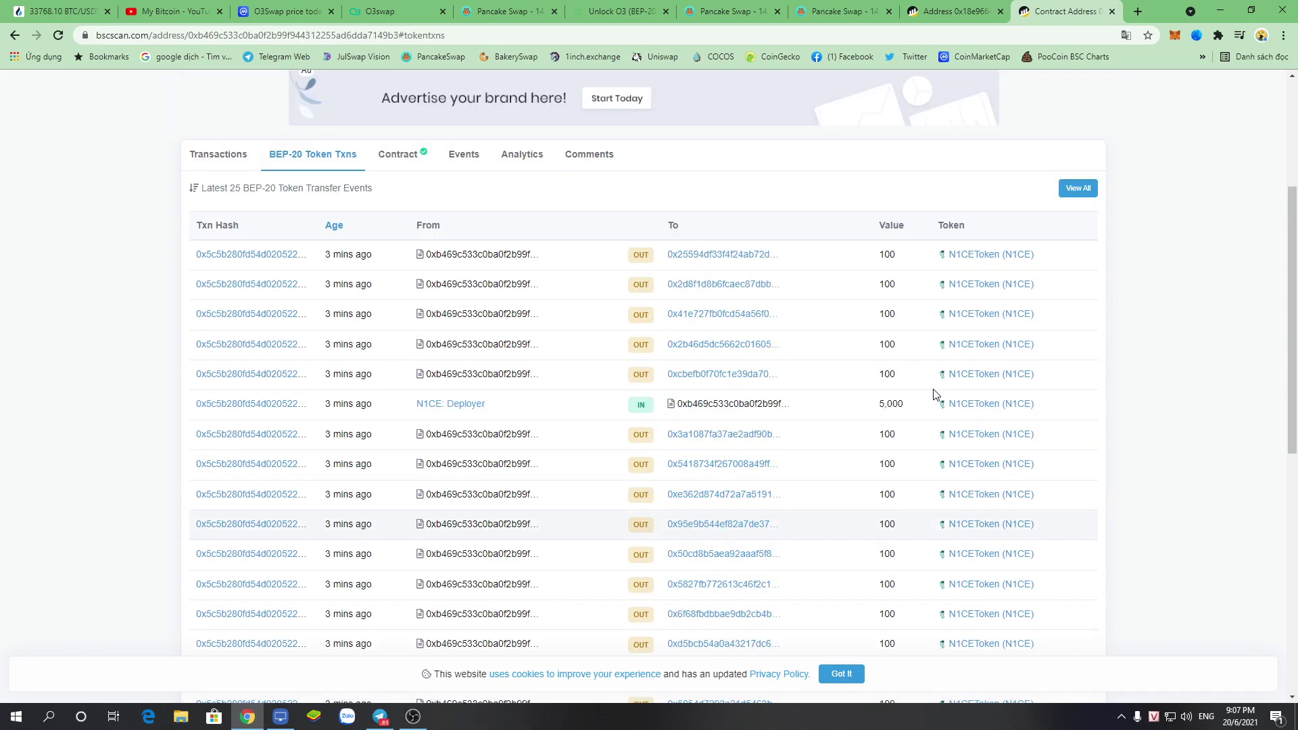
scroll(934, 394, "up", 4)
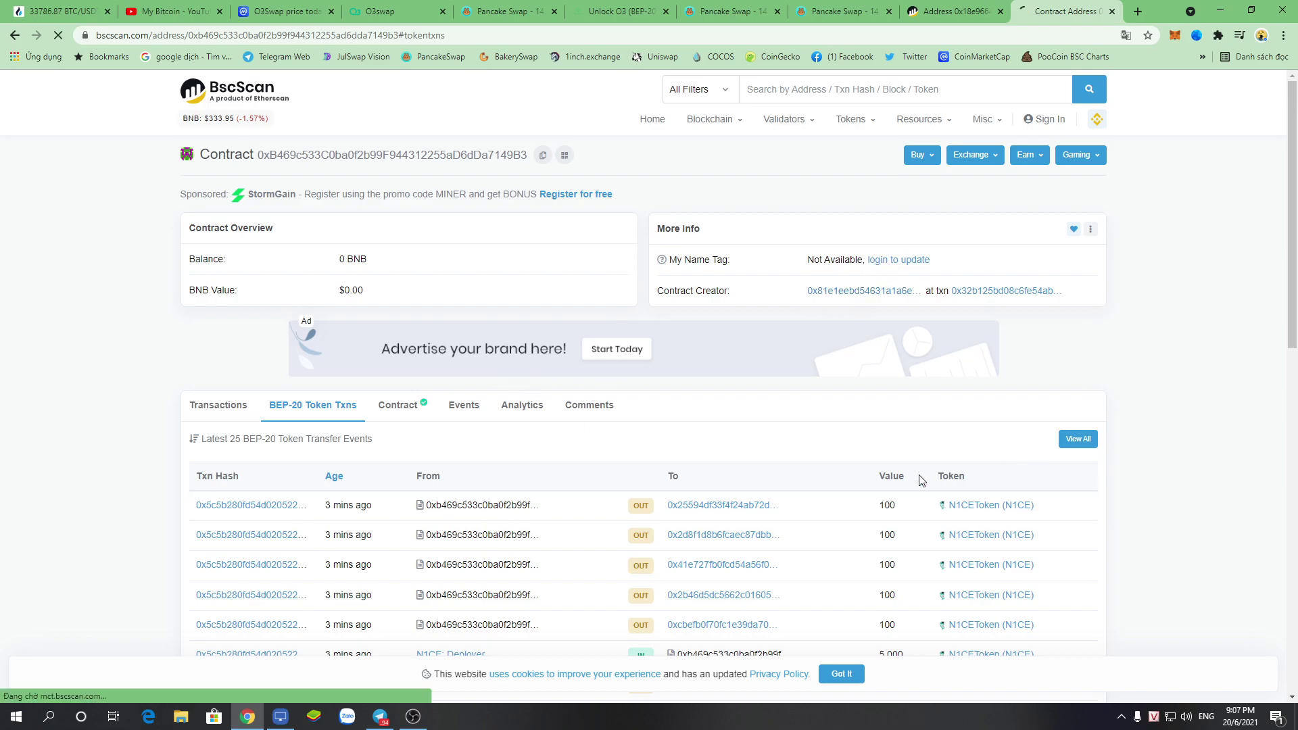
- Copy the N1CEToken contract address from BscScan and use it to select N1CE as the token to swap from on PancakeSwap
left_click(953, 506)
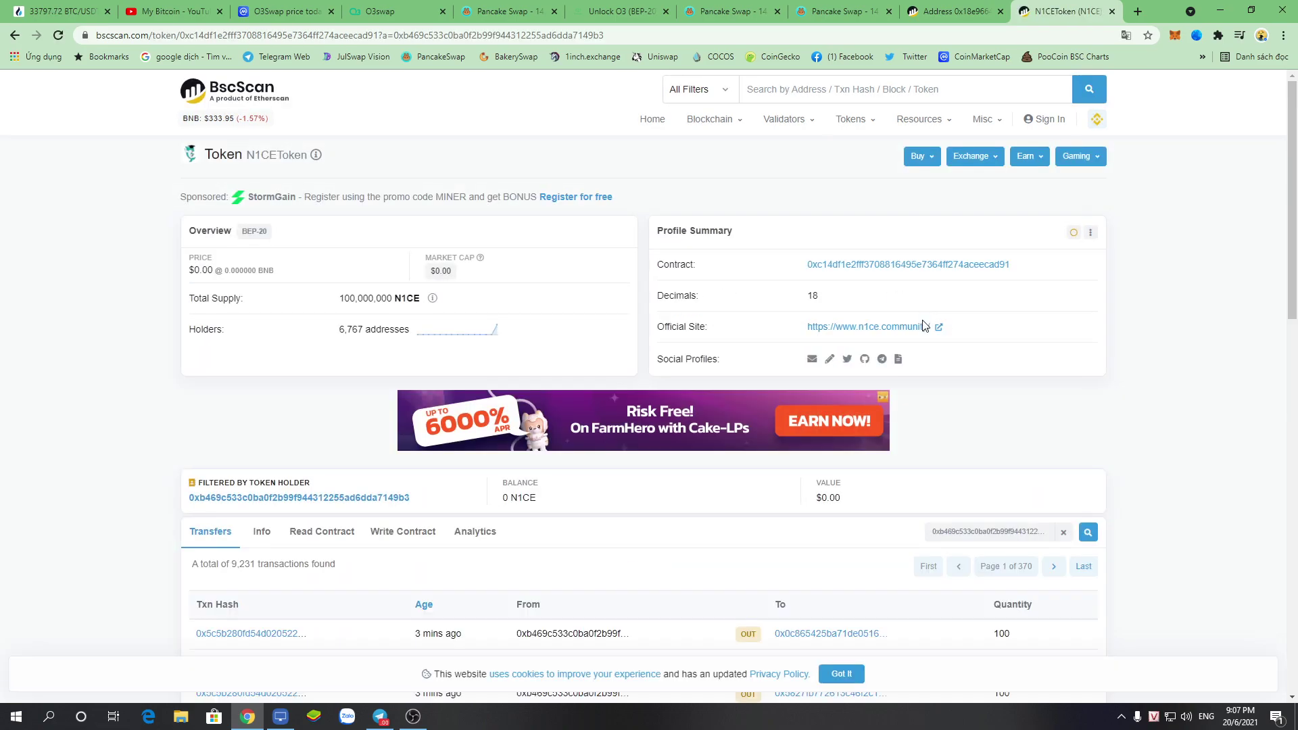
left_click(1019, 265)
left_click(828, 8)
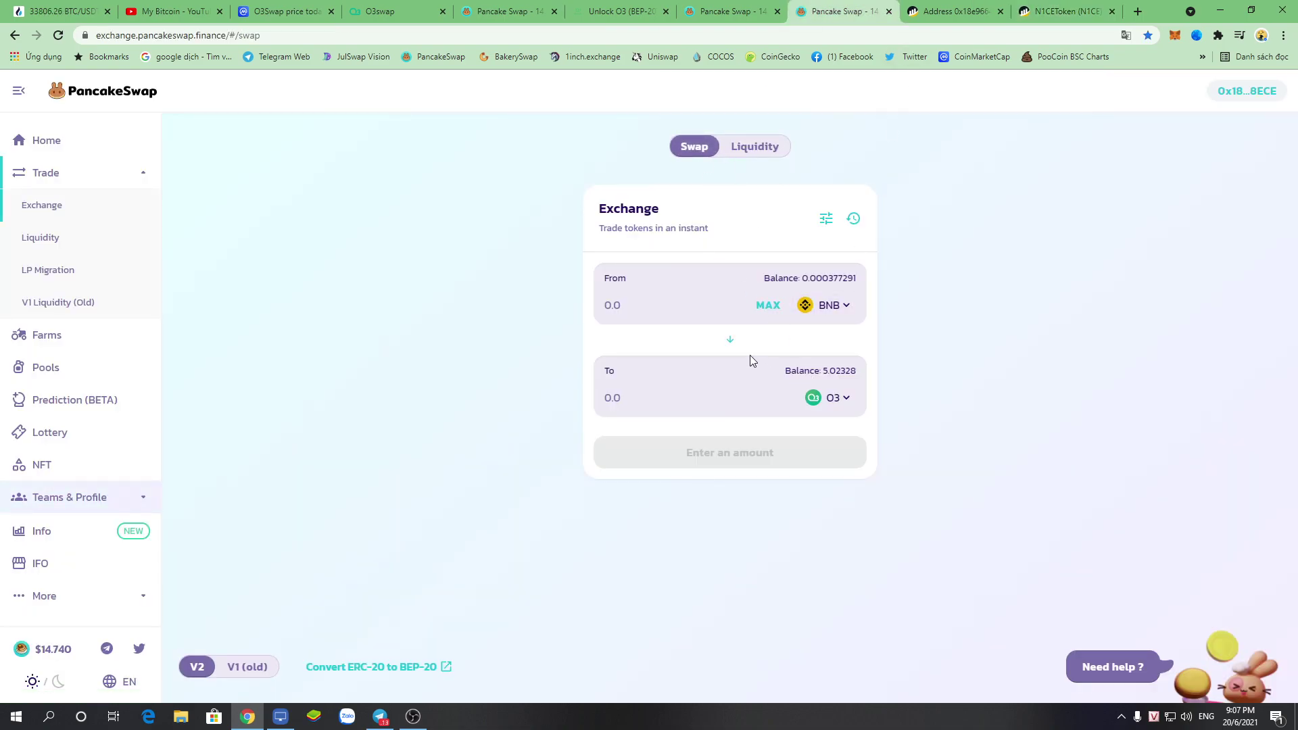
left_click(729, 340)
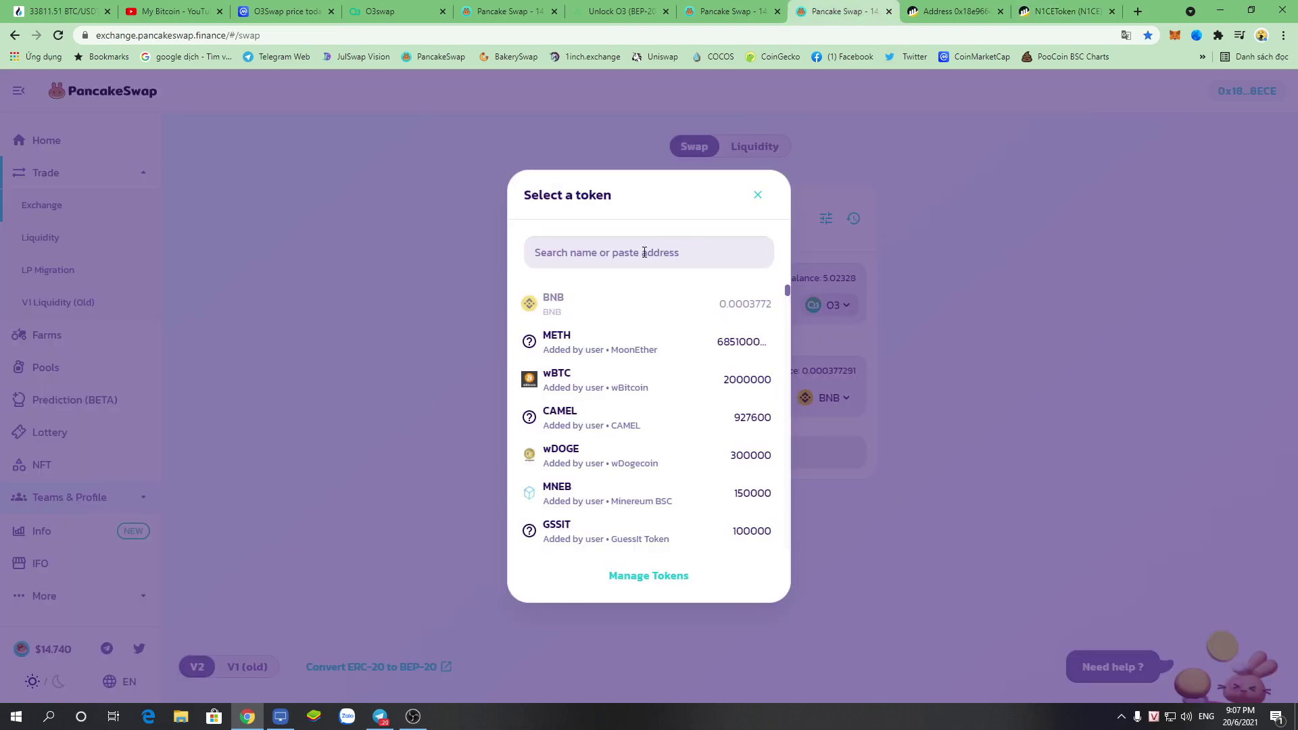
right_click(643, 252)
left_click(709, 363)
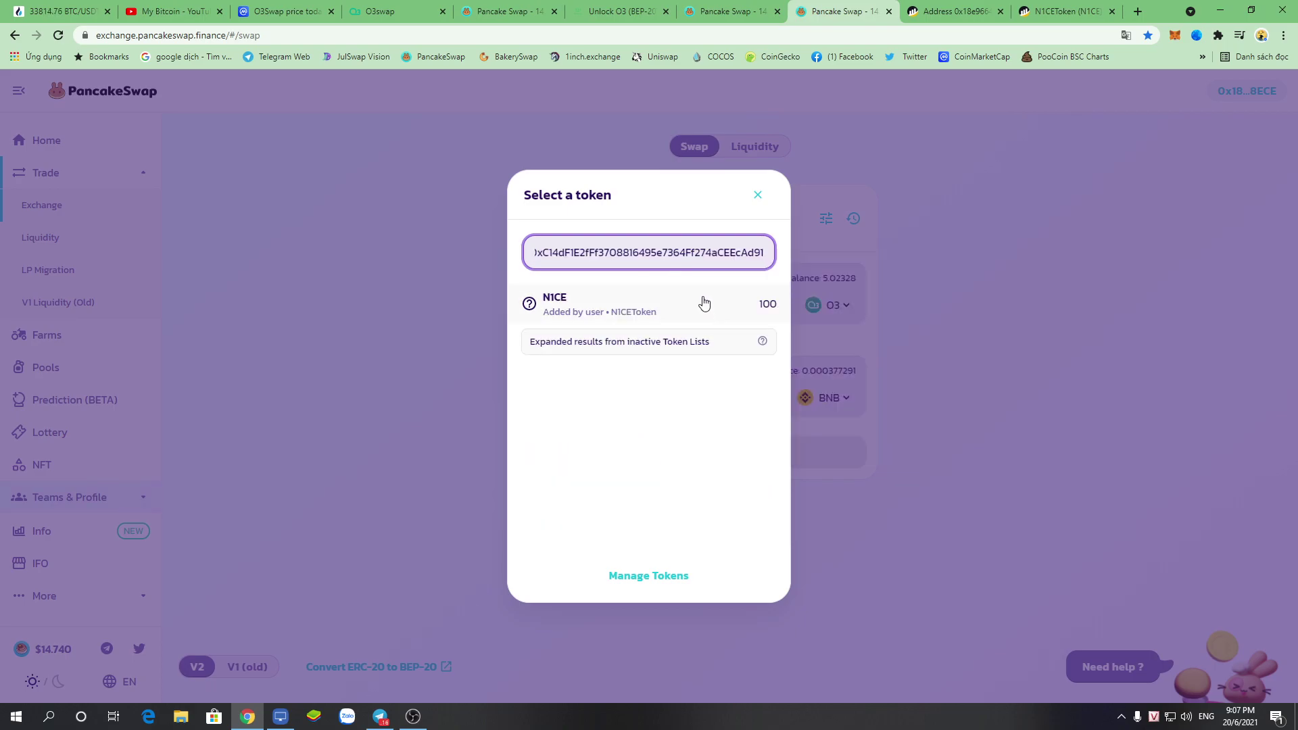
left_click(599, 313)
- Select BUSD as the token to receive and set the swap amount to the full balance of 100 N1CE
left_click(825, 398)
left_click(610, 252)
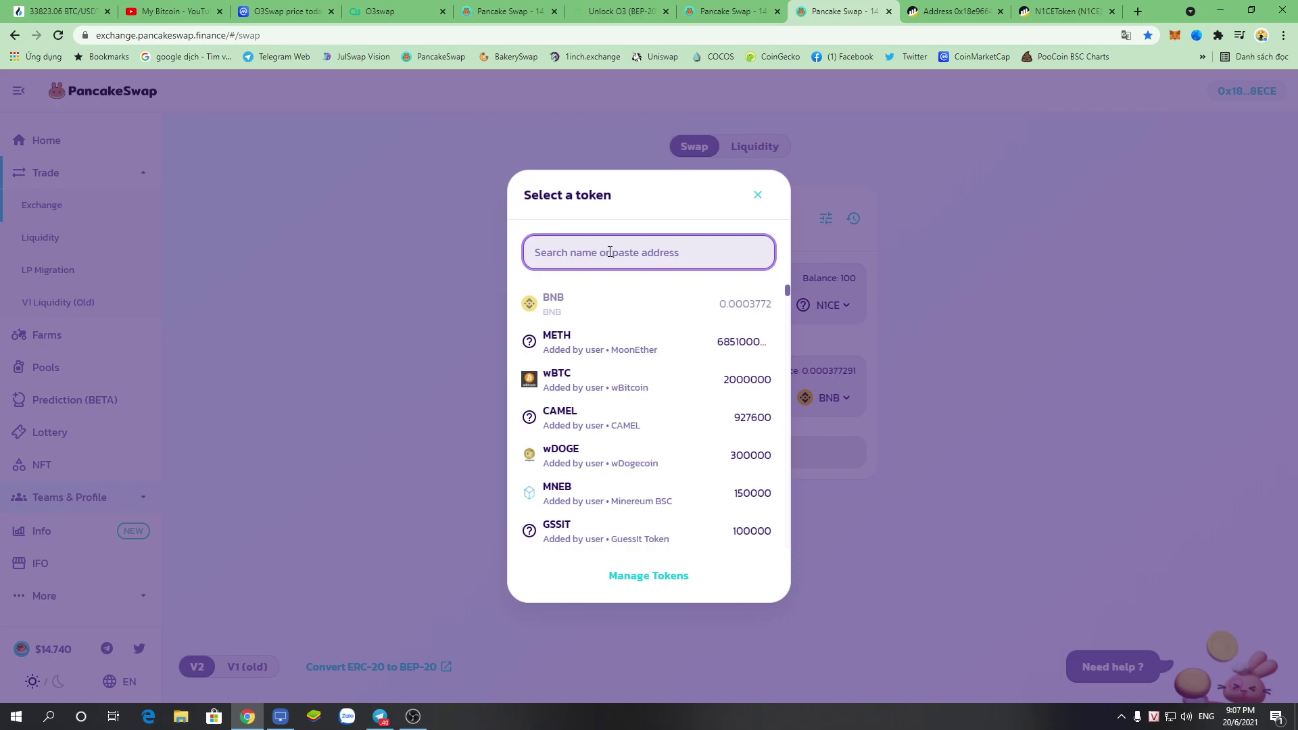
type("BUS")
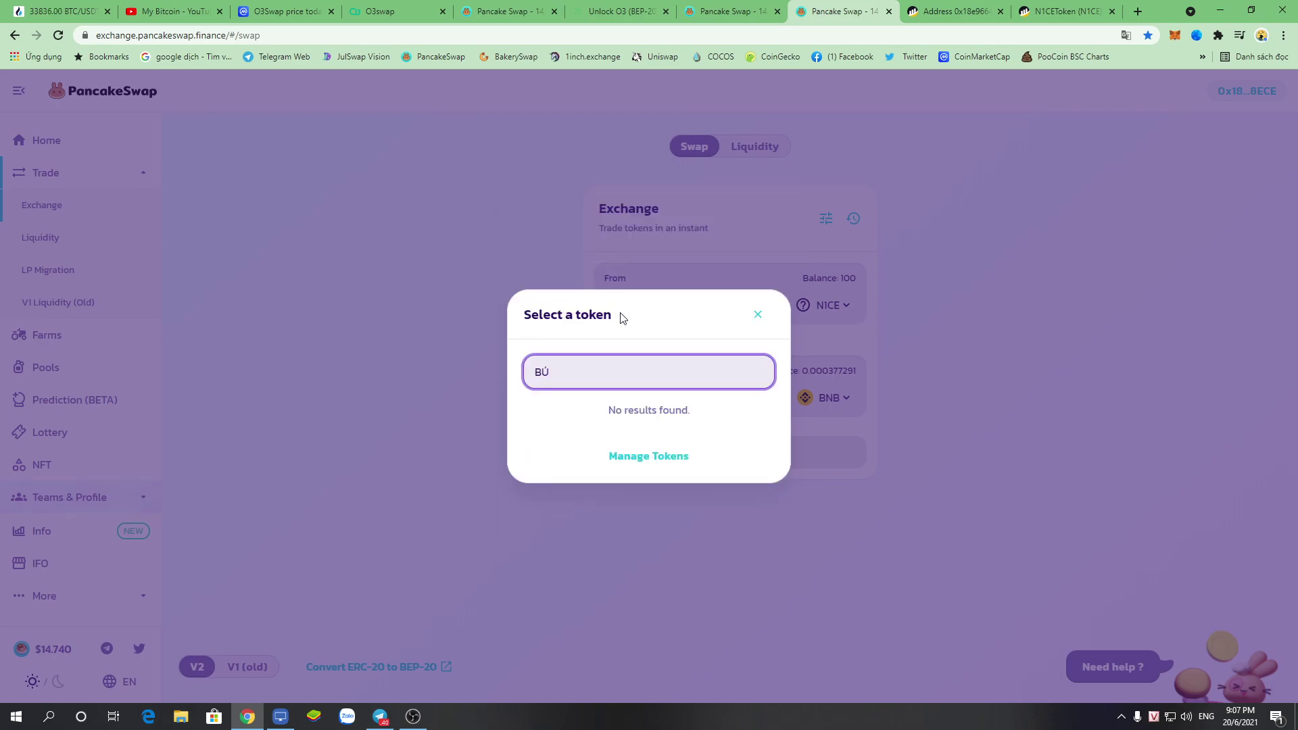
left_click(600, 306)
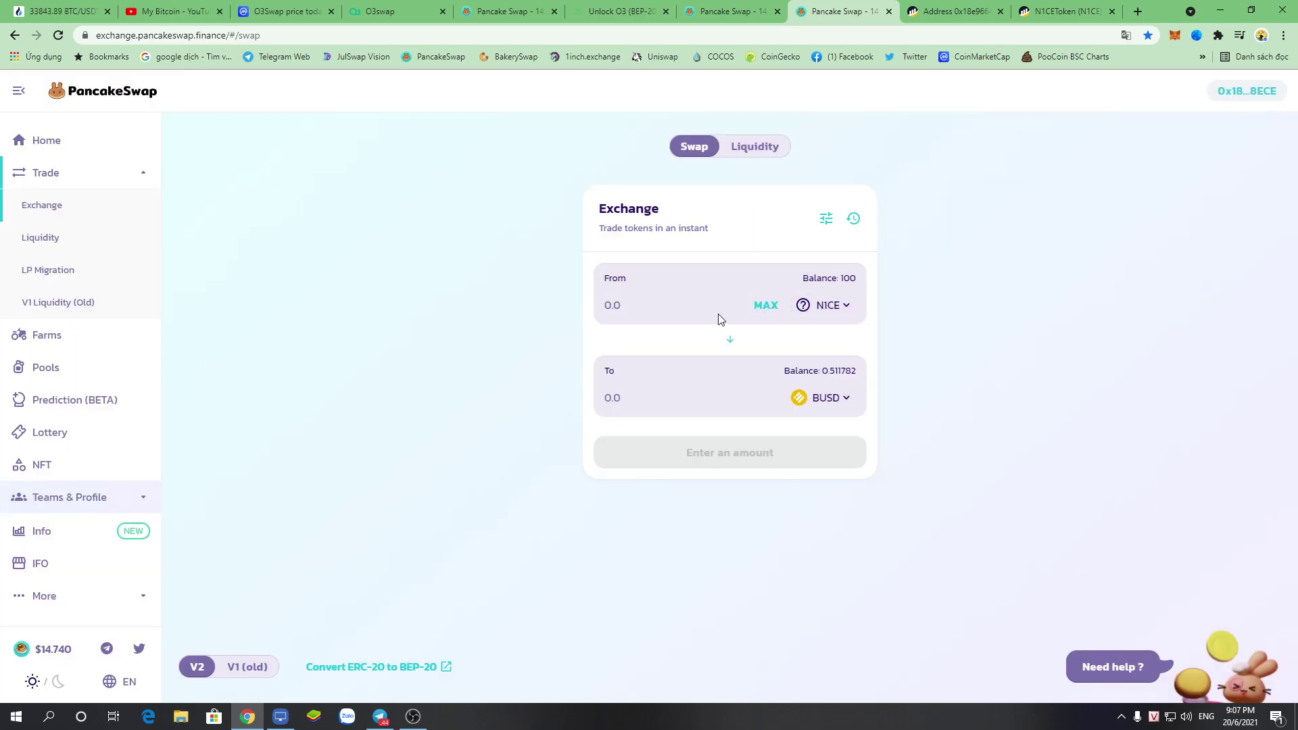
left_click(765, 305)
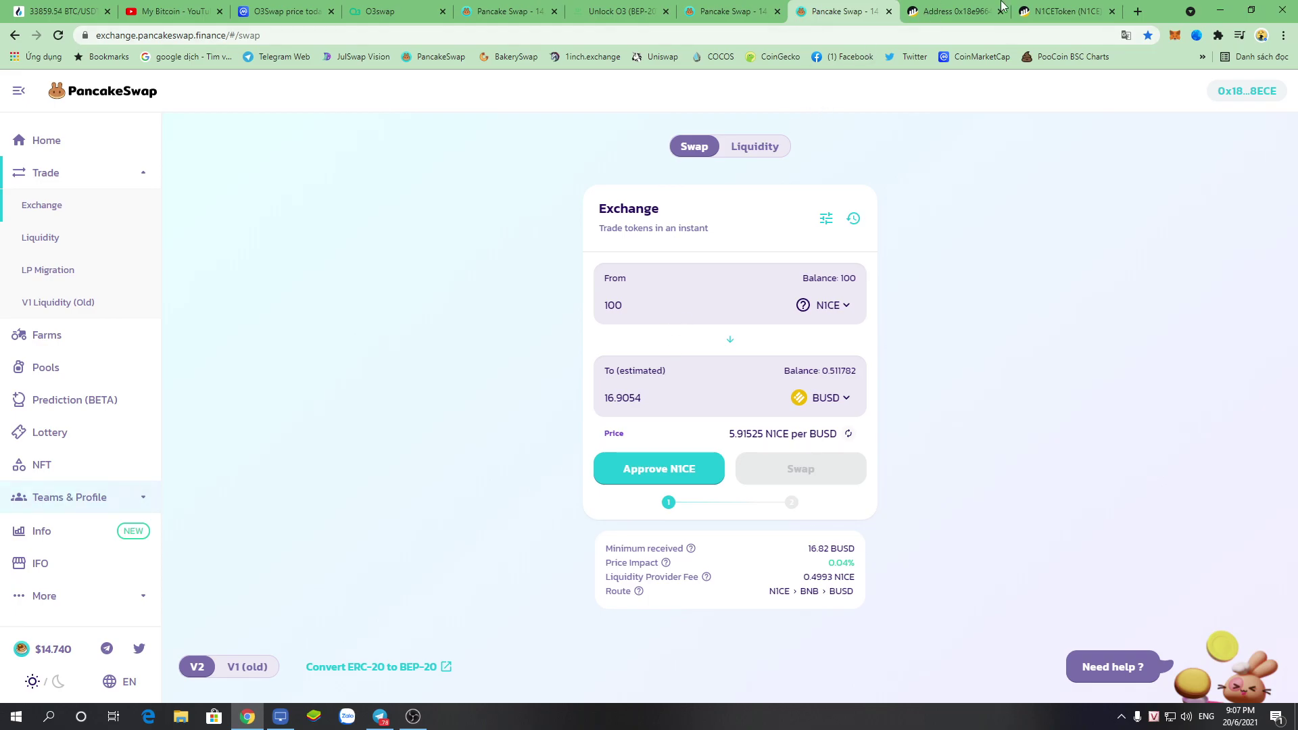
- Return to the Unlock O3 (BEP-20) guide and view the step on buying O3 in the open market
left_click(1060, 8)
key("ctrl+8")
key("ctrl+9")
left_click(657, 10)
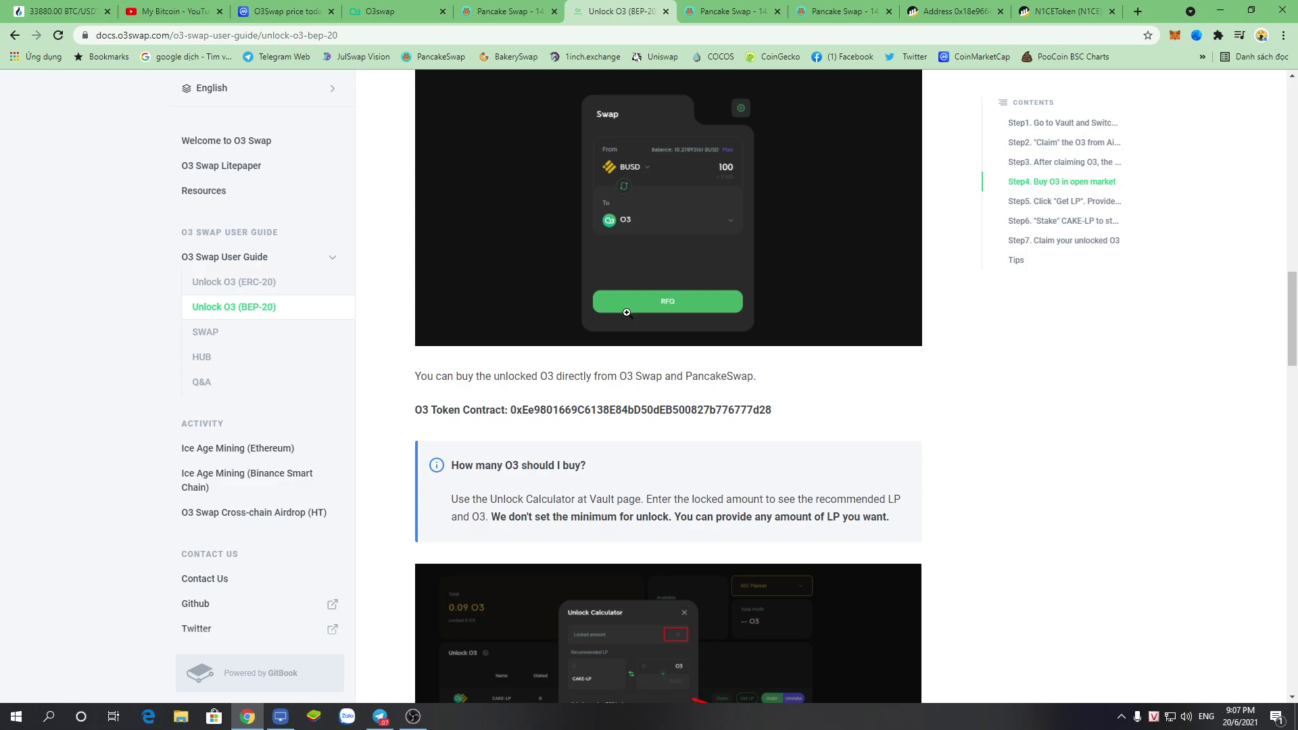
scroll(693, 368, "up", 5)
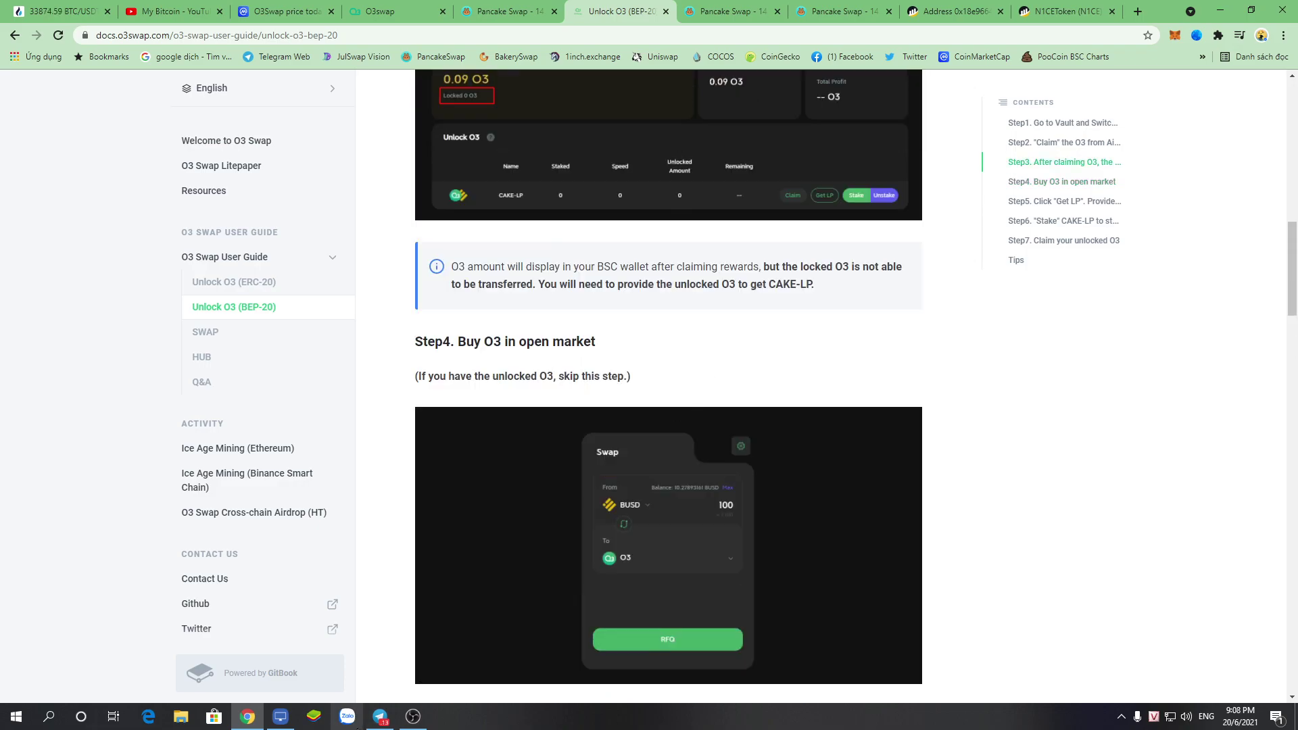
left_click(414, 718)
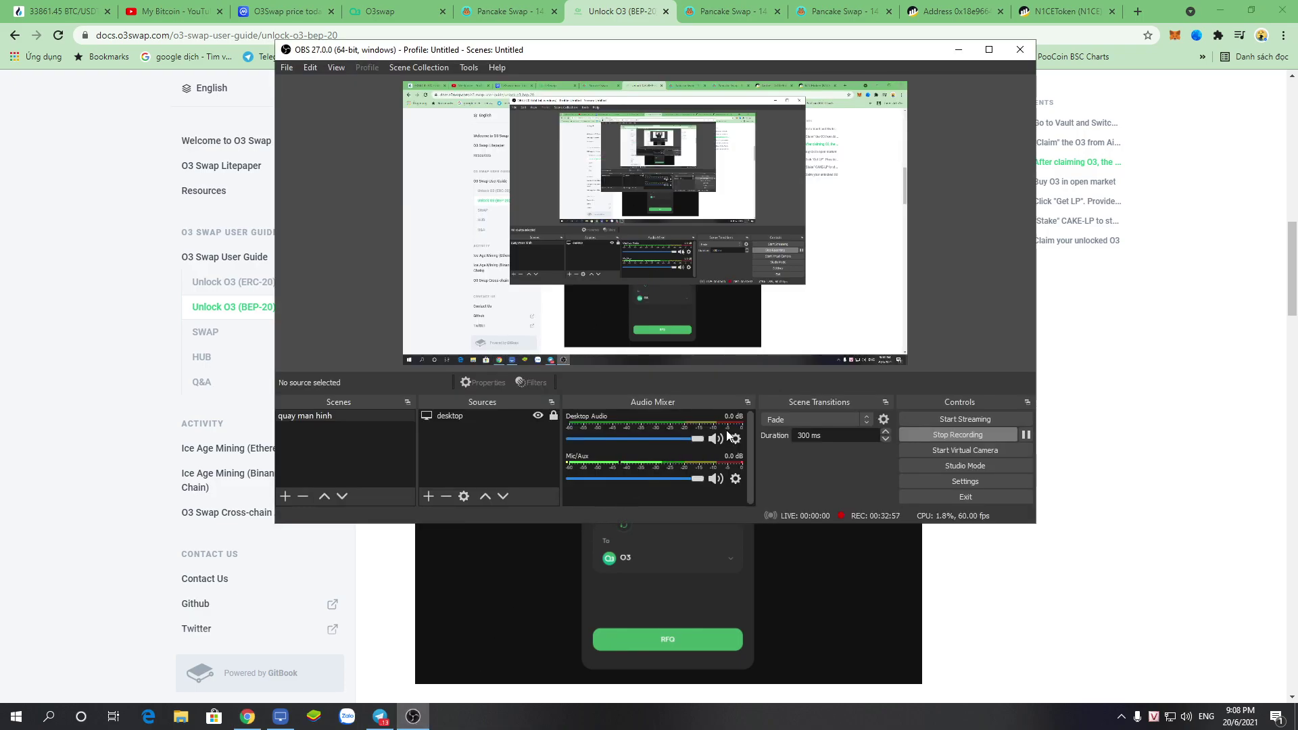